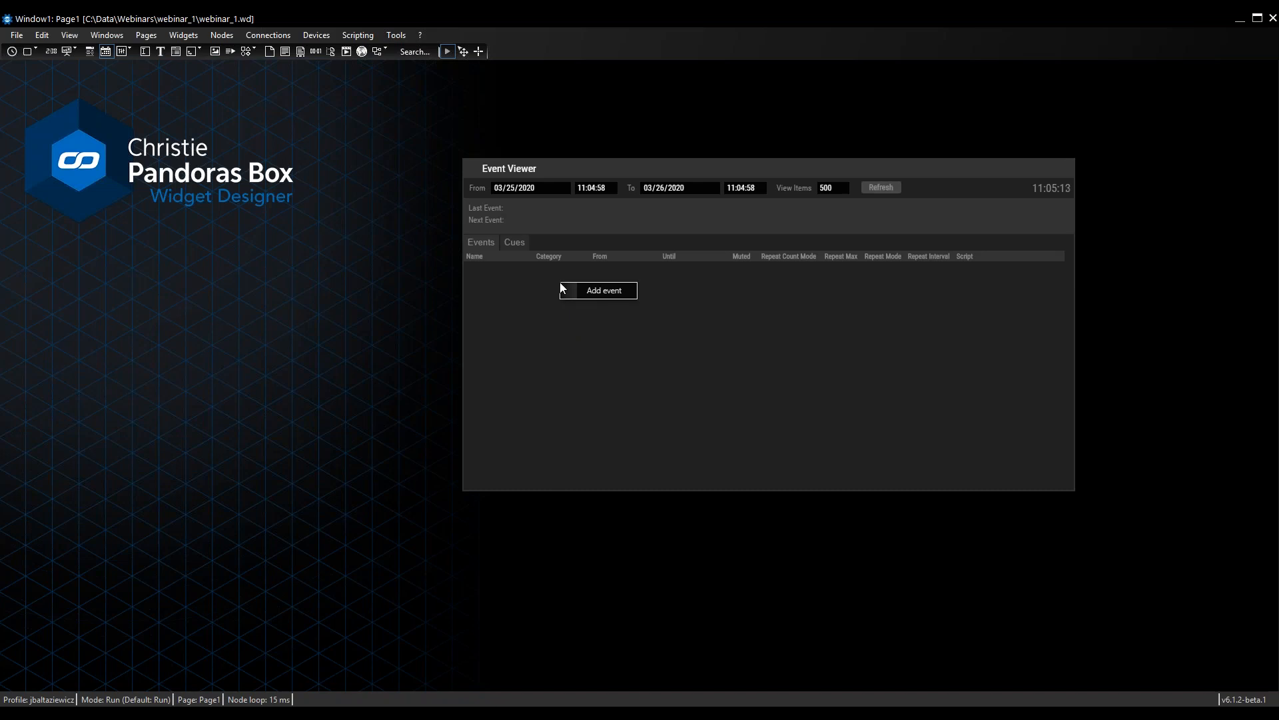
Step: Add a new event to the Event Viewer and name it Sunrise
left_click(580, 293)
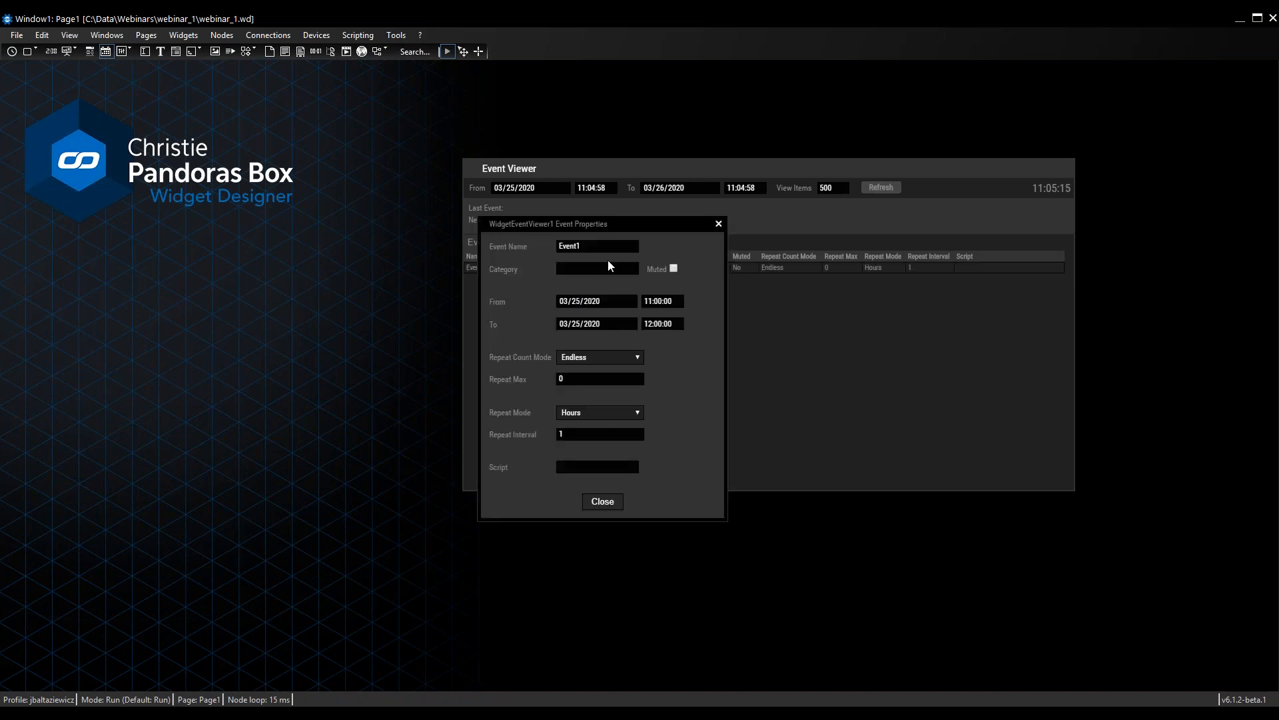
double_click(565, 247)
type("Sunrise")
left_click(635, 270)
Step: Keep the Sunrise event's repeat count mode at Endless and set its repeat mode to Days
left_click(634, 358)
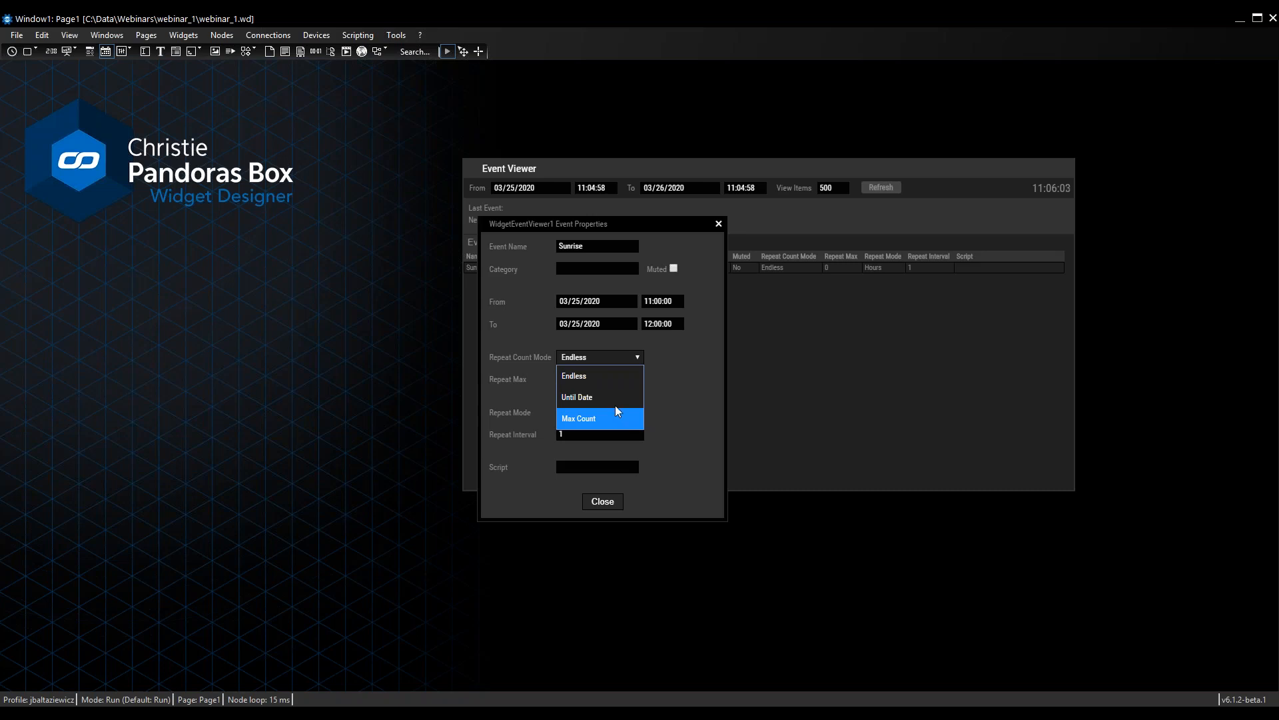
left_click(630, 356)
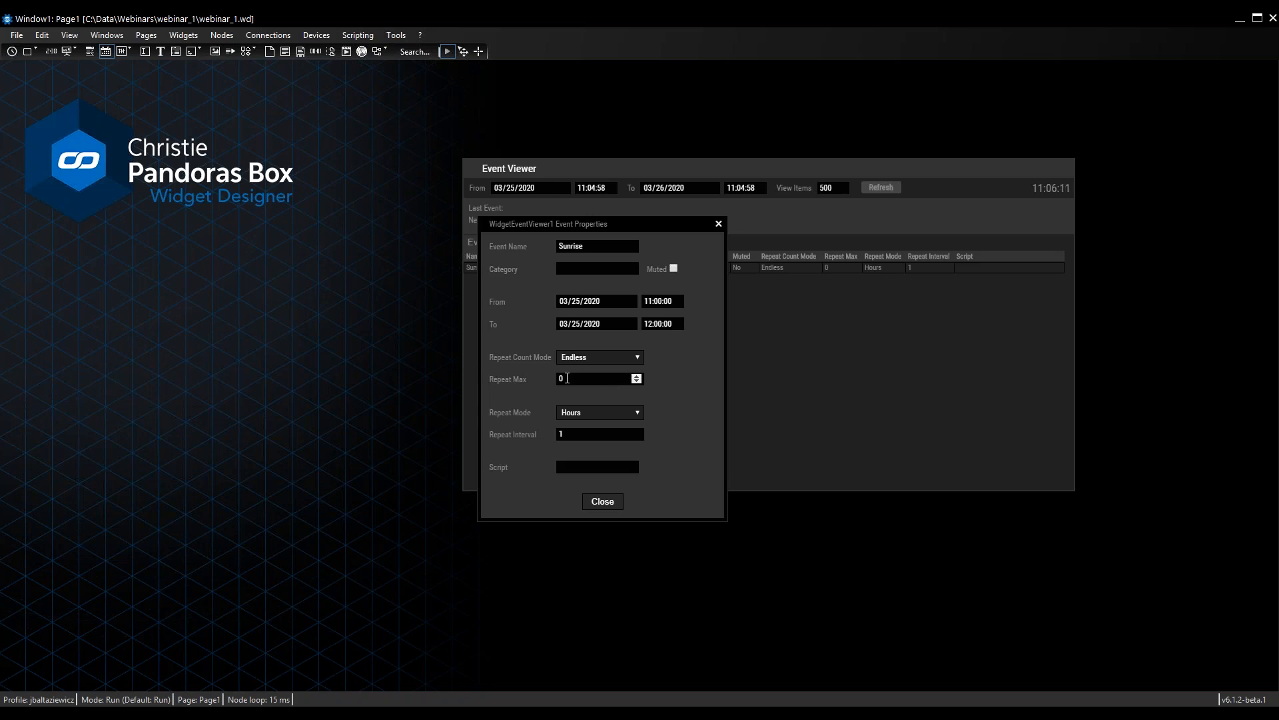
left_click(639, 417)
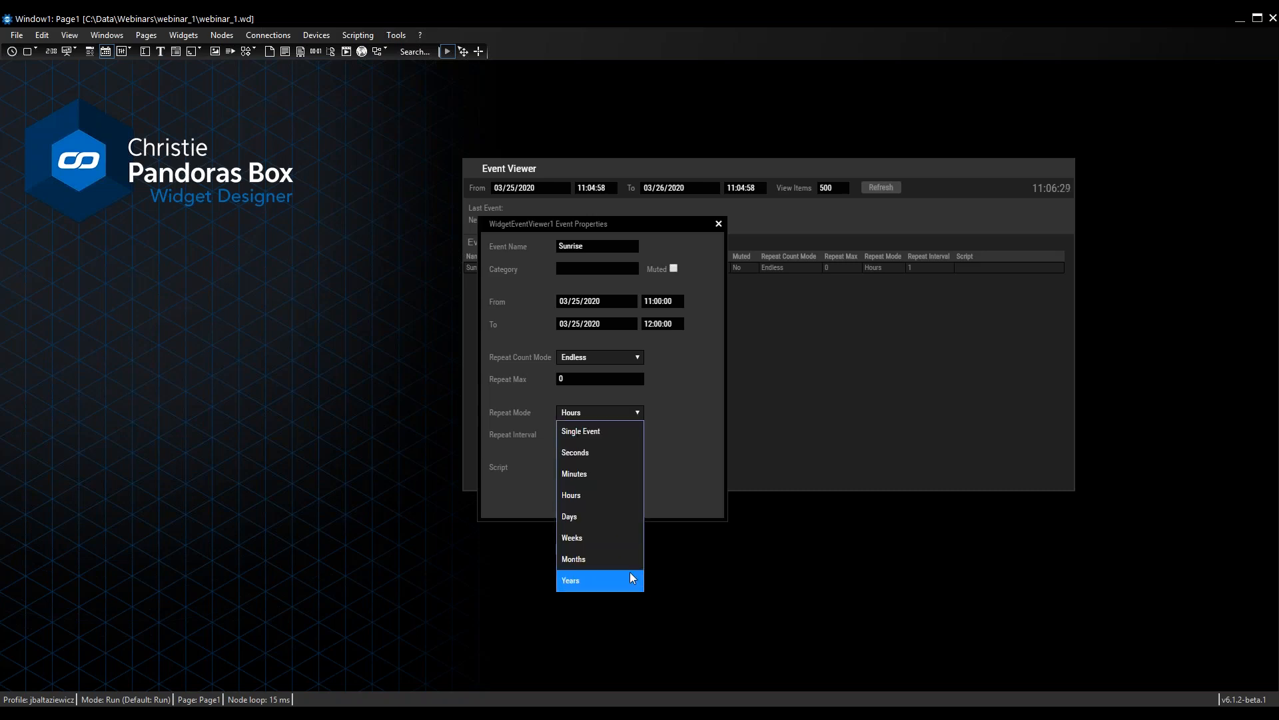
left_click(625, 517)
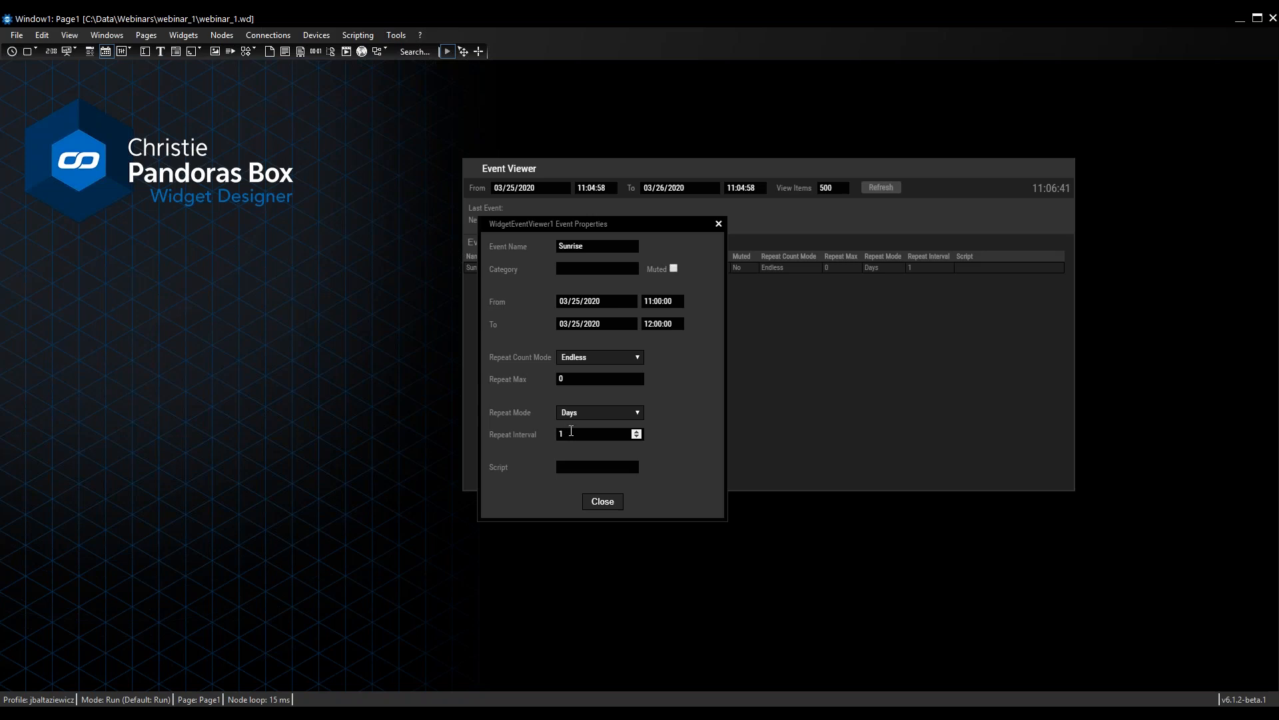
Step: Check the available script names, assign sunriseRoutine as the Sunrise event's script and close the event properties
left_click(634, 467)
left_click_drag(644, 226, 352, 264)
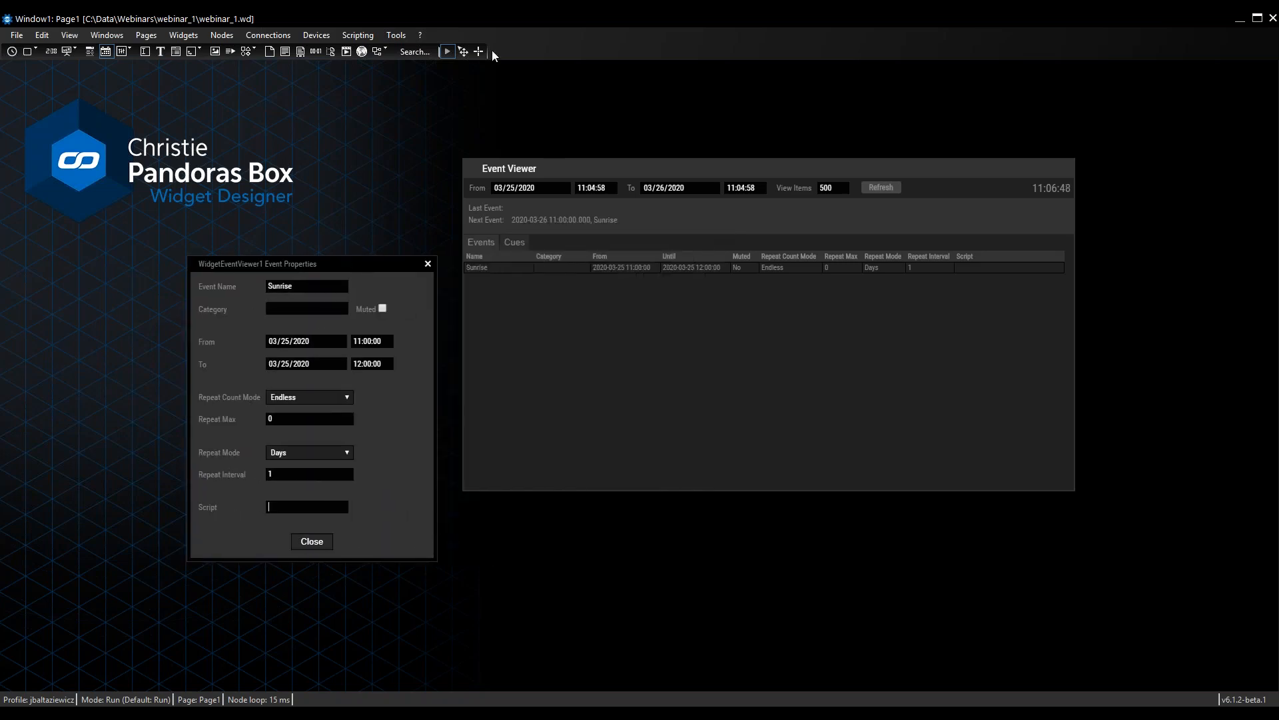
left_click(366, 34)
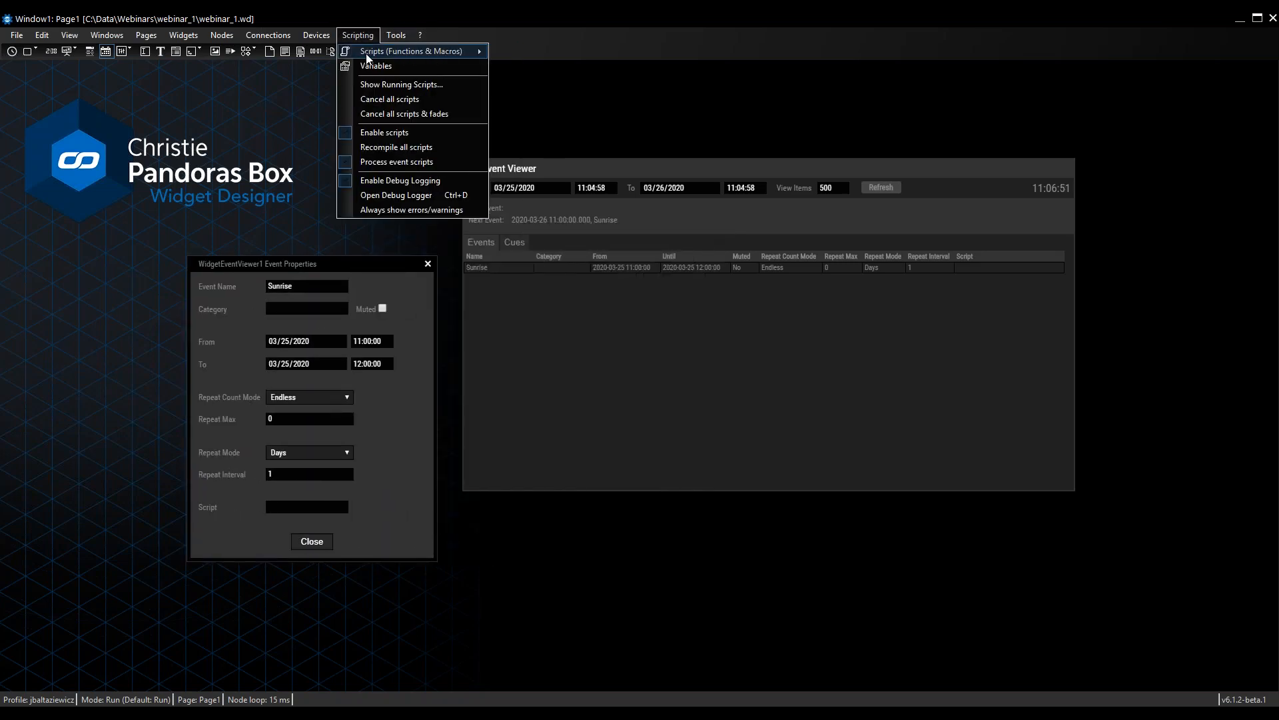
mouse_move(368, 54)
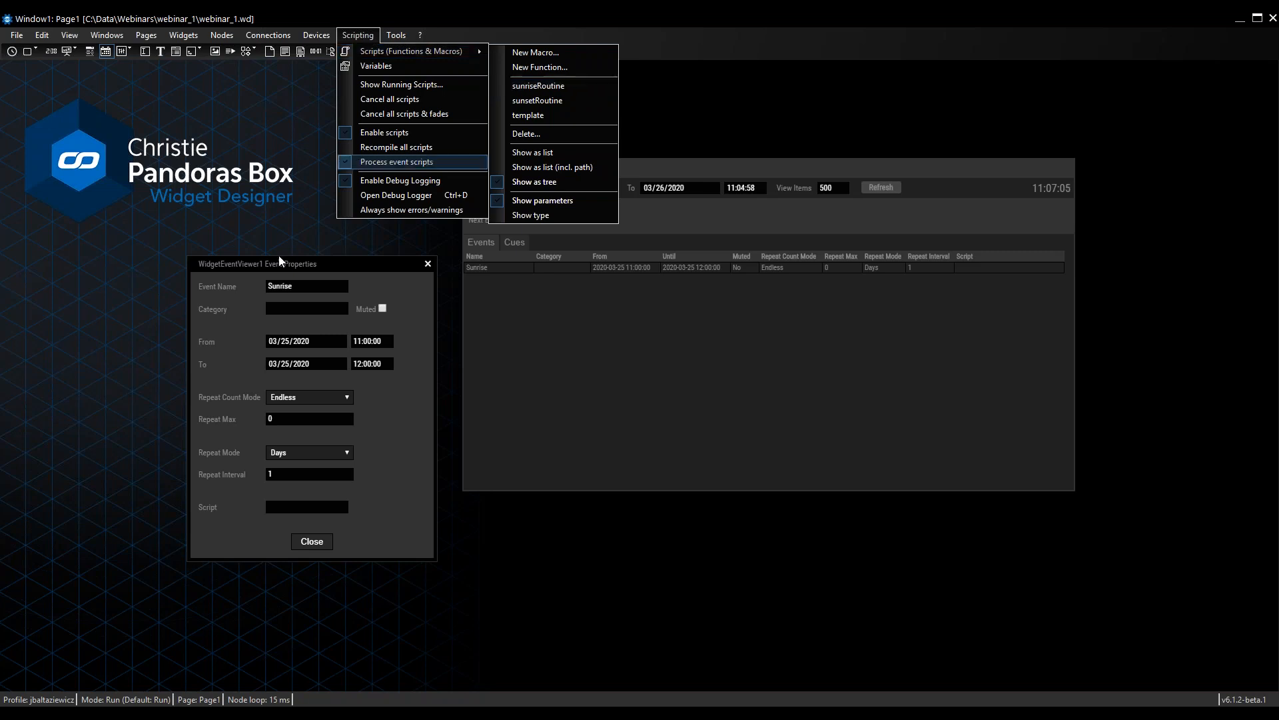
left_click(299, 506)
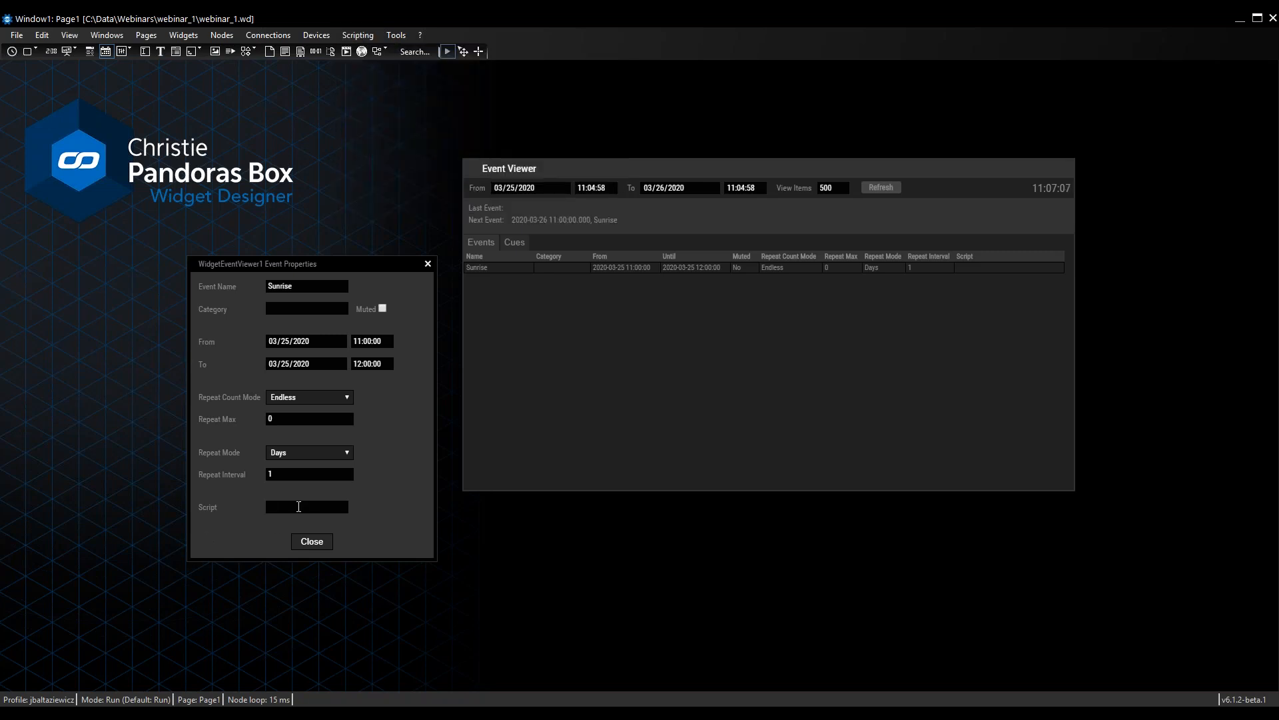
type("sunriseRoutine")
left_click(319, 543)
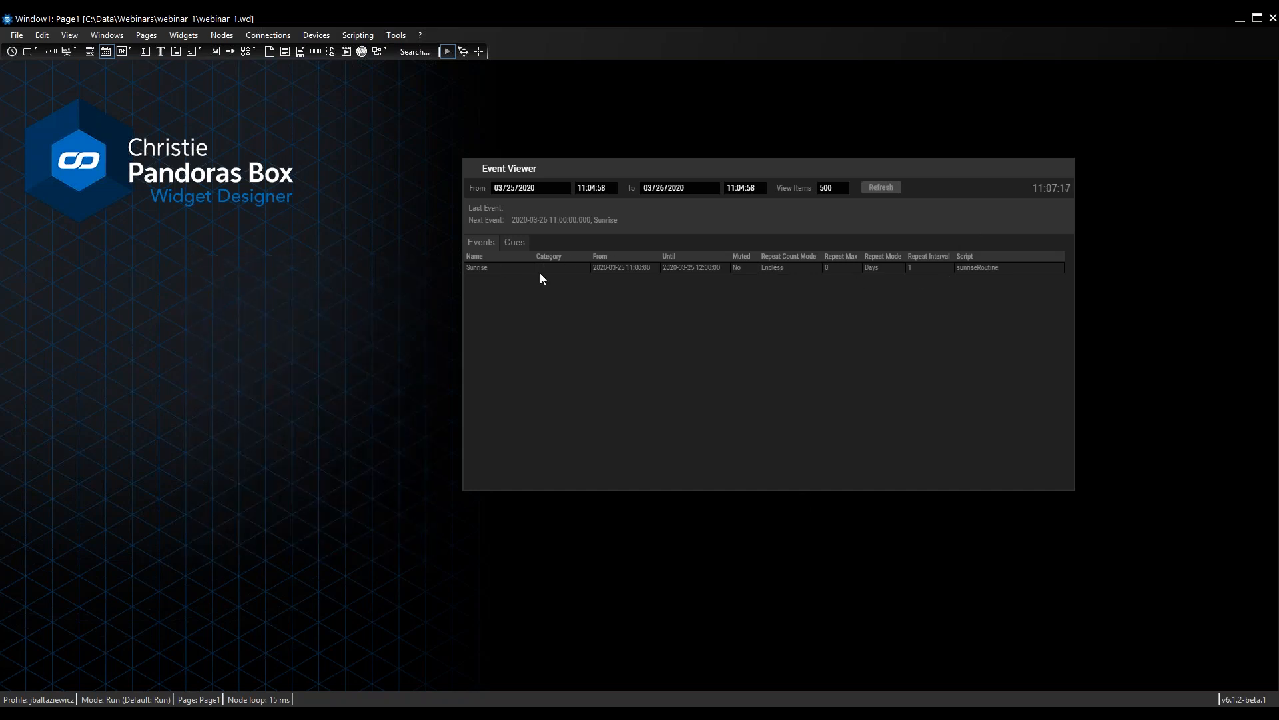
Step: Add a second event named Sunset and set its repeat mode to Days
double_click(581, 291)
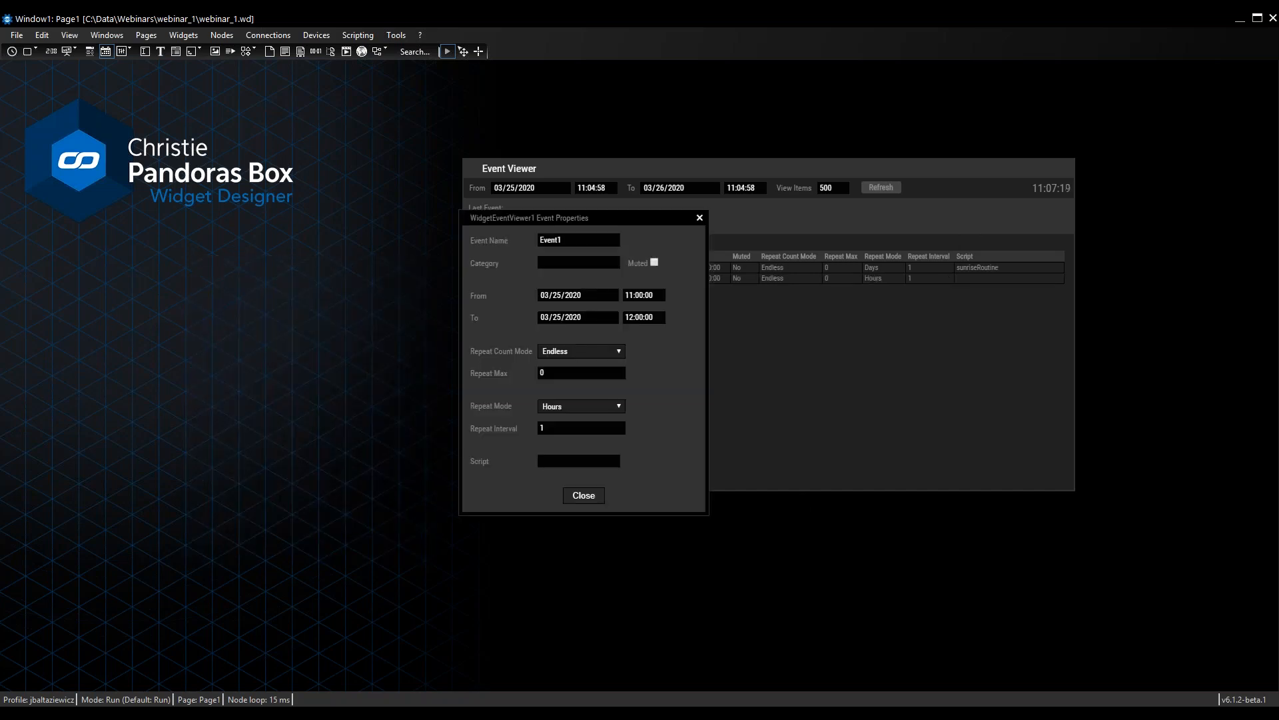
left_click_drag(579, 243, 513, 245)
type("Sunset")
left_click(581, 407)
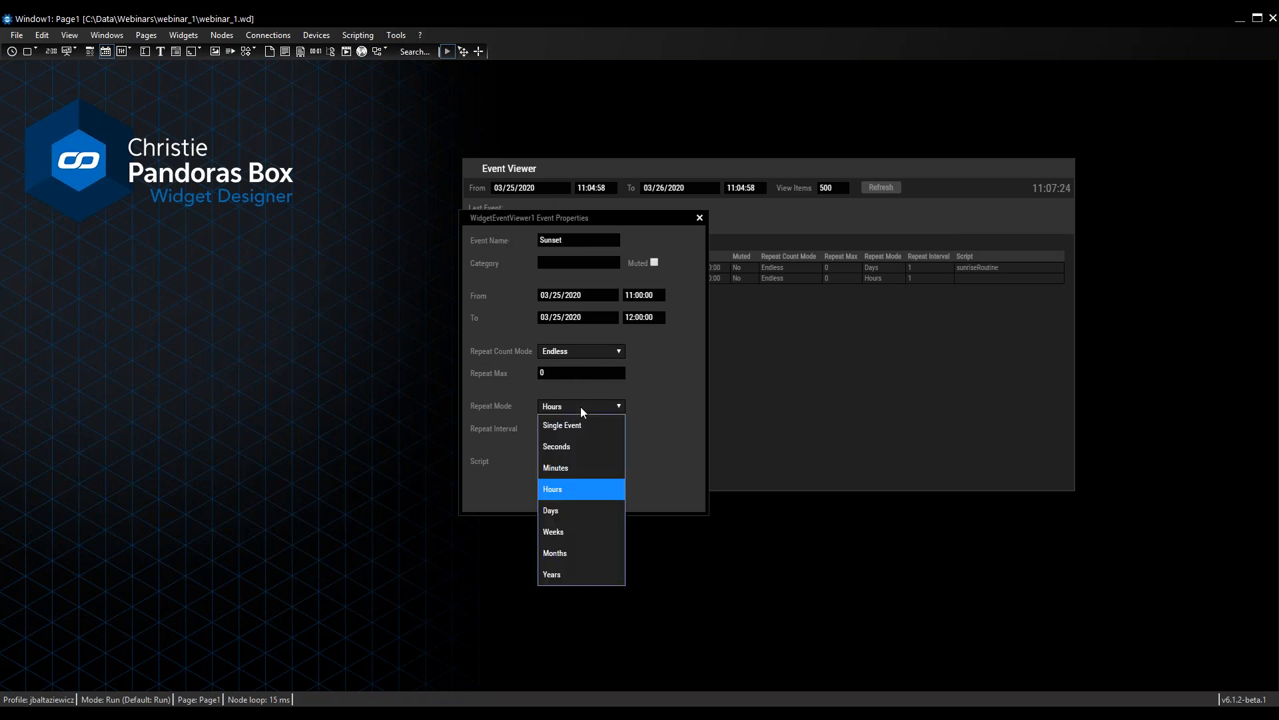
left_click(590, 512)
Step: Assign sunsetRoutine as the Sunset event's script and close the event properties
left_click(543, 460)
type("sunstet")
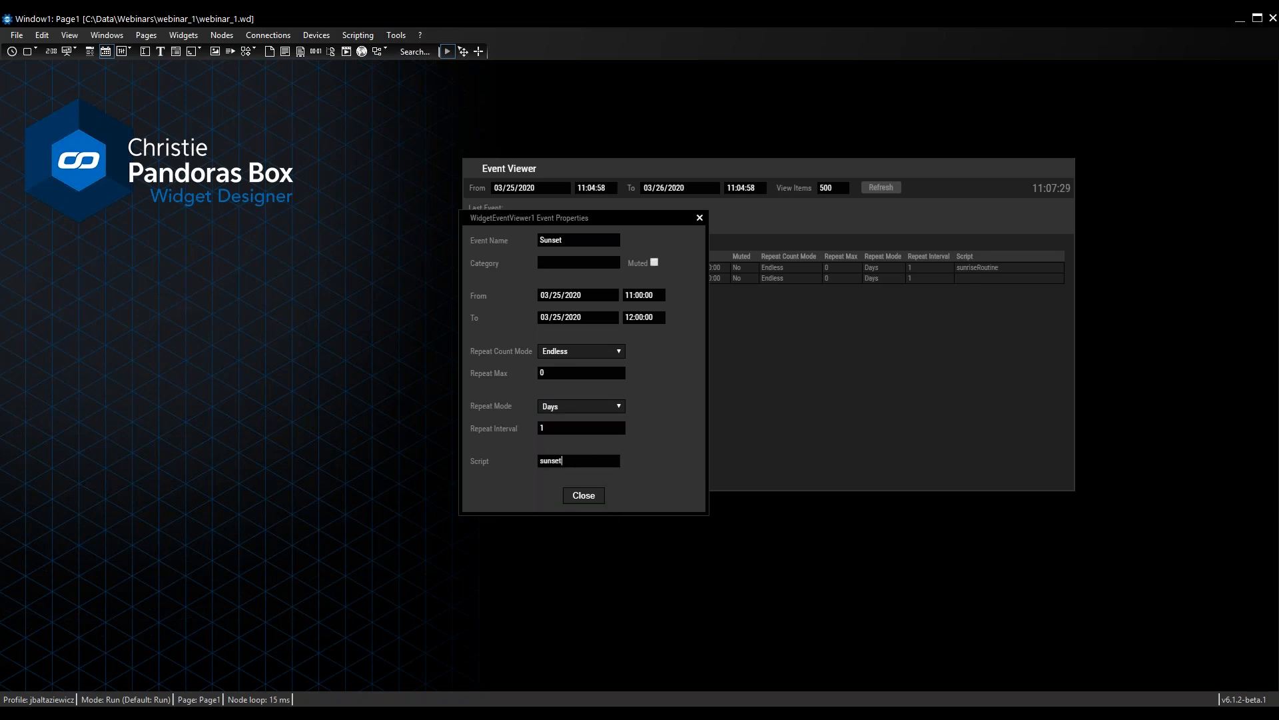
type("Routine")
left_click(595, 495)
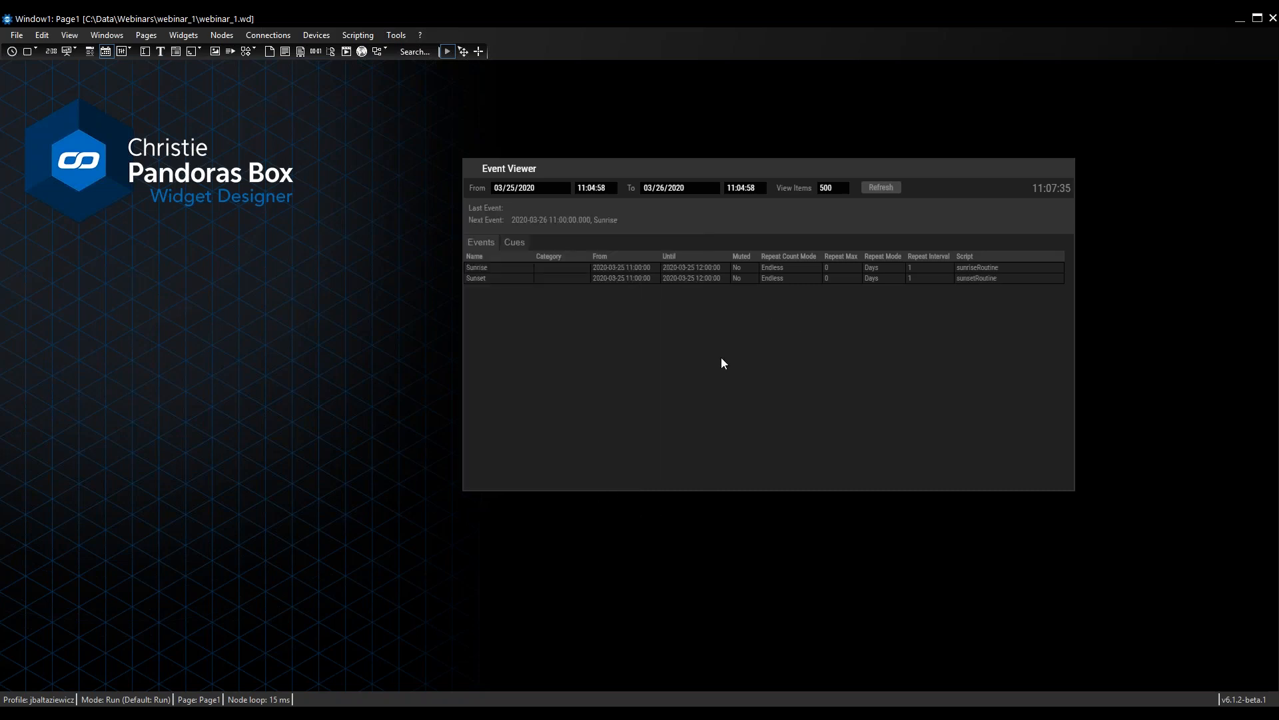
Step: Reduce the height of the Event Viewer widget in Edit / Move mode and return to Run mode
left_click(636, 266)
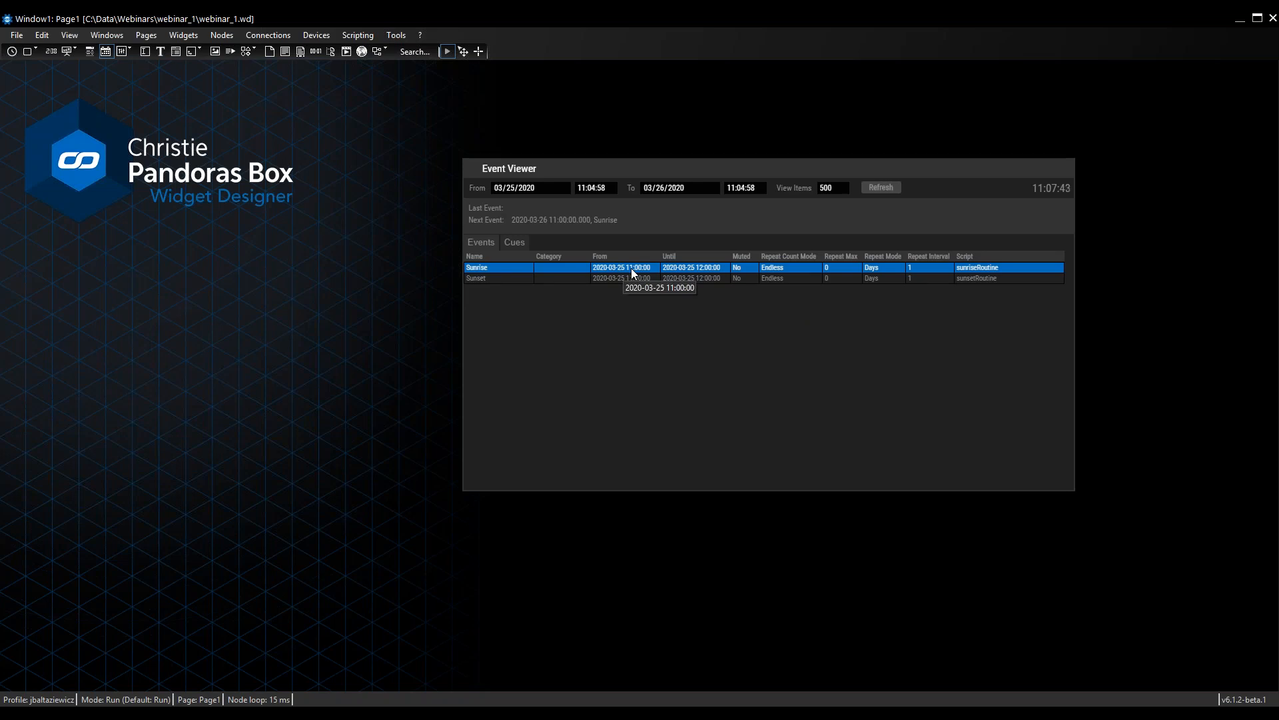
left_click(633, 278)
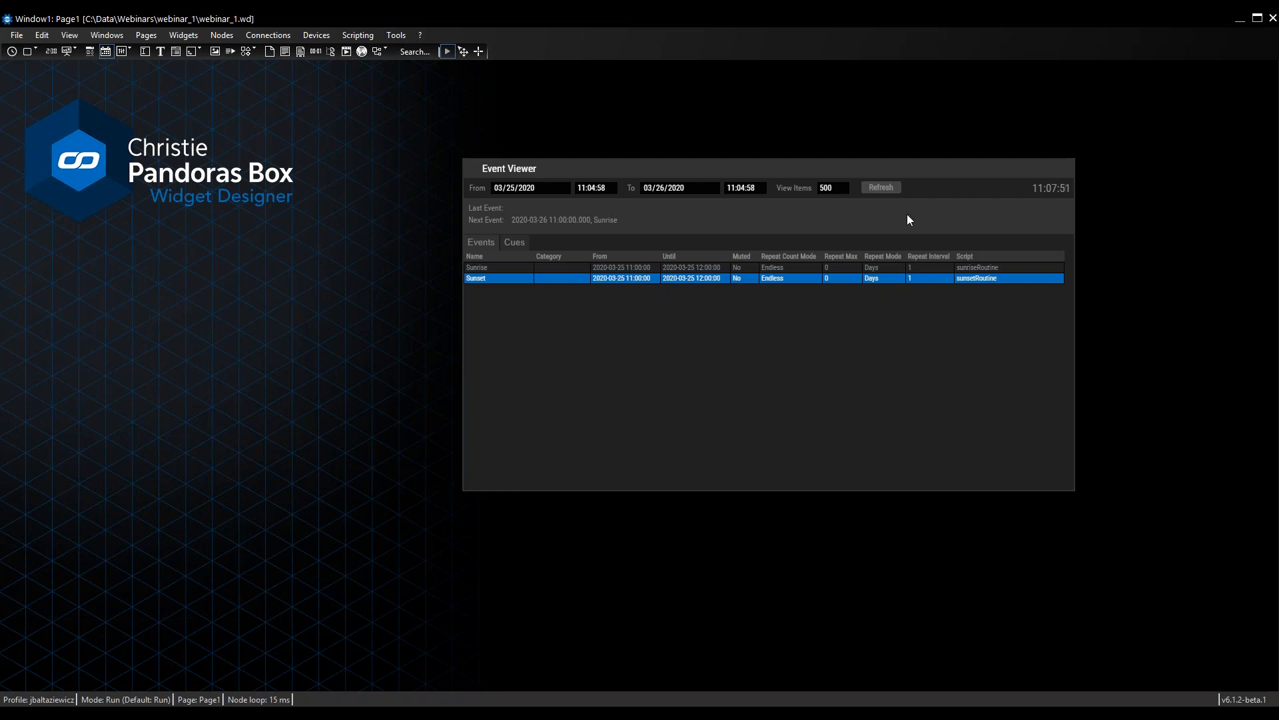
left_click(464, 52)
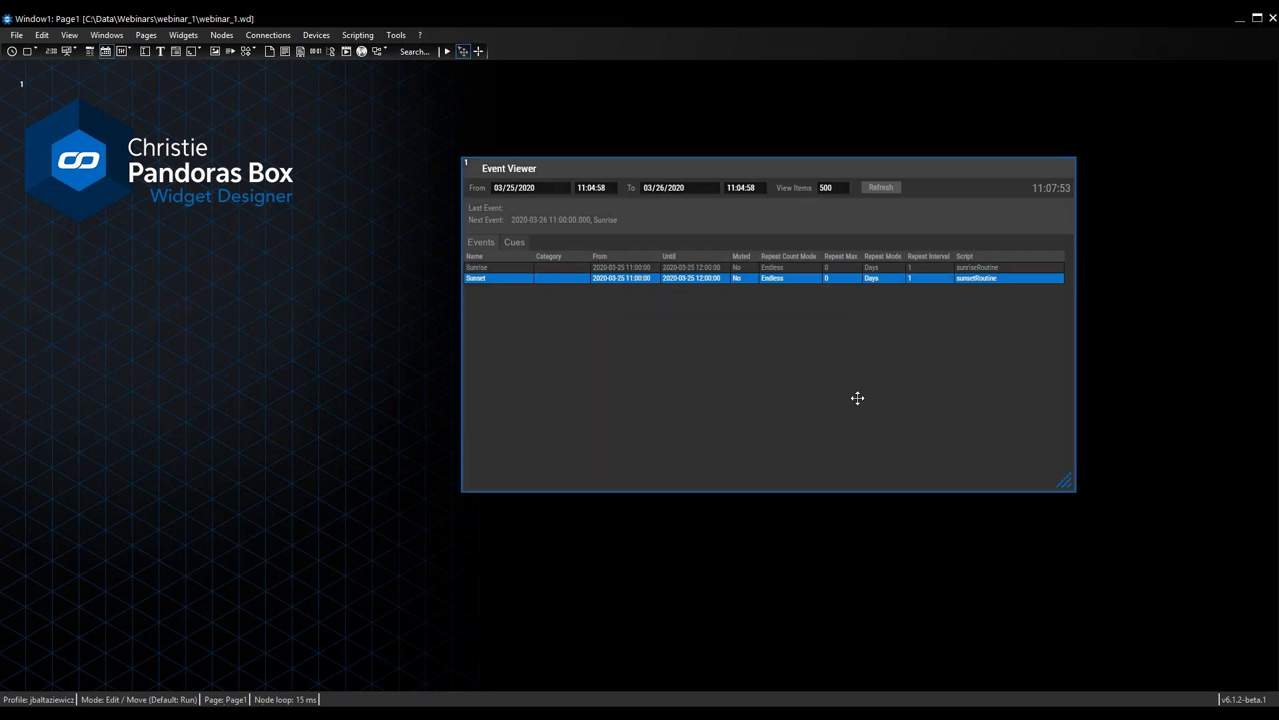
left_click_drag(1060, 478, 1049, 330)
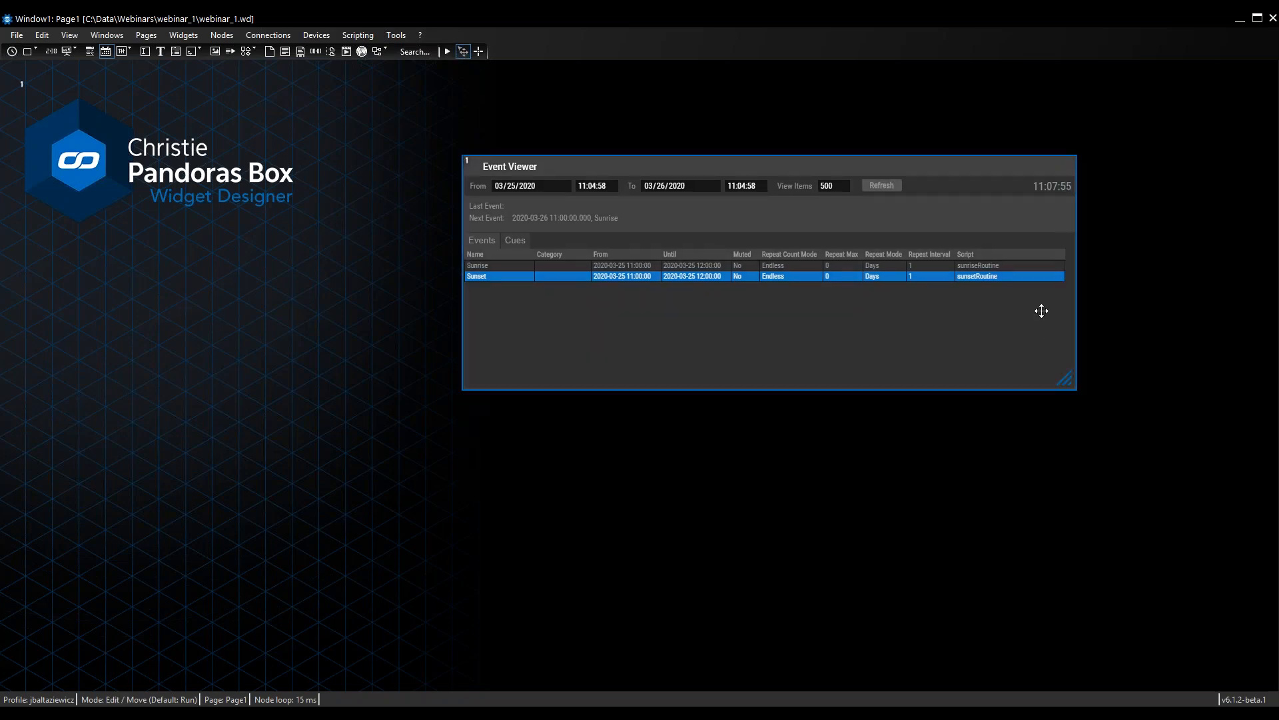
left_click(446, 53)
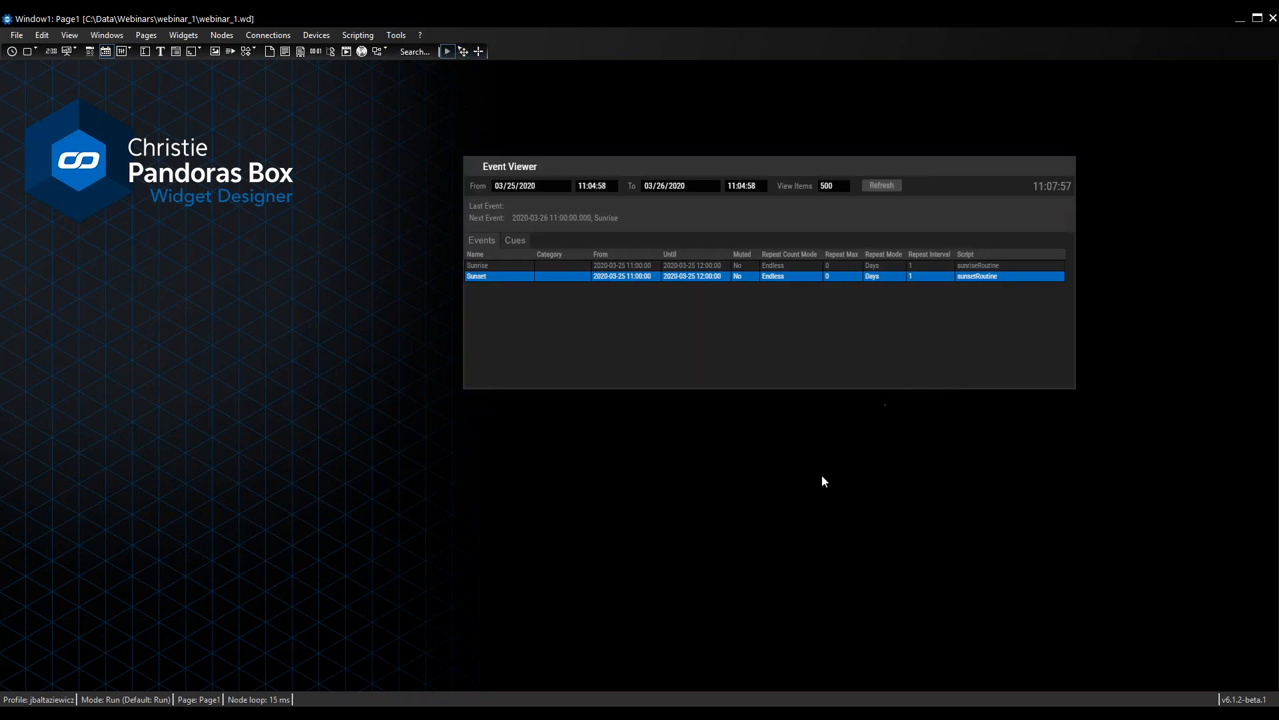
Step: Switch to the PowerPoint slide show, advance to the RSS Feed: BBC Weather slide and open its BBC Weather website link
left_click(385, 711)
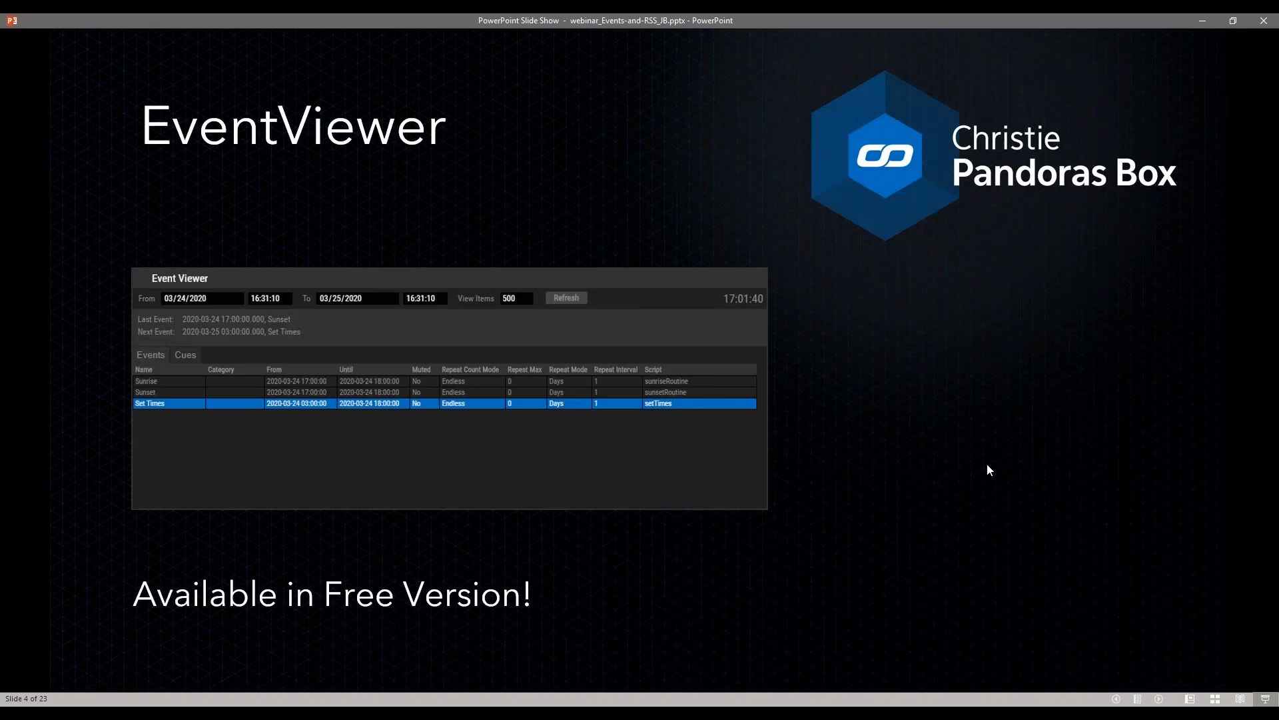
key("Right")
key("Right")
key("Left")
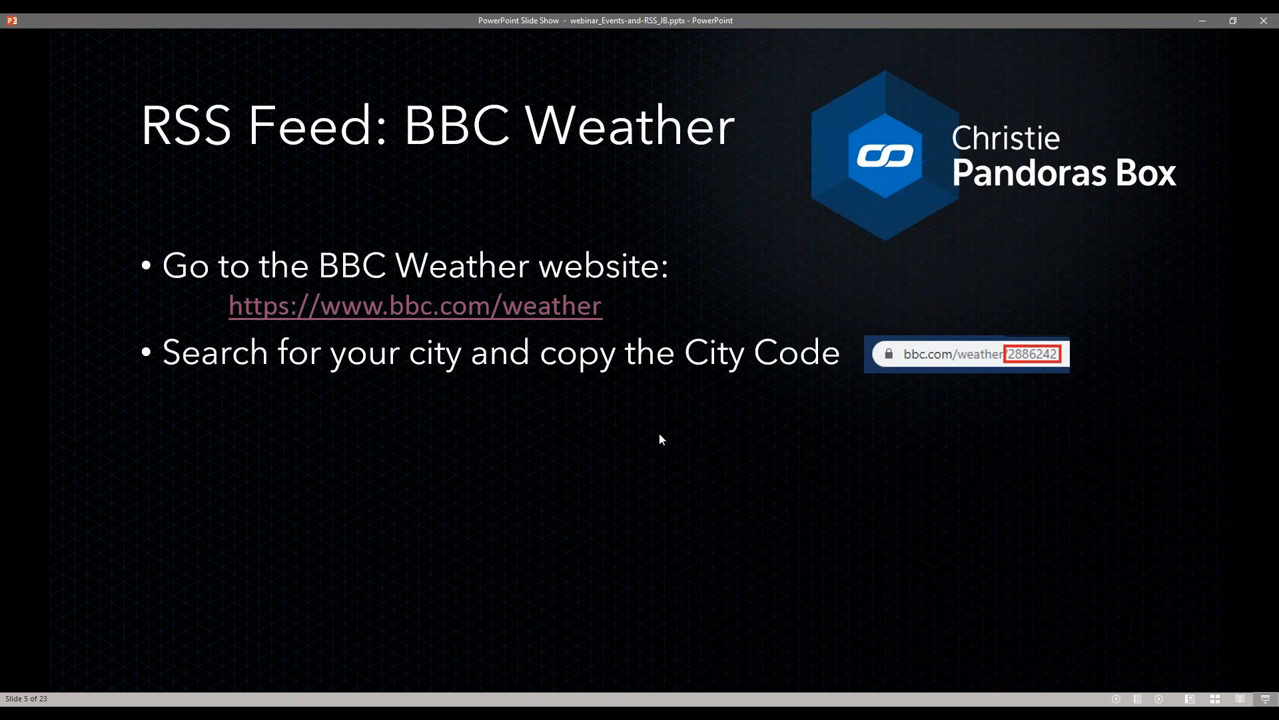
left_click(411, 312)
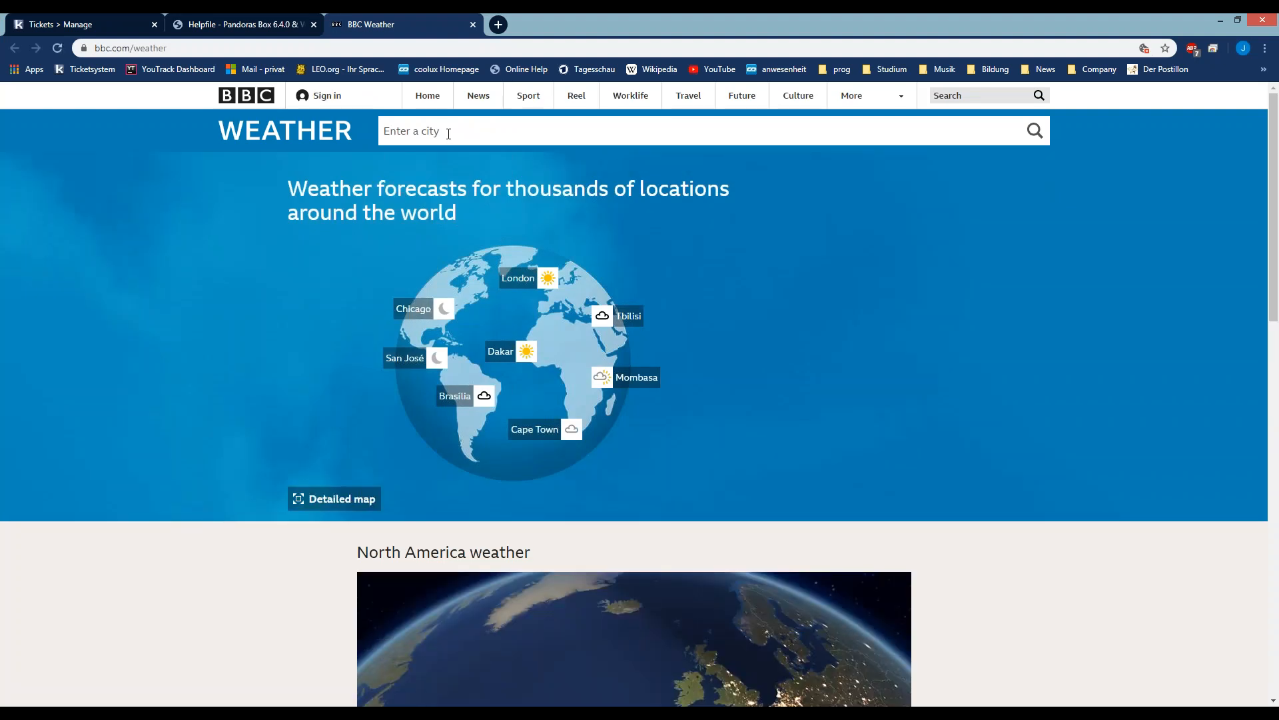
Step: Search BBC Weather for cologne and open the forecast for Cologne, Germany
left_click(448, 132)
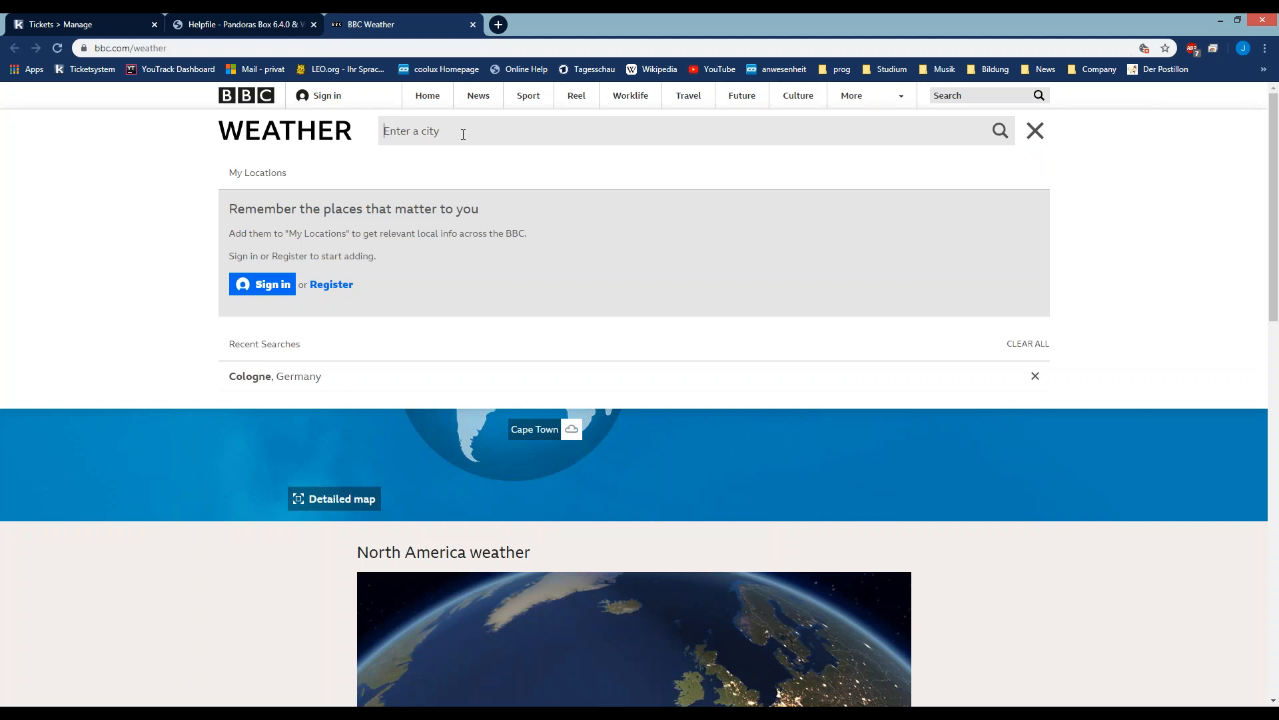
type("cologne")
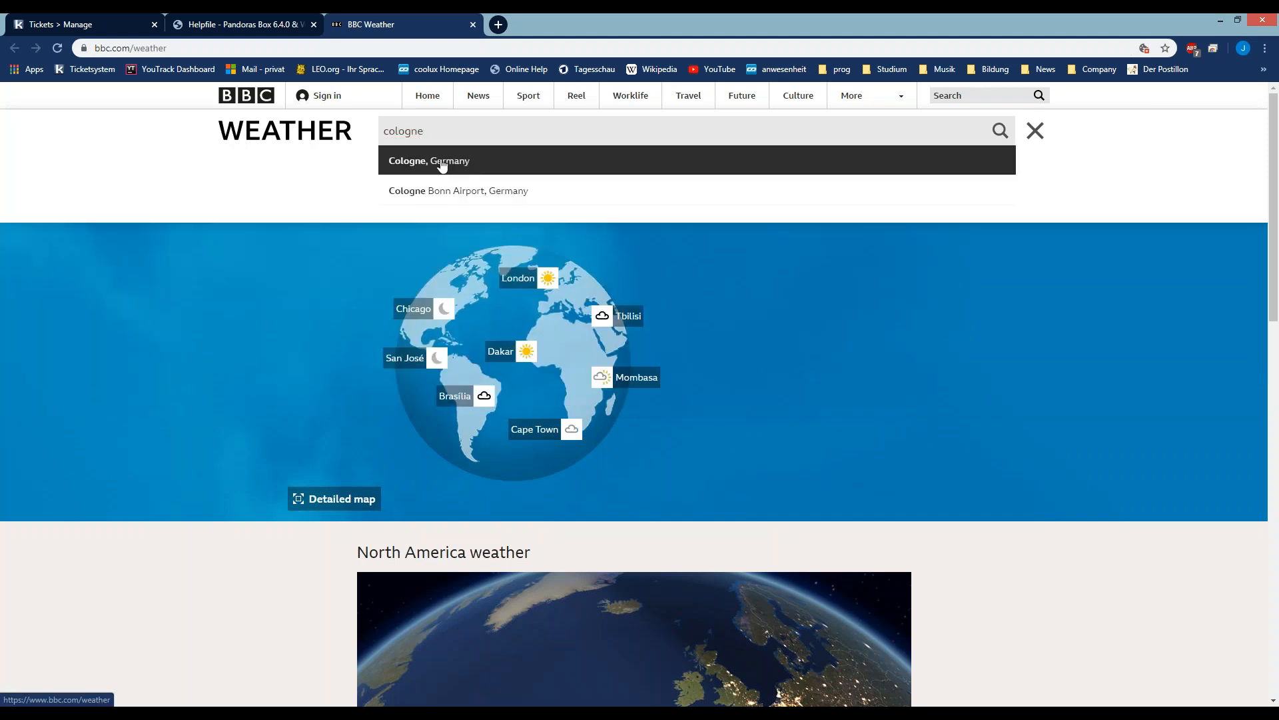
left_click(458, 163)
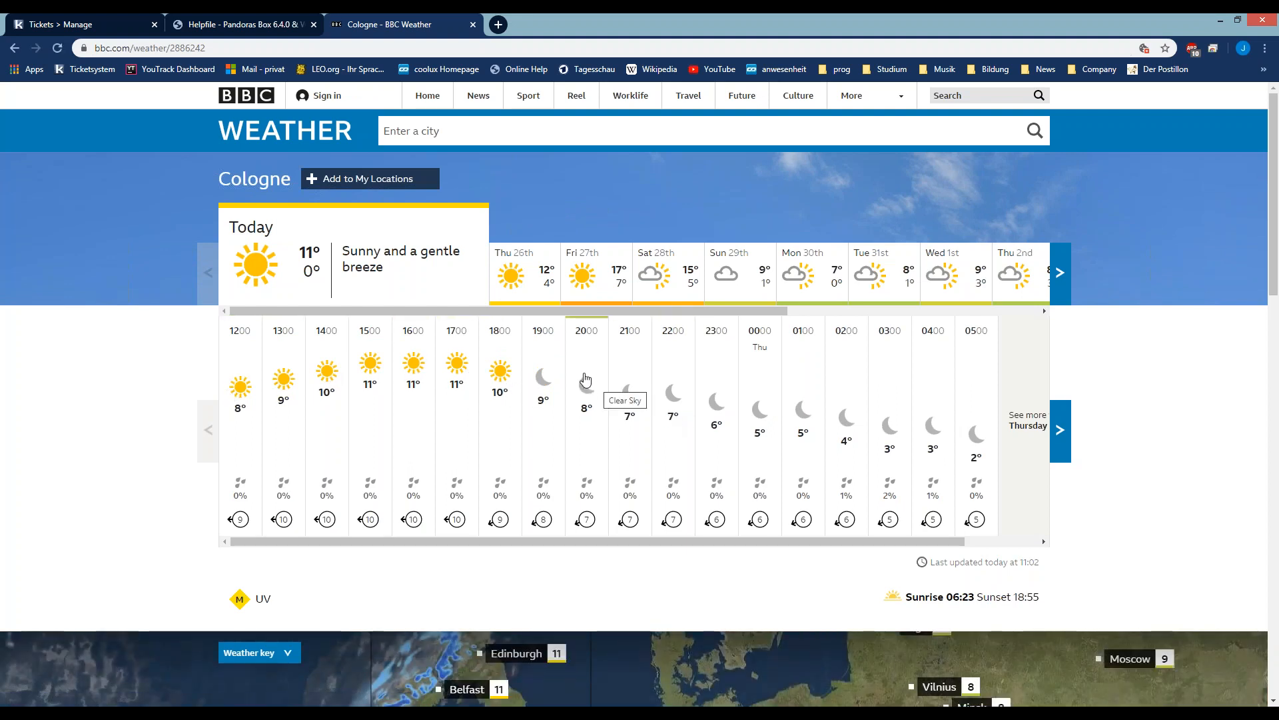
Step: Copy the city code 2886242 from the end of the Cologne forecast page's URL
left_click(253, 48)
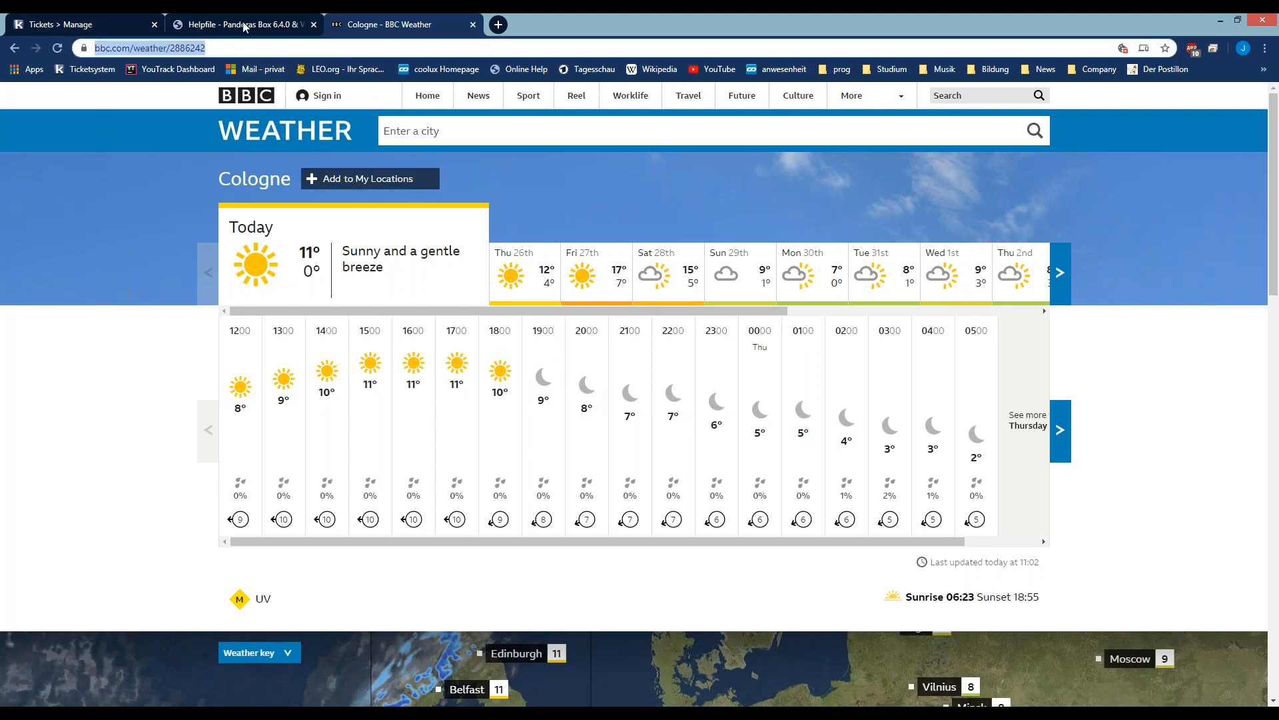
key("End")
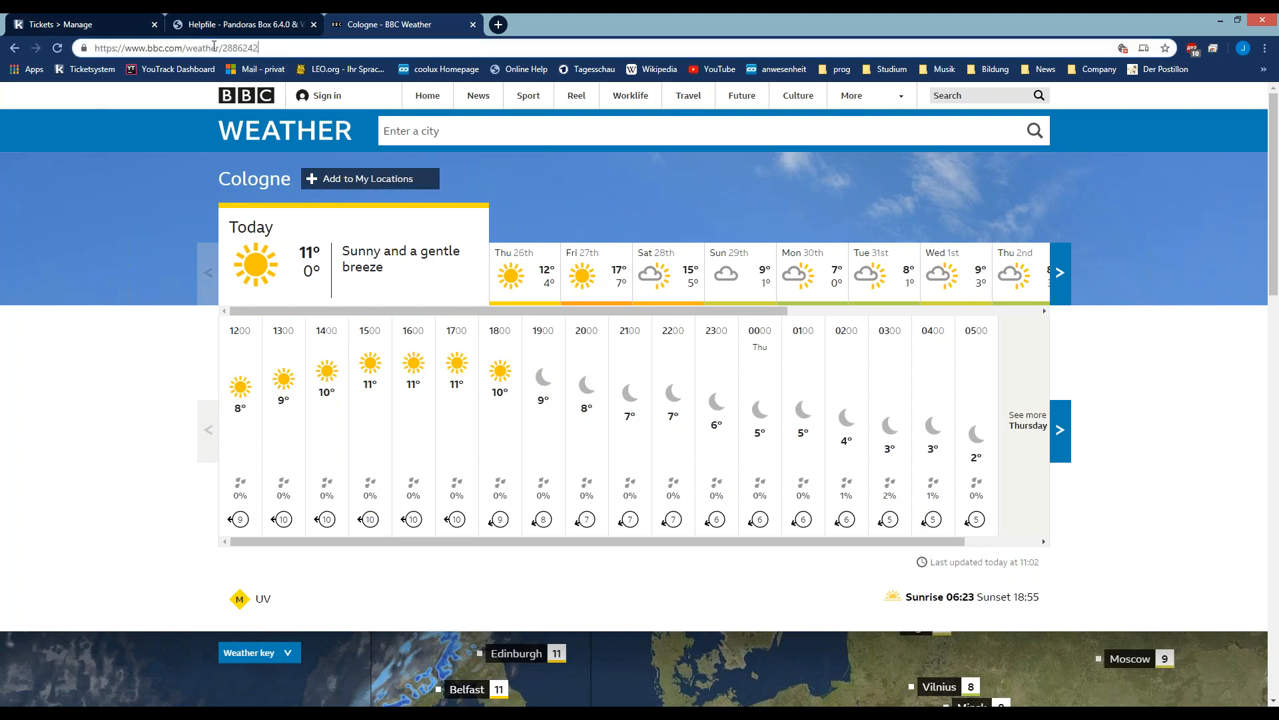
left_click_drag(262, 48, 222, 48)
key("ctrl+c")
Step: Return to the PowerPoint slide show, open the BBC RSS Feed link from the following slide and open the 3-Day Forecast feed
key("alt+Tab")
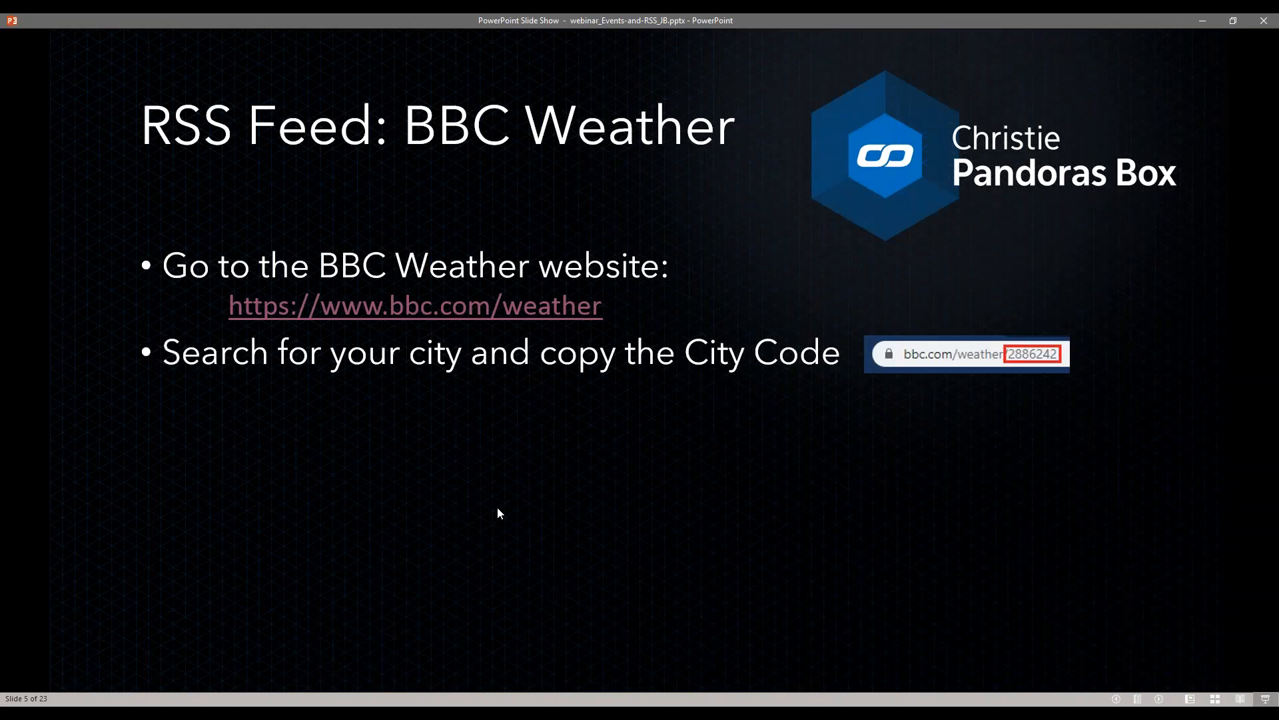
key("Right")
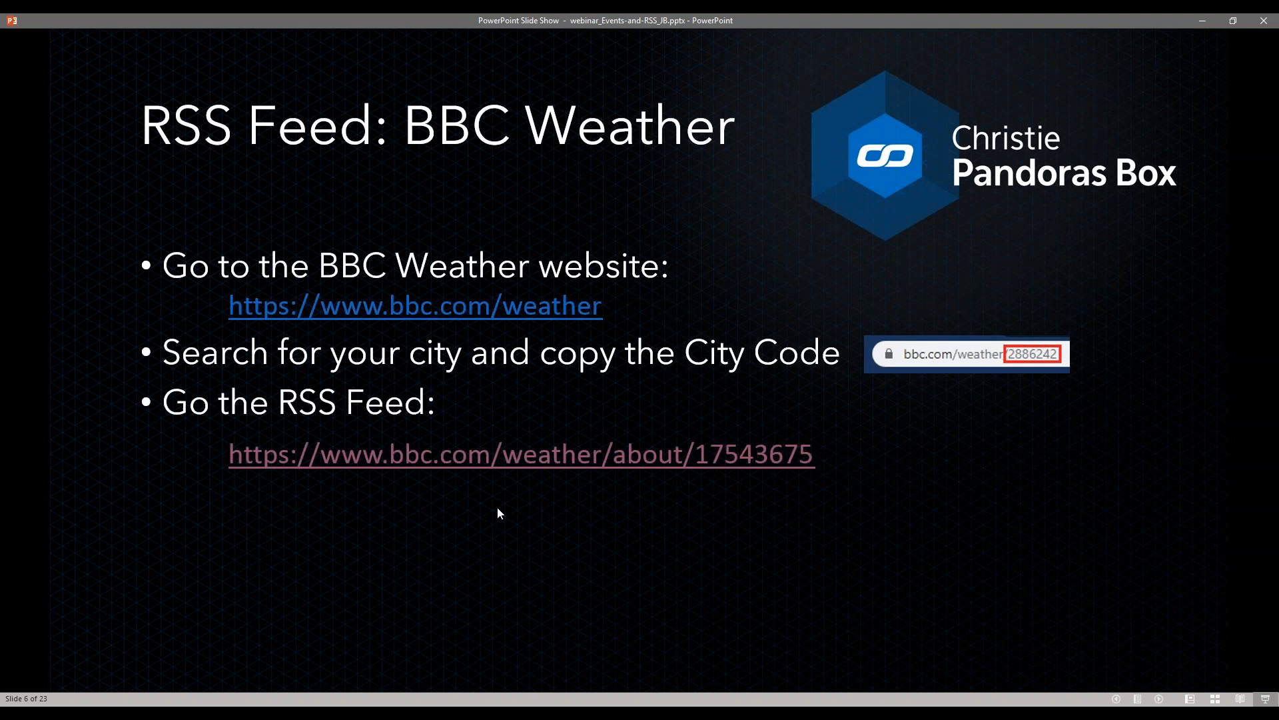
left_click(500, 460)
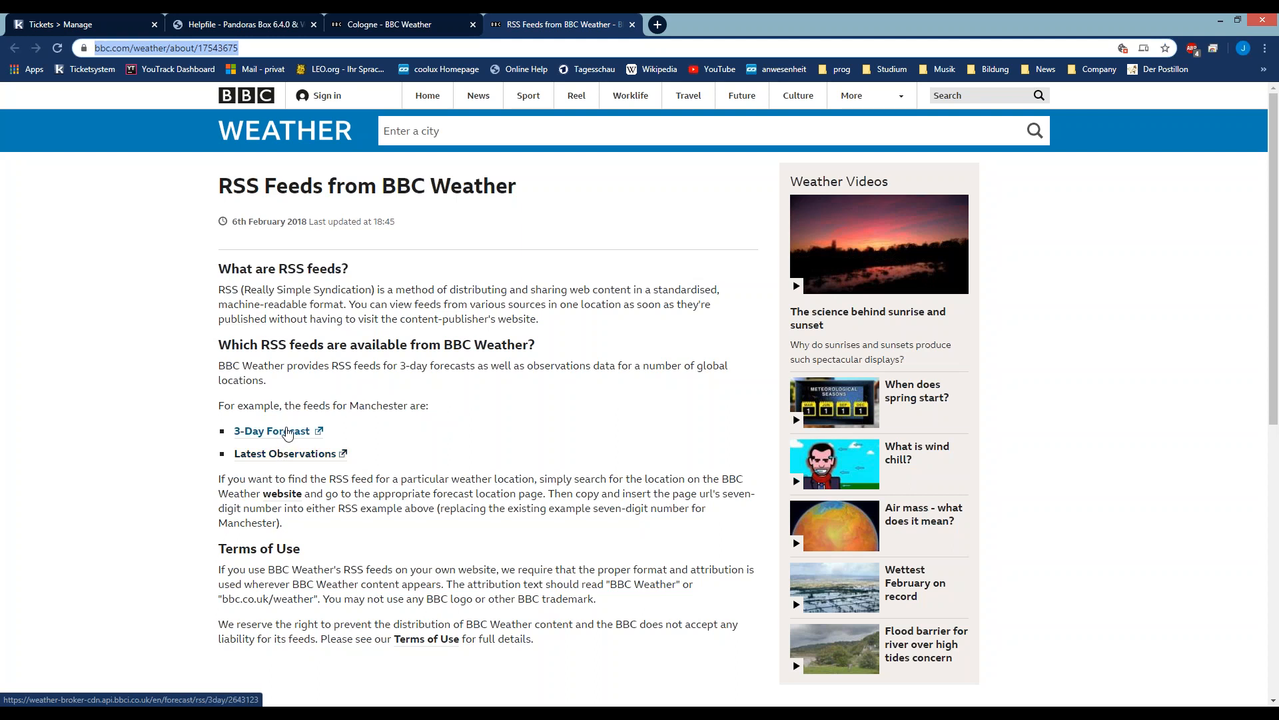
left_click(288, 432)
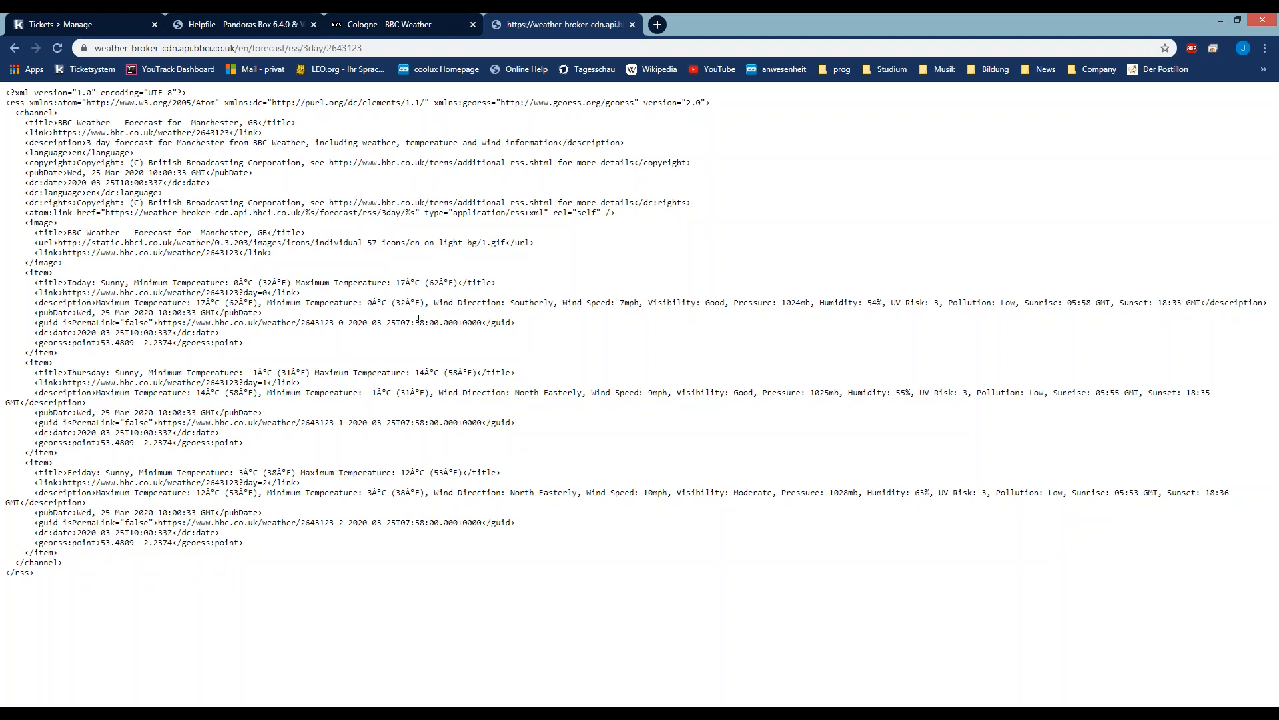
Step: Replace the city code at the end of the feed URL with 2886242 and load the Cologne feed
left_click(369, 49)
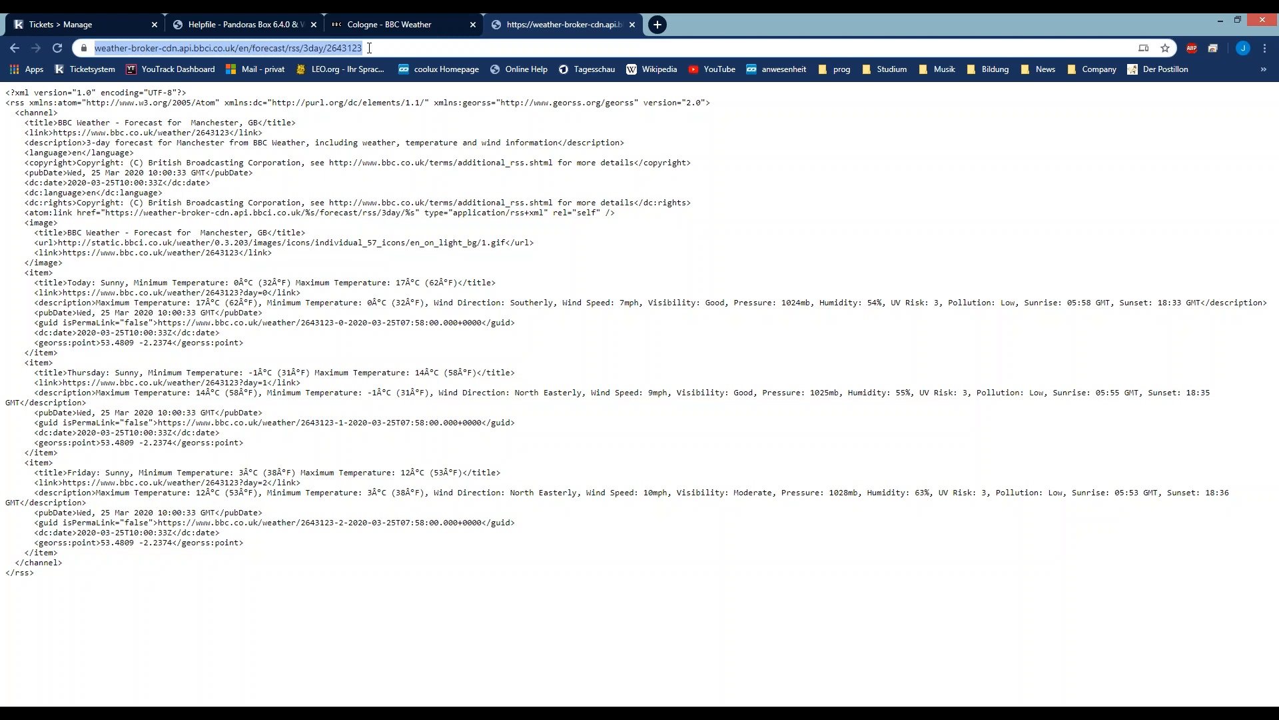
left_click(370, 48)
left_click_drag(399, 48, 357, 48)
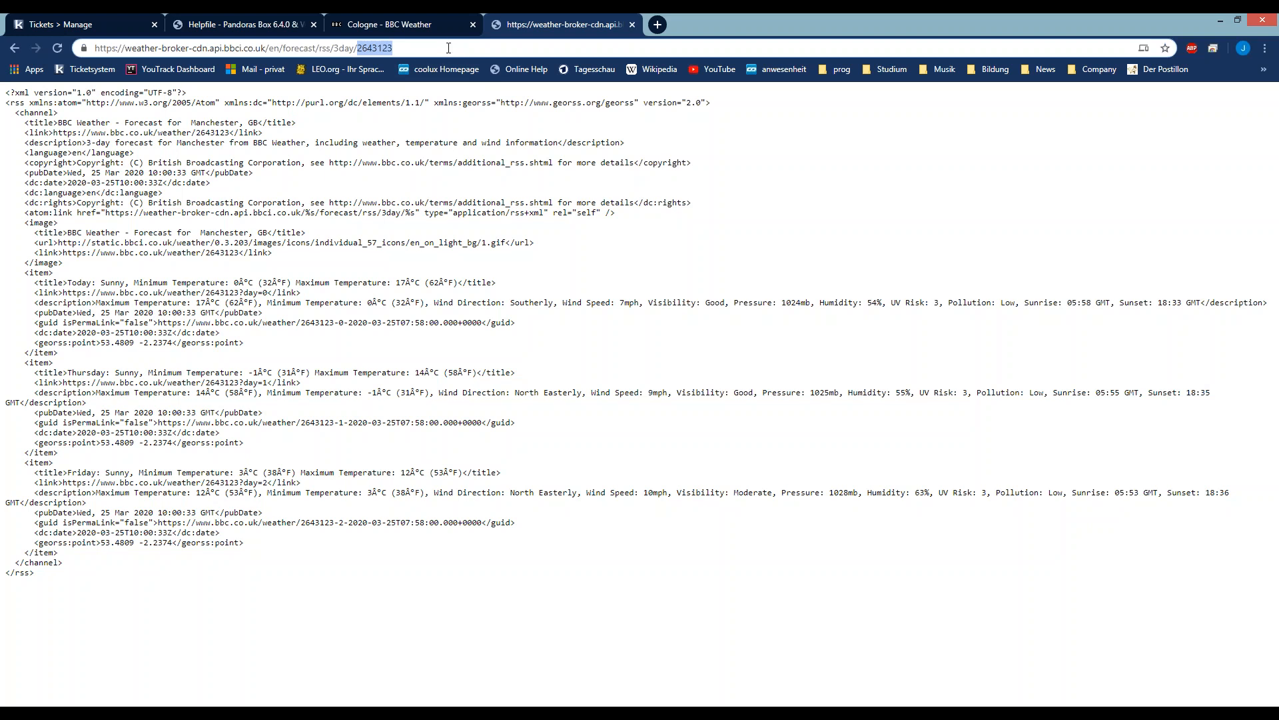
key("ctrl+v")
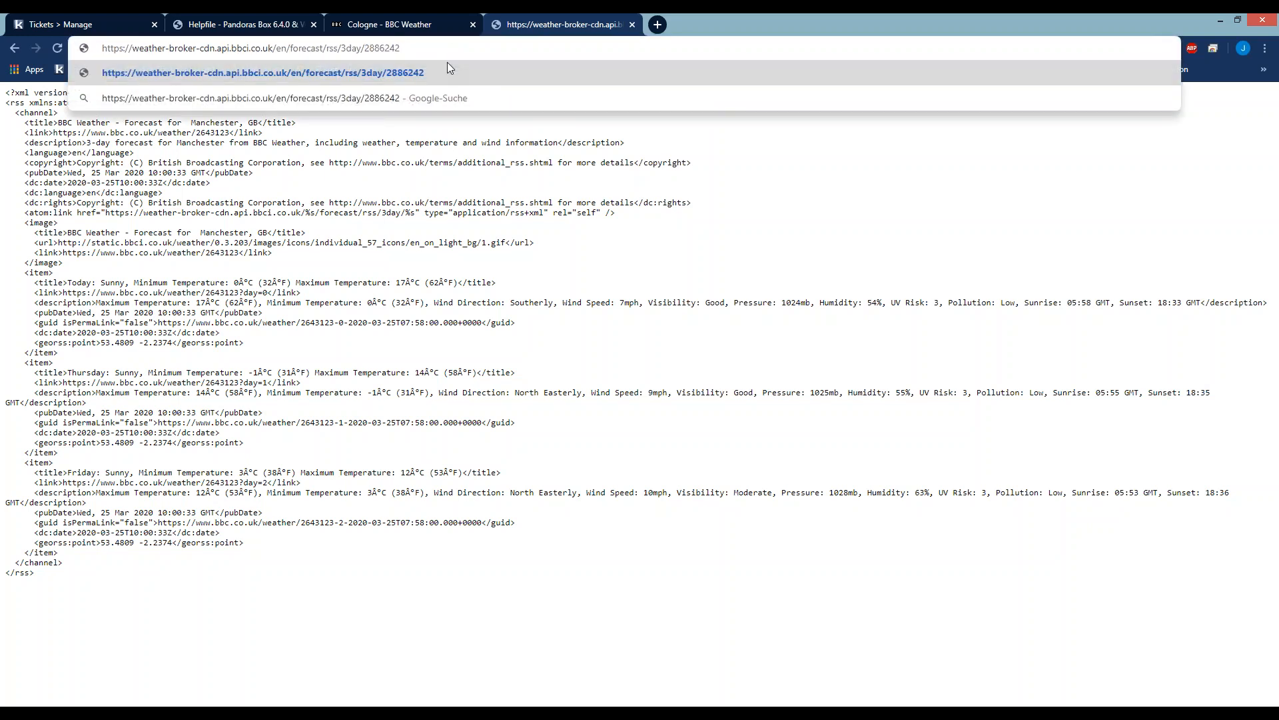
key("Return")
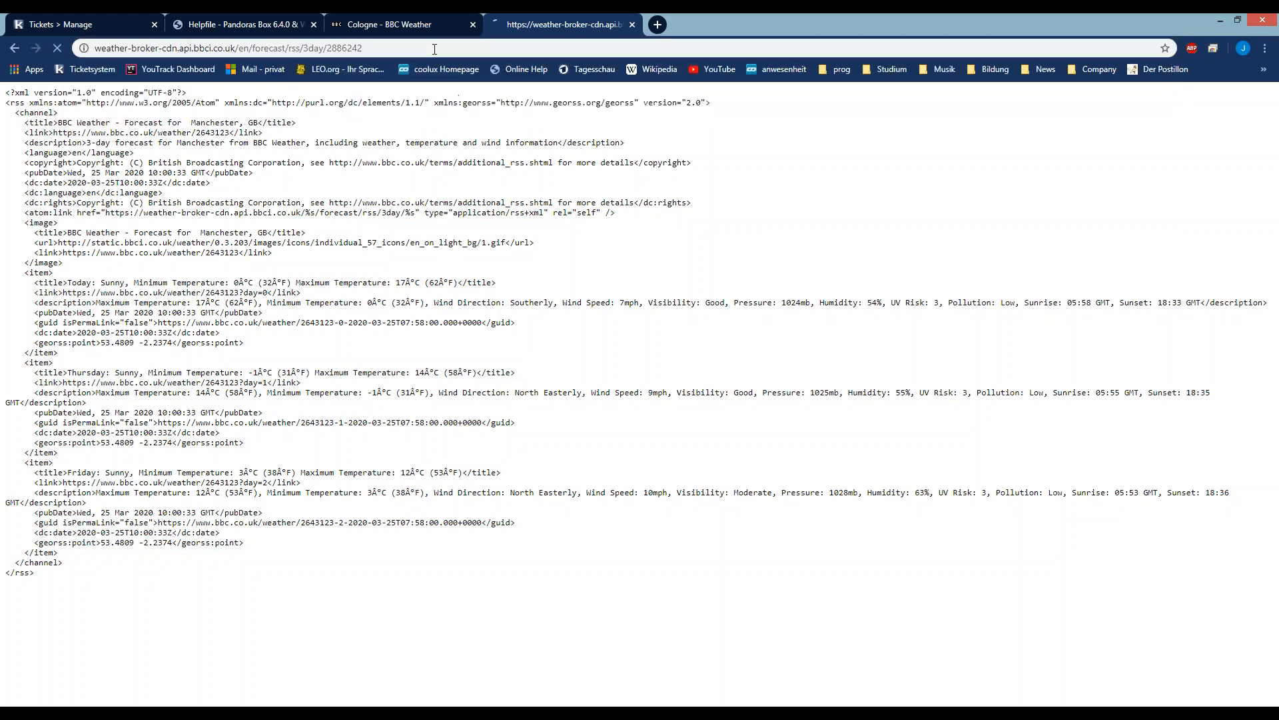
Step: Check the city in the Cologne feed's title and copy the full feed URL
left_click_drag(229, 123, 126, 122)
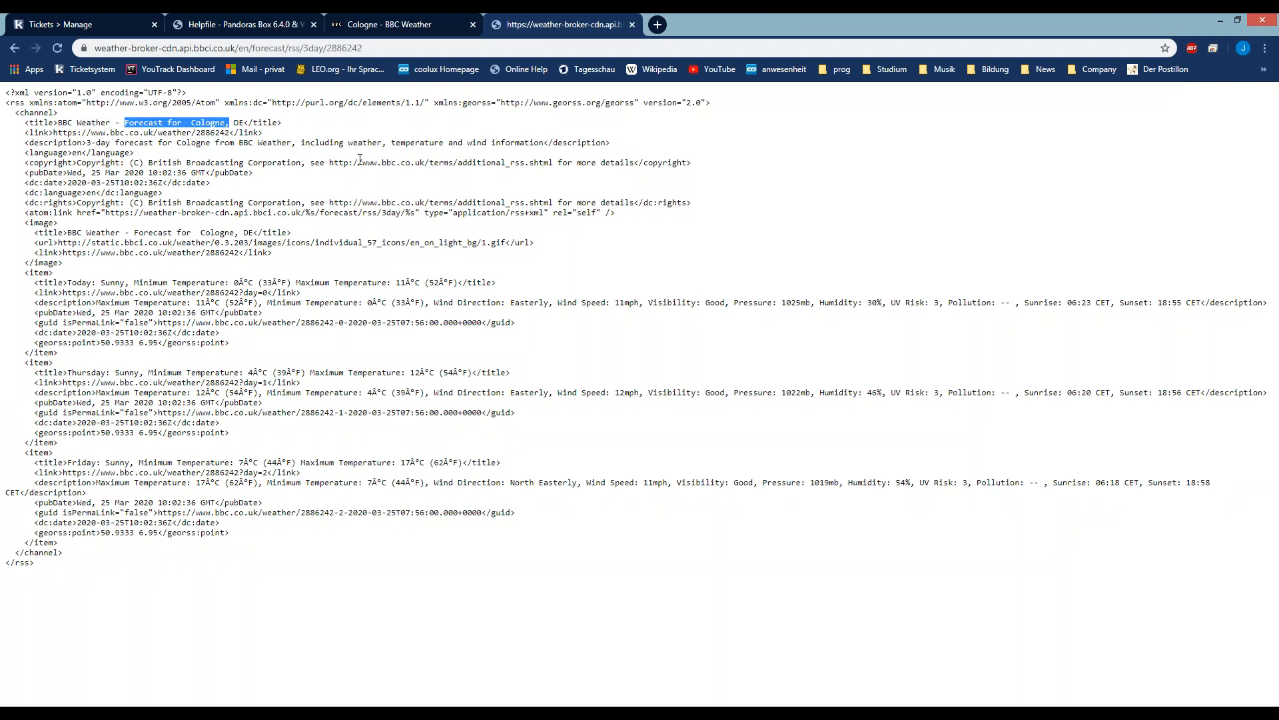
left_click(402, 52)
key("ctrl+c")
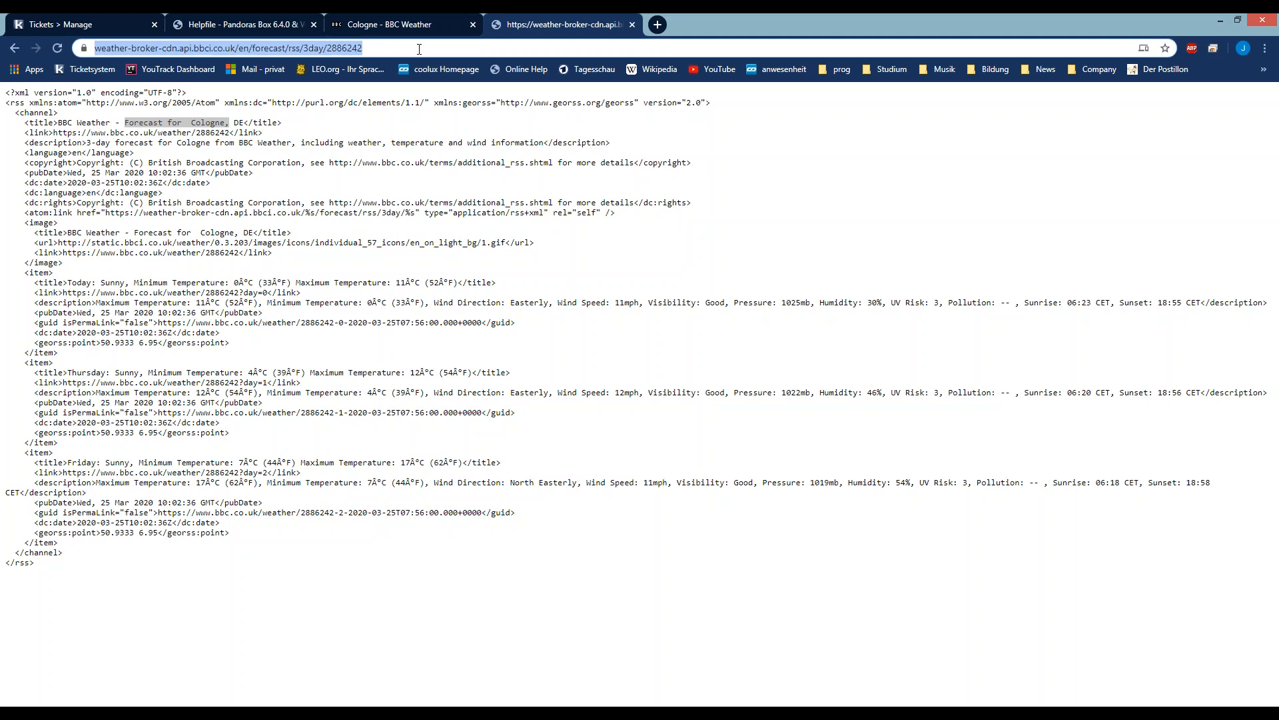
Step: Return to the PowerPoint slide show and advance to the "Setup RSS in WD" slide
left_click(374, 712)
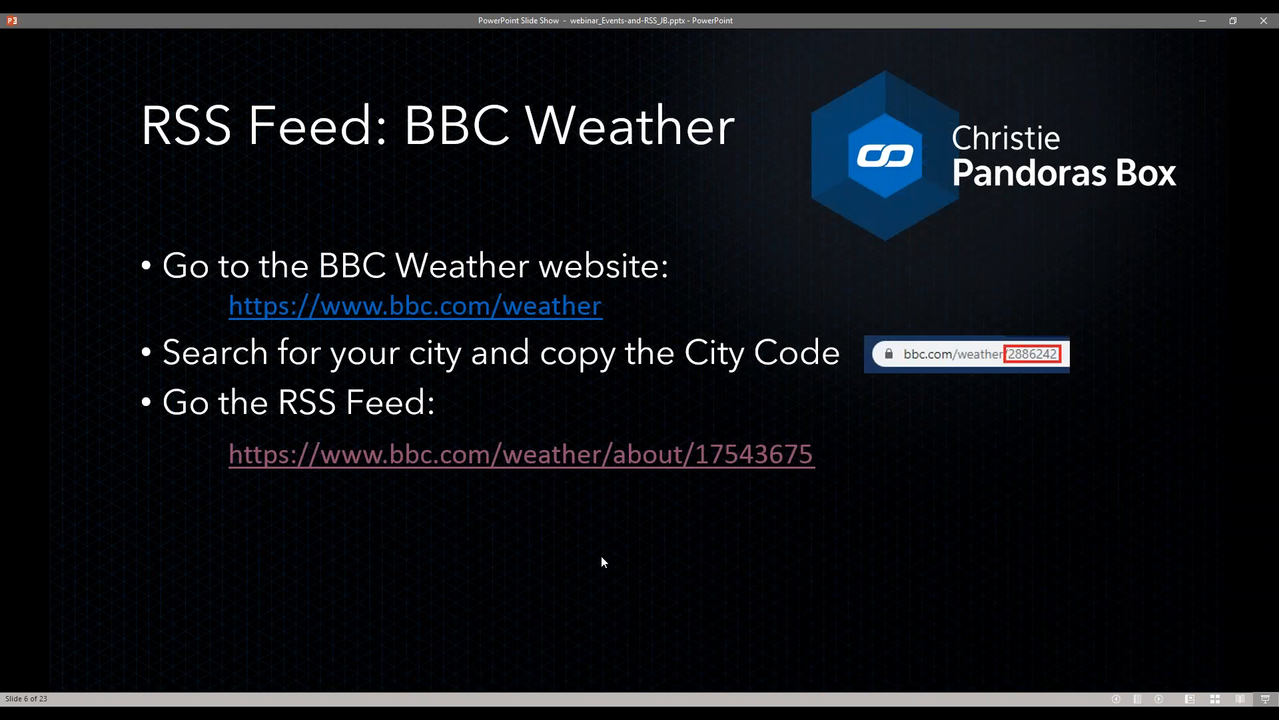
left_click(602, 556)
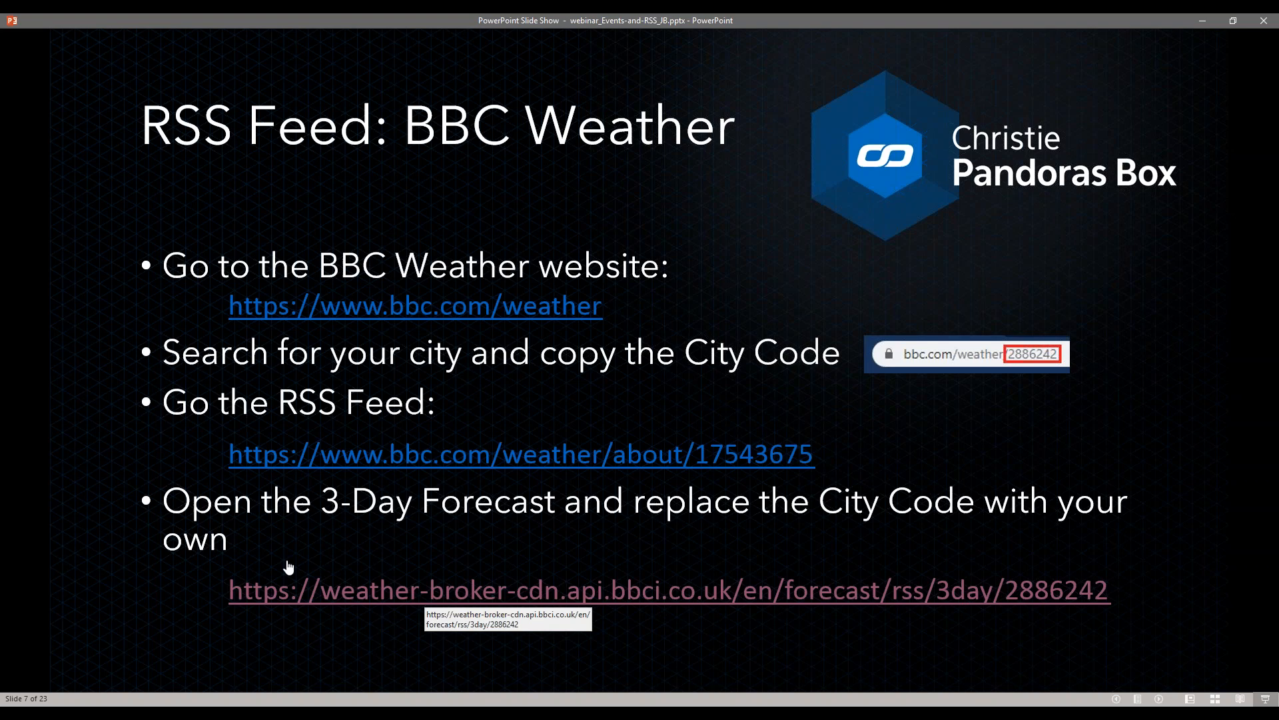
left_click(1116, 532)
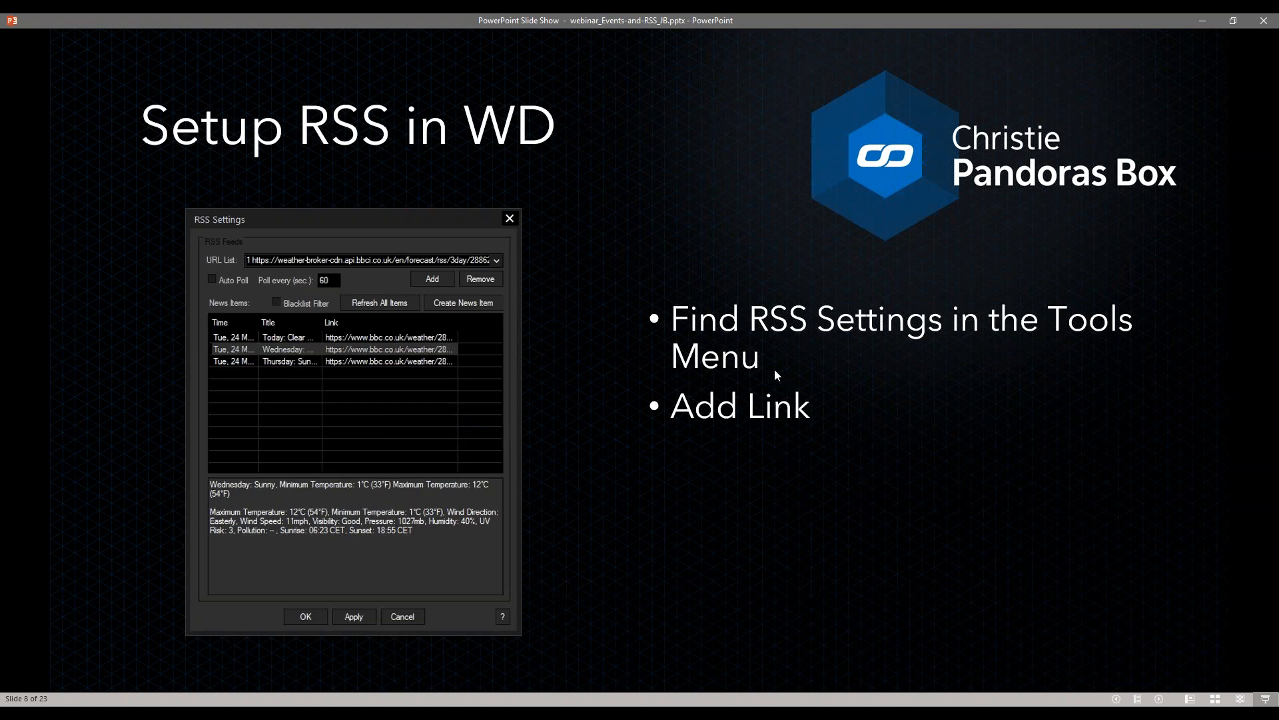
Step: Switch to Widget Designer and add the copied Cologne feed URL to the URL list in RSS Settings
key("alt+Tab")
left_click(396, 35)
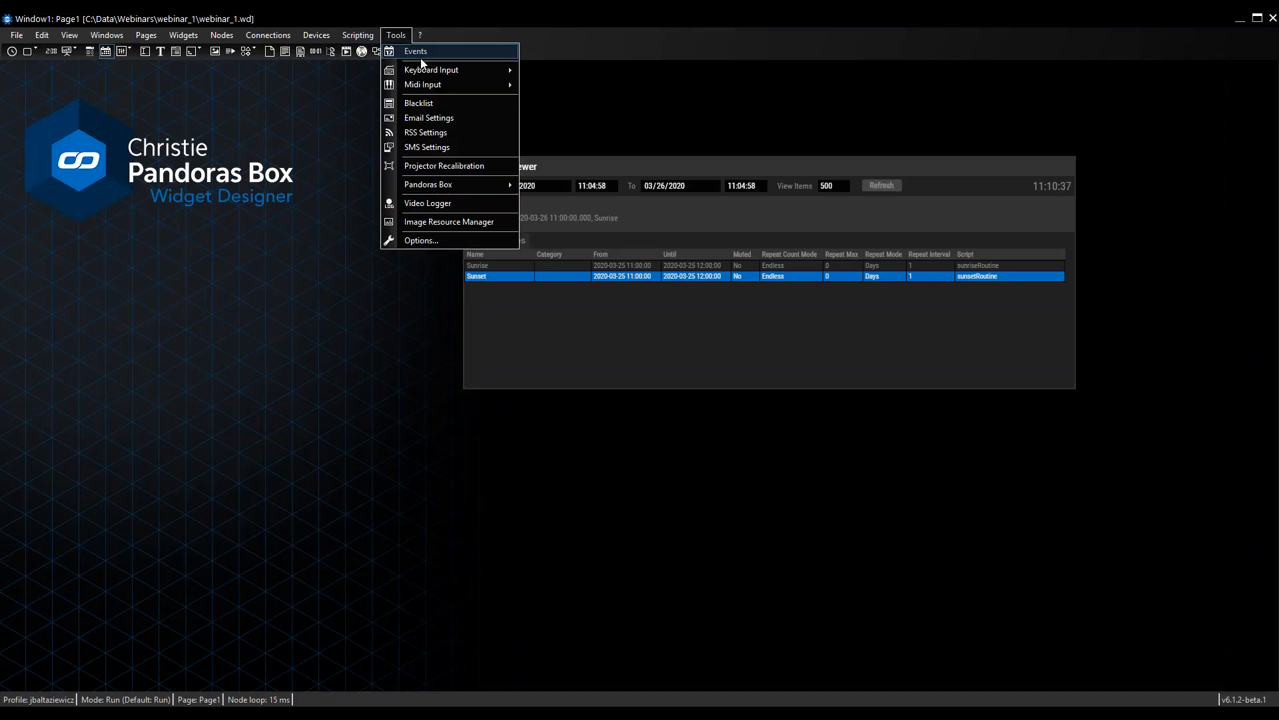
left_click(459, 133)
left_click_drag(1045, 195, 749, 191)
left_click_drag(679, 164, 657, 119)
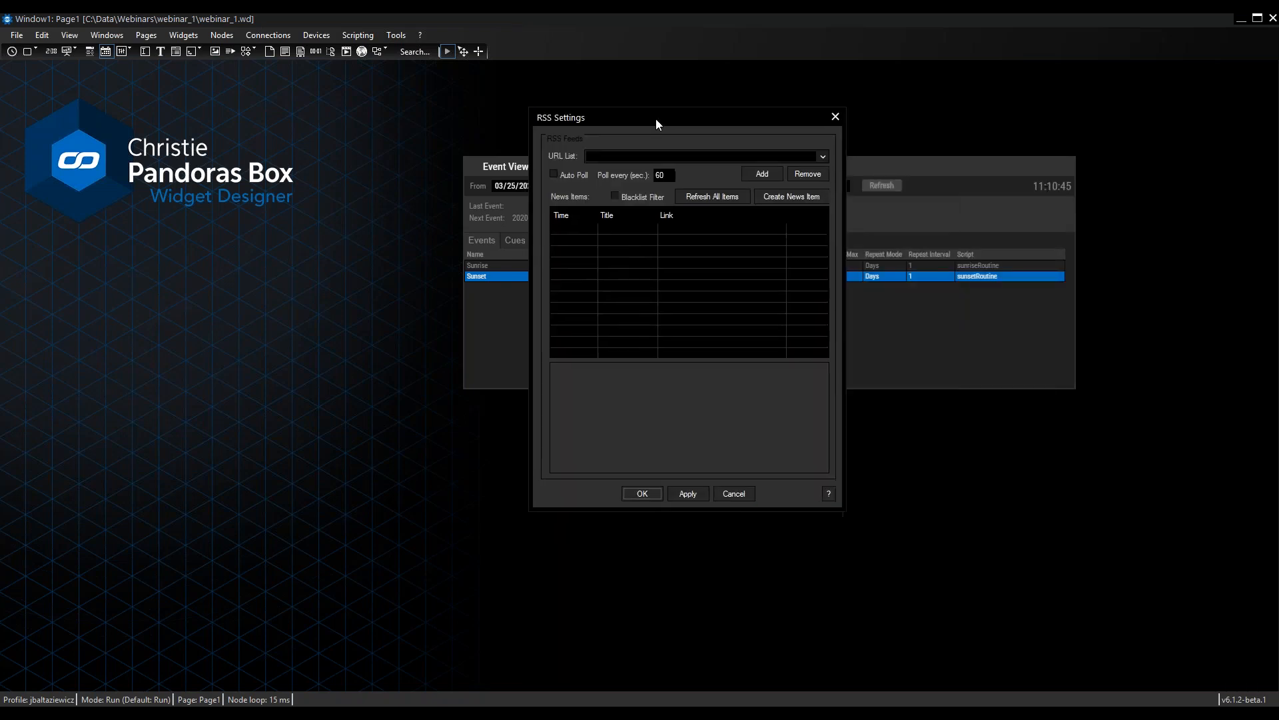
left_click(600, 157)
key("ctrl+v")
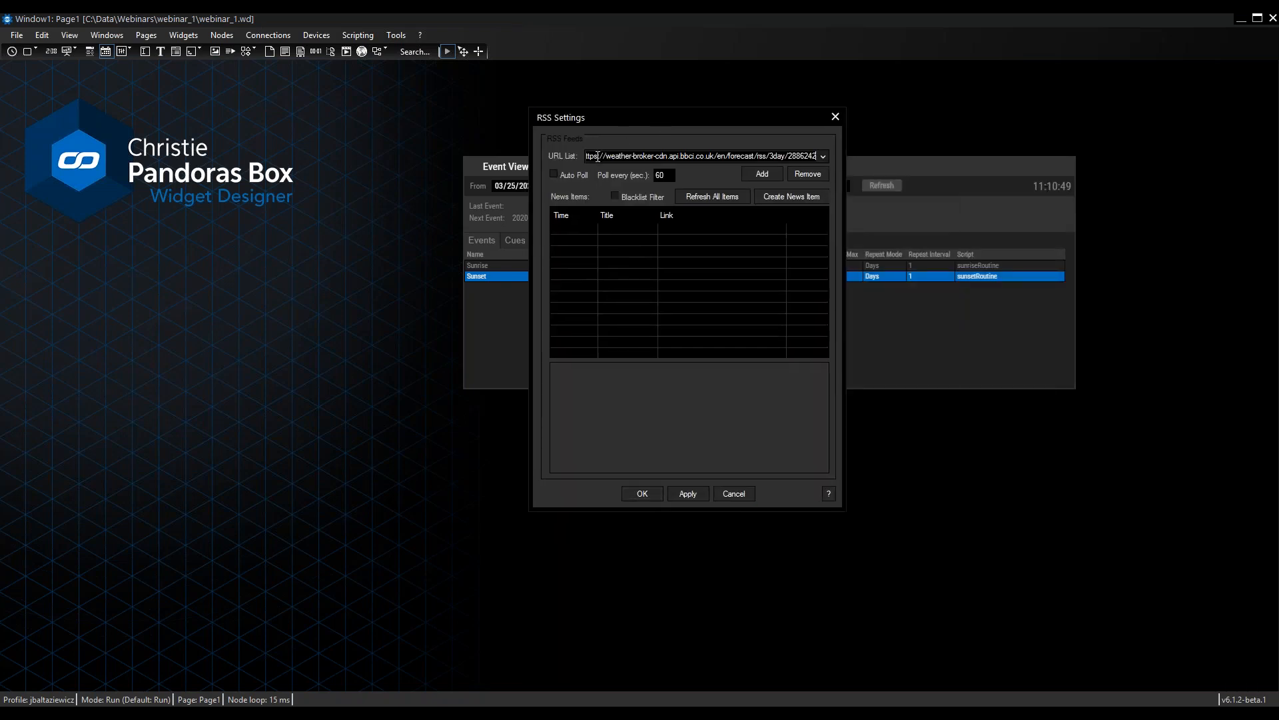
left_click(765, 174)
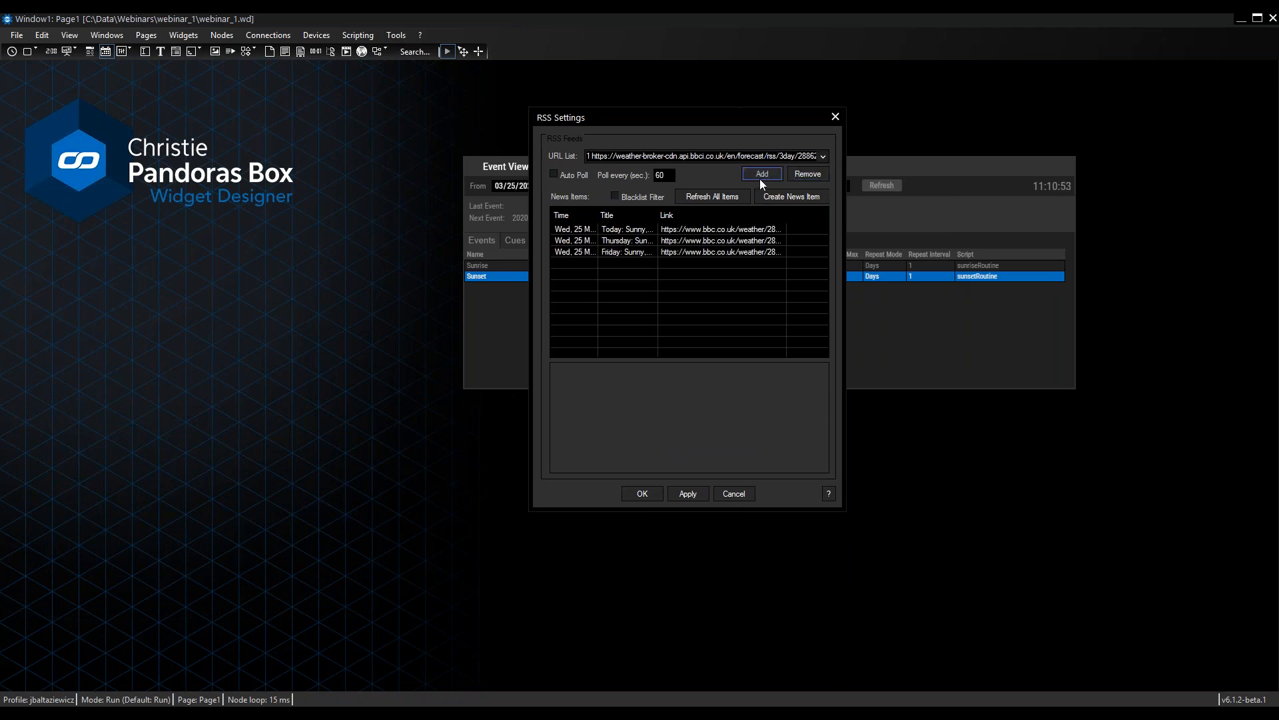
Step: Examine the title and description of today's news item, including pressure, UV risk, sunrise and sunset
left_click(652, 231)
left_click_drag(821, 368, 535, 369)
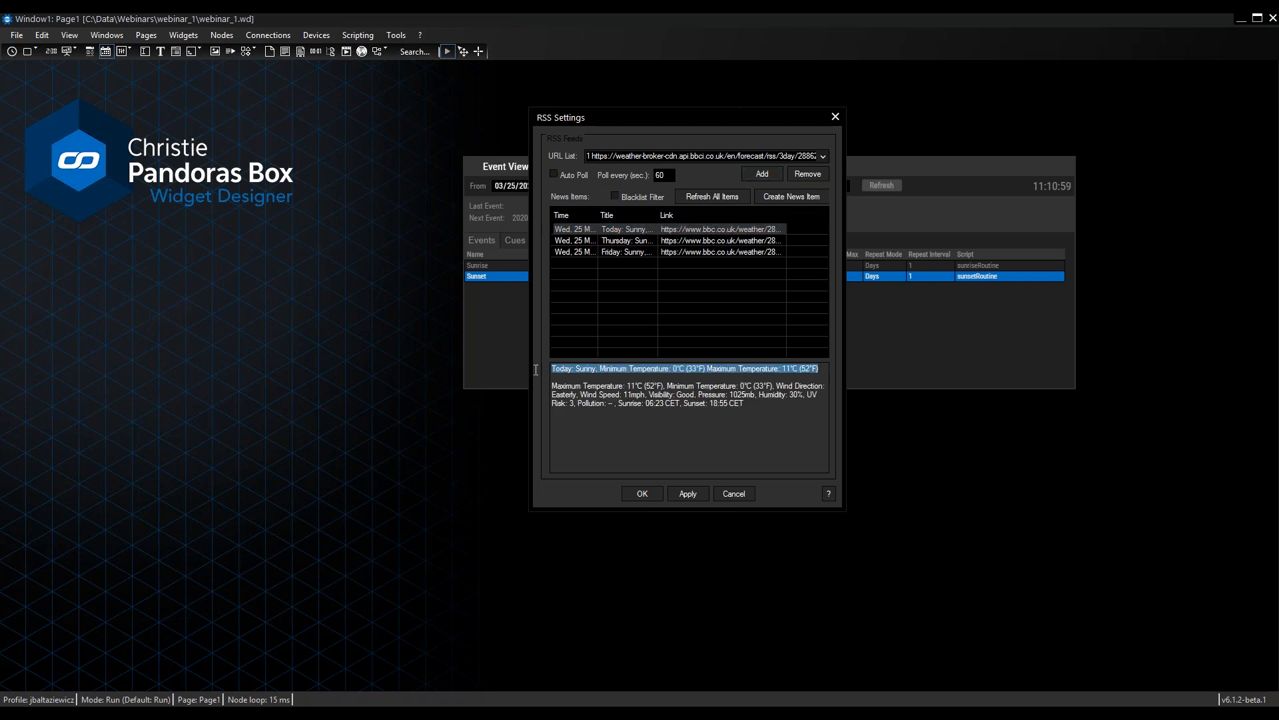
left_click_drag(750, 408, 551, 382)
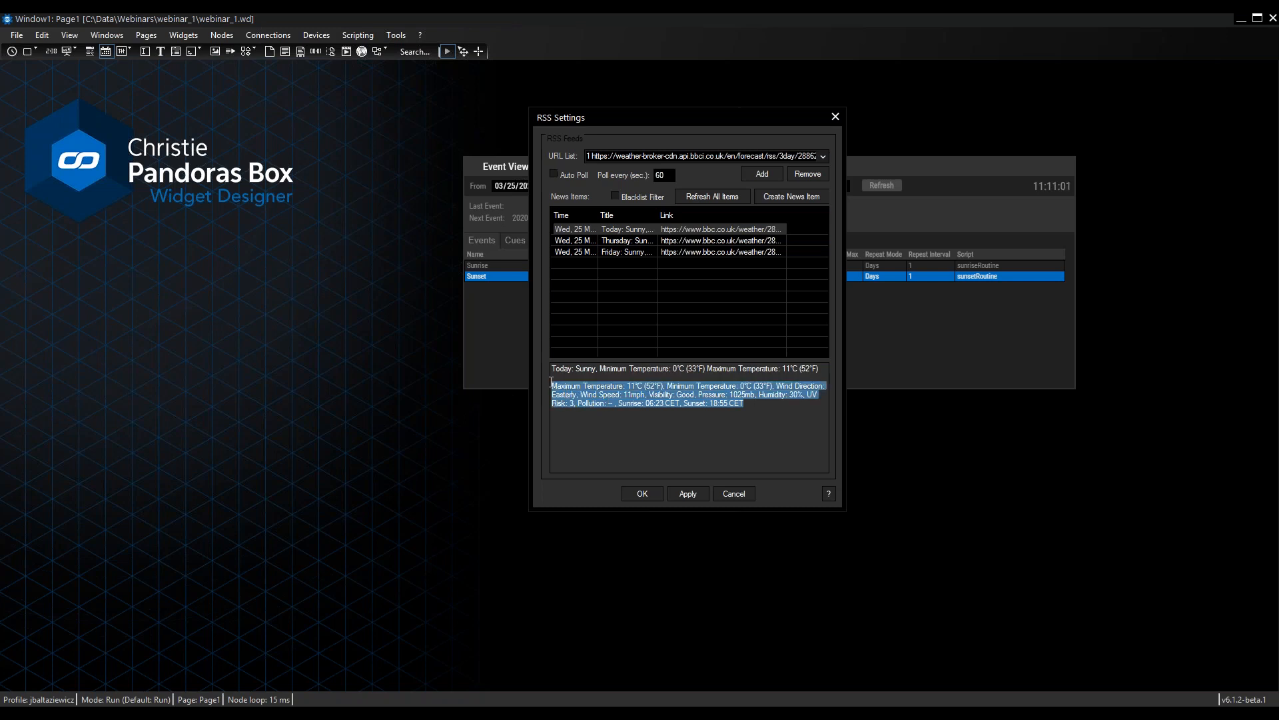
left_click(750, 402)
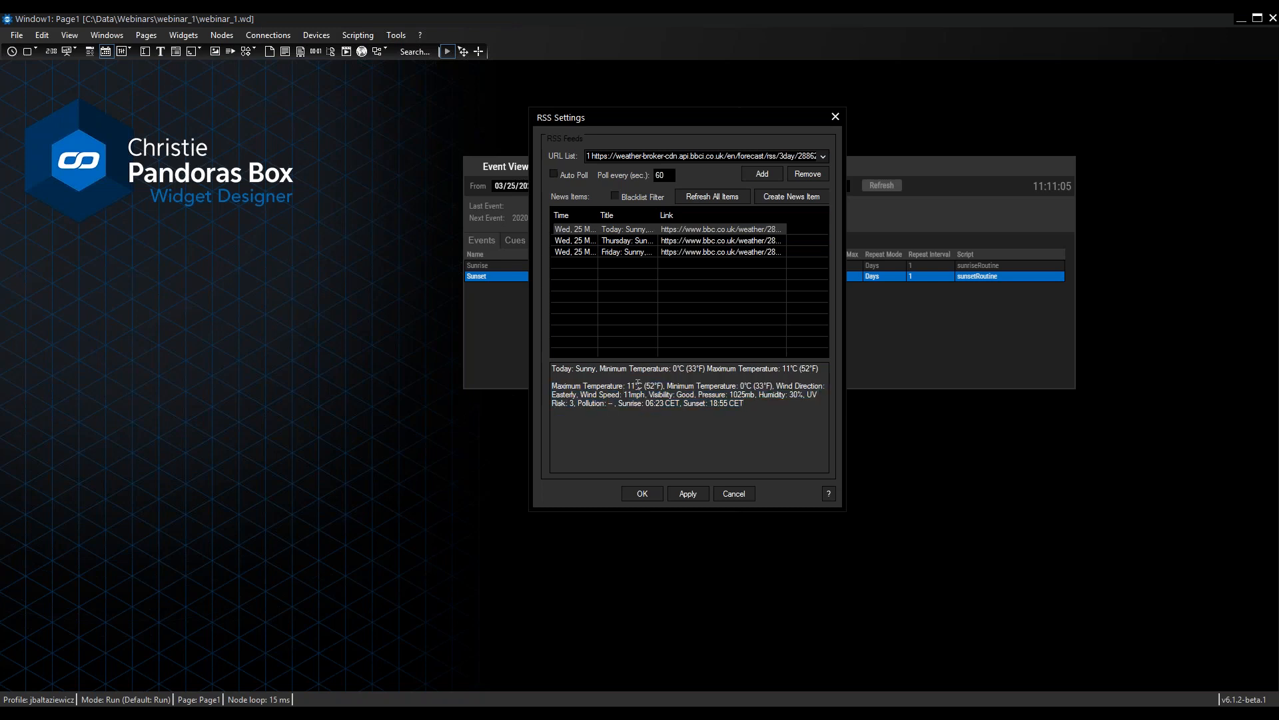
left_click_drag(649, 395, 695, 394)
left_click_drag(698, 394, 757, 394)
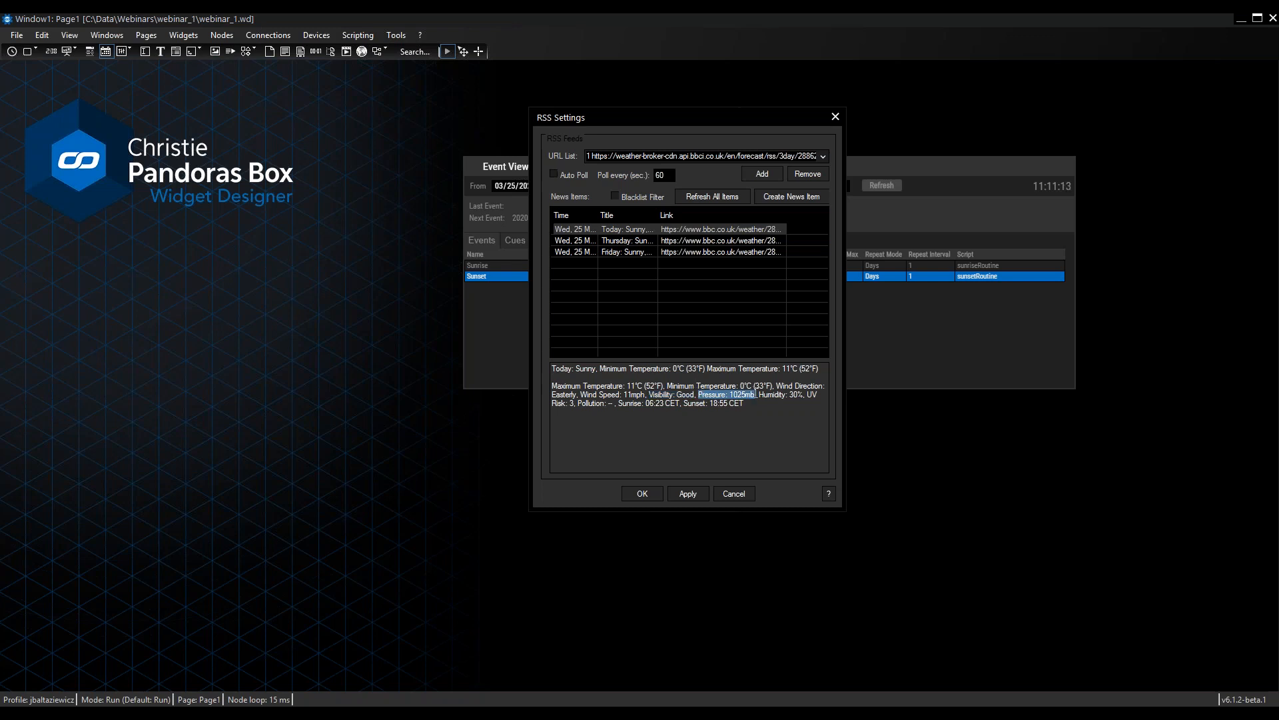
double_click(594, 408)
left_click_drag(756, 404, 636, 405)
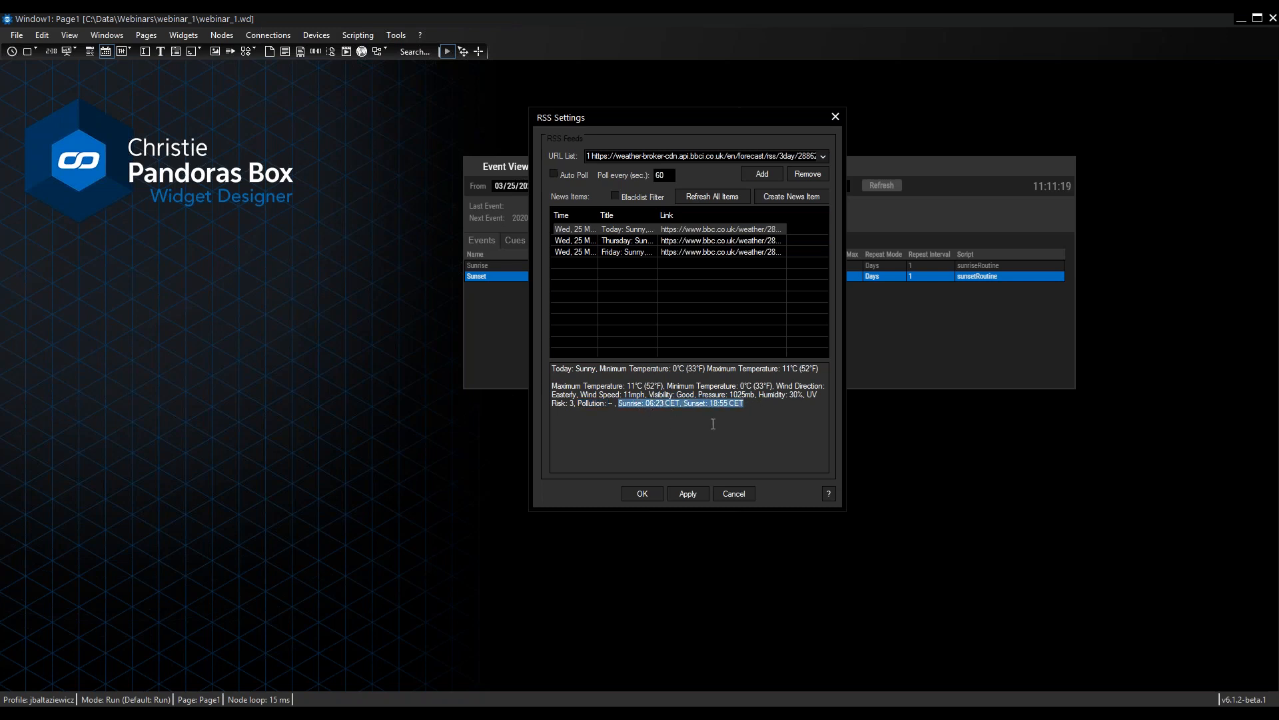
left_click(767, 407)
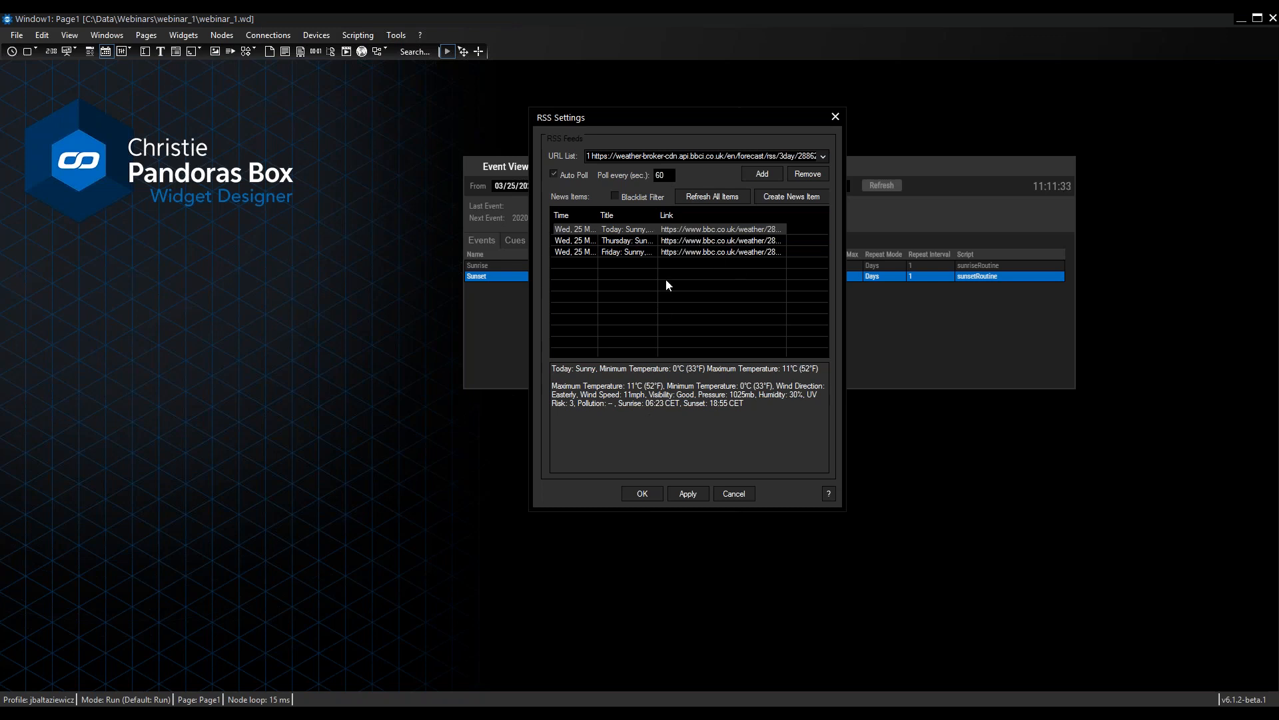
Step: Move the RSS Settings dialog clear of the Event Viewer and confirm the settings with Auto Poll enabled
left_click_drag(732, 118, 1113, 102)
right_click(1112, 102)
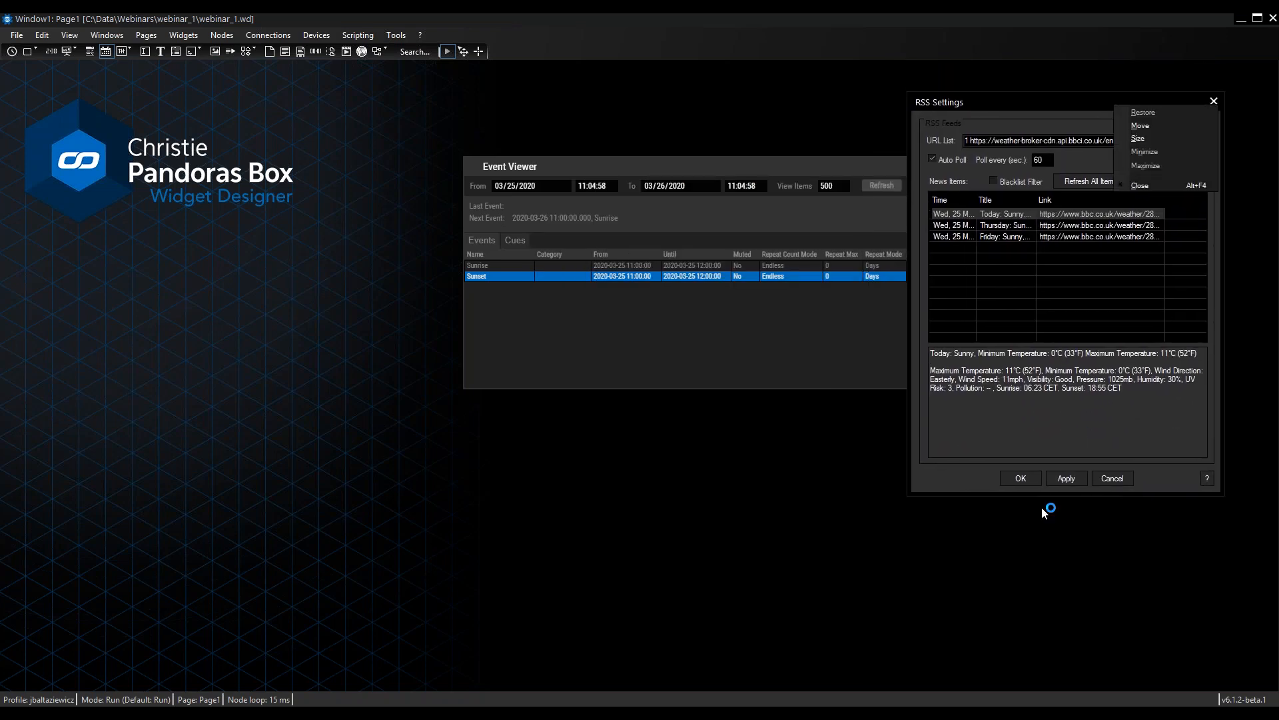
left_click(1062, 432)
left_click(1020, 479)
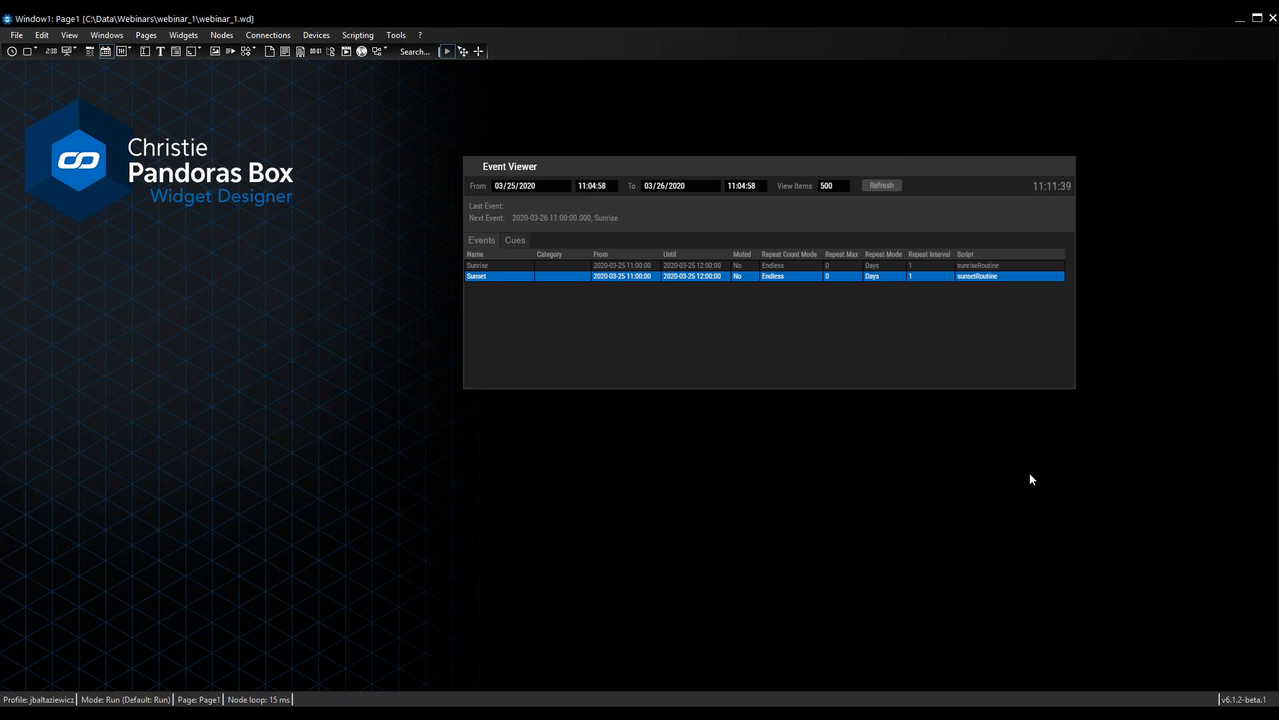
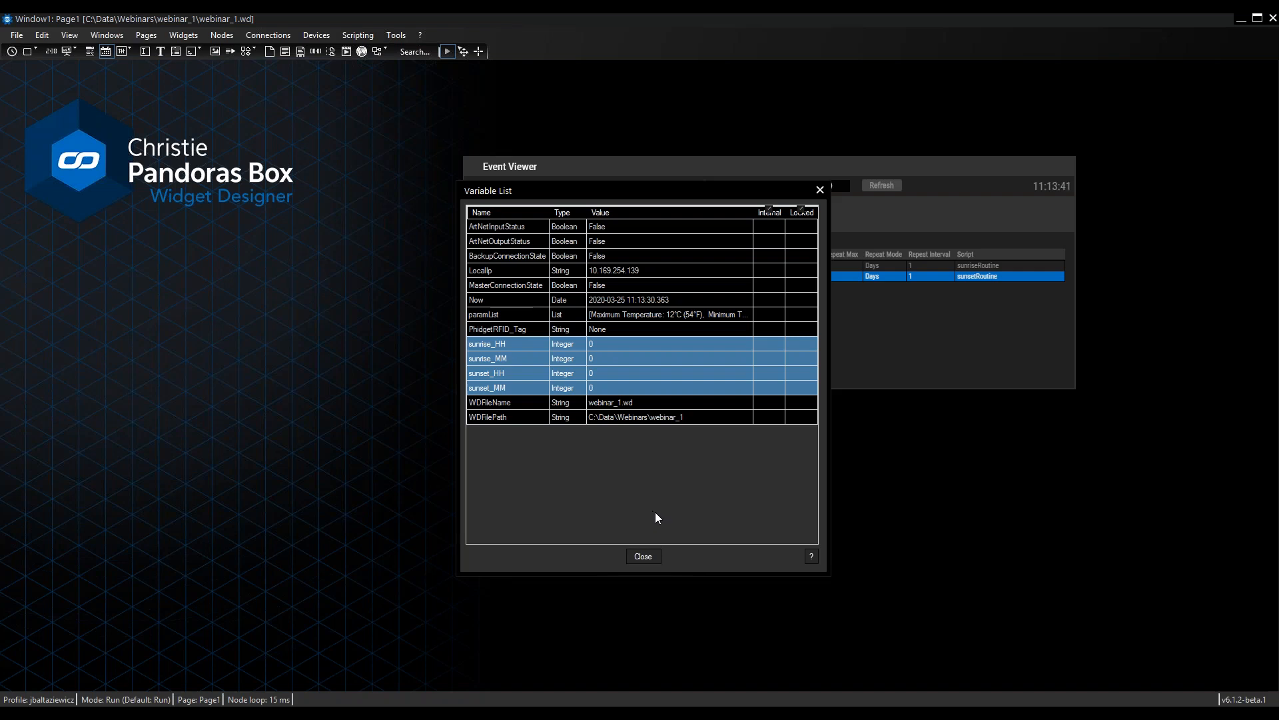
Step: Close the Variable List and place an RSS input node below the Event Viewer
left_click(644, 557)
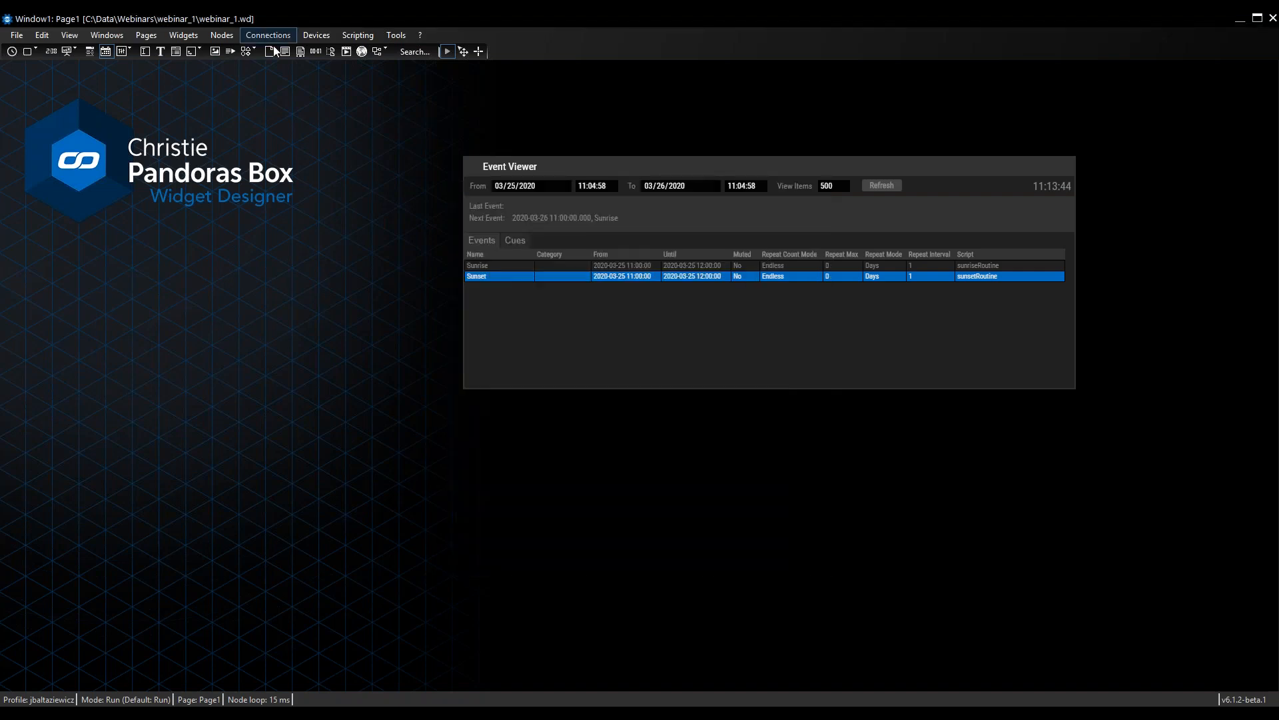
left_click(221, 34)
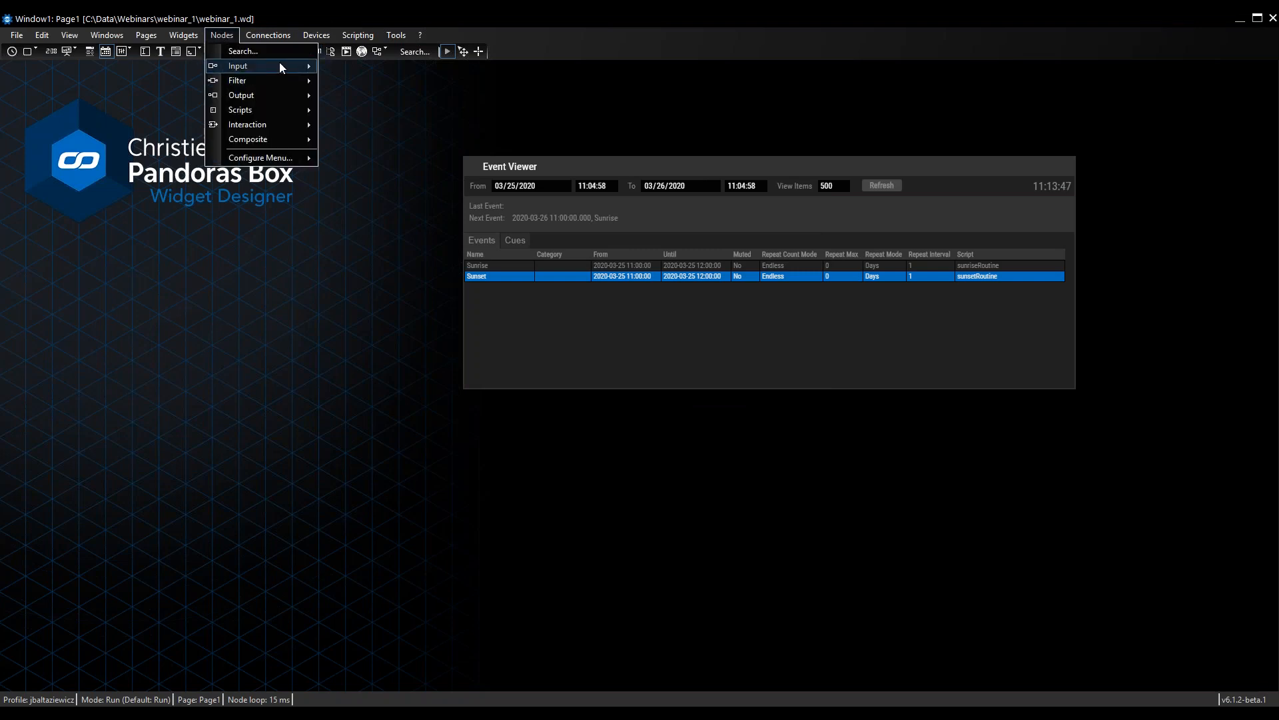
mouse_move(280, 65)
mouse_move(397, 141)
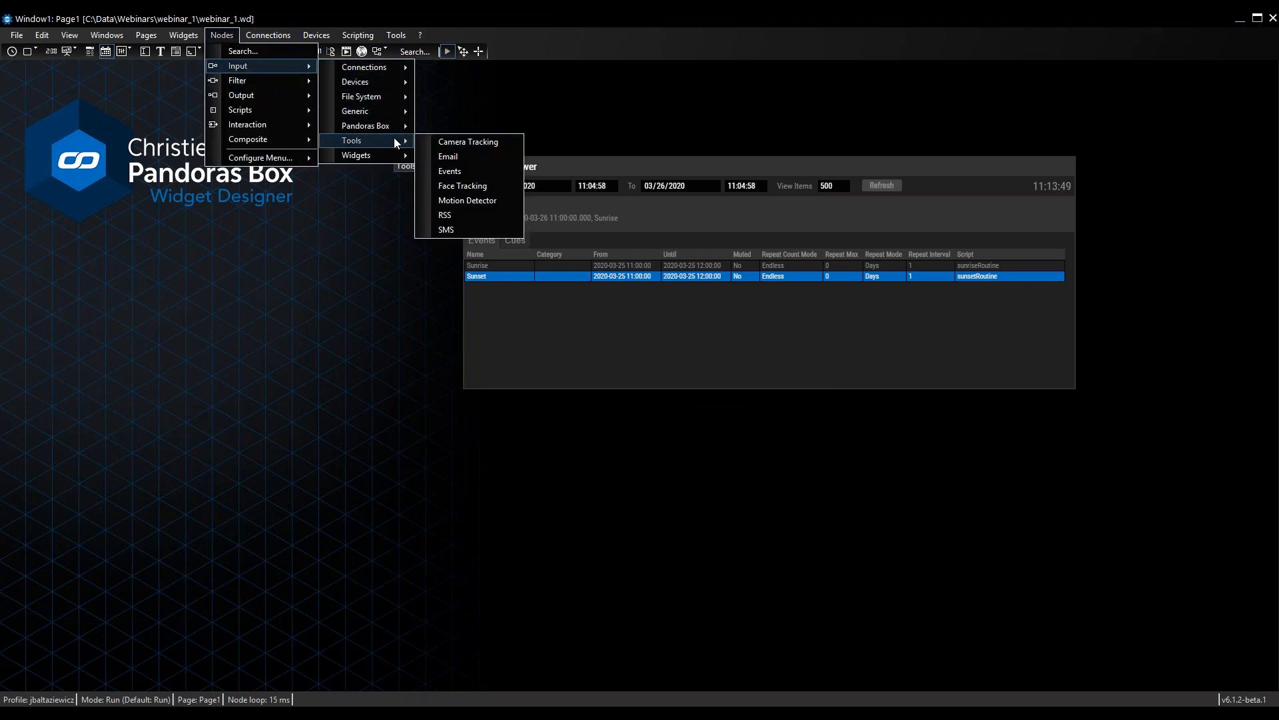
left_click(478, 217)
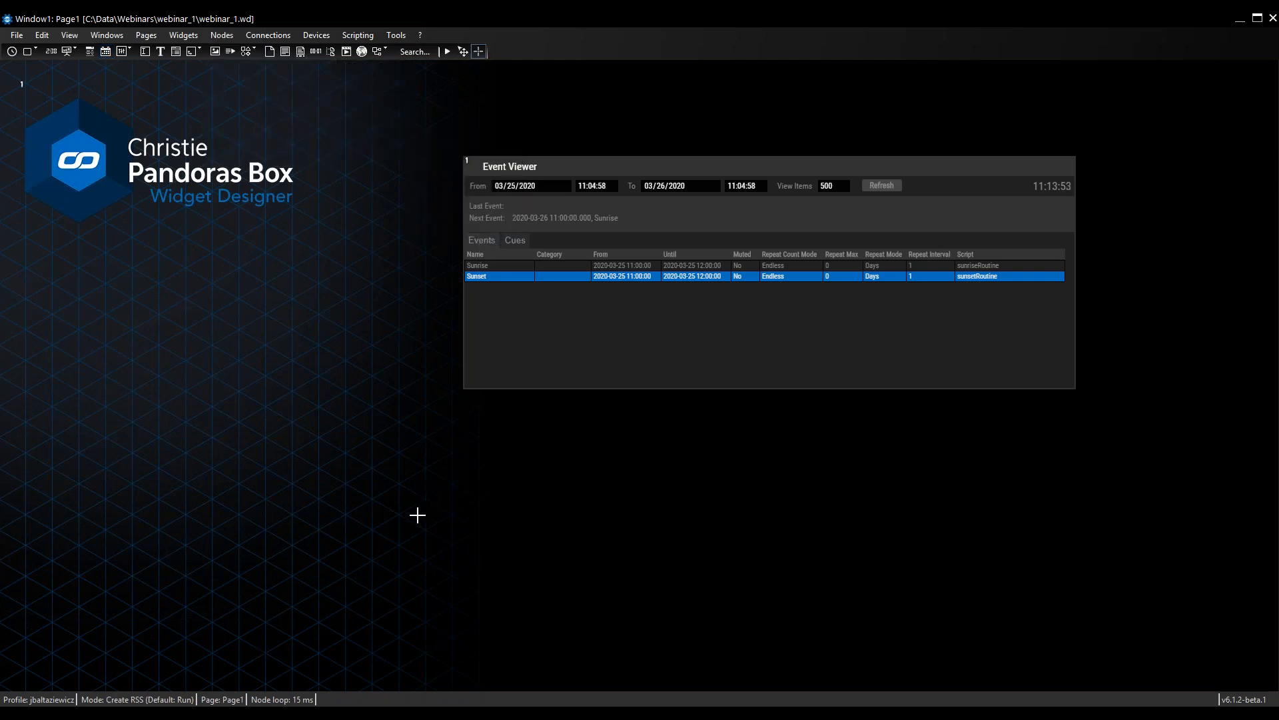
left_click(417, 510)
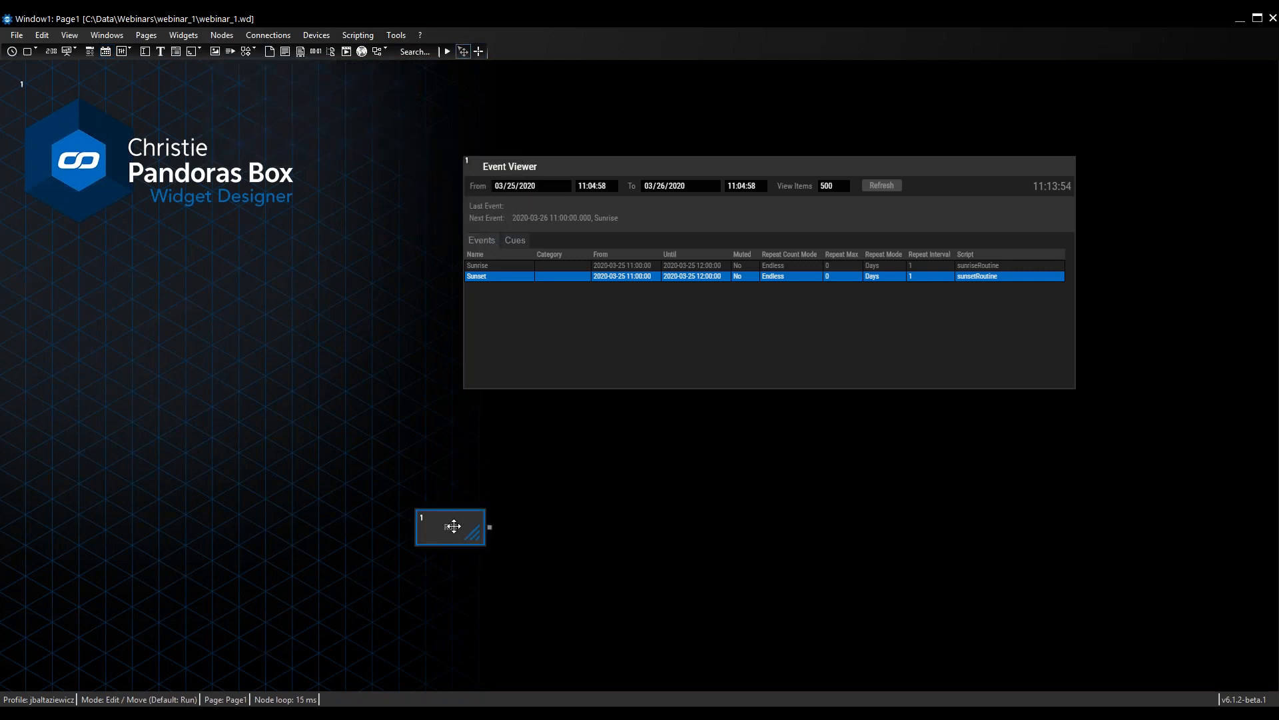
Step: Examine the interval, single index and current feed in the RSS node's properties, and close them
double_click(449, 526)
left_click(682, 401)
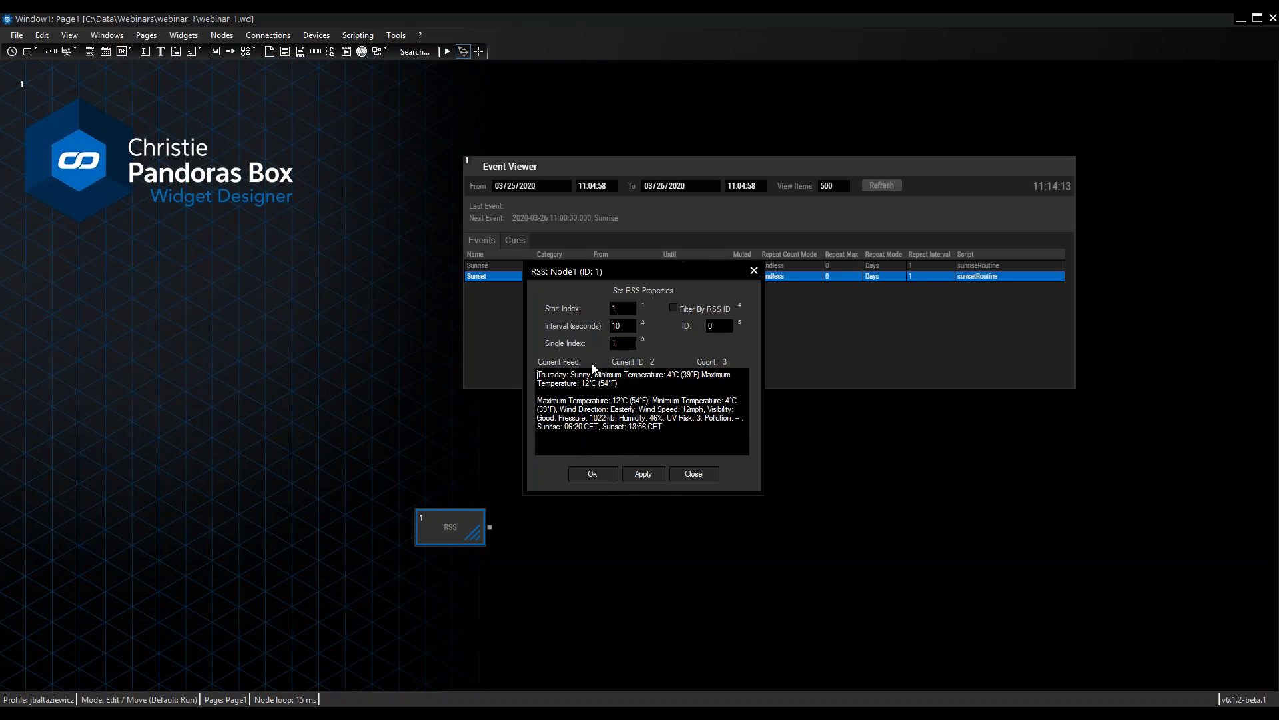
left_click_drag(623, 327, 606, 327)
left_click(627, 325)
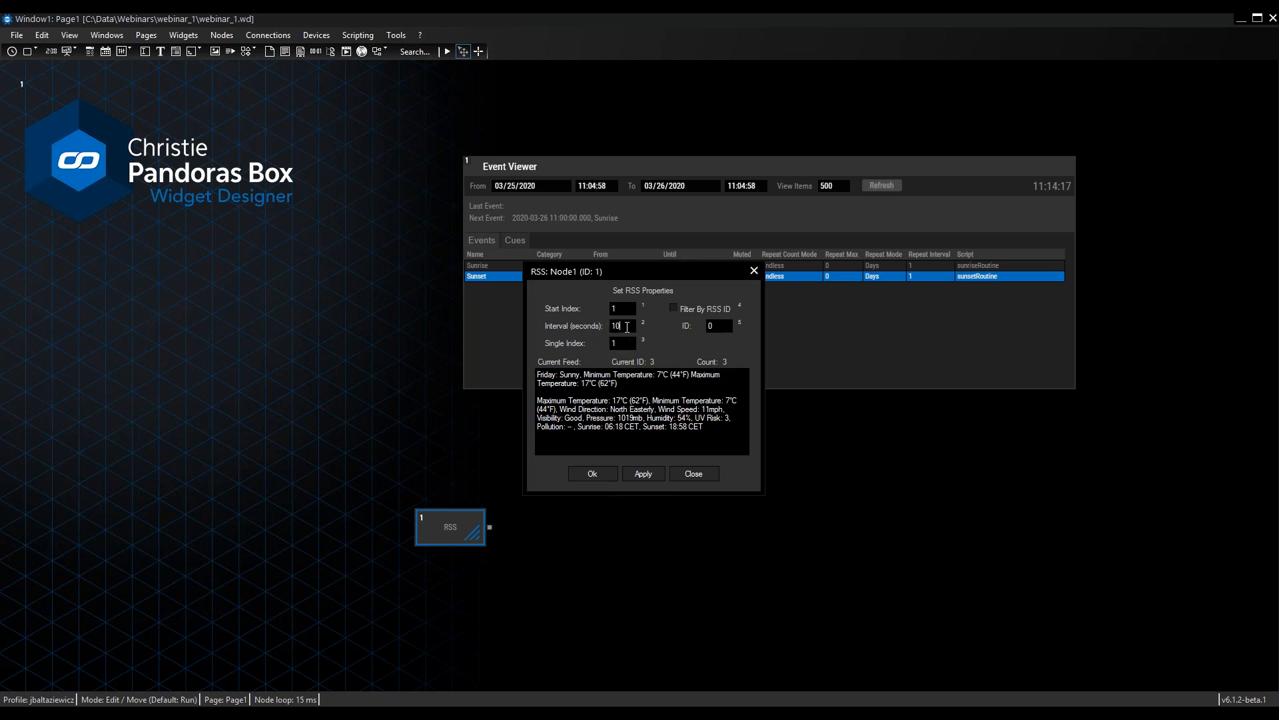
left_click_drag(697, 433, 549, 392)
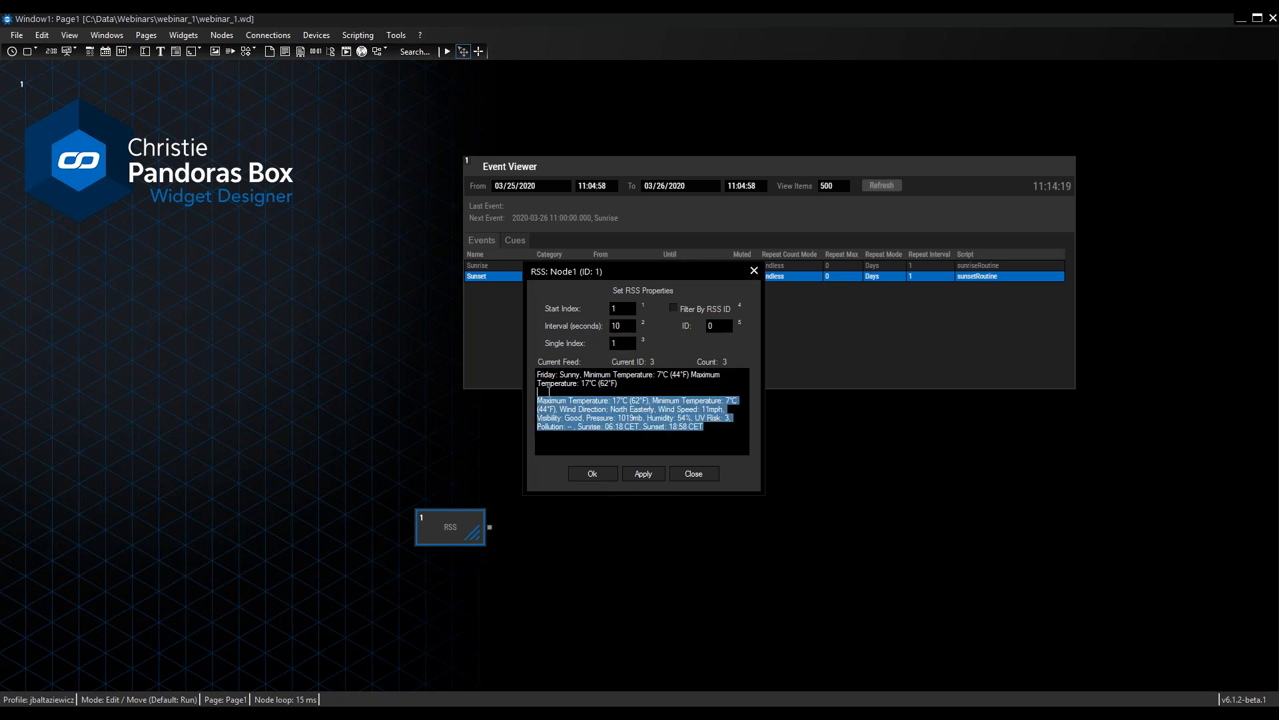
left_click(627, 343)
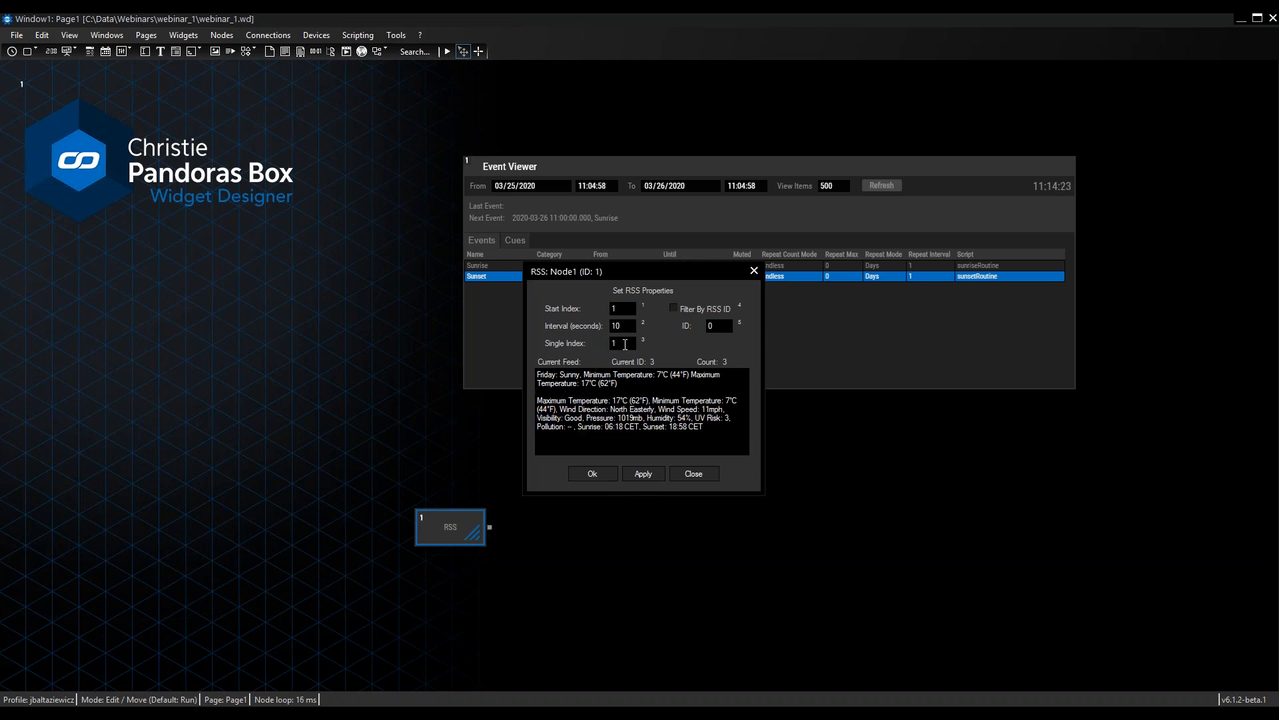
double_click(624, 344)
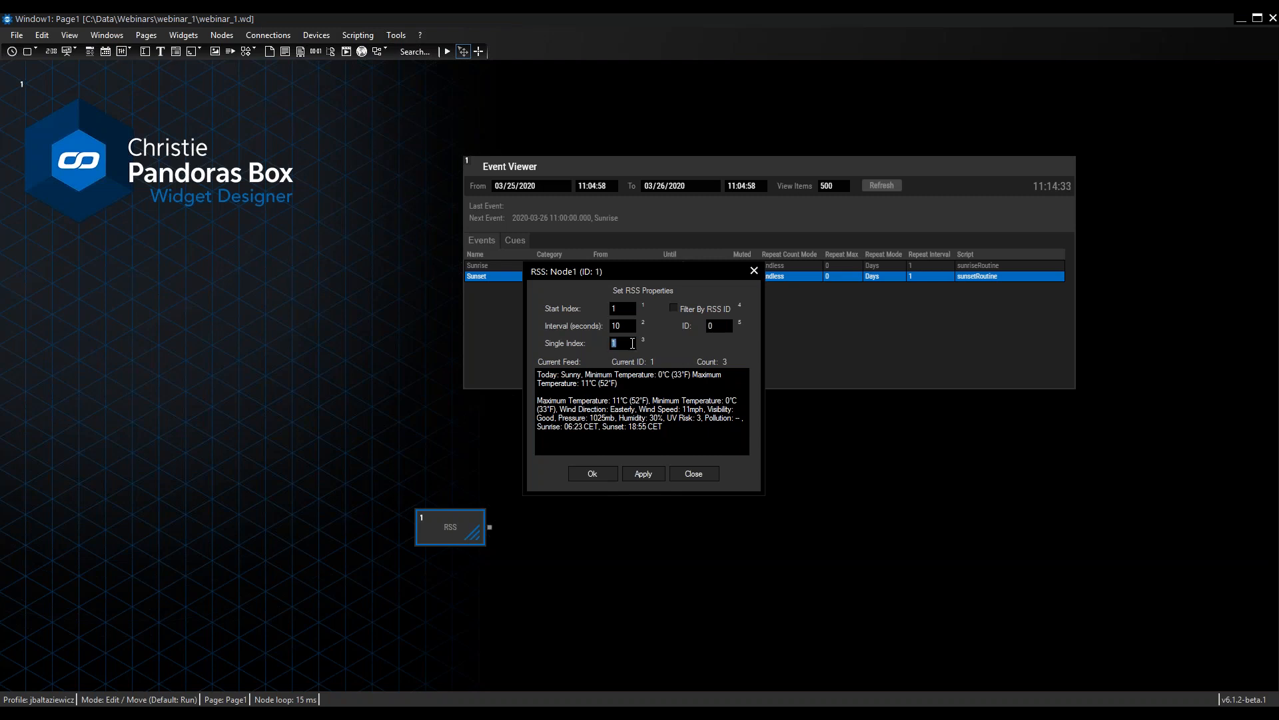
left_click(625, 341)
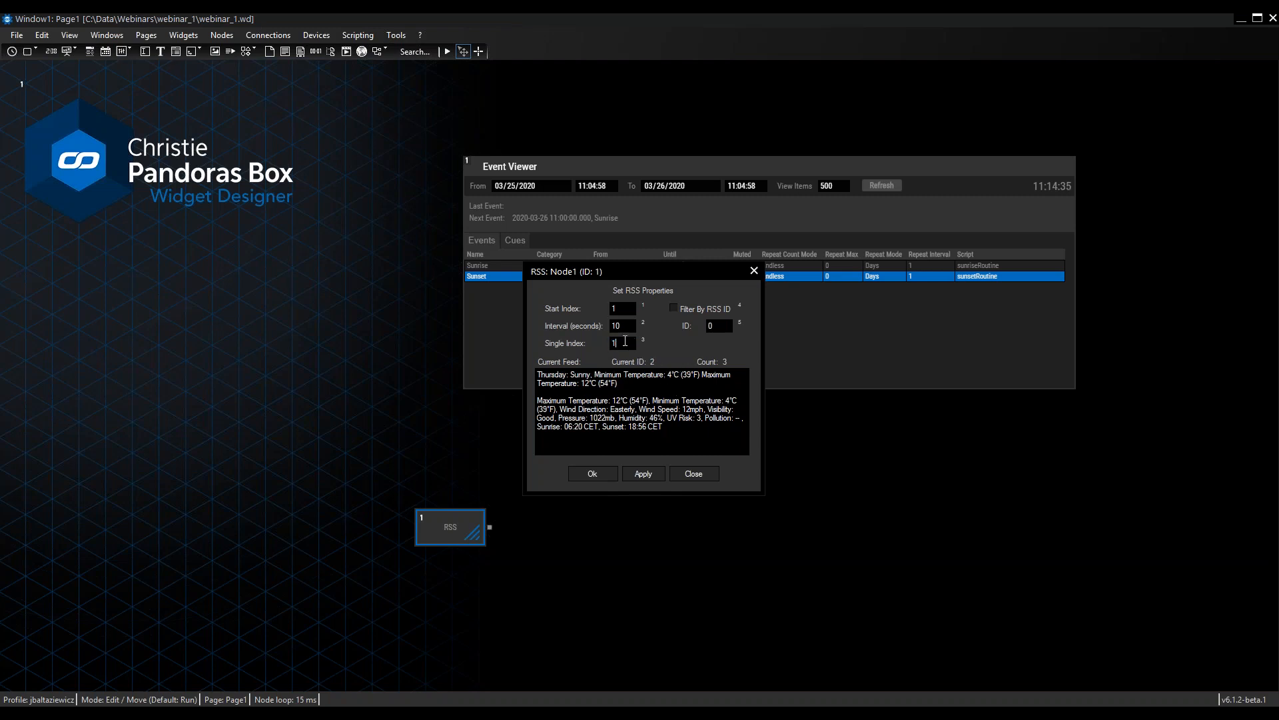
left_click(600, 475)
left_click_drag(490, 527, 549, 527)
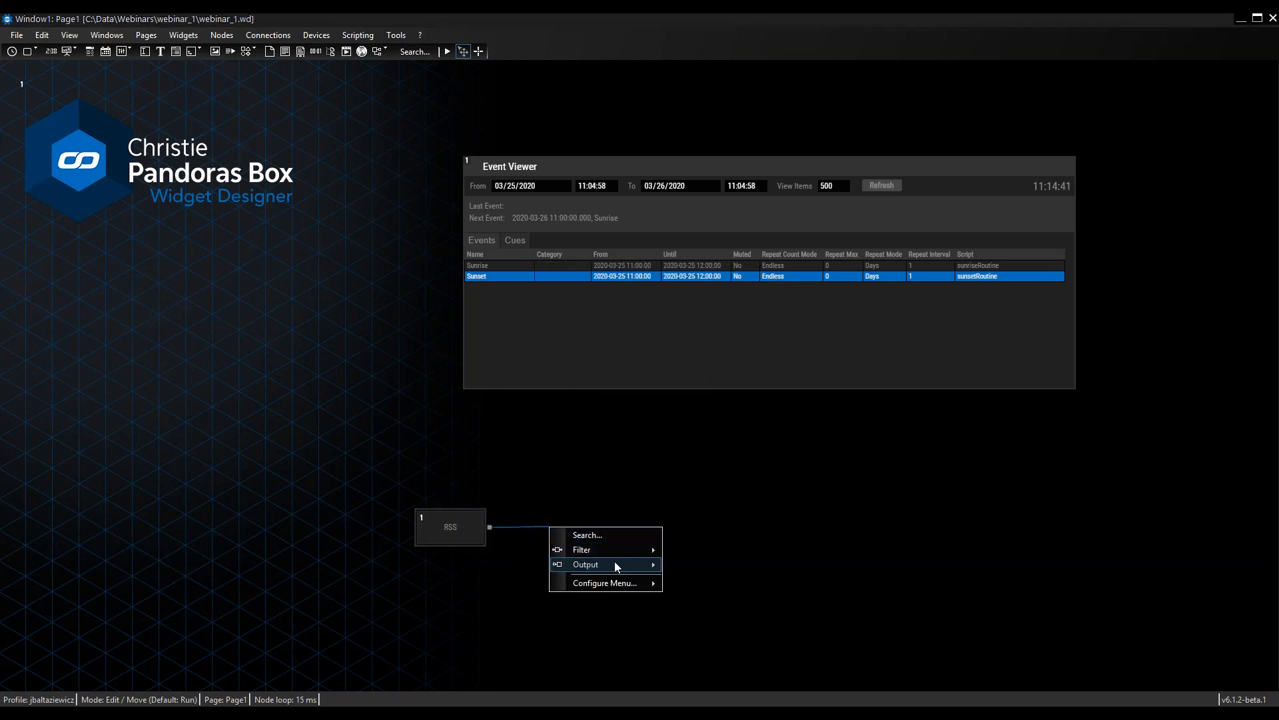
mouse_move(615, 551)
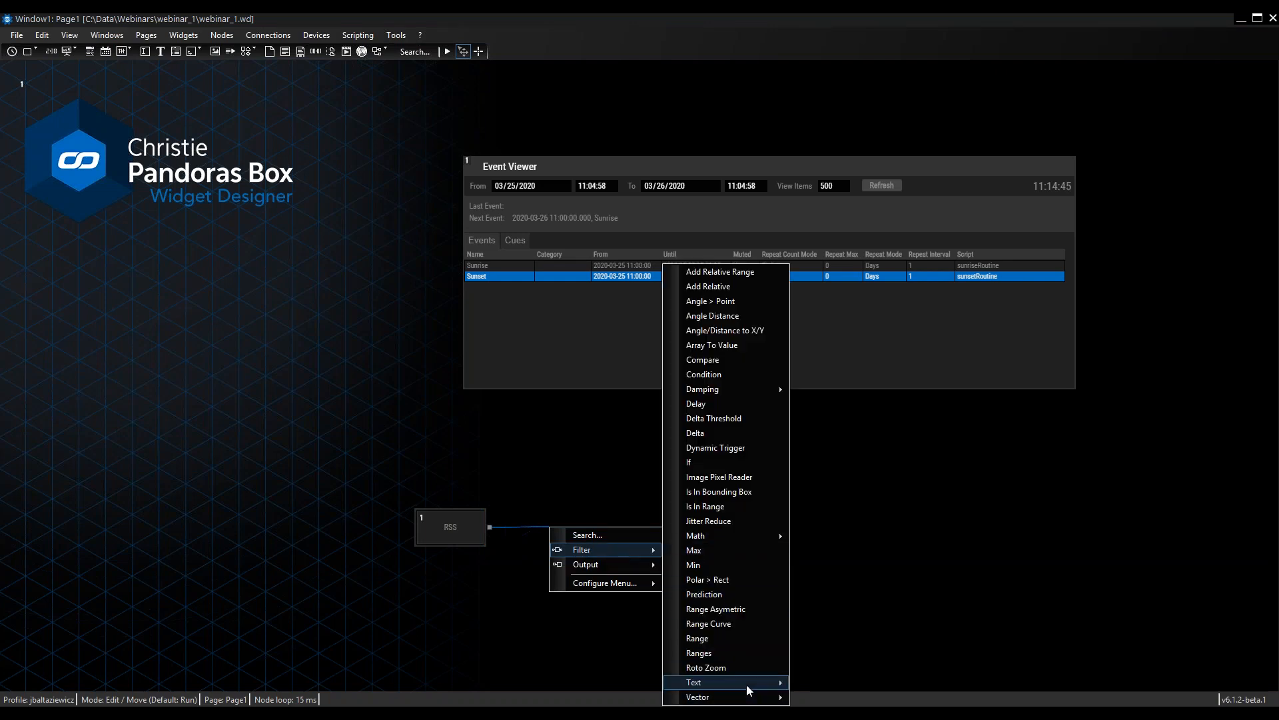
mouse_move(746, 689)
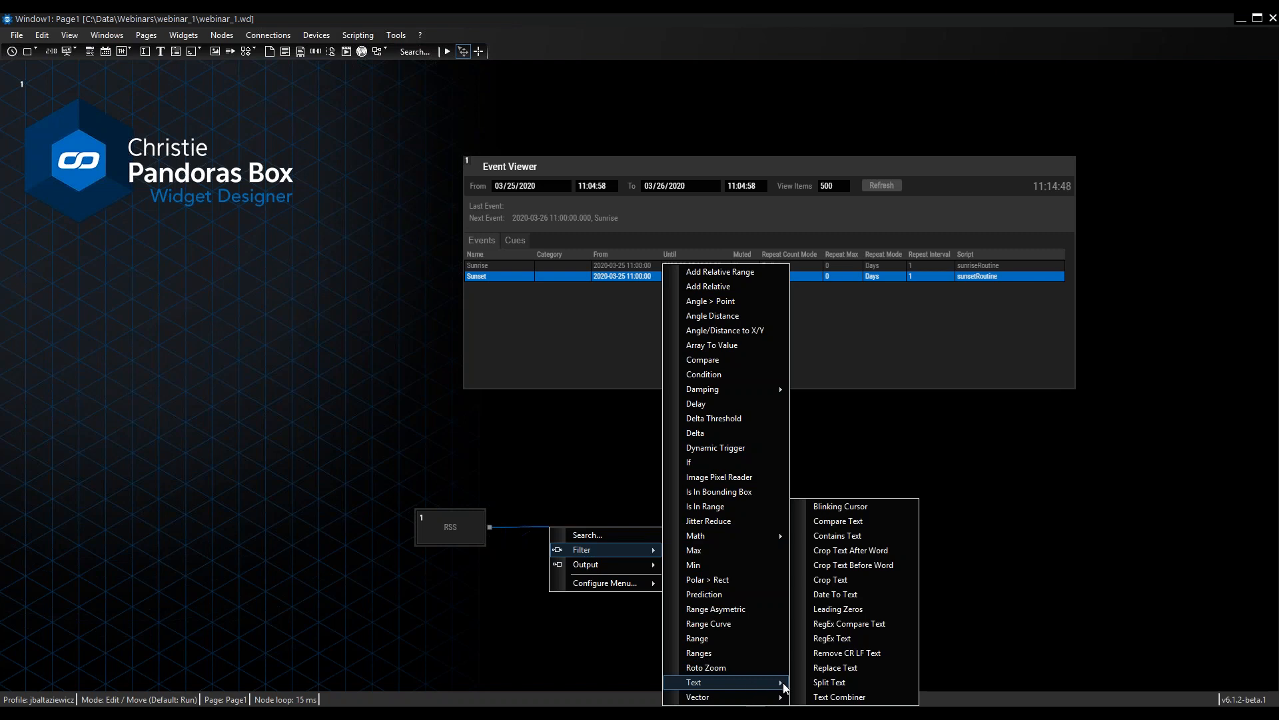
left_click(830, 579)
left_click(586, 525)
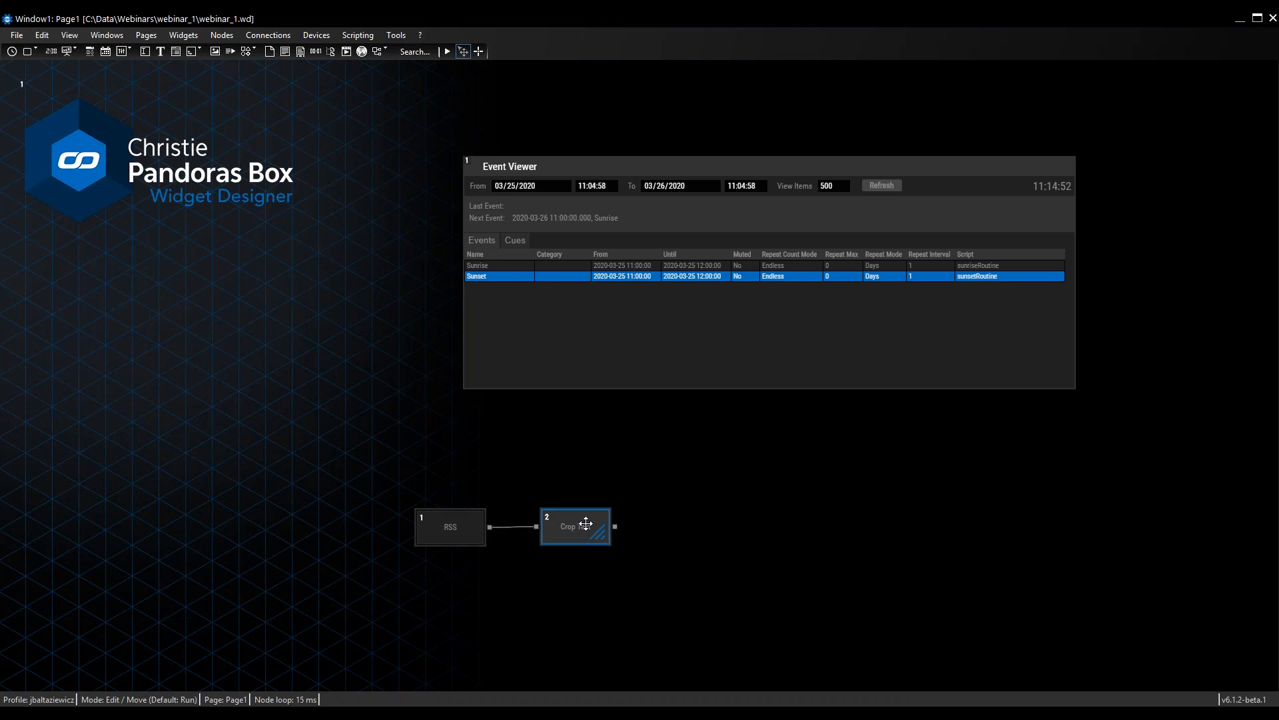
key("Delete")
key("Return")
Step: Add a Split Text filter node connected to the RSS node's output
left_click(489, 528)
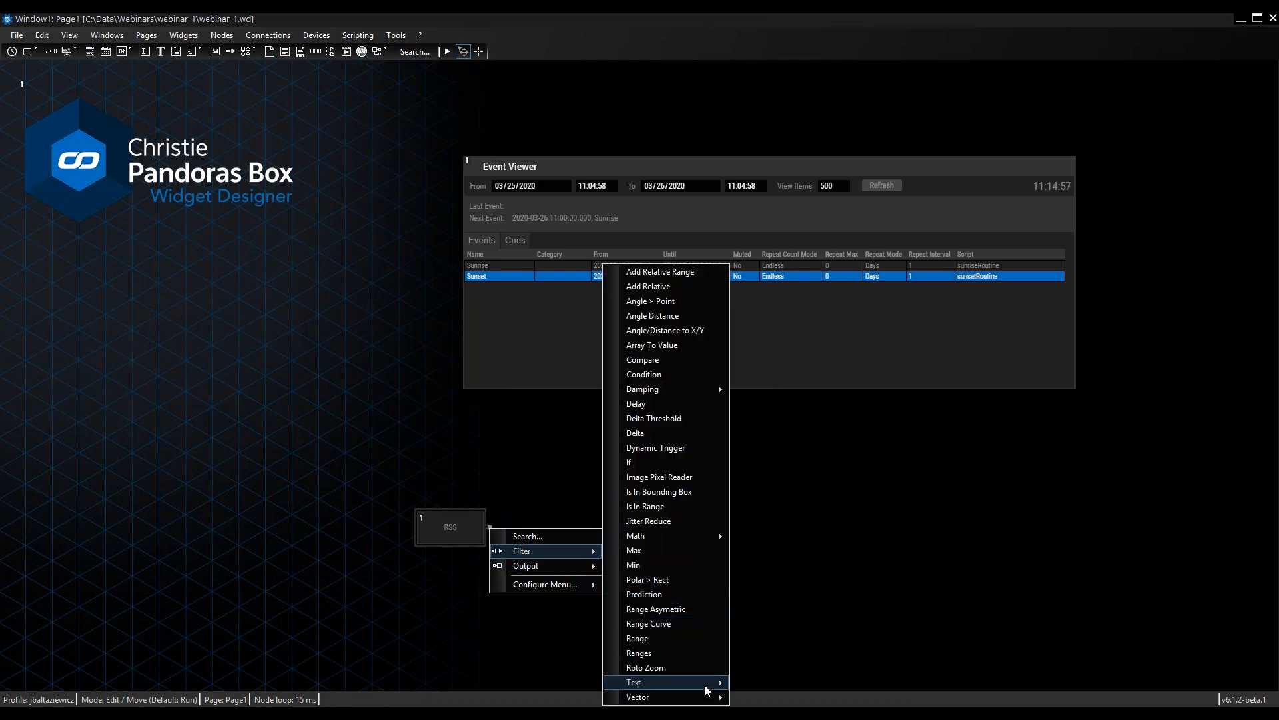
mouse_move(705, 685)
left_click(785, 681)
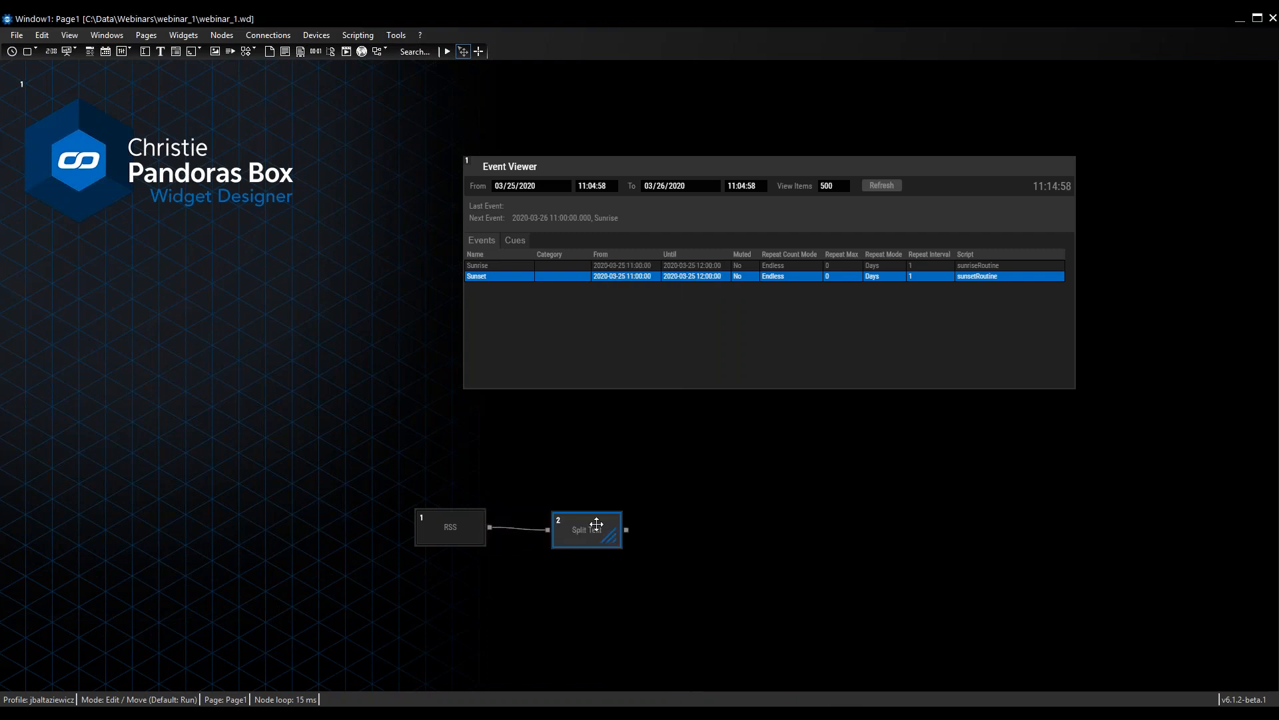
Step: Align the RSS and Split Text nodes and apply 1 Single Text as the Split Text node's input text
left_click(573, 527)
left_click_drag(449, 529, 452, 530)
double_click(563, 523)
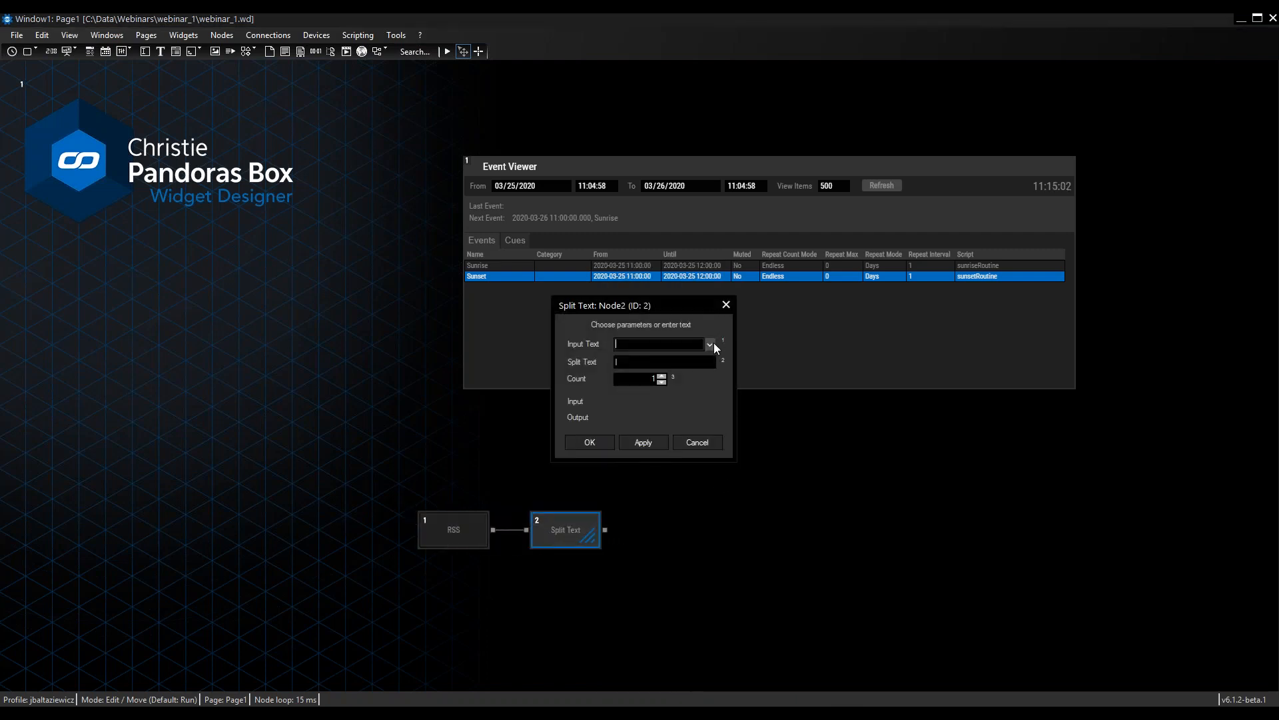
left_click(711, 343)
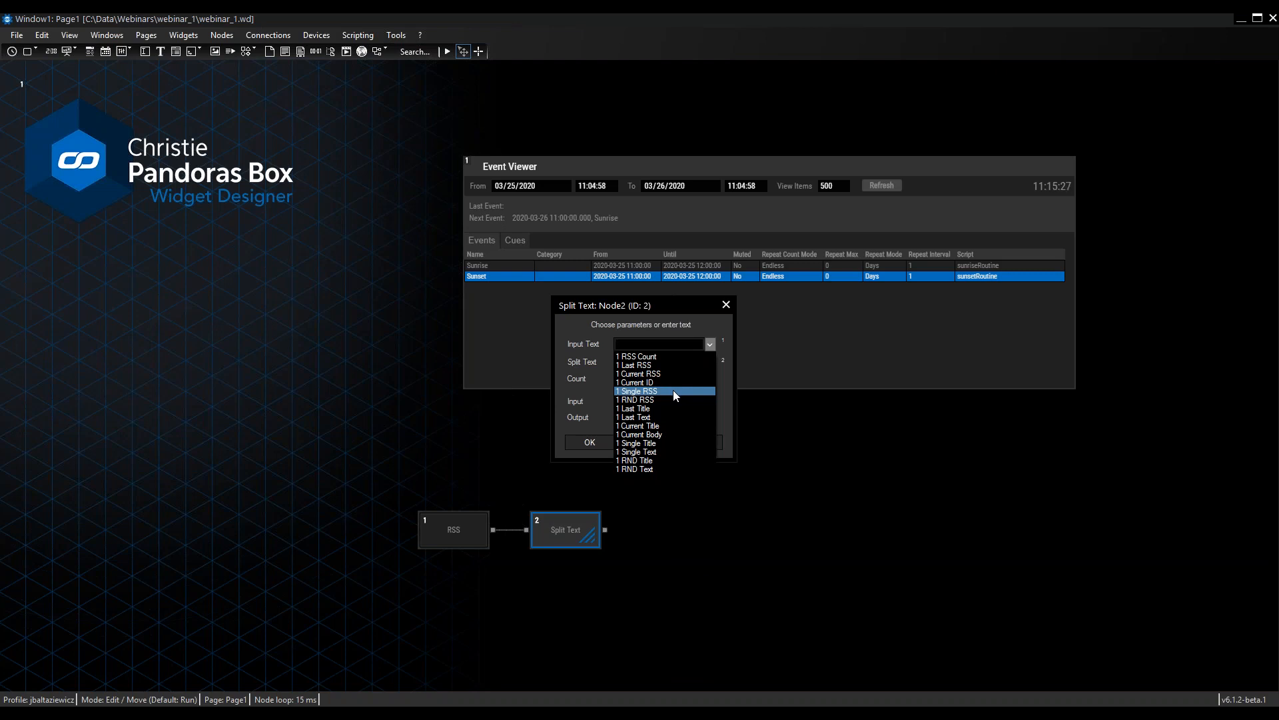
left_click(670, 451)
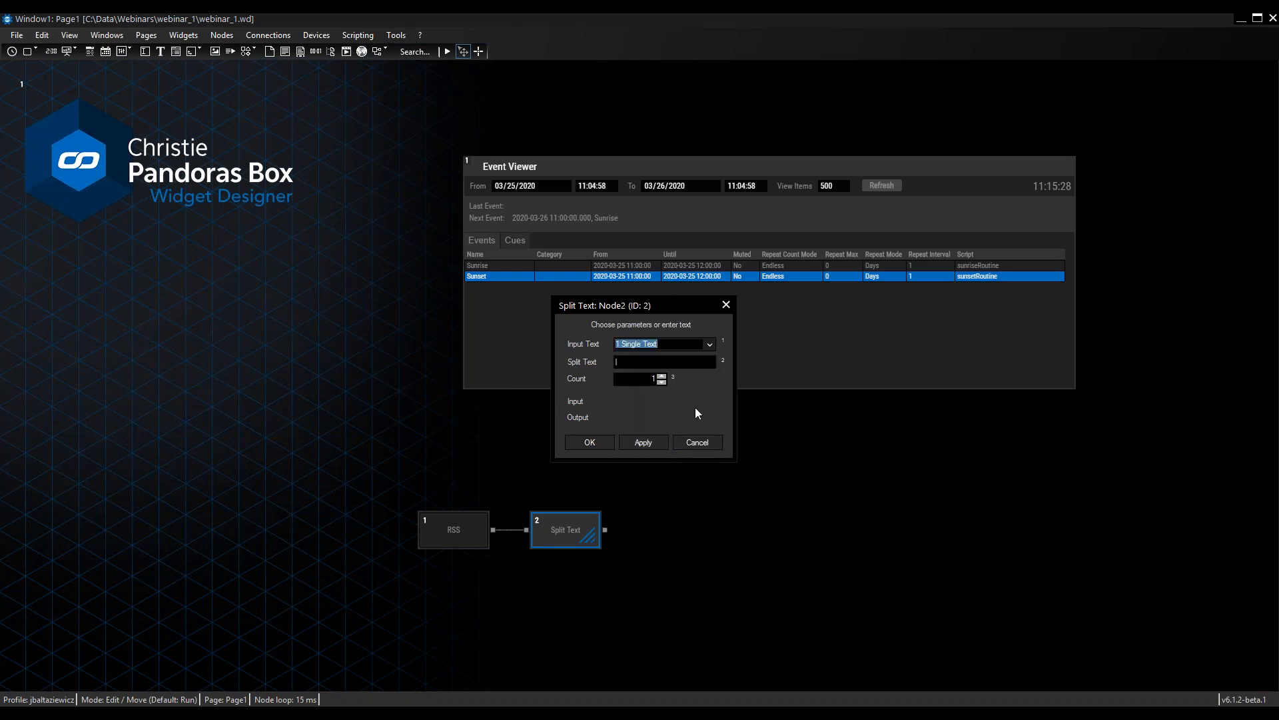
left_click(650, 440)
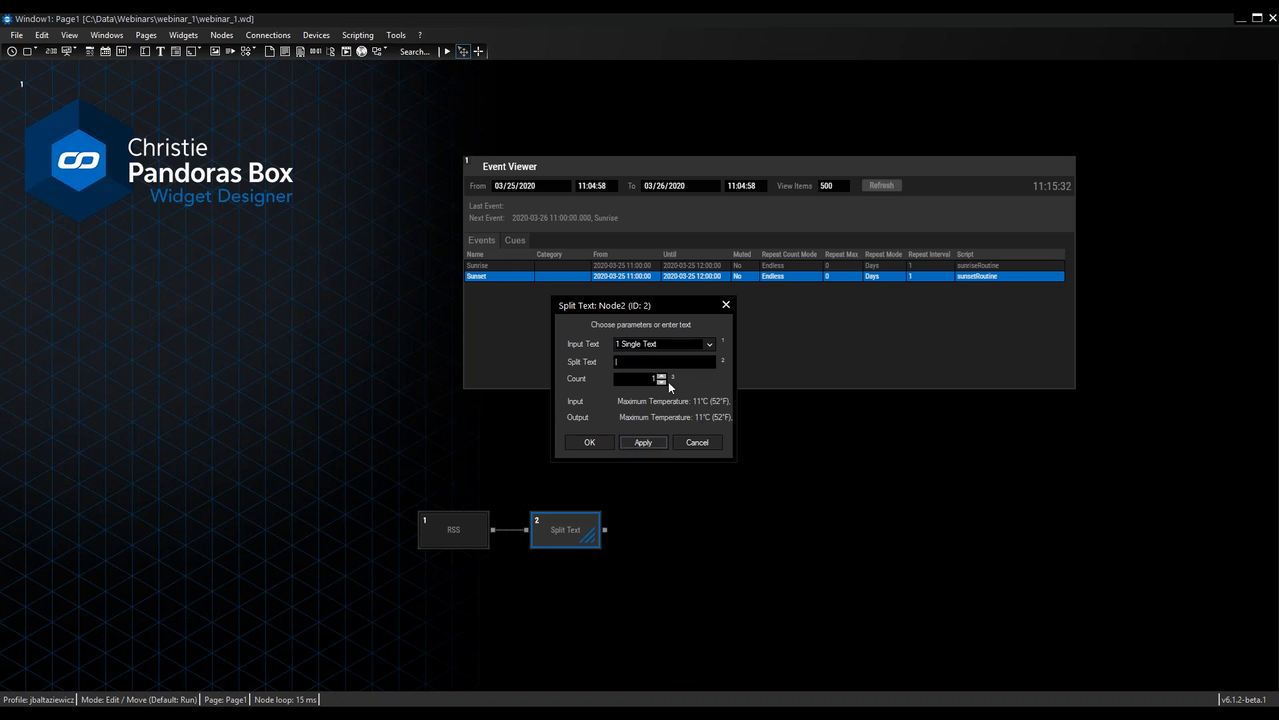
Step: Enter a comma as the Split Text node's separator and move its dialog off the Event Viewer's centre
left_click(635, 364)
type(",")
left_click_drag(667, 309, 957, 304)
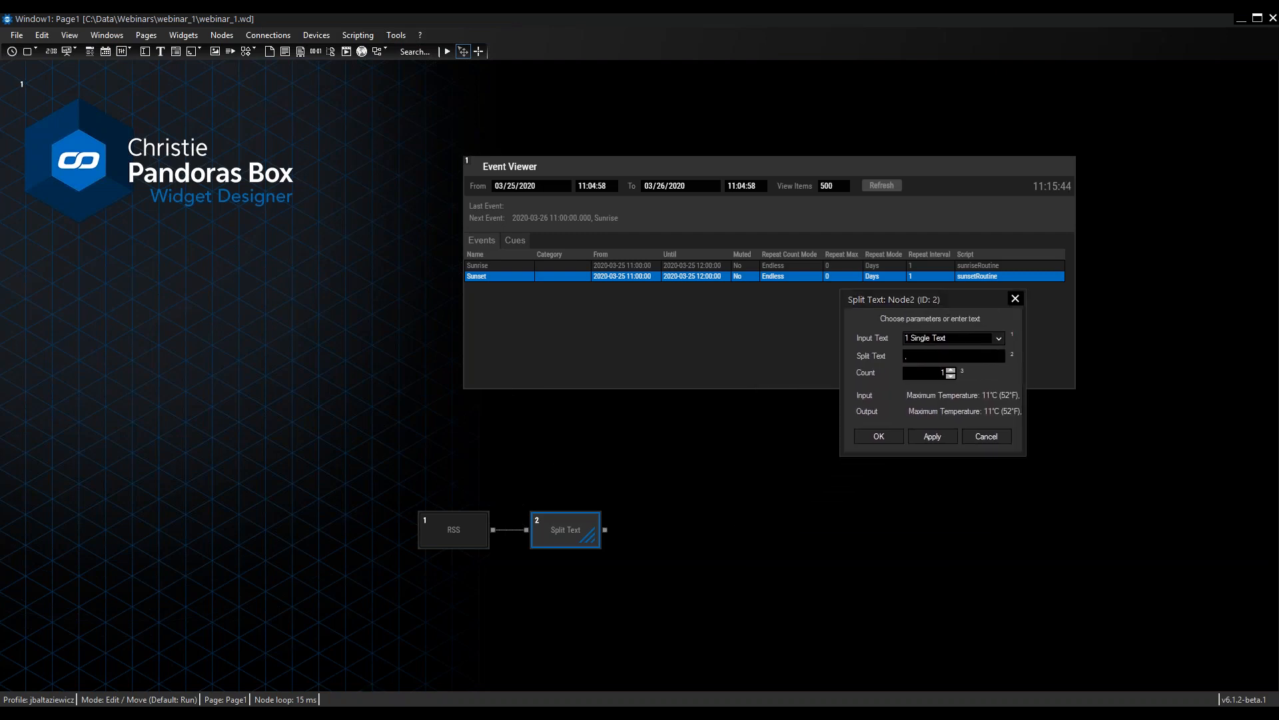
Step: Check the Message Structure slide in the PowerPoint presentation for the feed's parameters, and return to Widget Designer
key("alt+Tab")
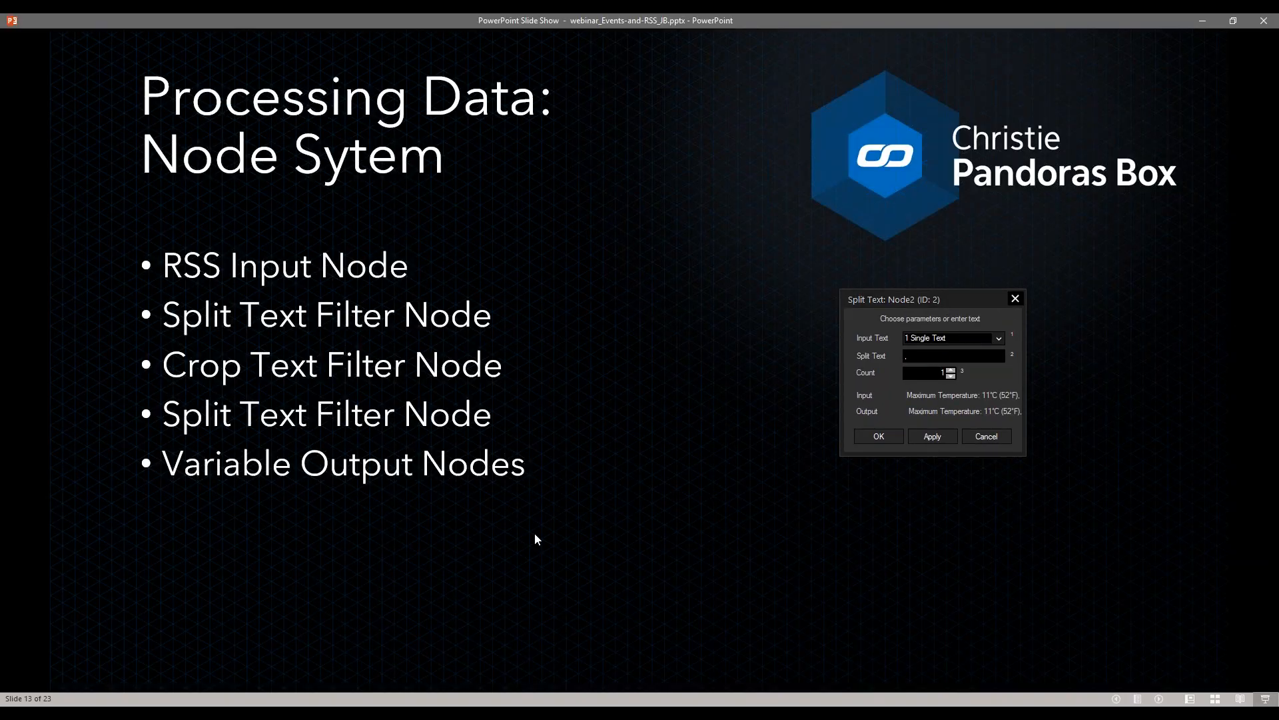
key("Left")
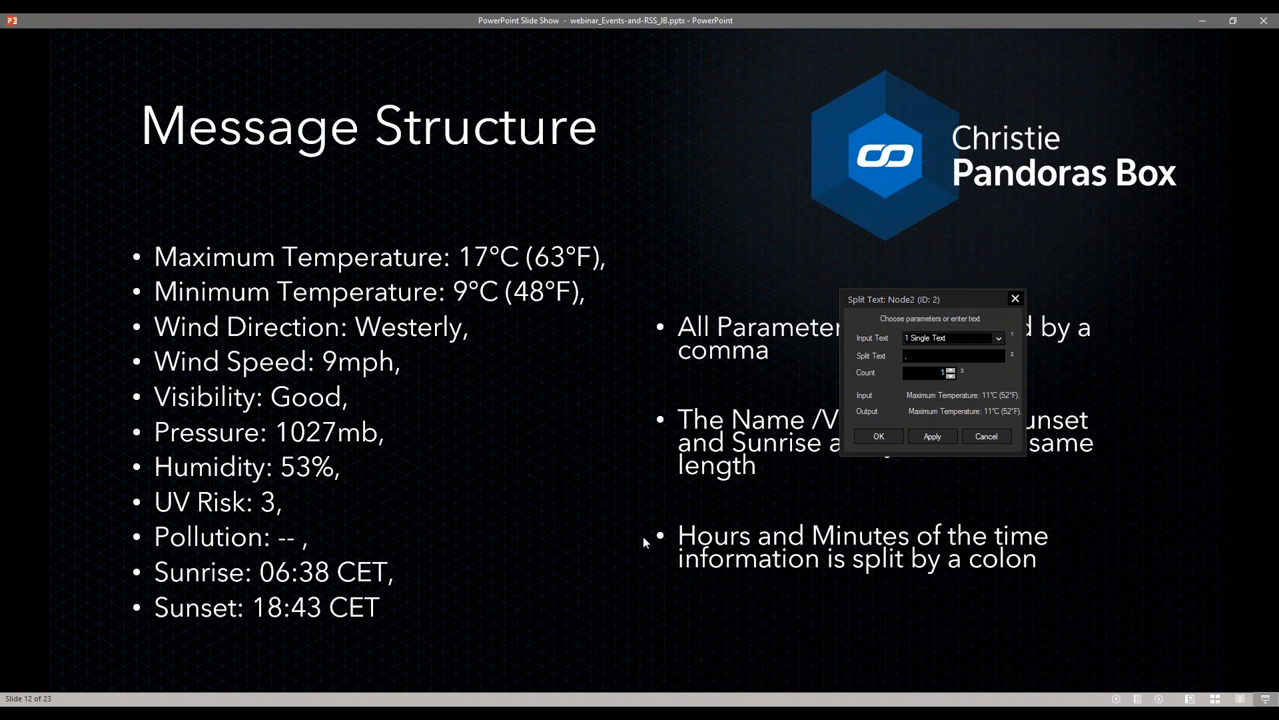
key("Right")
key("alt+Tab")
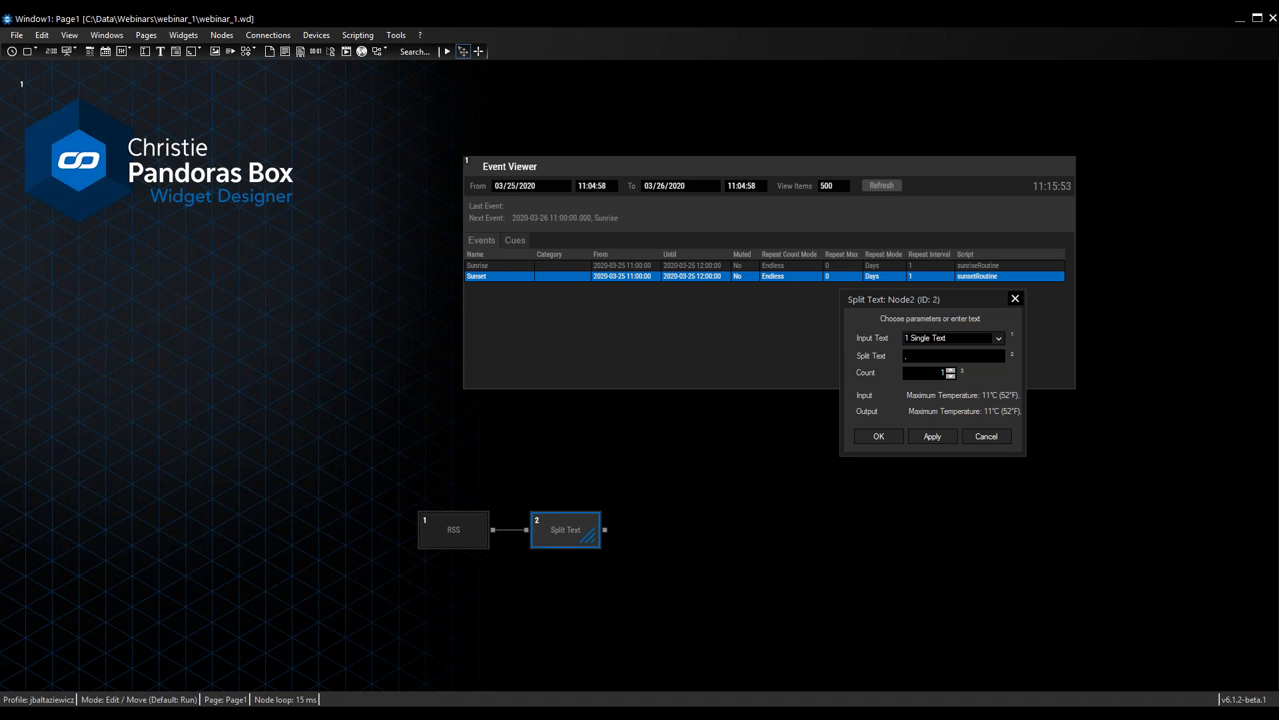
Step: Apply a count of 11 to the Split Text node and move its dialog beside the RSS node
left_click(934, 376)
type("1")
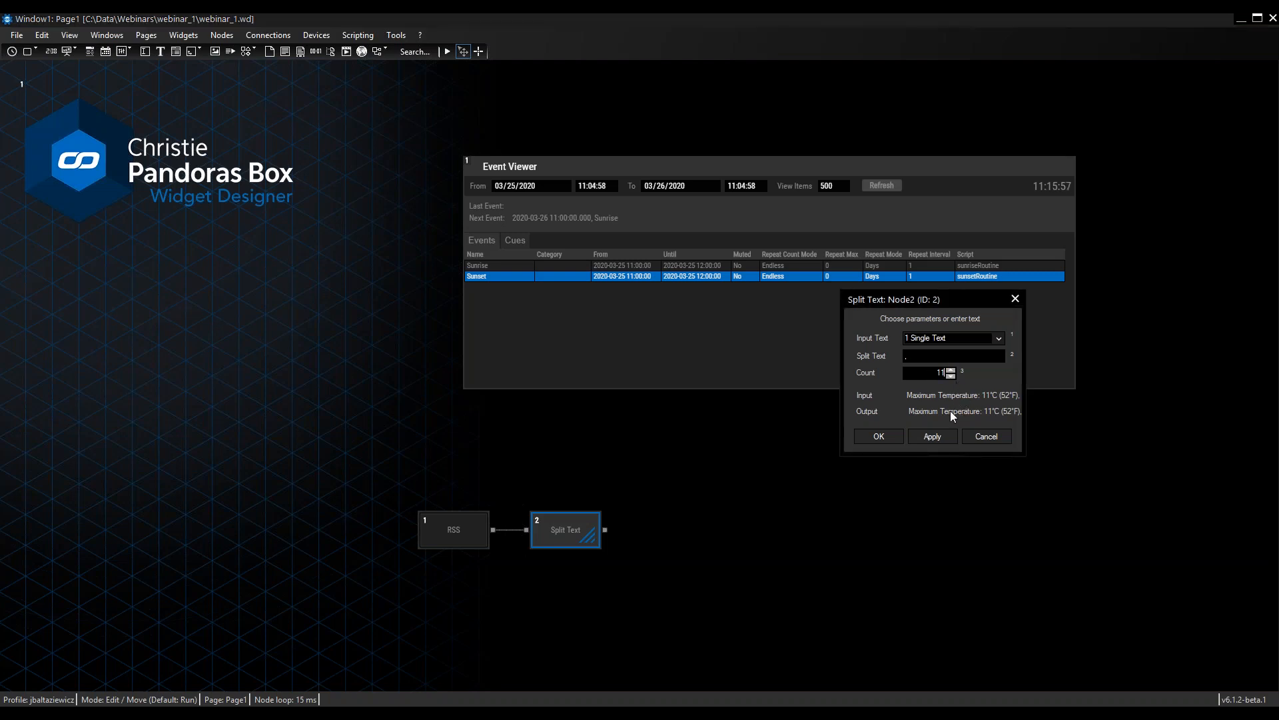
left_click_drag(913, 300, 270, 399)
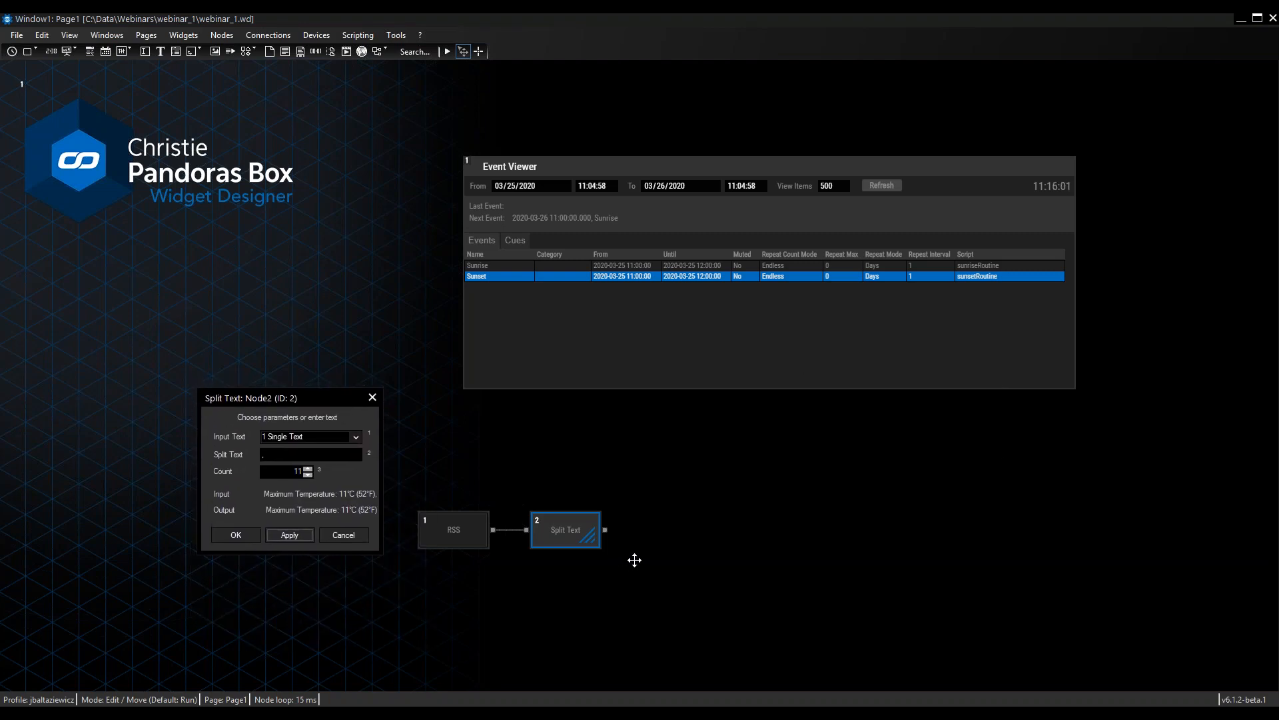
Step: Connect a Label Output node to the Split Text node's output and place a label widget beside it
left_click_drag(605, 529, 668, 609)
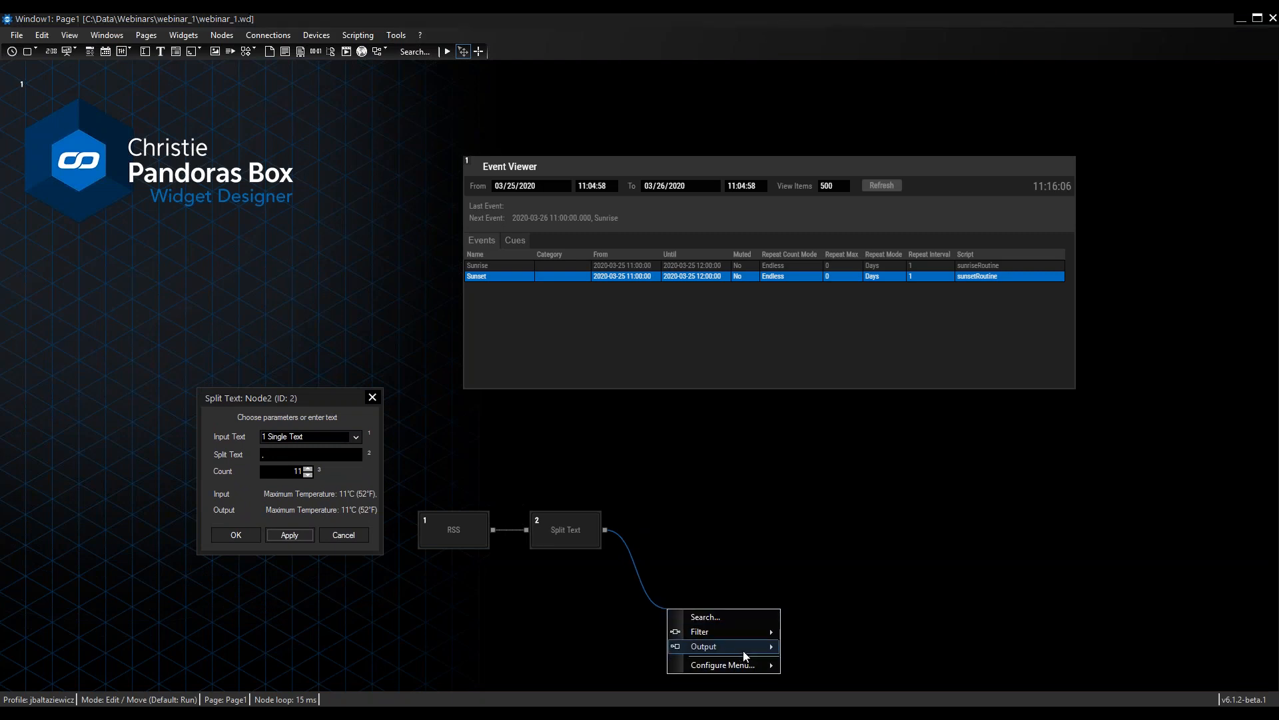
mouse_move(748, 649)
mouse_move(860, 700)
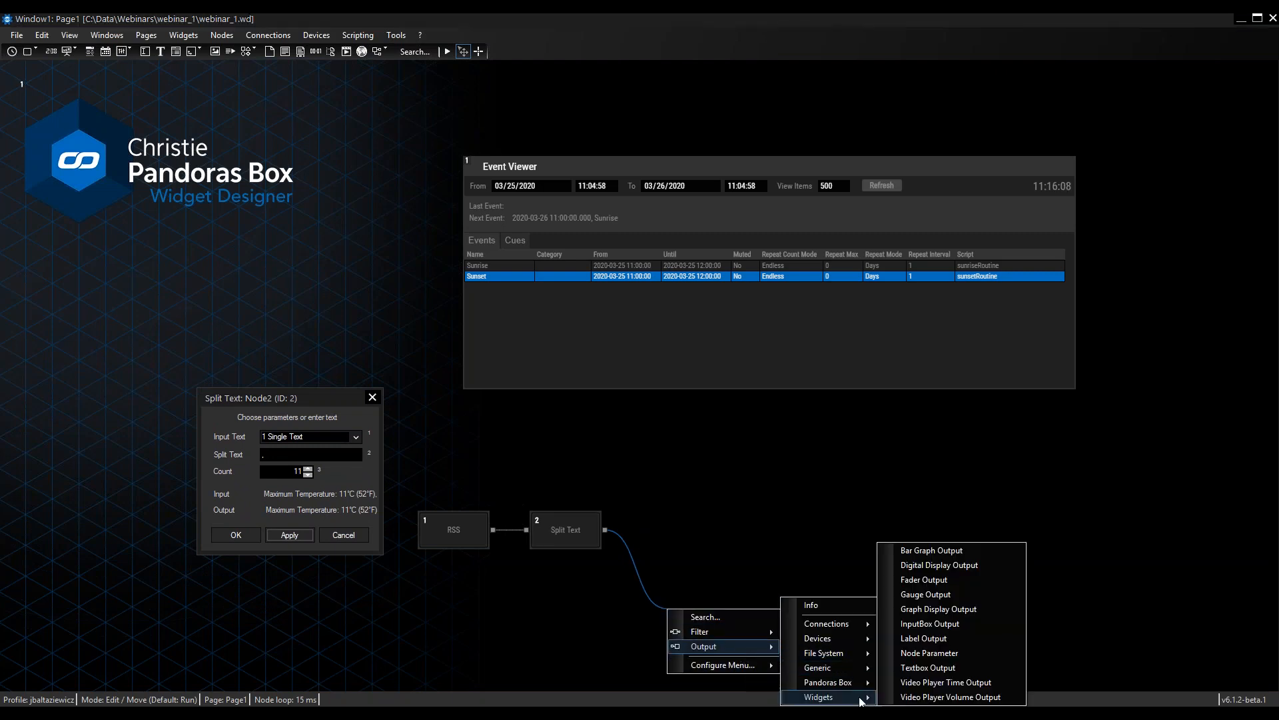
left_click(937, 638)
left_click_drag(693, 612, 687, 630)
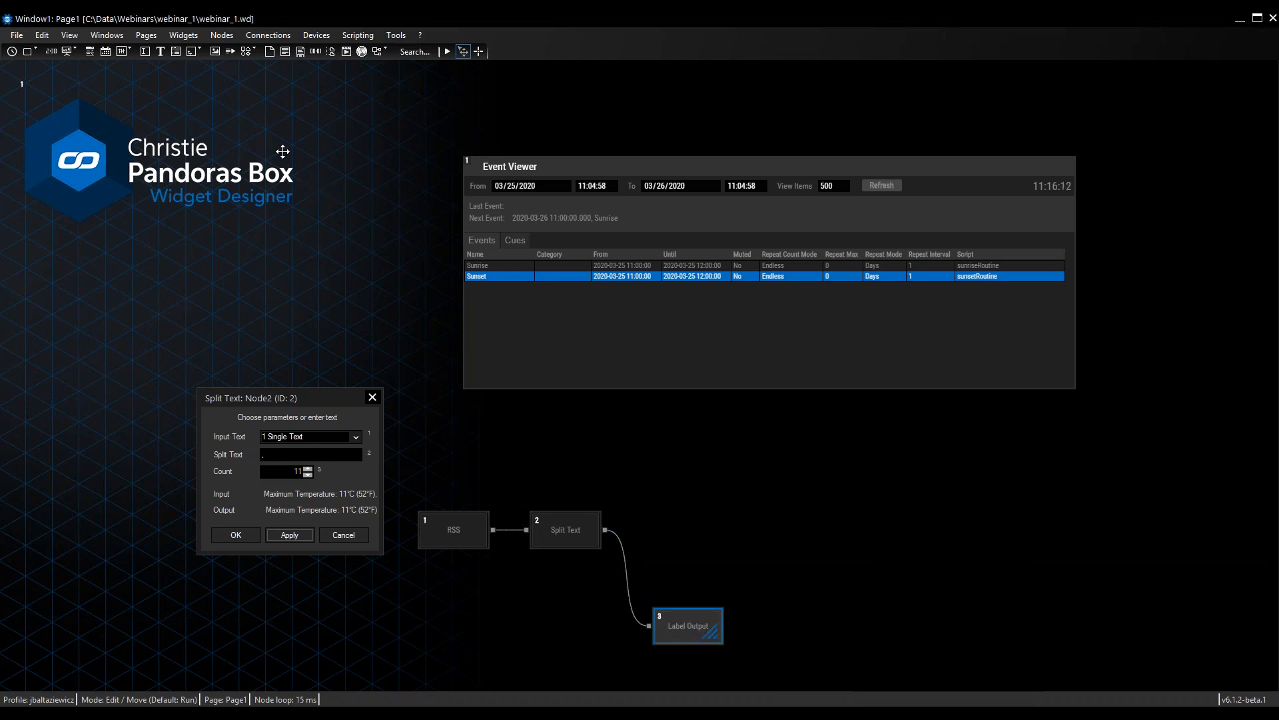
left_click(160, 52)
left_click(752, 615)
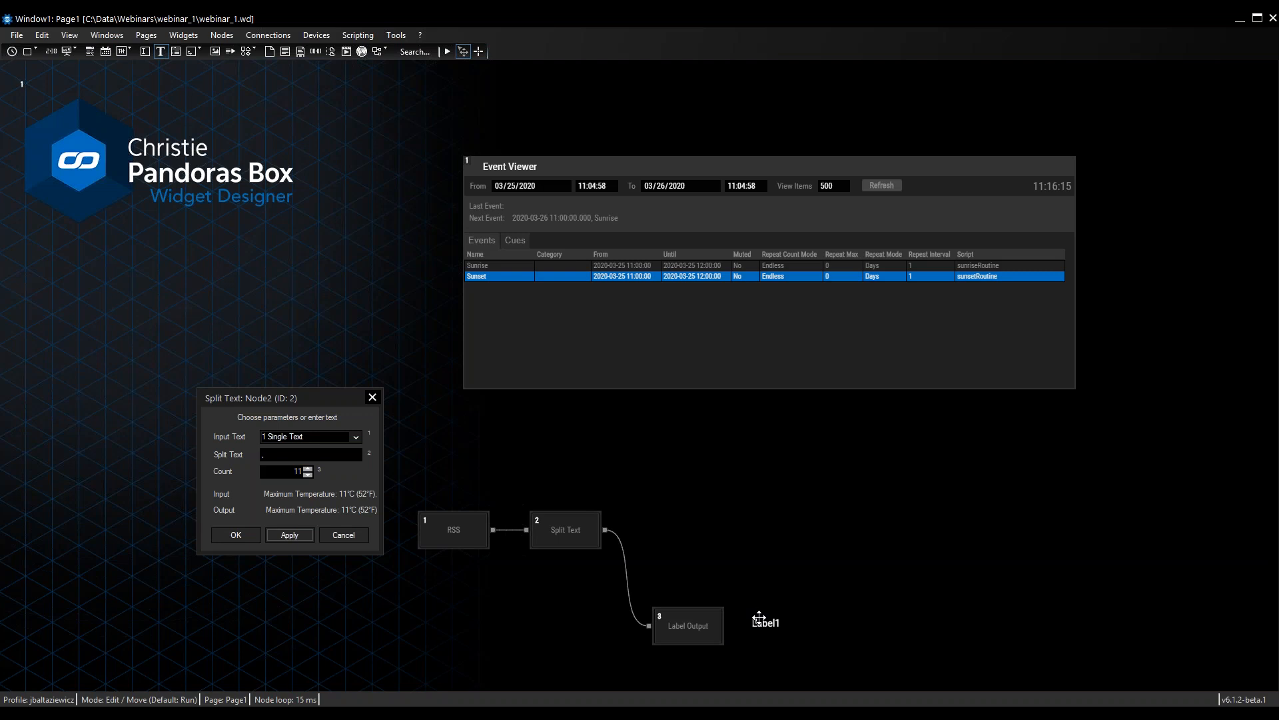
Step: Configure the Label Output node to send 2 Output 10 to label 1
double_click(680, 620)
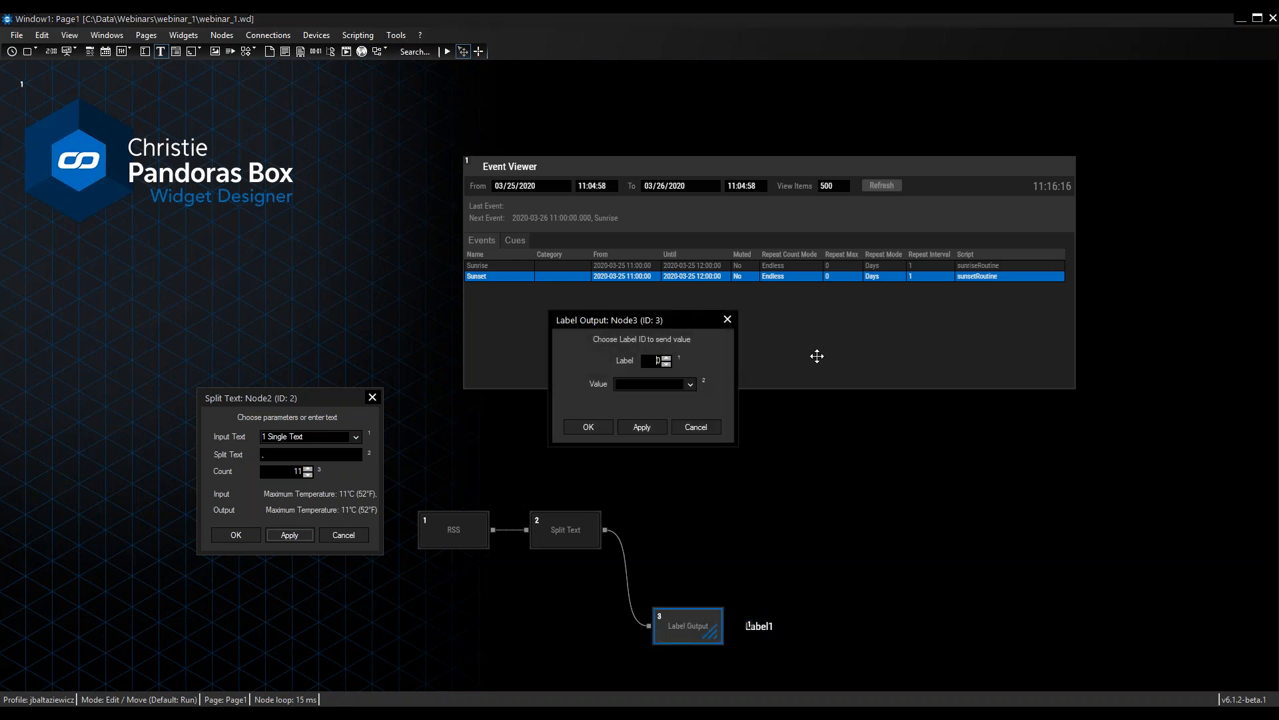
left_click(666, 358)
left_click(691, 384)
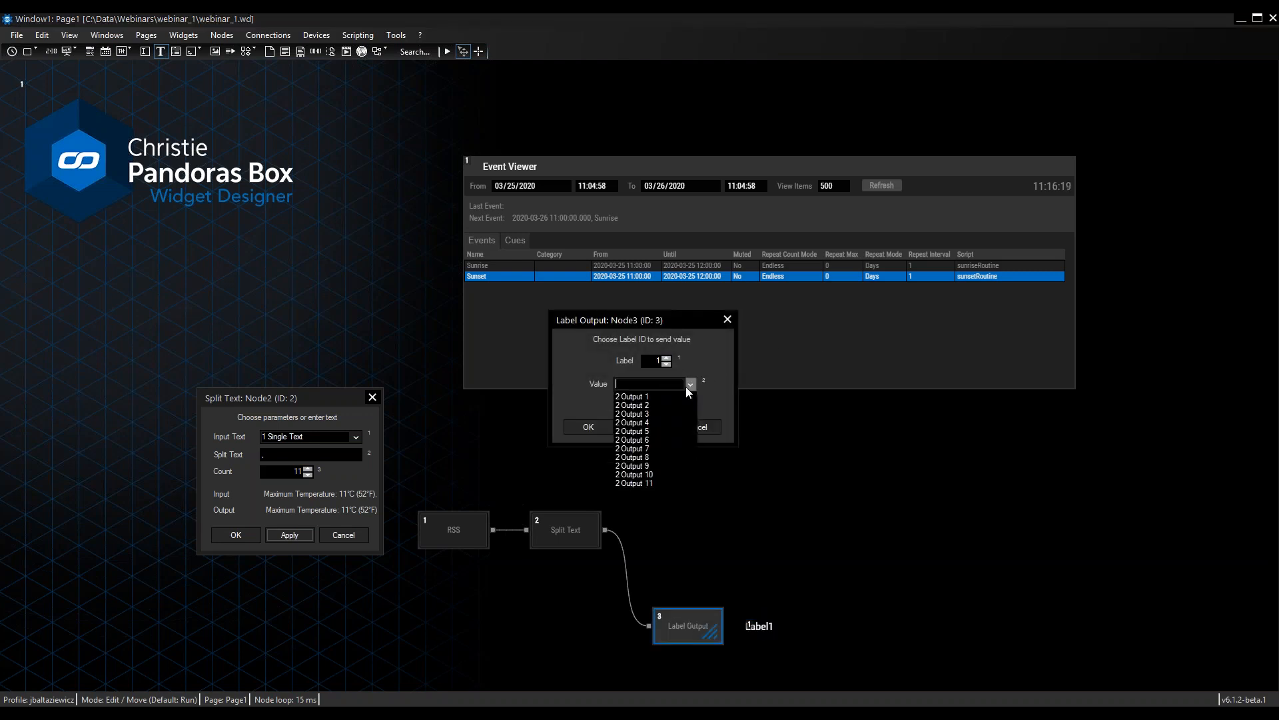
left_click(673, 474)
left_click(642, 427)
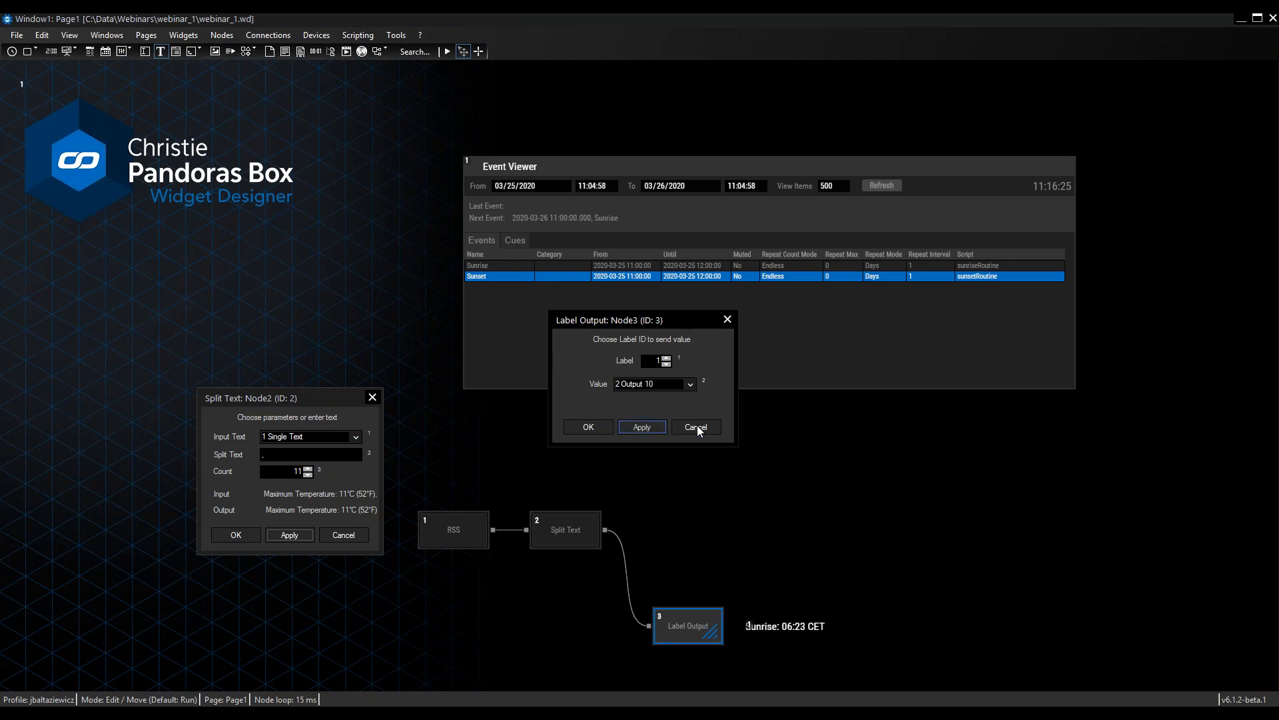
Step: Switch the page to run mode and set the Label Output node's value to 2 Output 11
left_click(448, 53)
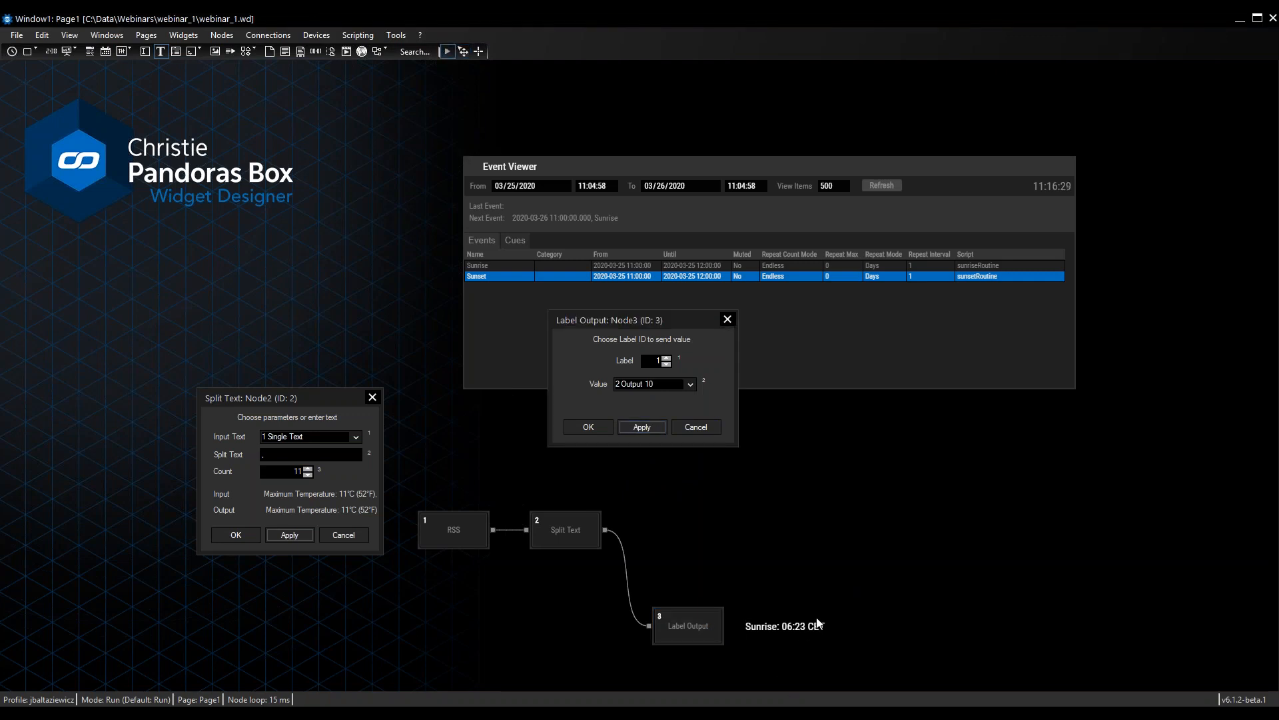
left_click(691, 383)
left_click(657, 484)
left_click(660, 425)
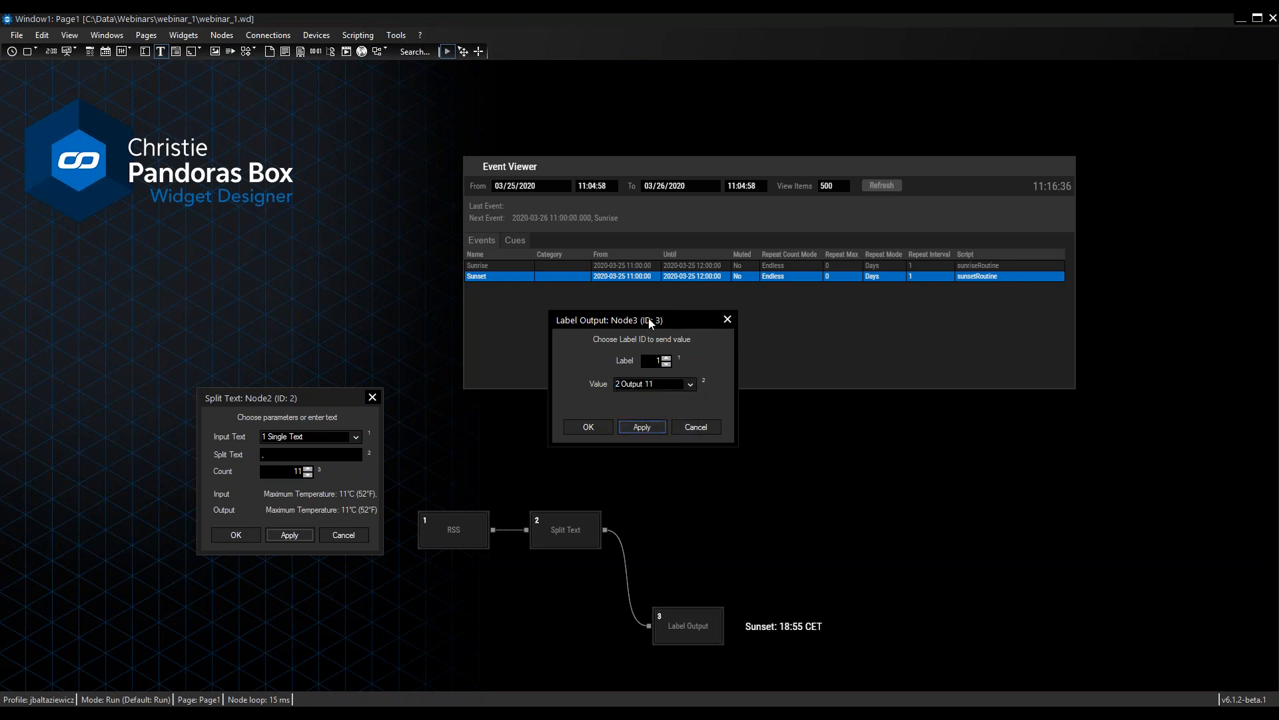
left_click(588, 427)
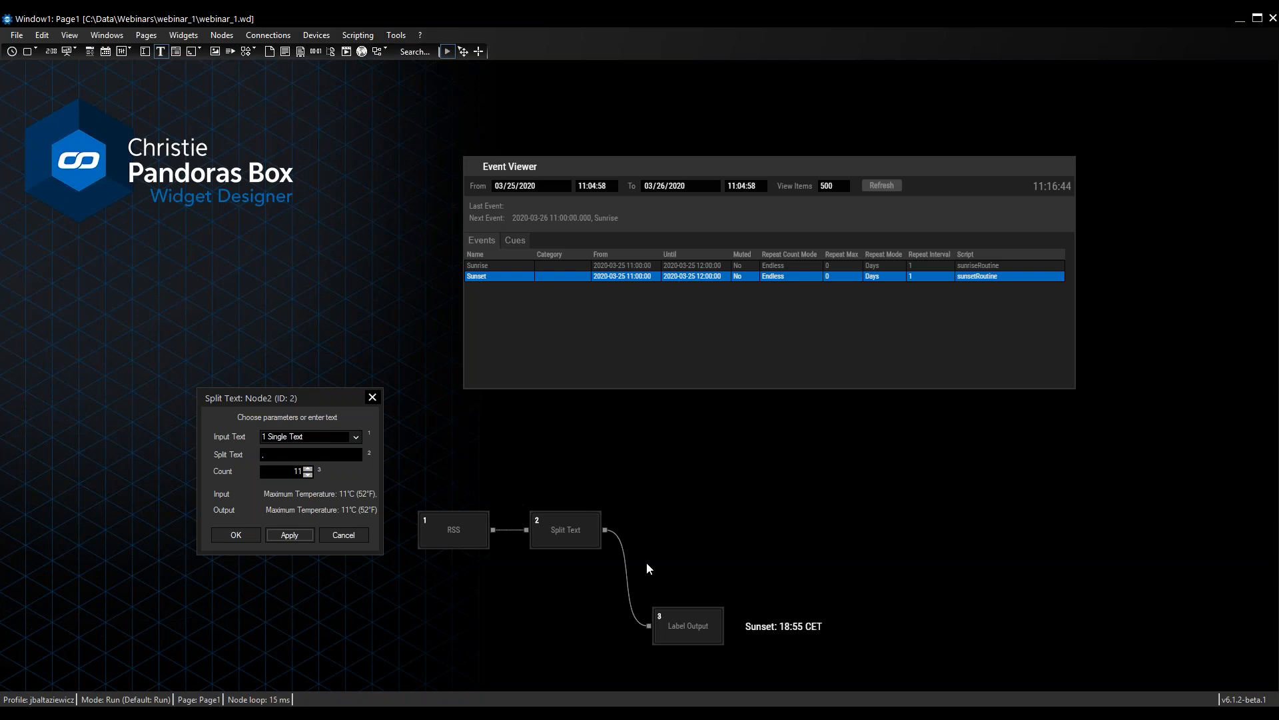
Step: Add a Crop Text filter node to the Split Text node's output and choose 2 Output 10 as its source
left_click_drag(607, 530, 646, 469)
mouse_move(729, 498)
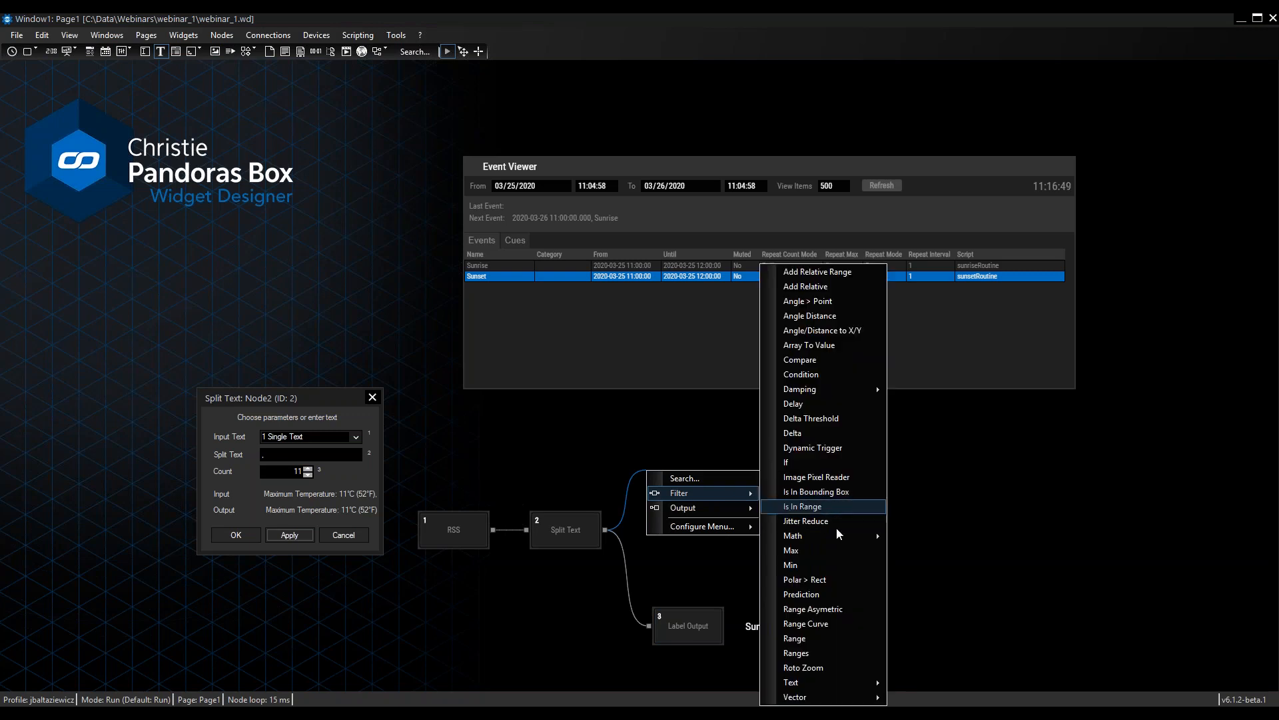
mouse_move(854, 684)
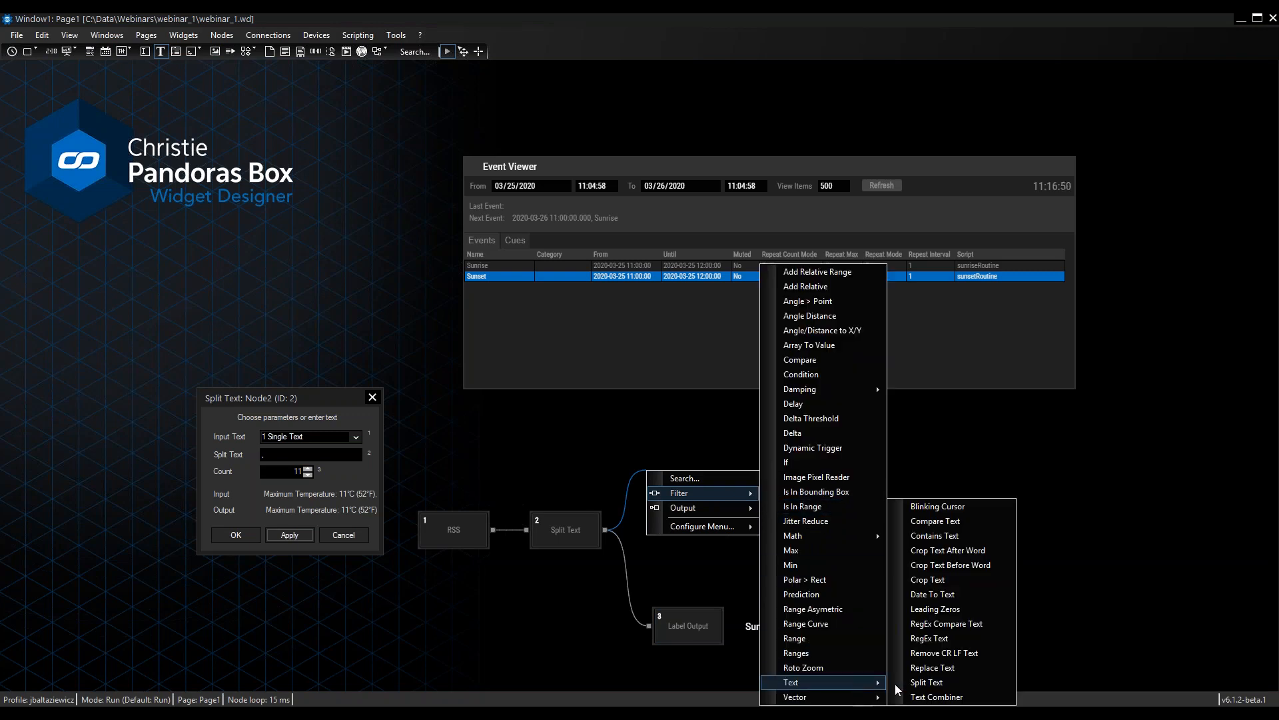
left_click(946, 578)
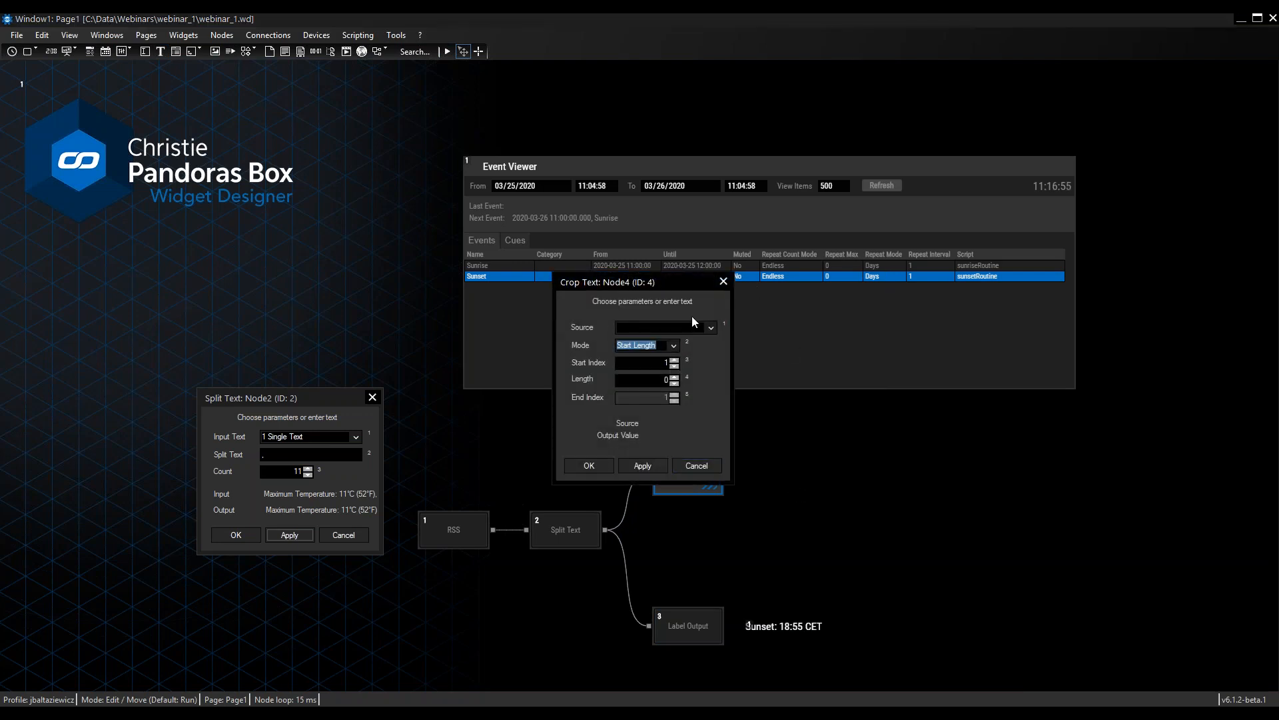
left_click(711, 327)
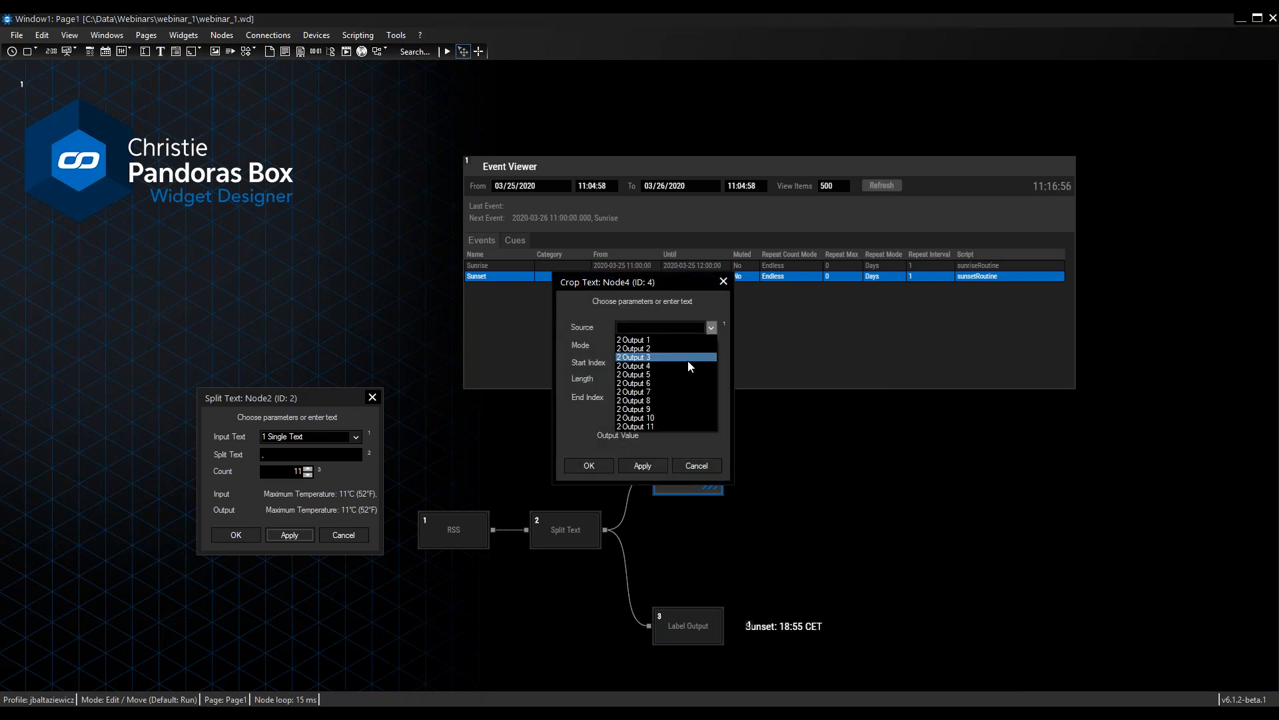
left_click(693, 416)
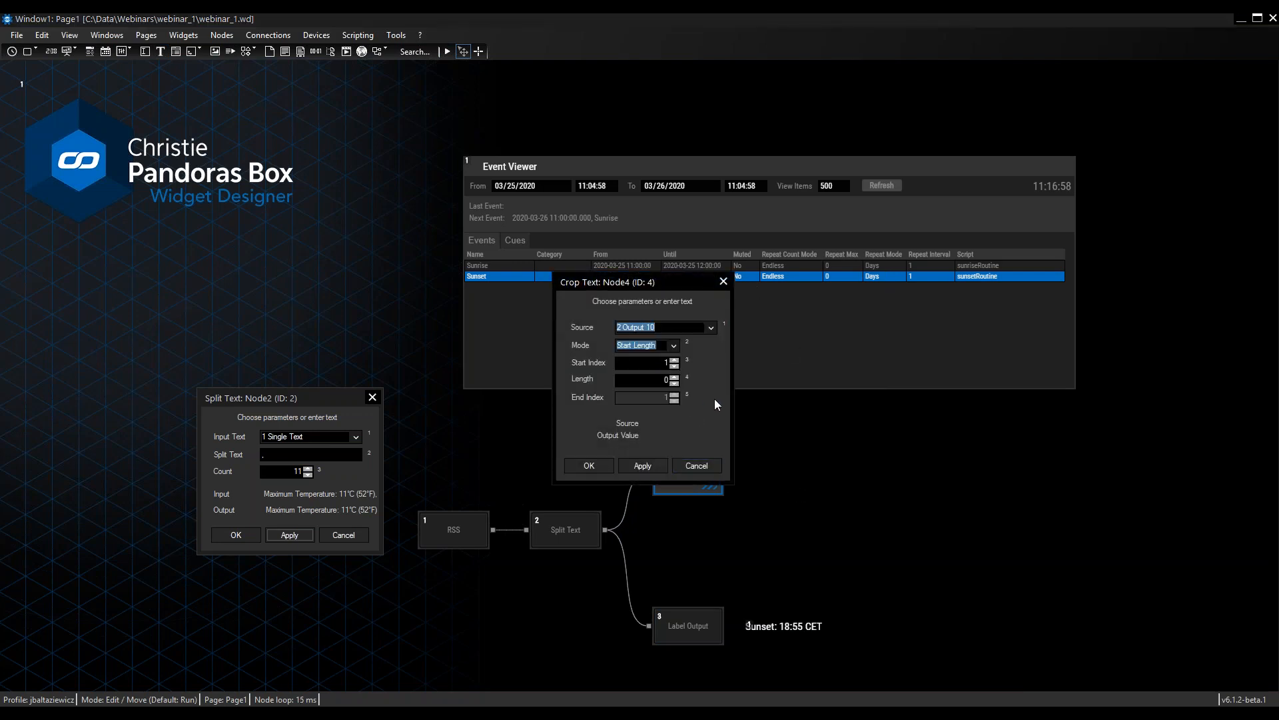
left_click_drag(833, 315, 885, 296)
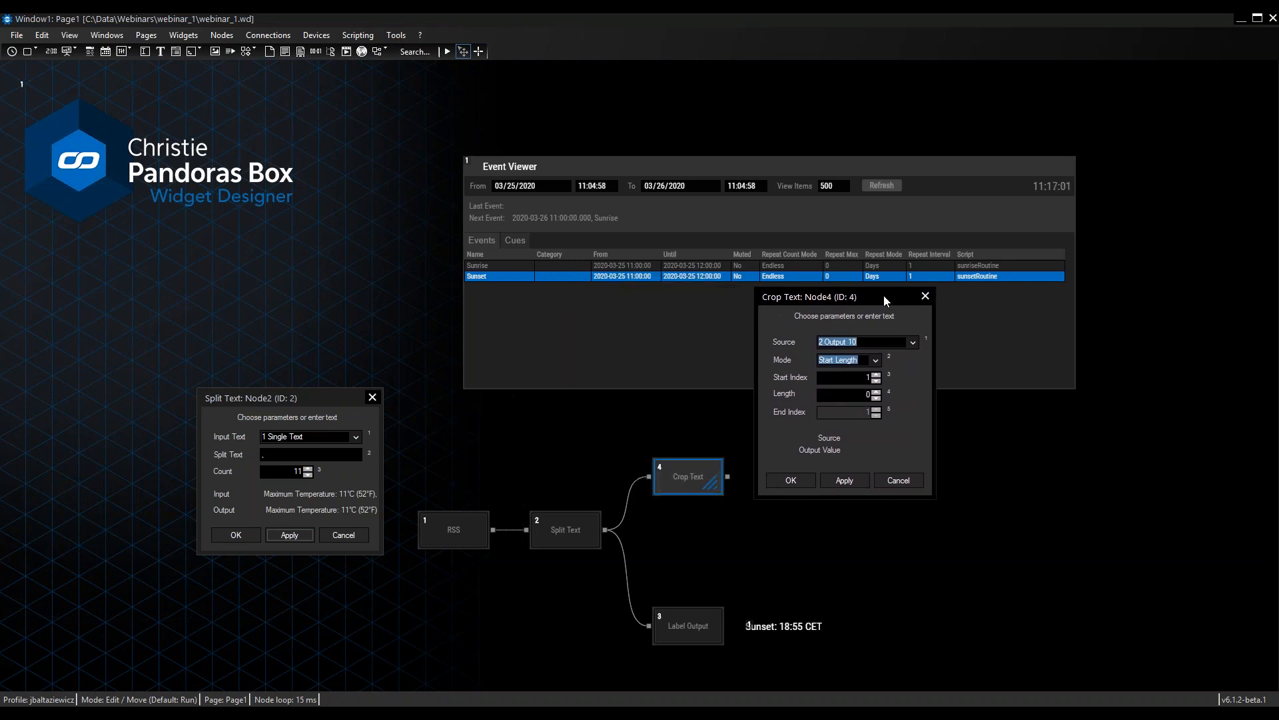
Step: Review the crop modes offered by the Crop Text node, keeping Start Length
left_click(875, 360)
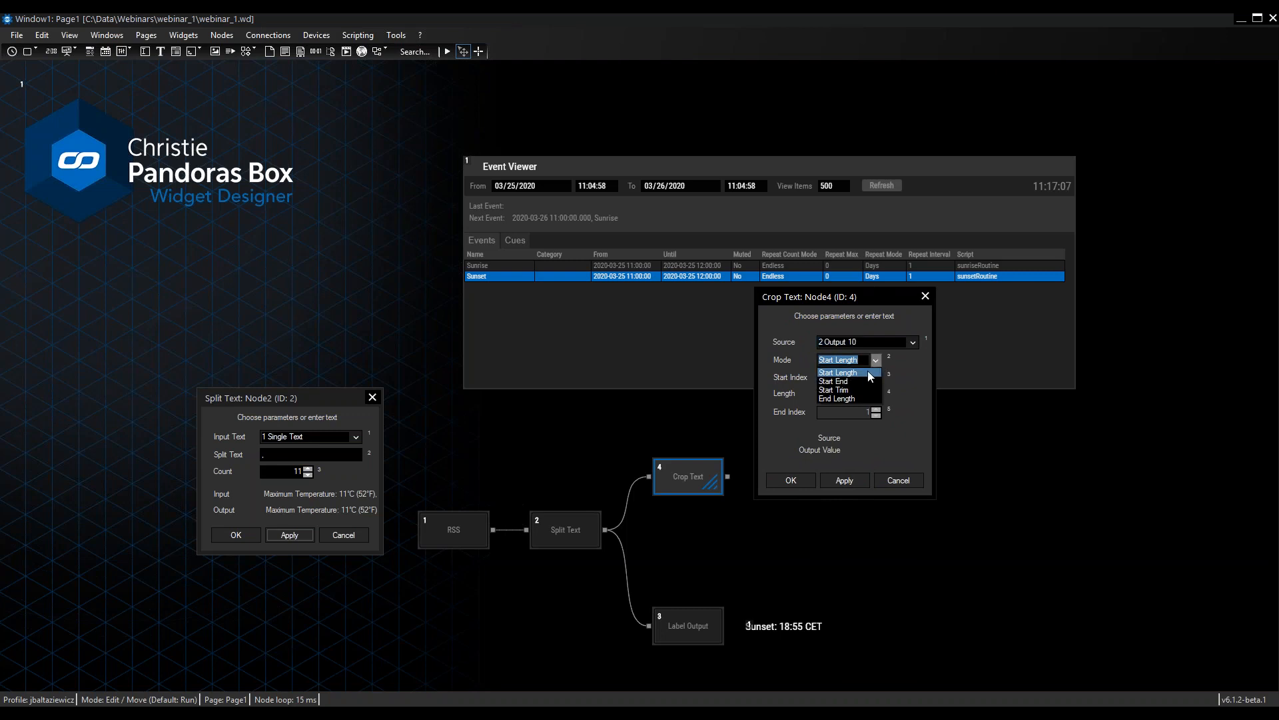
left_click(875, 360)
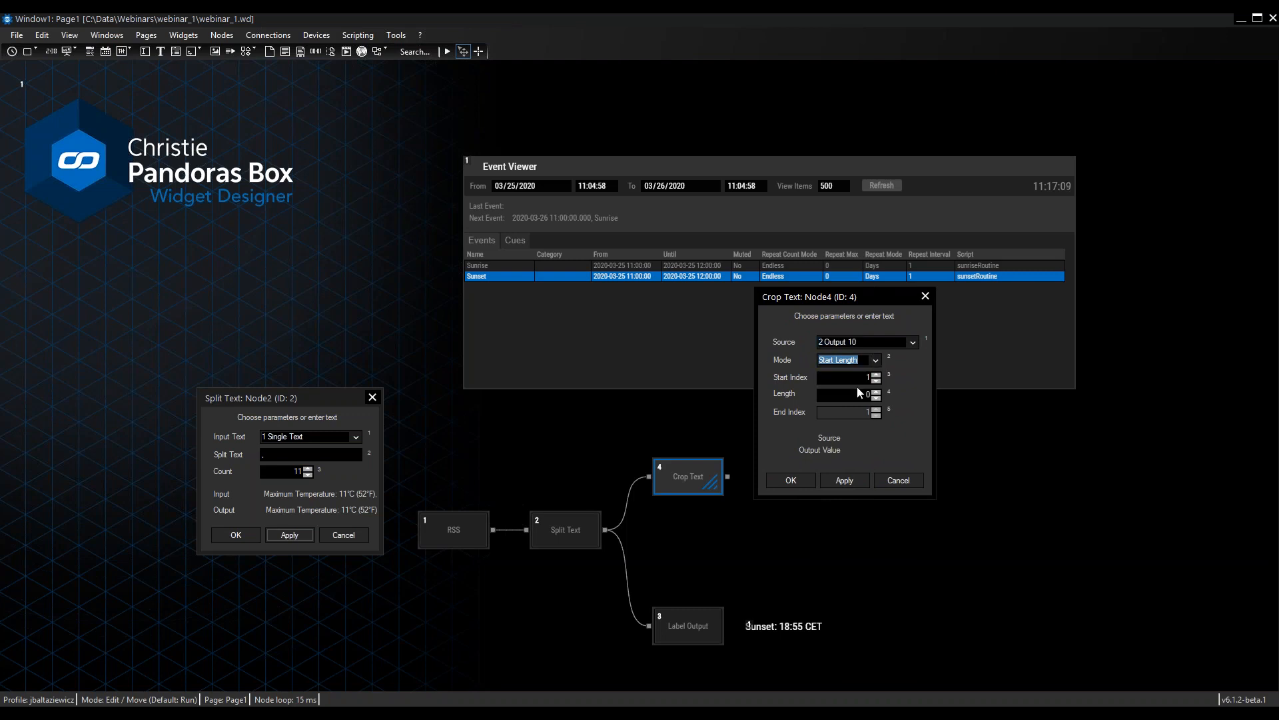
left_click(863, 378)
left_click(876, 360)
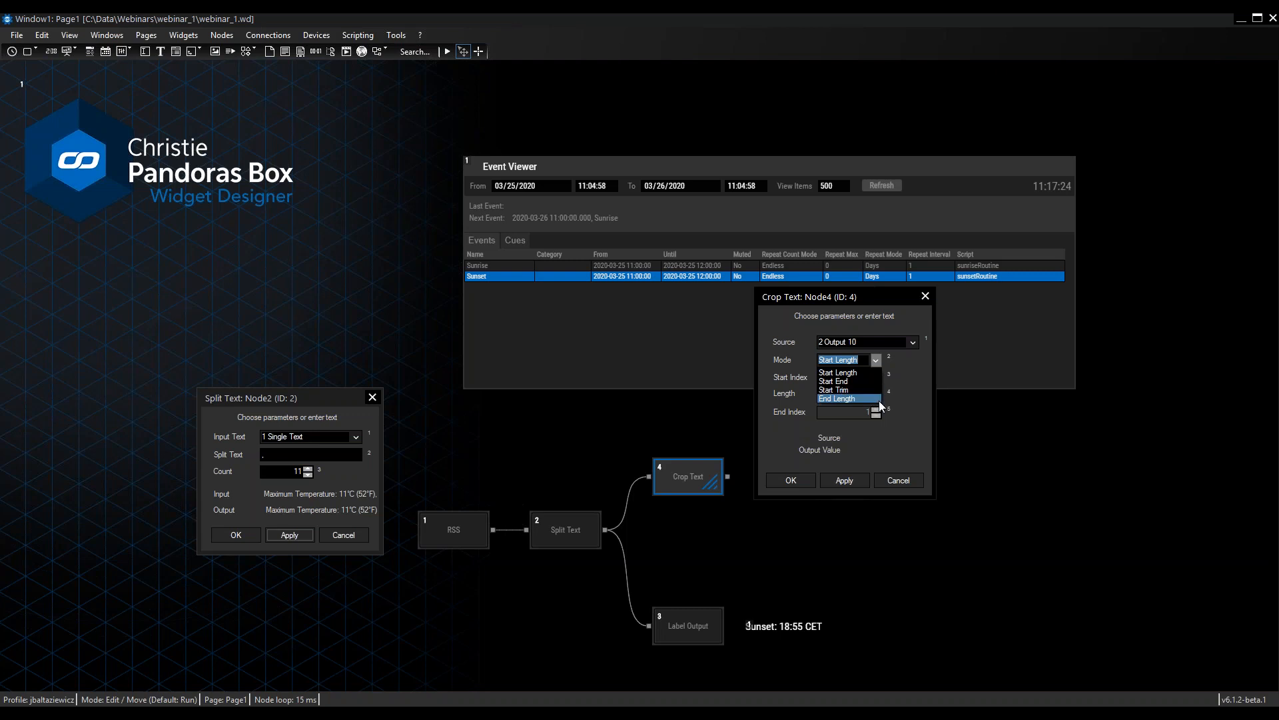
left_click(878, 360)
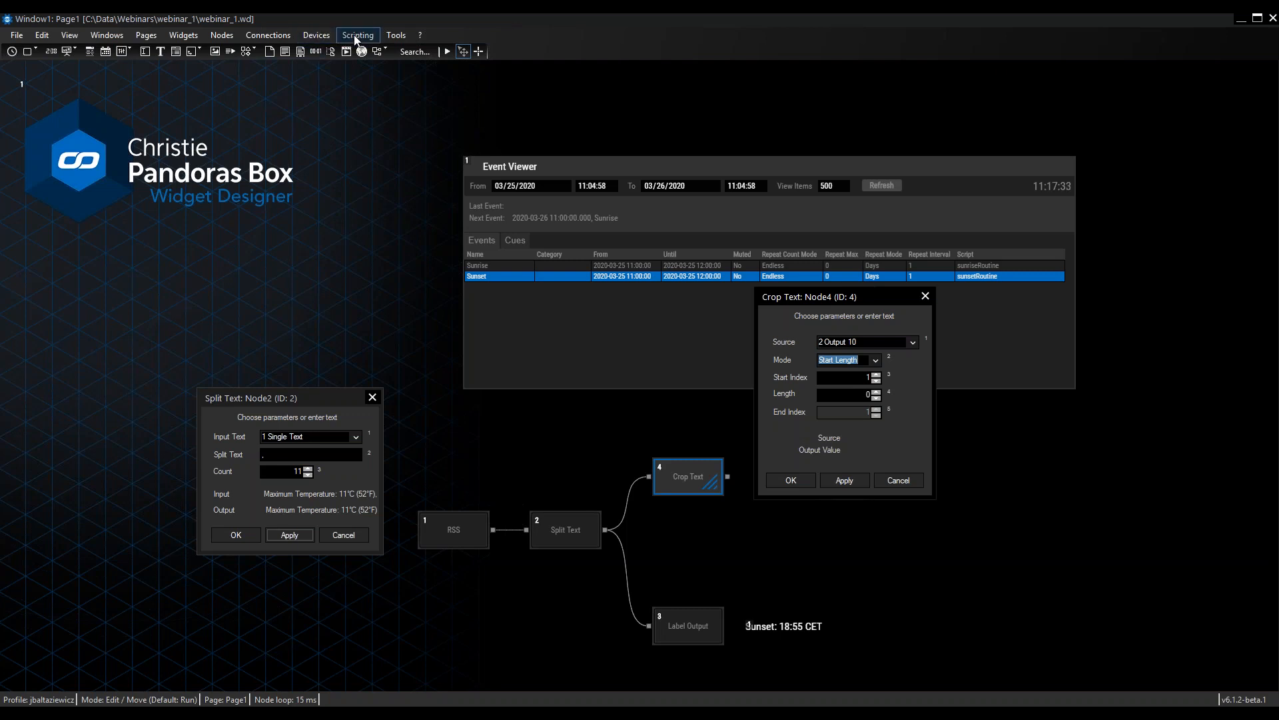
Step: Open the RSS Settings and examine the sunrise and sunset entries in today's news item text
left_click(398, 36)
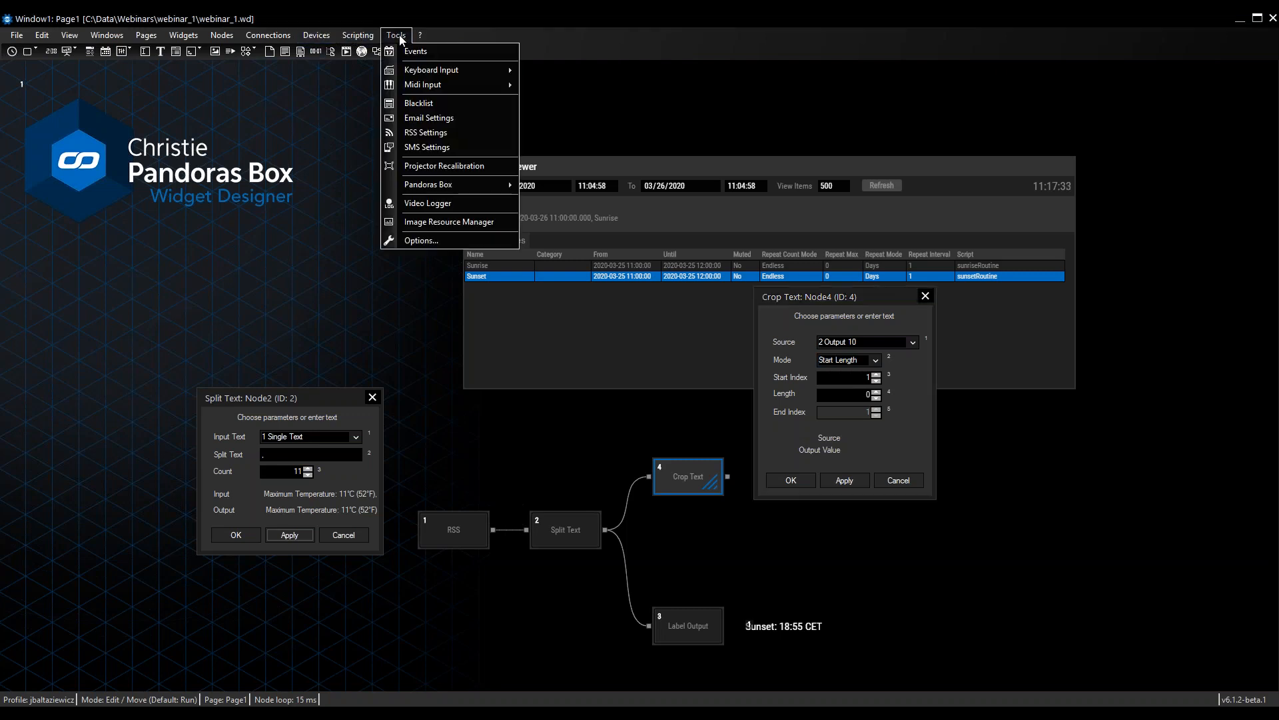
left_click(469, 134)
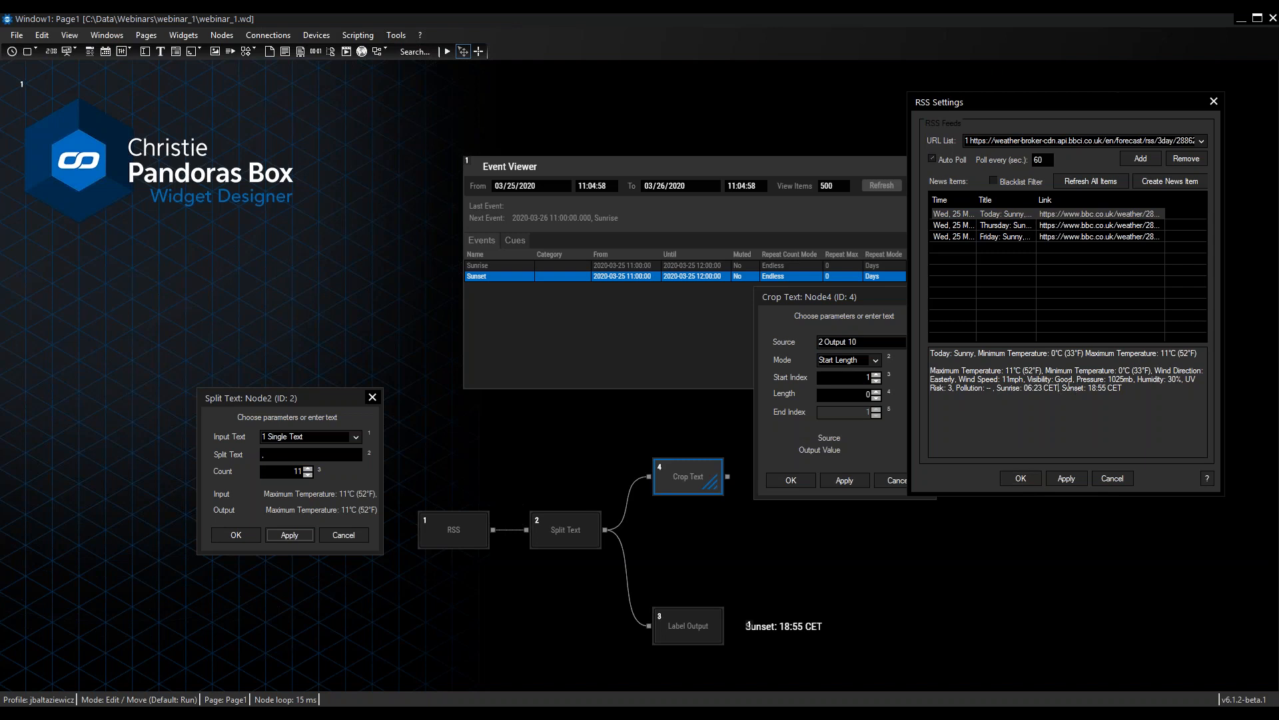
left_click(1044, 259)
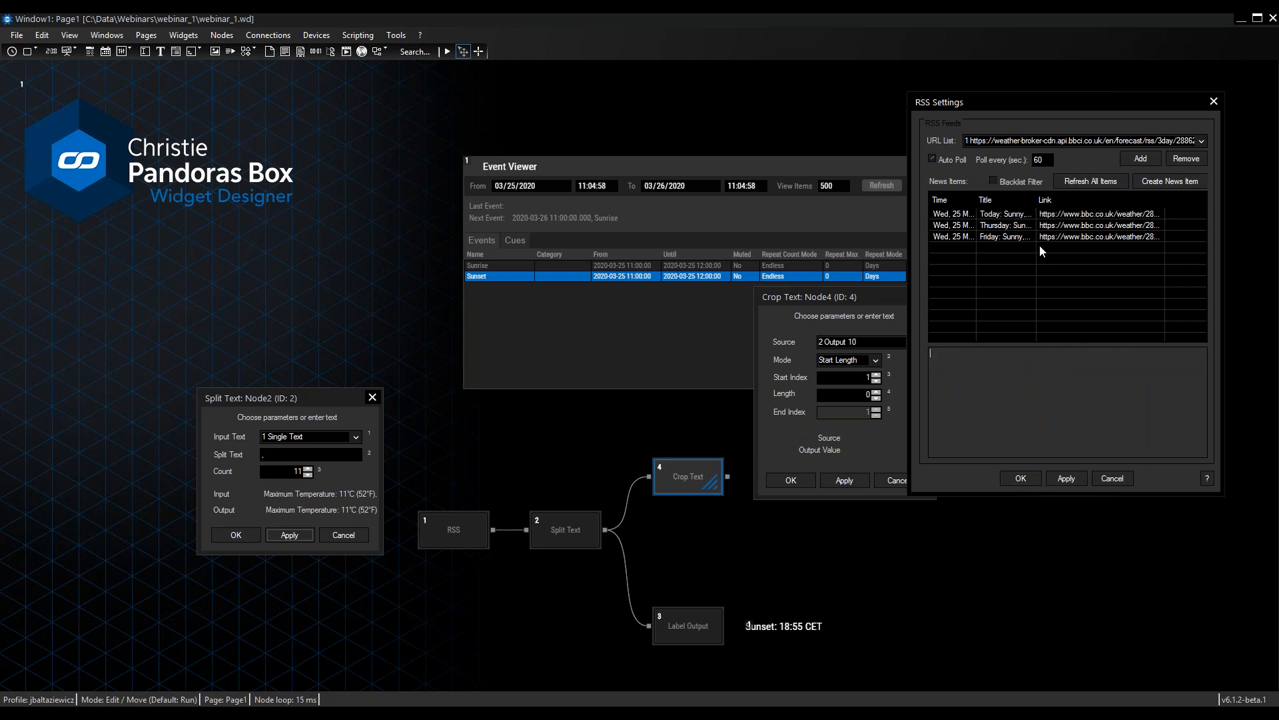
left_click(1032, 227)
left_click(1031, 214)
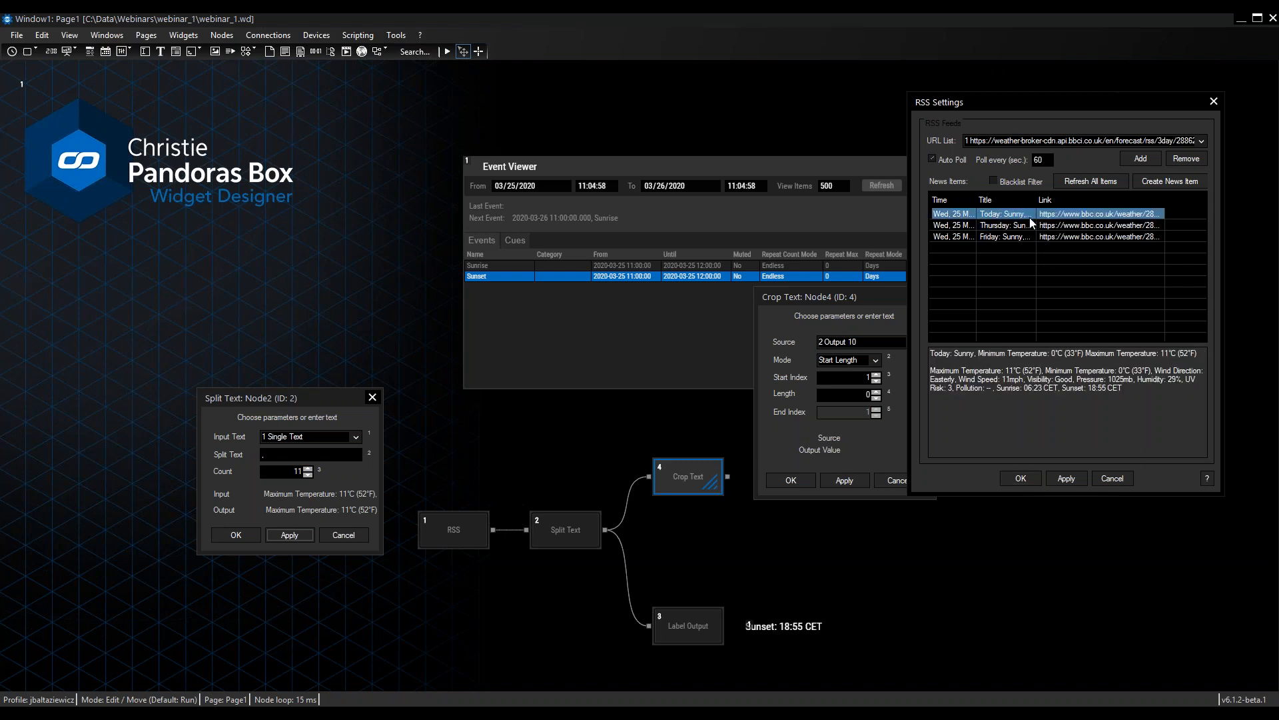
left_click(1029, 393)
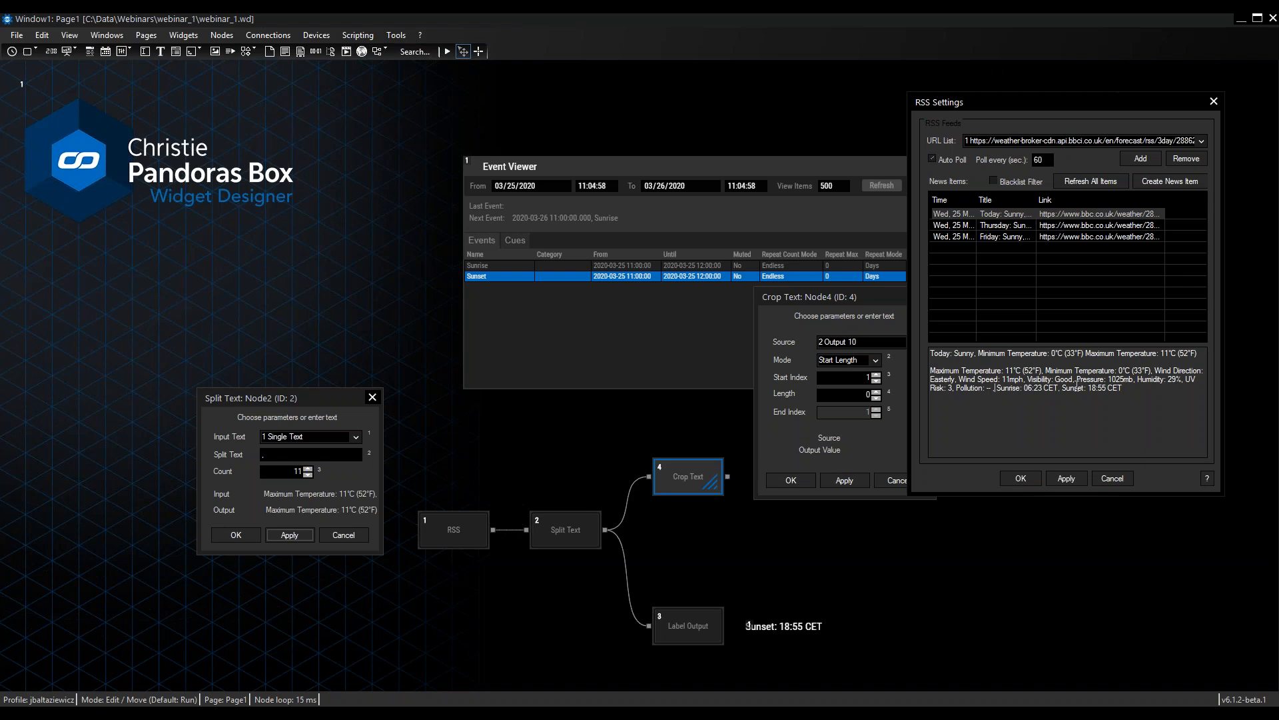
Step: Count the characters before the sunrise time in the news text and set the Crop Text node's start index to 11
key("shift+Right")
key("shift+Right")
left_click(1069, 476)
left_click_drag(1091, 105, 1161, 59)
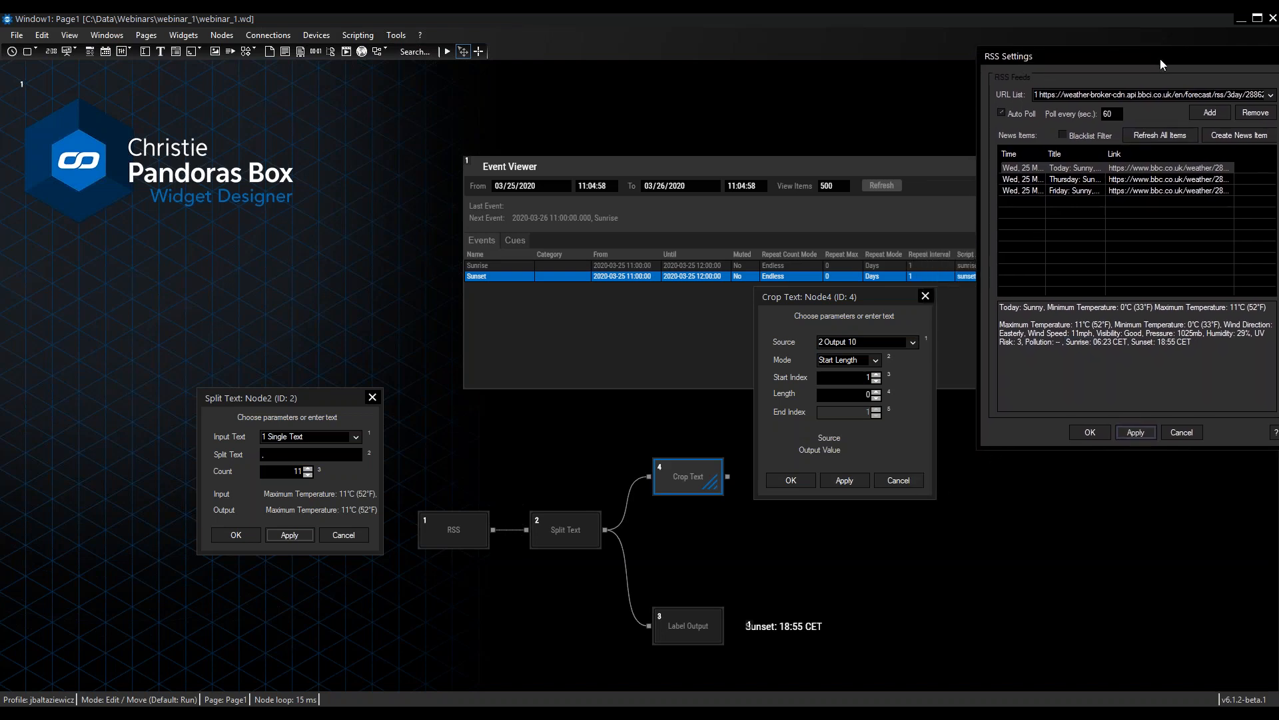
left_click(867, 377)
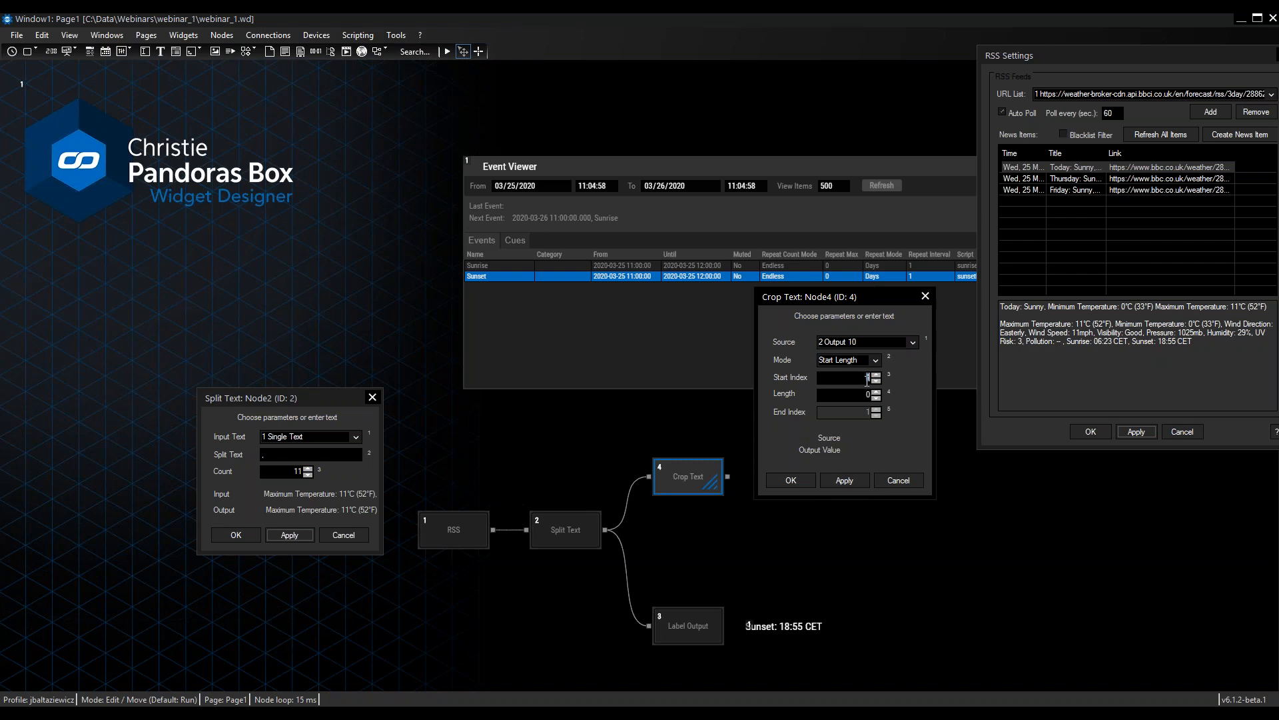
type("11")
Step: Count the sunrise time's characters in the news text, set the Crop Text length to 5 and place its settings beside the Split Text settings
left_click(1094, 342)
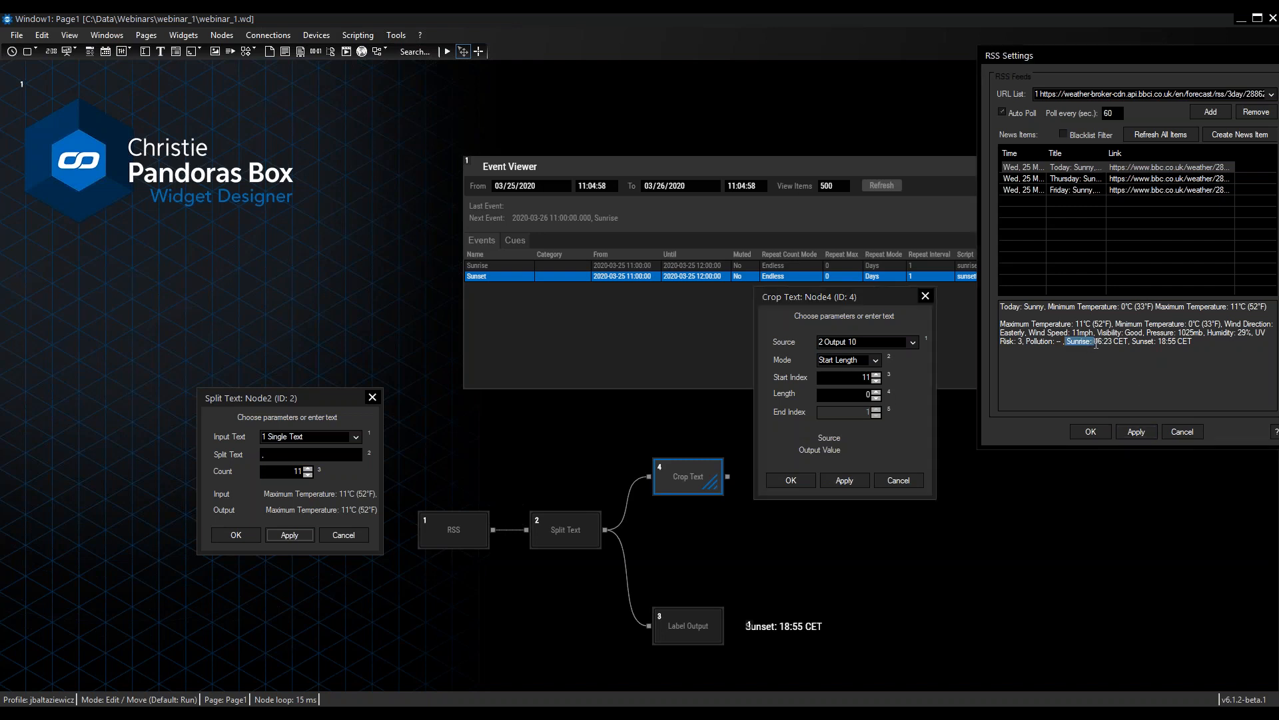
key("shift+Right")
key("shift+Right")
key("shift+Right")
key("shift+Right")
key("shift+Right")
left_click(865, 394)
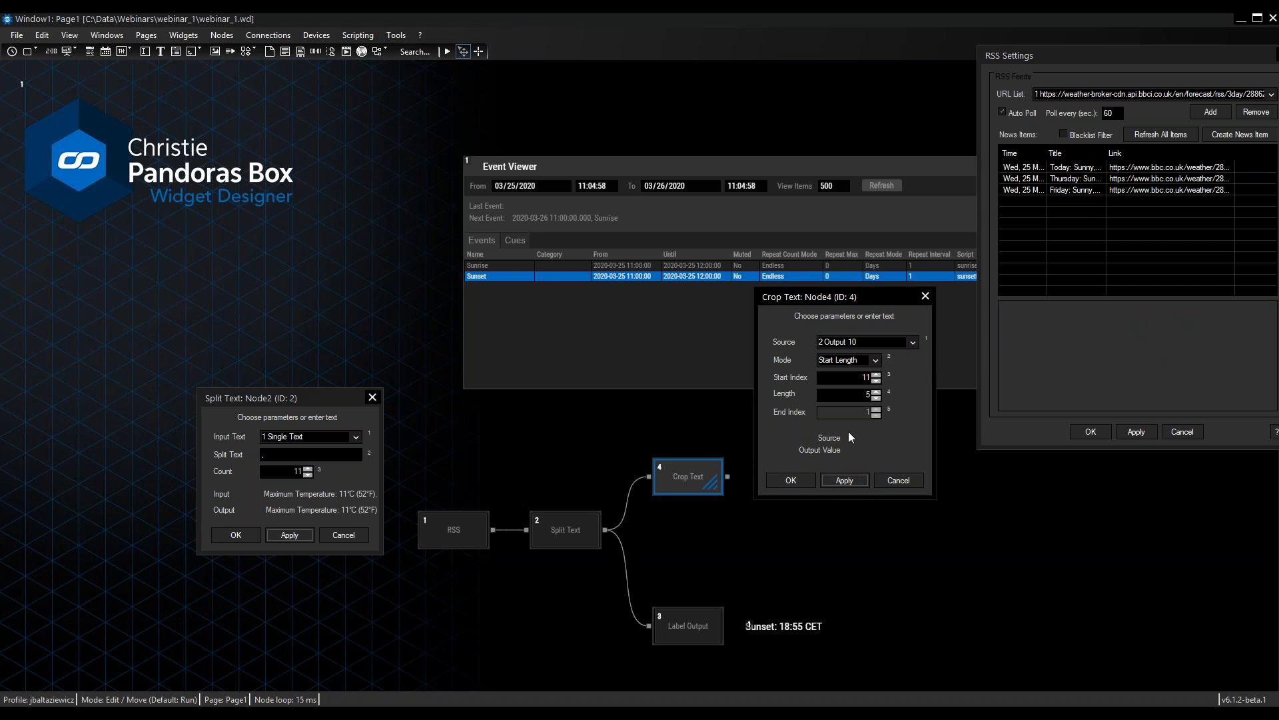
left_click_drag(859, 298, 118, 380)
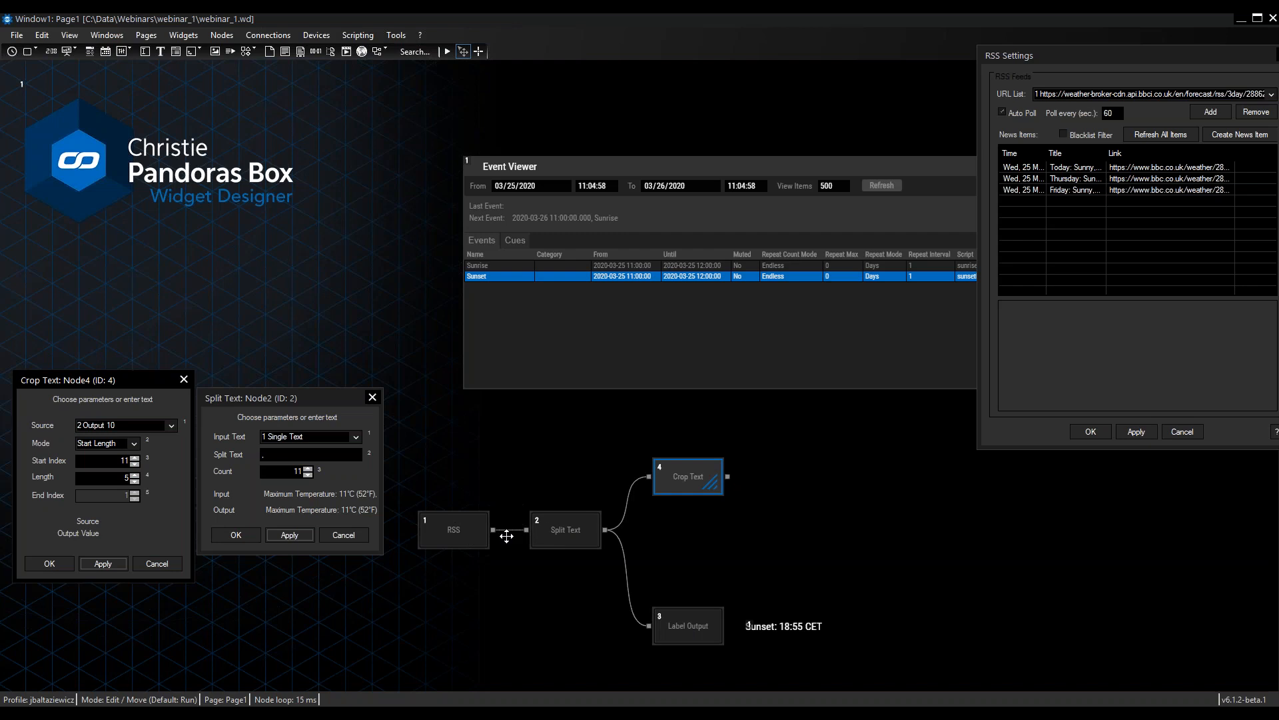
Step: Connect the Crop Text node to Label Output, set the label's value to 4 Output and check the cropped sunrise time in run mode
left_click(685, 621)
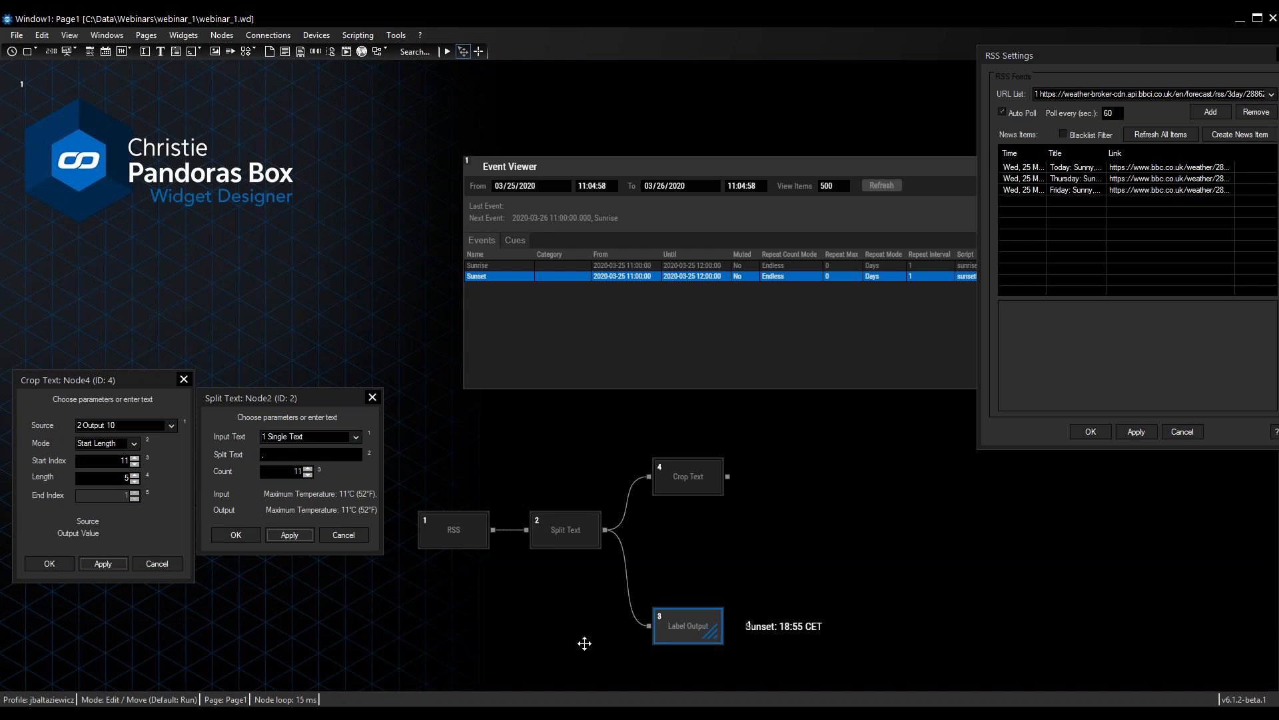
left_click_drag(728, 476, 687, 625)
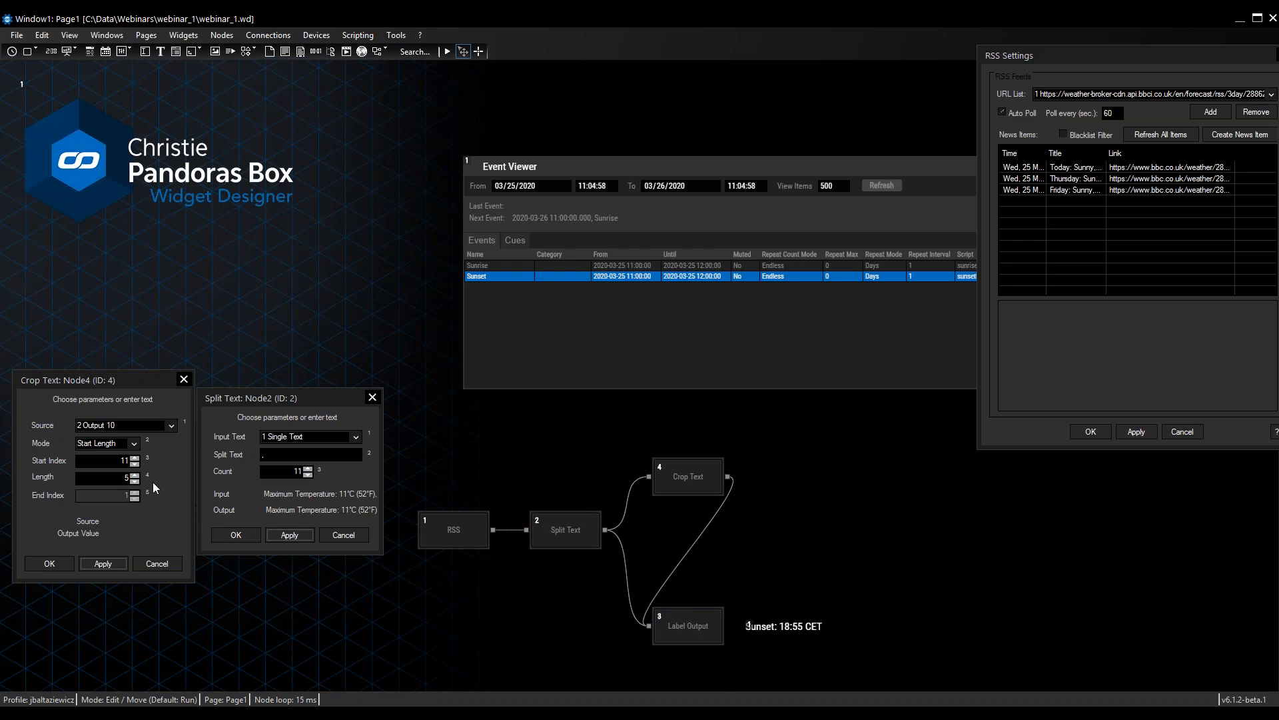
double_click(686, 626)
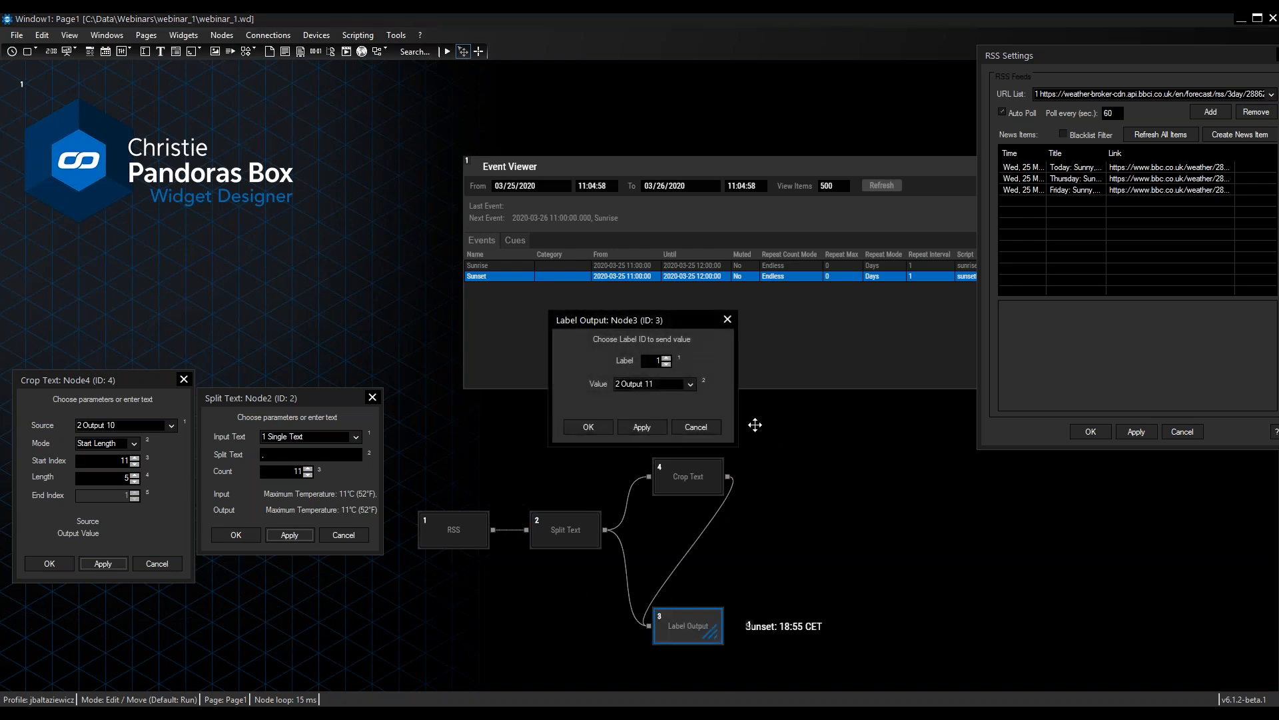
left_click(686, 381)
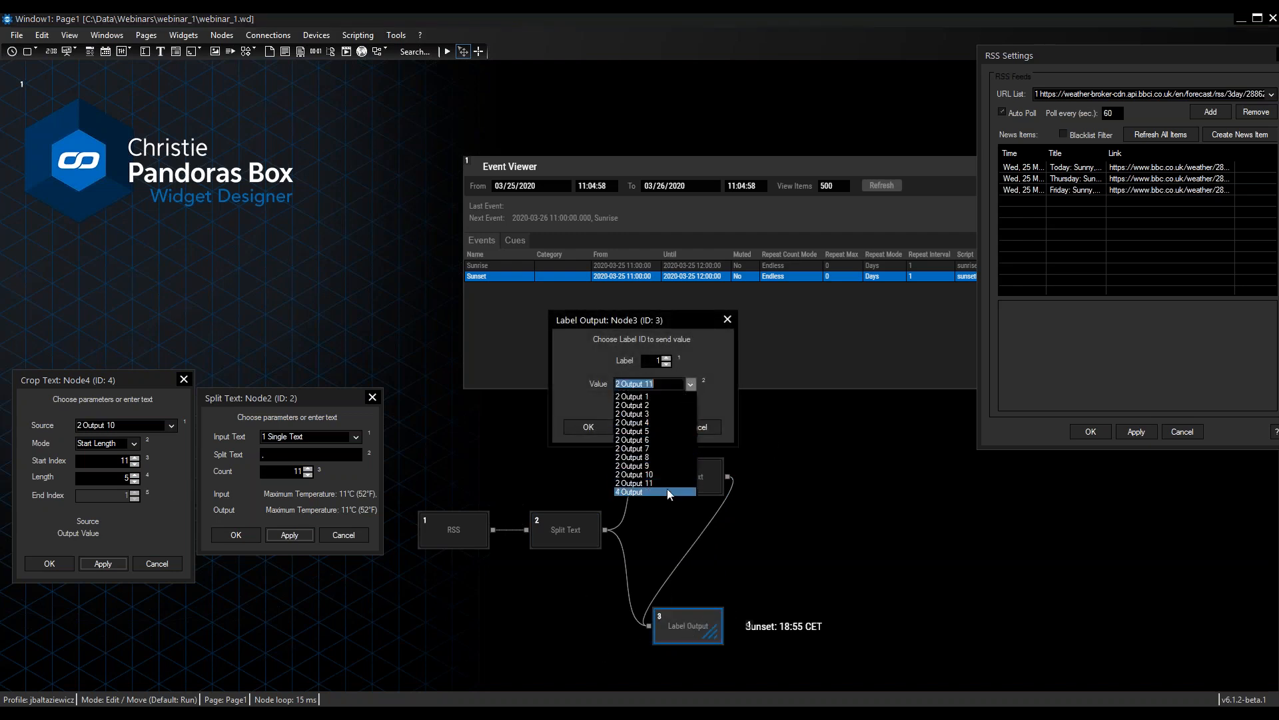
left_click(666, 490)
left_click(651, 426)
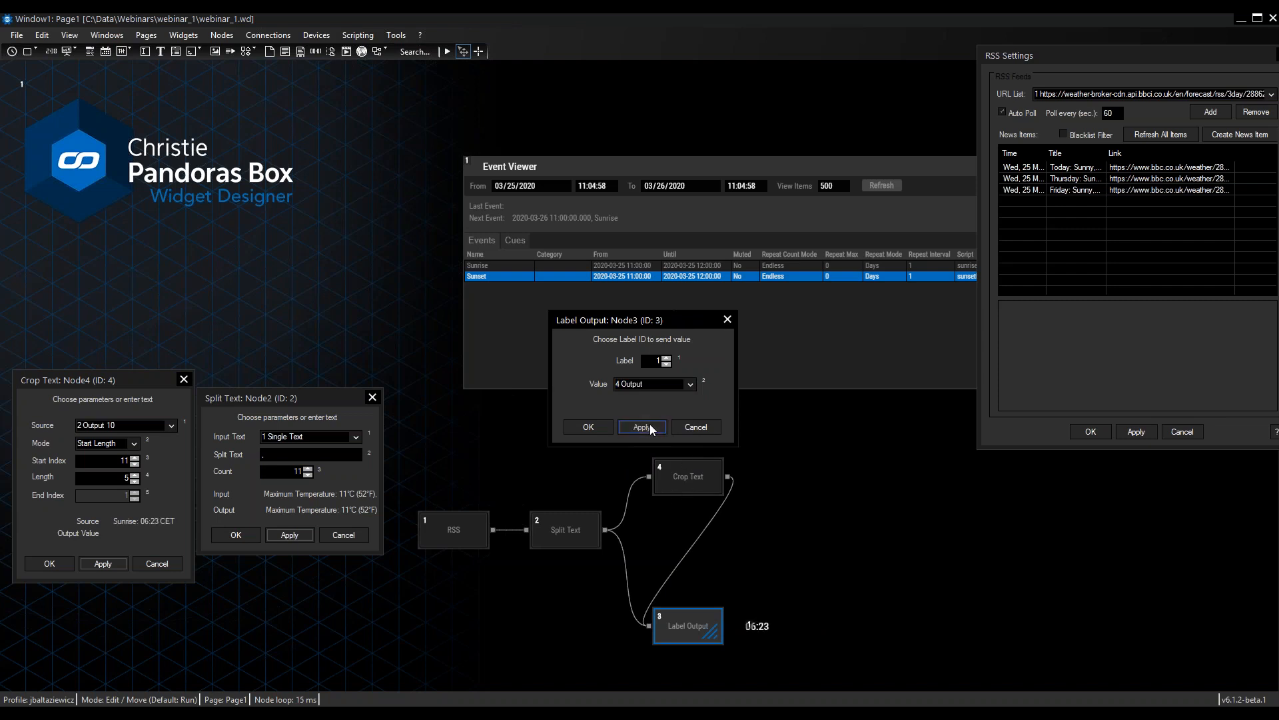
left_click(447, 51)
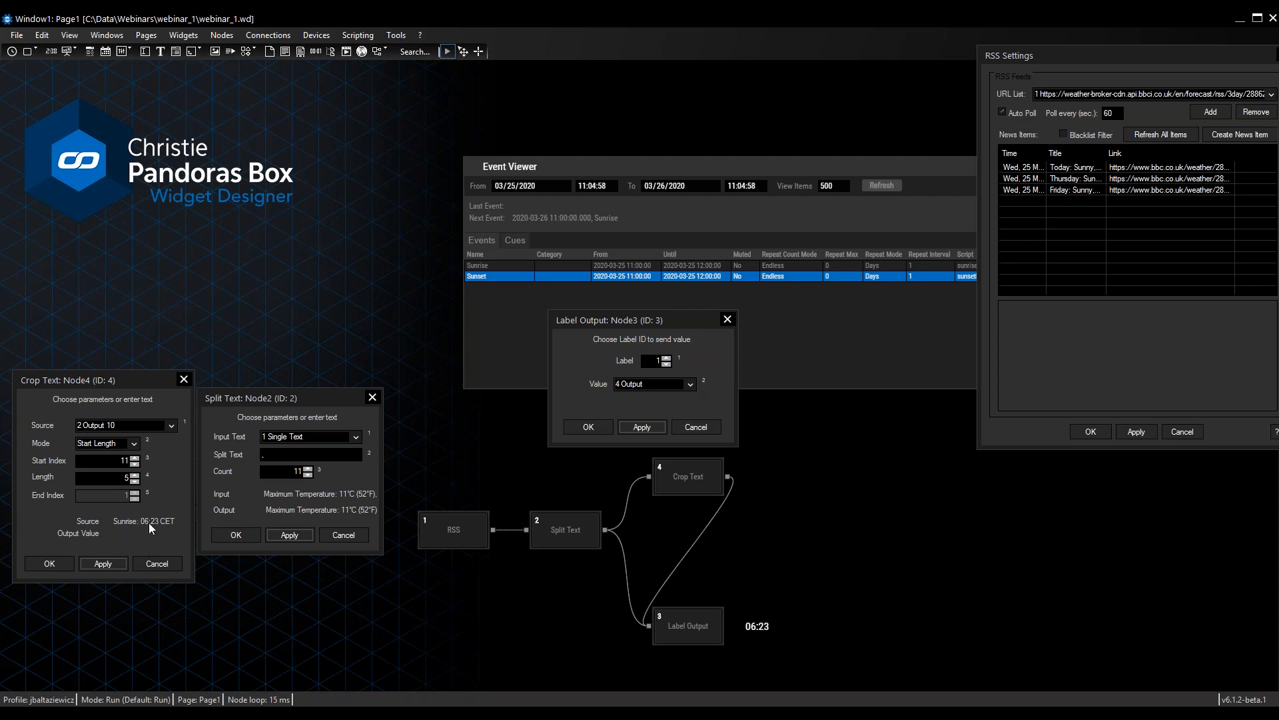
left_click_drag(137, 383, 136, 383)
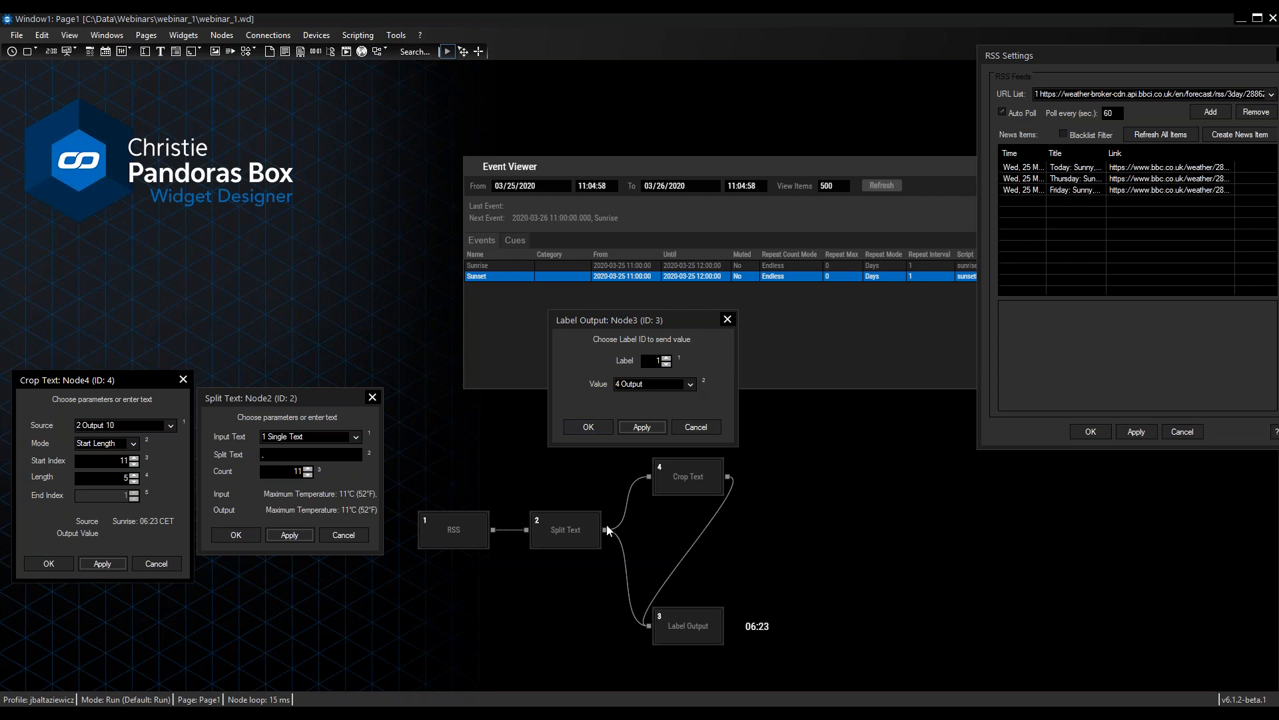
Step: Add a second Crop Text filter node to the first Split Text node's output and place it below the existing Crop Text node
left_click_drag(605, 529, 734, 538)
mouse_move(789, 561)
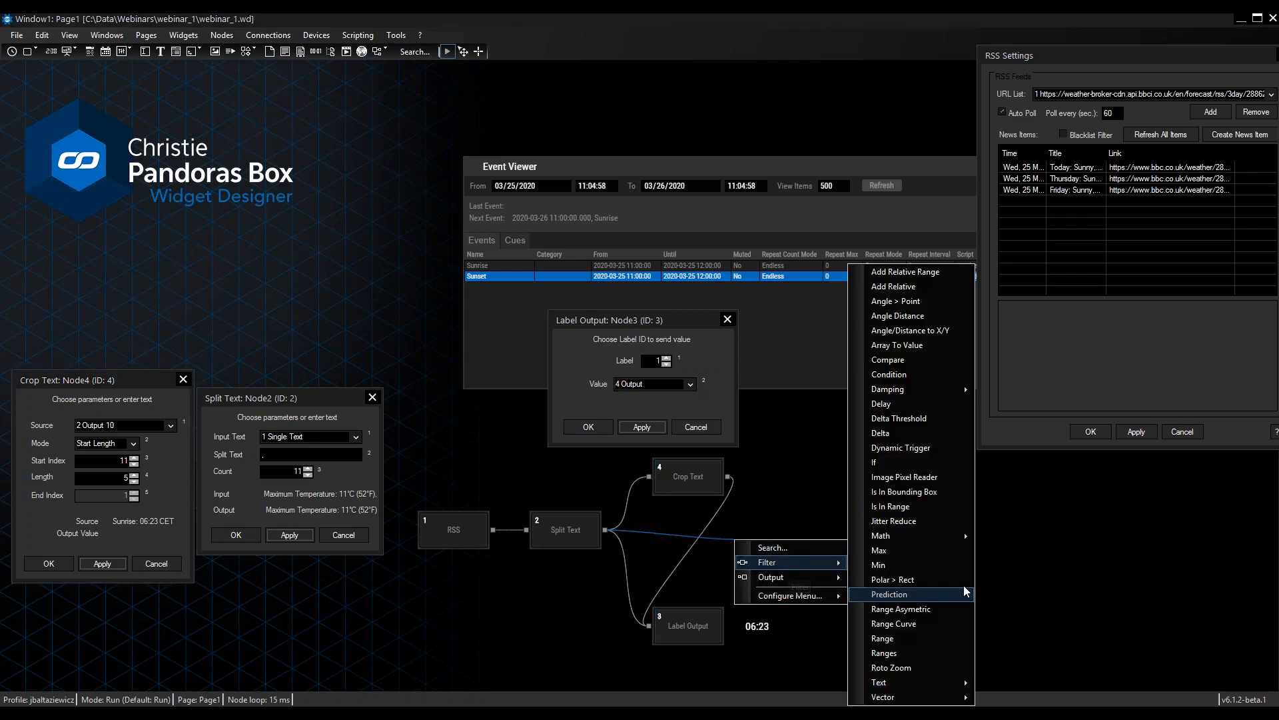
mouse_move(952, 681)
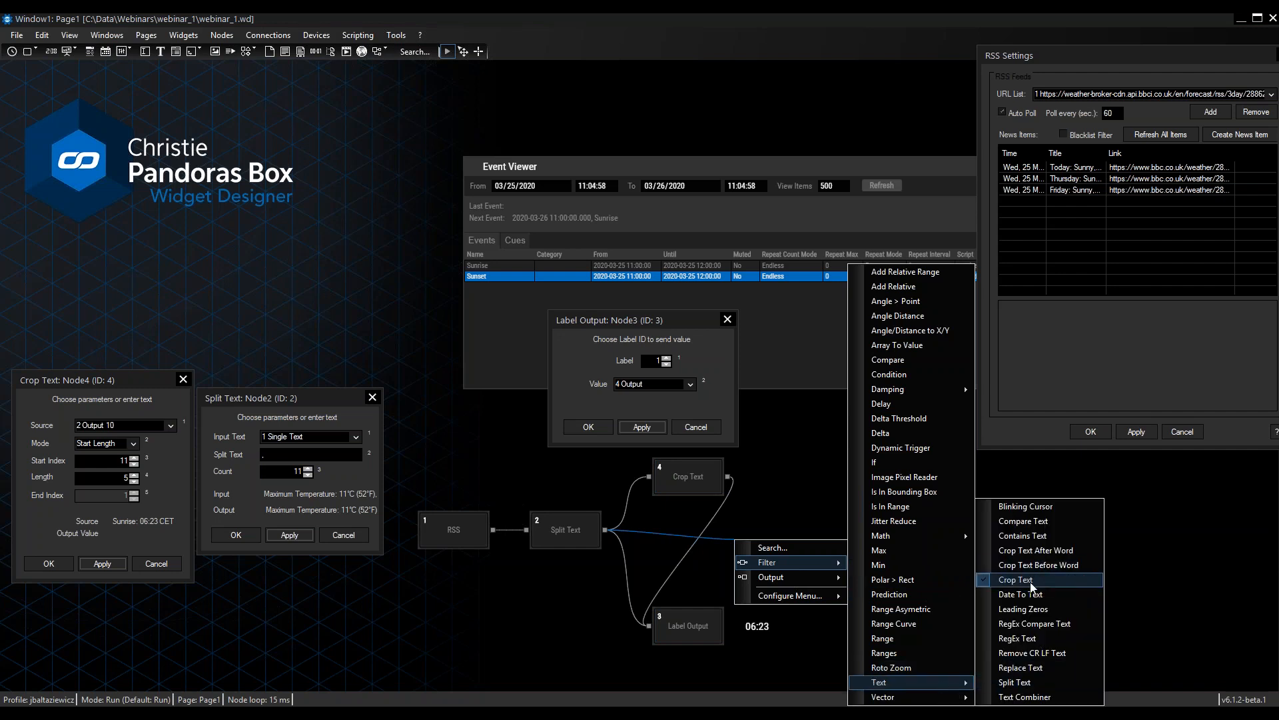
left_click(1016, 579)
left_click_drag(756, 555, 679, 554)
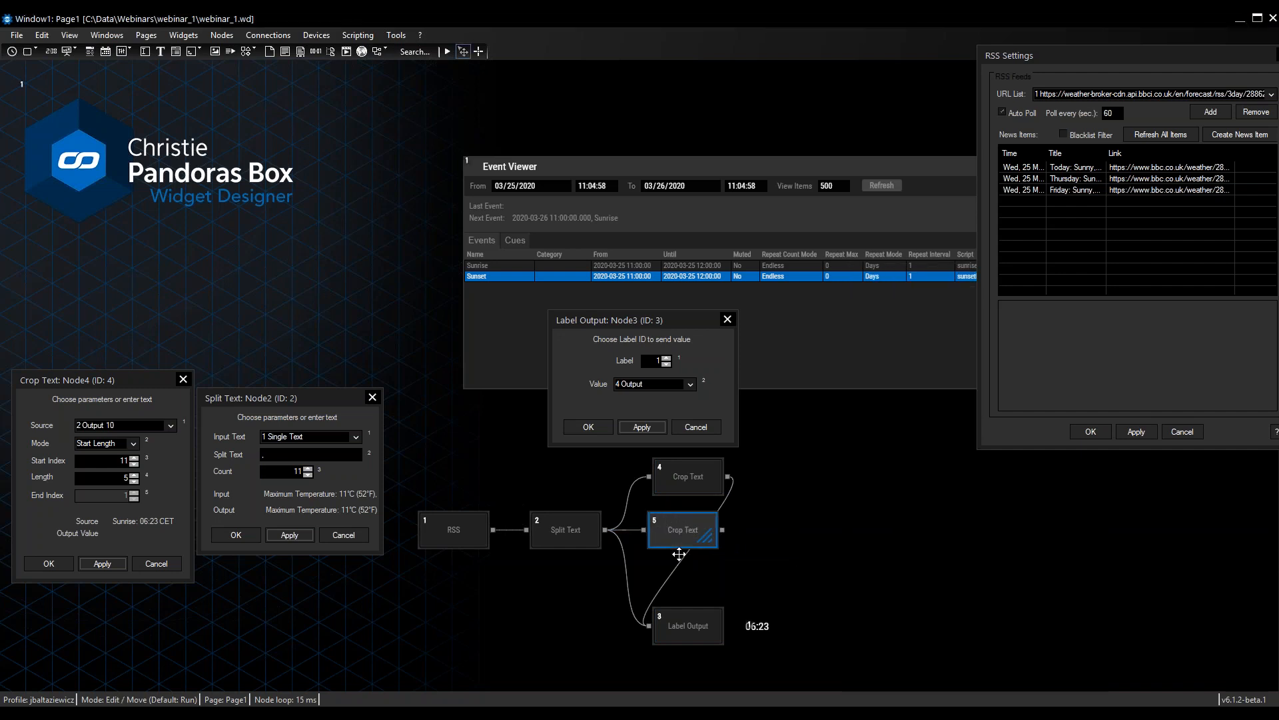
Step: Delete the connection between Crop Text node 4 and Label Output, and close the Label Output settings
left_click(662, 581)
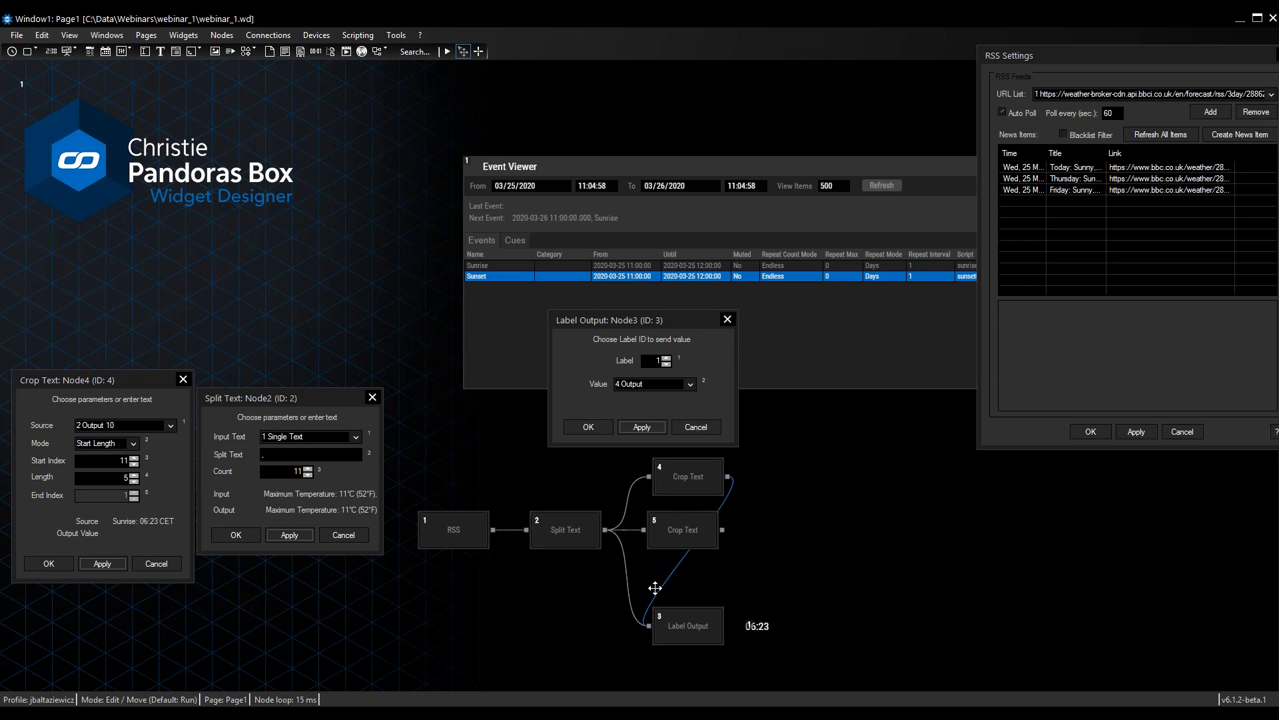
key("Delete")
key("Return")
left_click(589, 427)
Step: Configure Crop Text node 5 with source 2 Output 11, start index 10 and length 5
left_click_drag(679, 536, 685, 535)
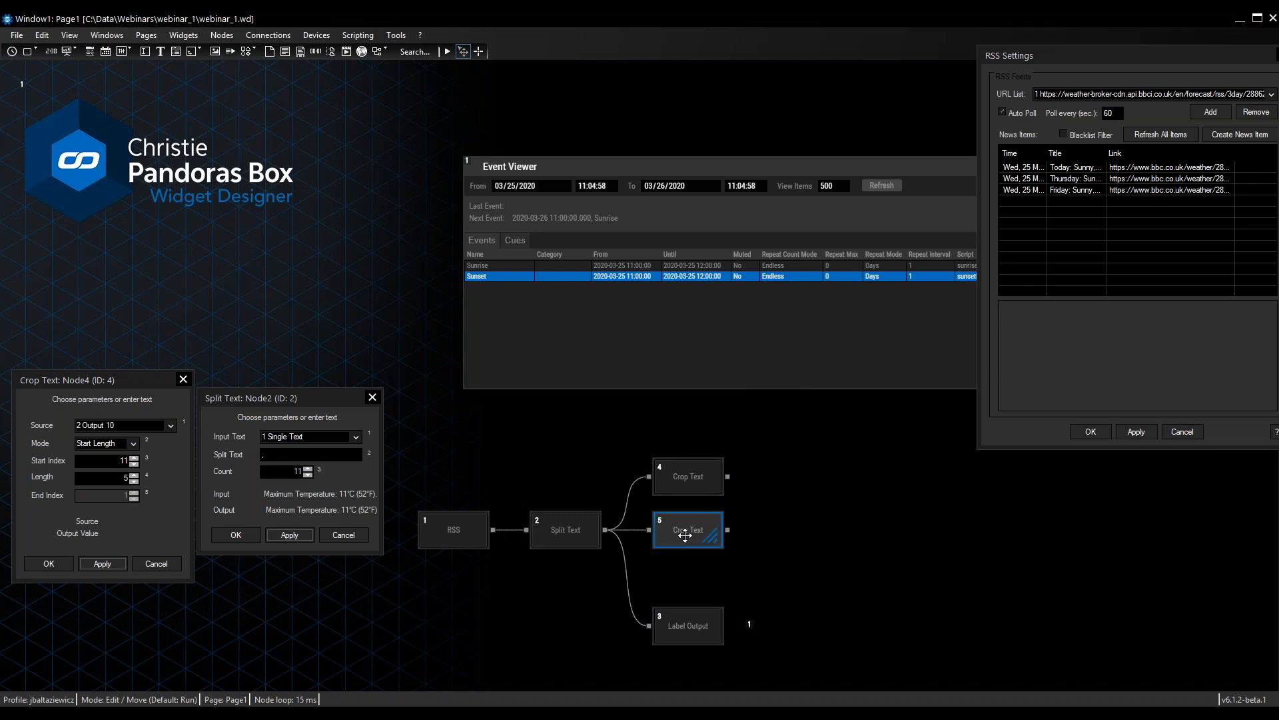
double_click(685, 535)
left_click(711, 327)
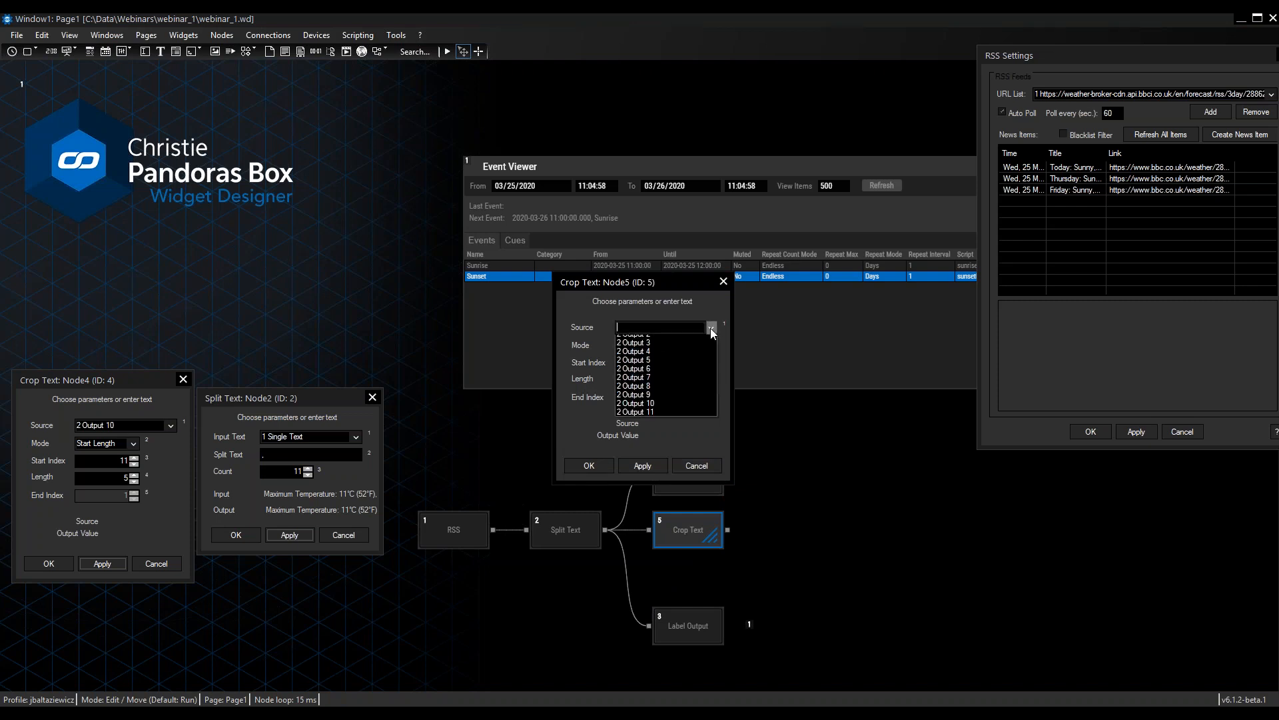
left_click(678, 426)
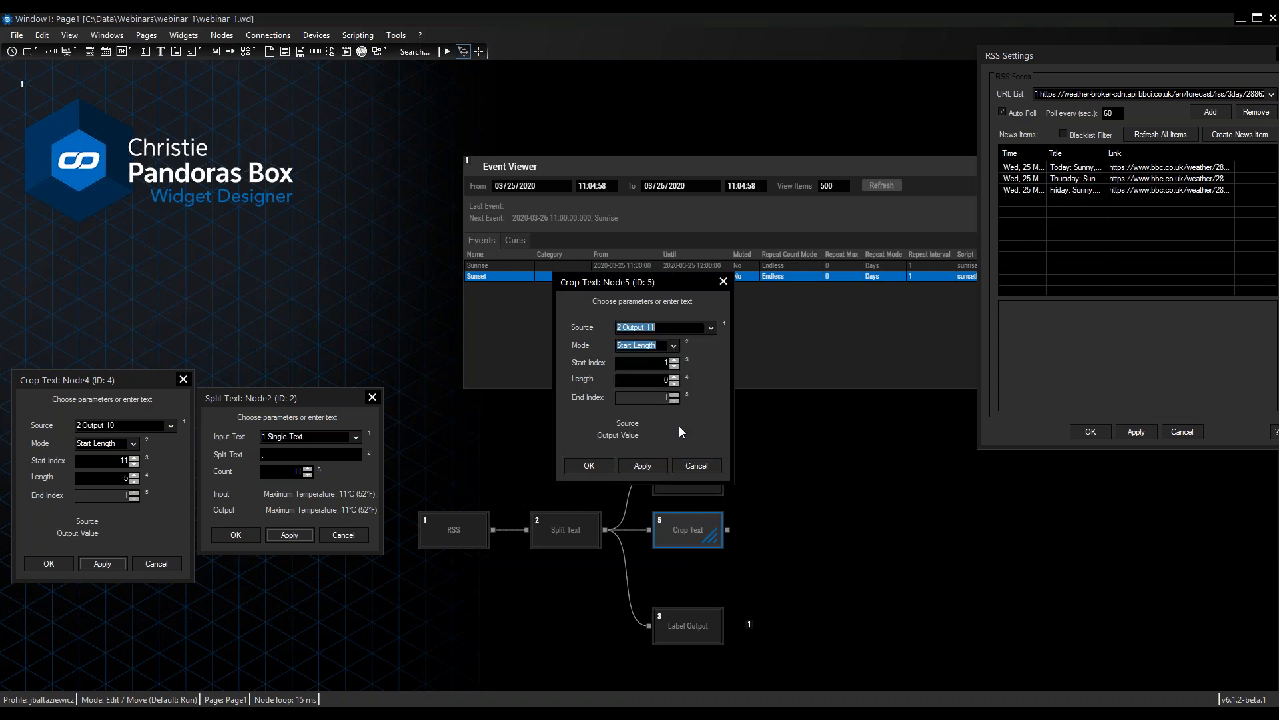
left_click(675, 361)
type("0")
type("5")
left_click(645, 461)
left_click(606, 465)
Step: Connect Crop Text node 5 to Label Output and set the label's value to 5 Output to test the cropped sunset time
left_click_drag(727, 530, 681, 630)
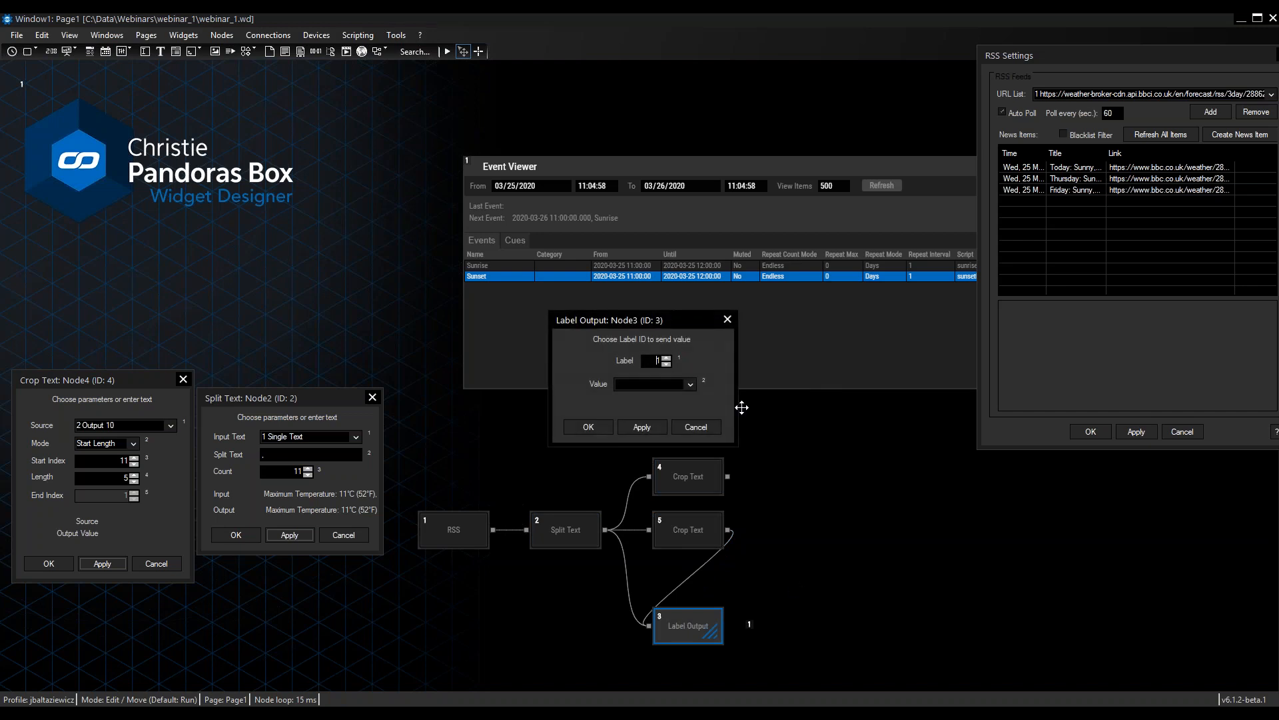
left_click(690, 384)
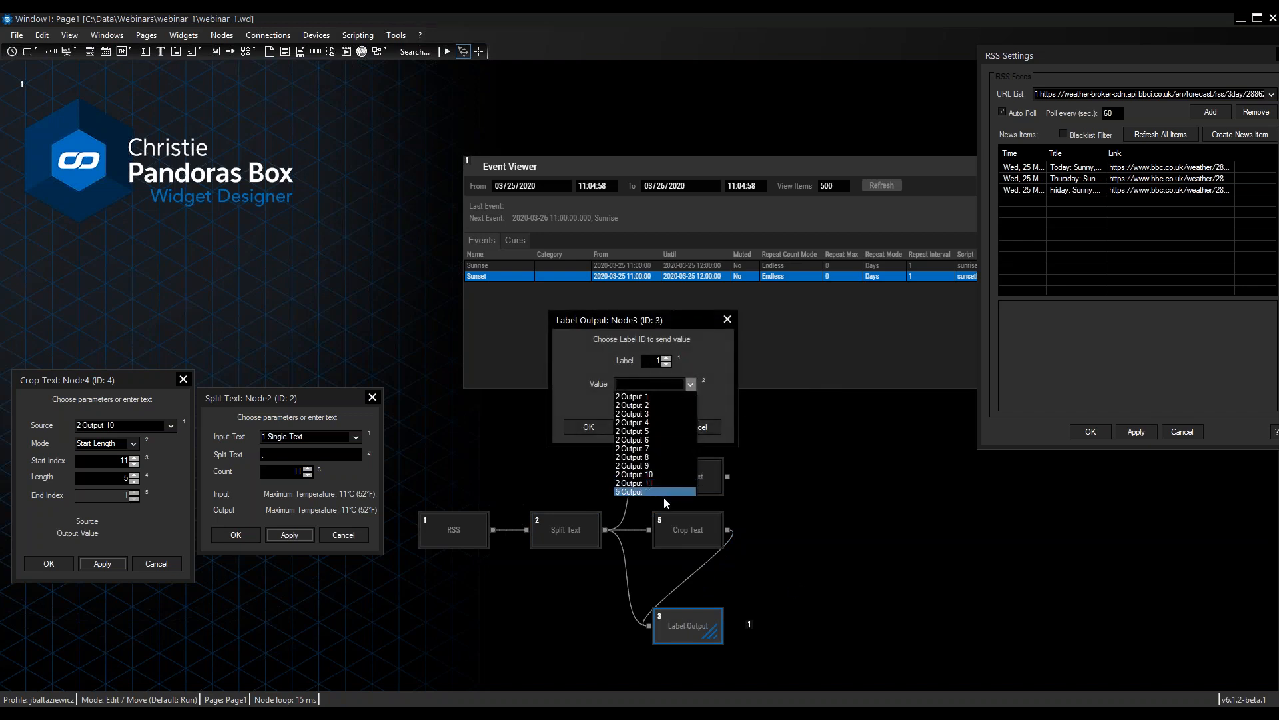
left_click(665, 496)
left_click(690, 385)
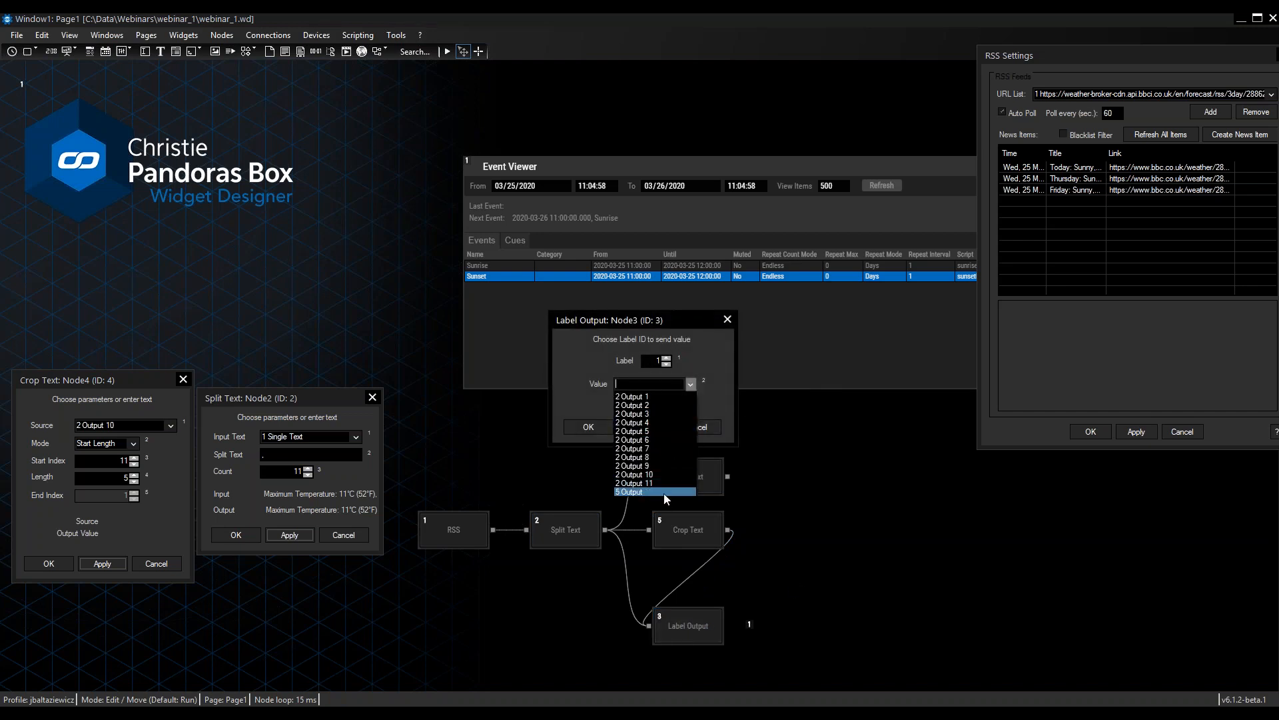
left_click(664, 487)
left_click(606, 428)
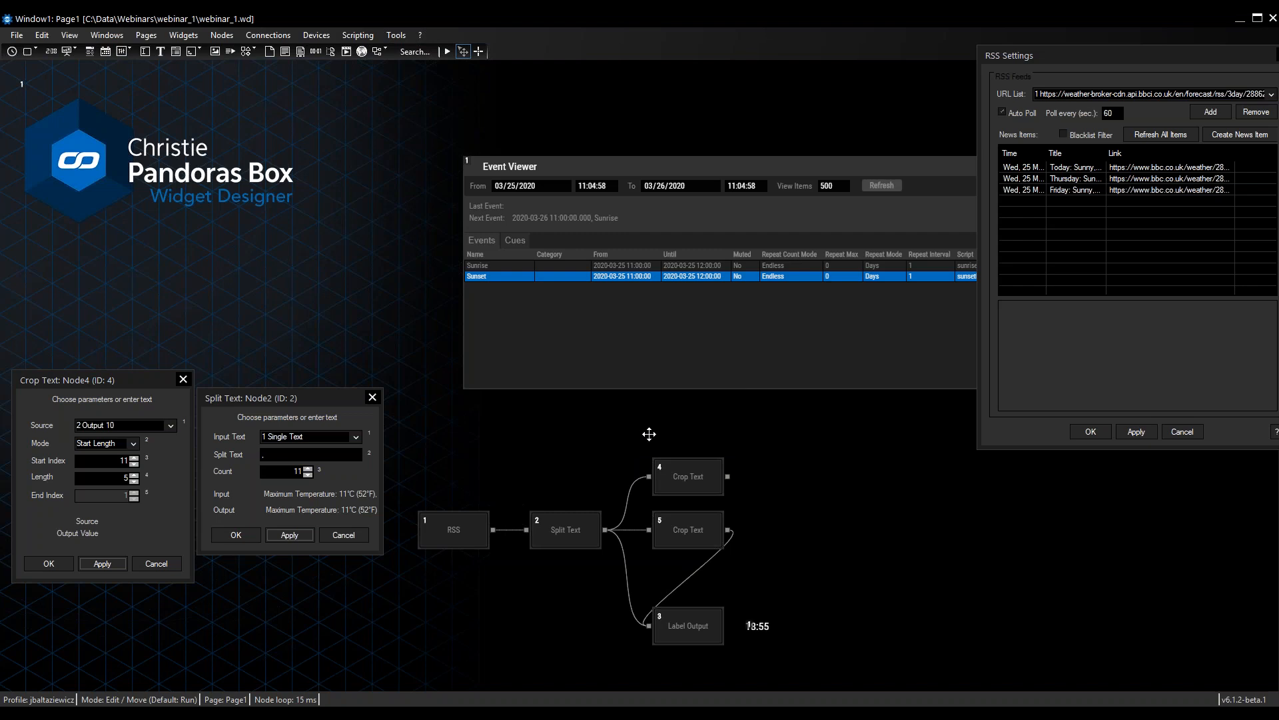
Step: Delete the connection from Crop Text node 5 to Label Output and close the open Split Text and Crop Text settings
left_click(684, 584)
key("Delete")
key("Return")
left_click(372, 398)
left_click(183, 379)
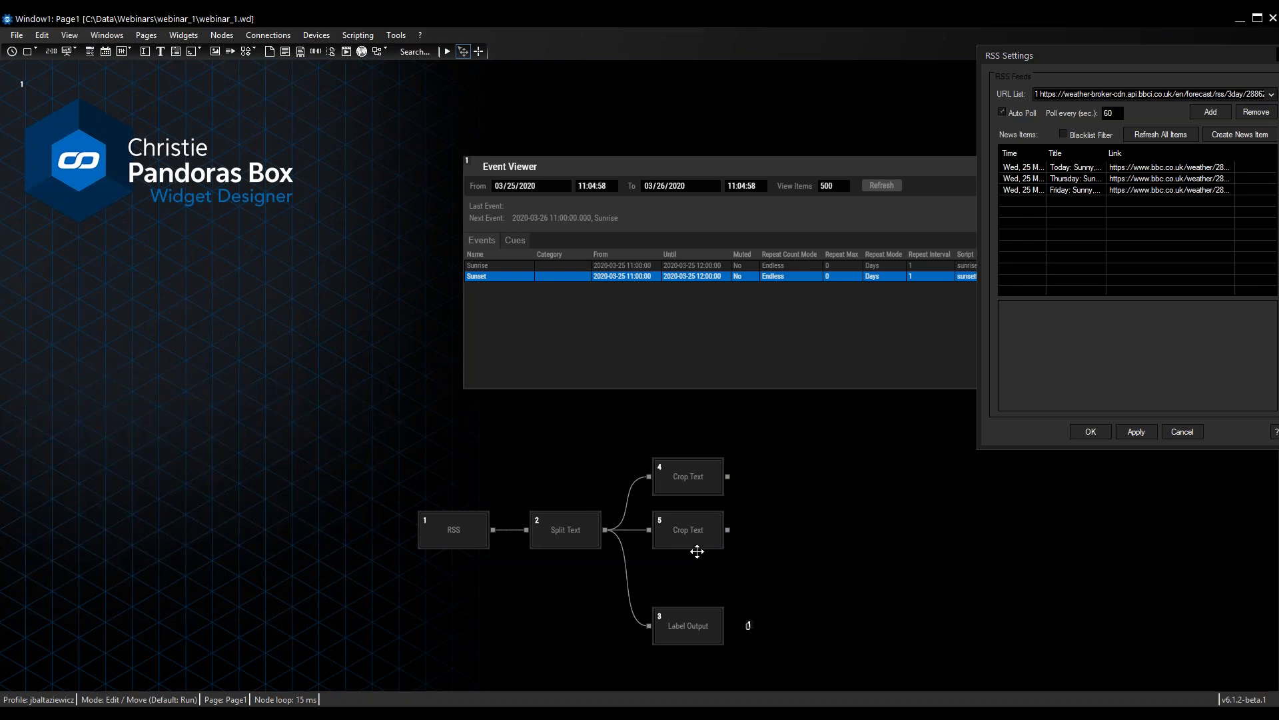
Step: Space out the two Crop Text nodes, add a Split Text filter node to Crop Text node 4's output and align it beside that node
left_click_drag(691, 532, 690, 553)
left_click_drag(691, 477, 771, 476)
mouse_move(825, 495)
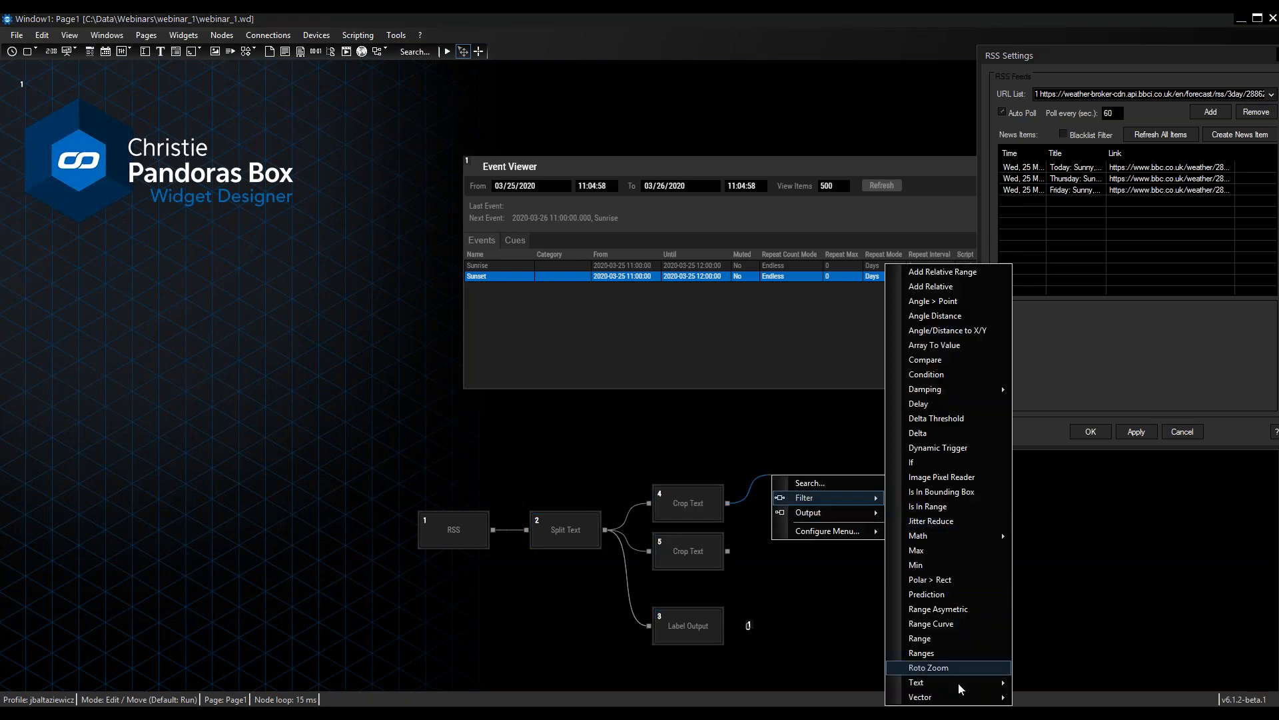
mouse_move(985, 683)
left_click(1052, 681)
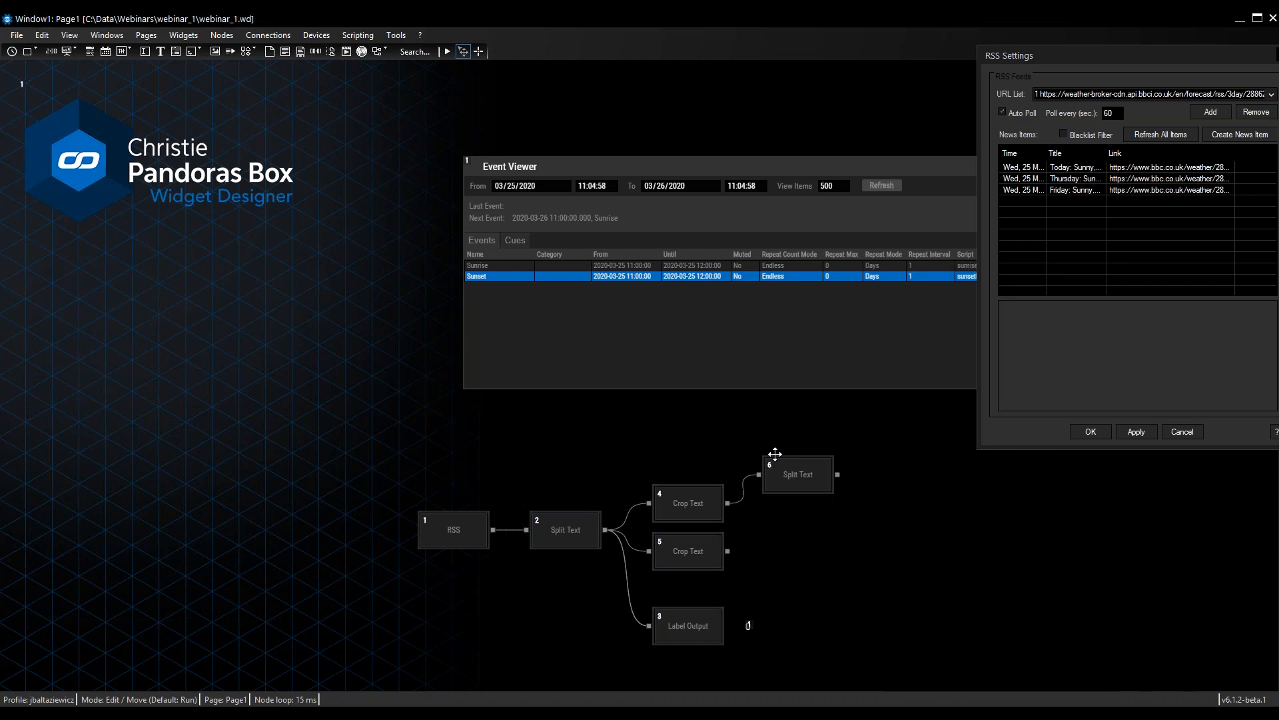
left_click_drag(800, 474, 792, 504)
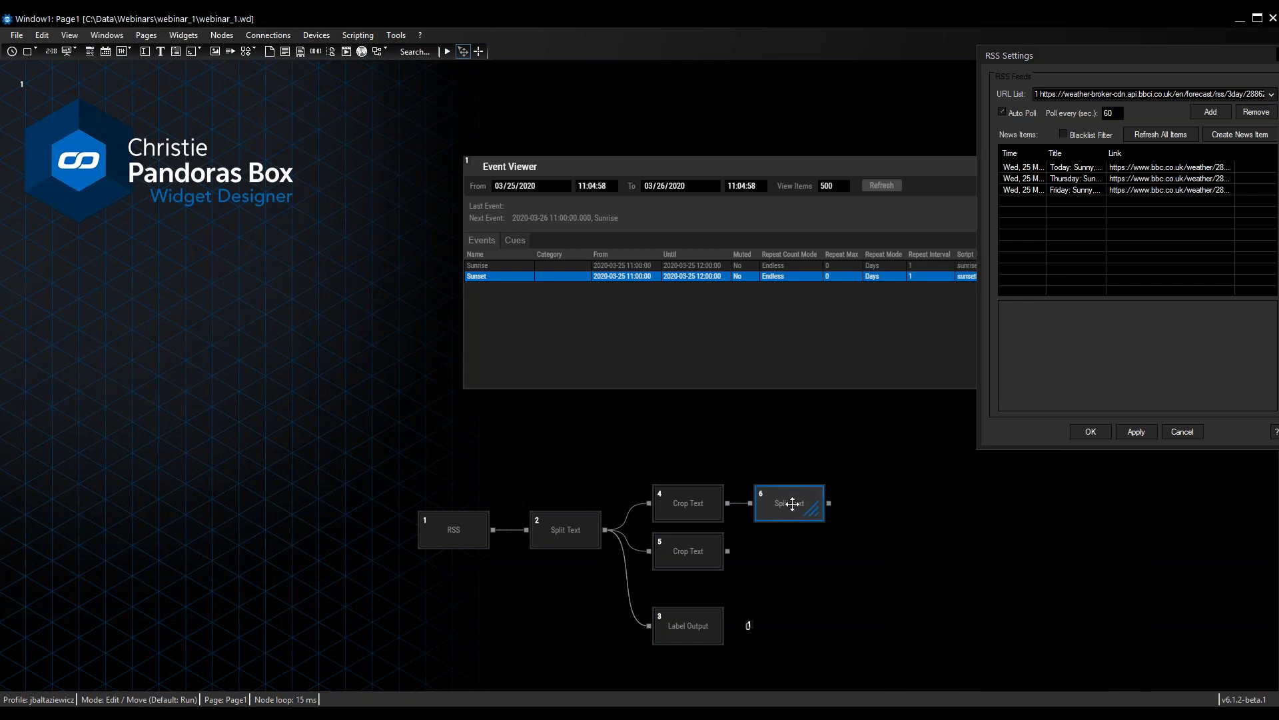
Step: Configure Split Text node 6 with input text 4 Output, a colon as the split text and a count of 2
double_click(791, 503)
left_click(709, 344)
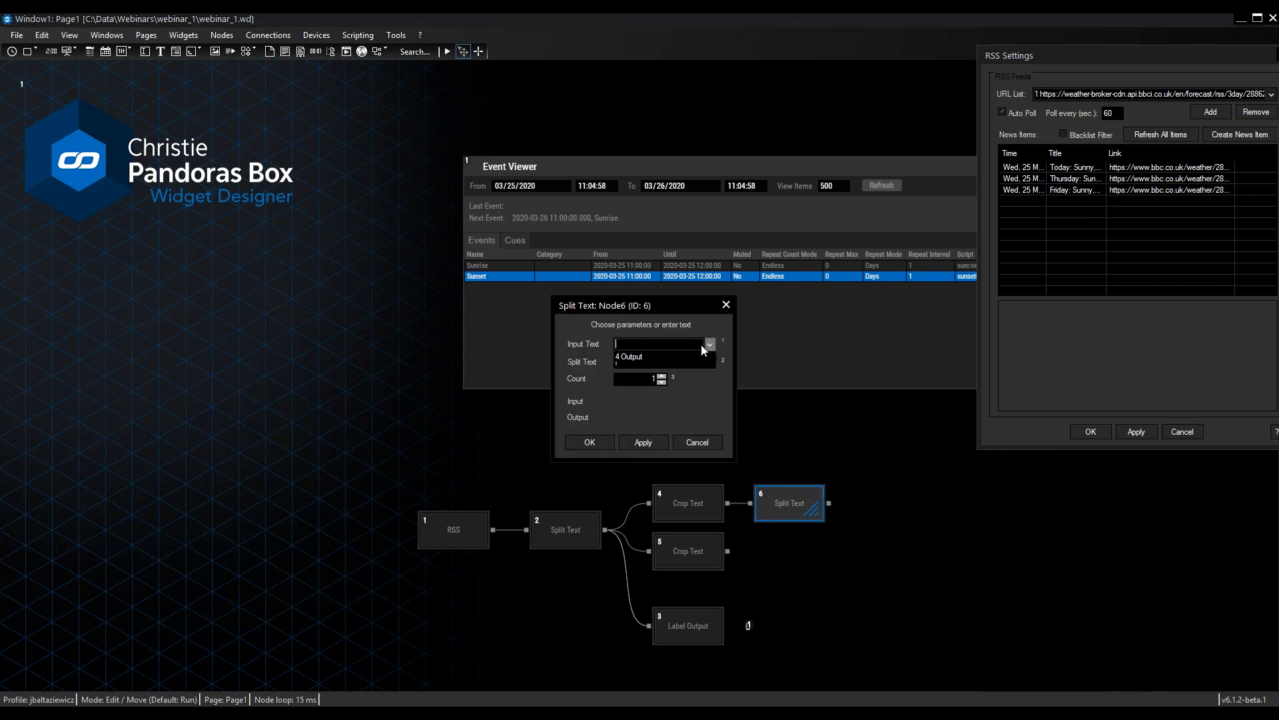
left_click(693, 356)
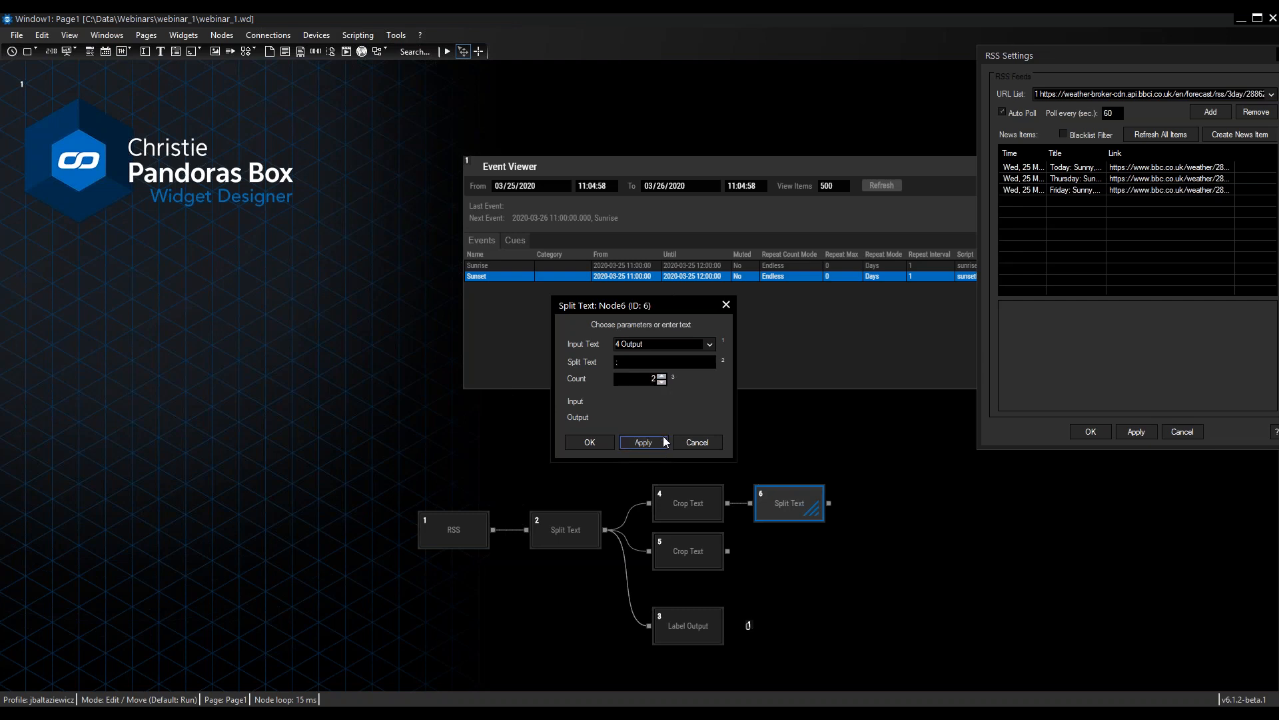
left_click(591, 442)
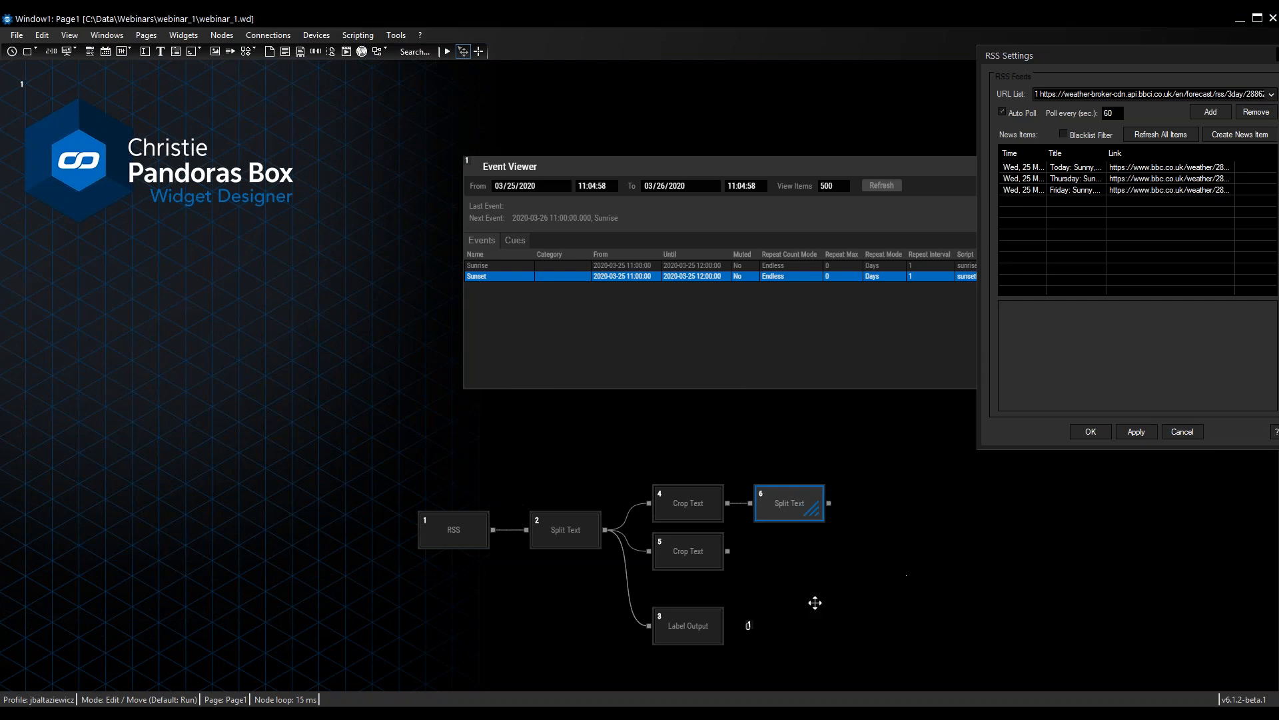
Step: Add a generic Variable Output node to the output of Split Text node 6
left_click_drag(828, 503, 865, 454)
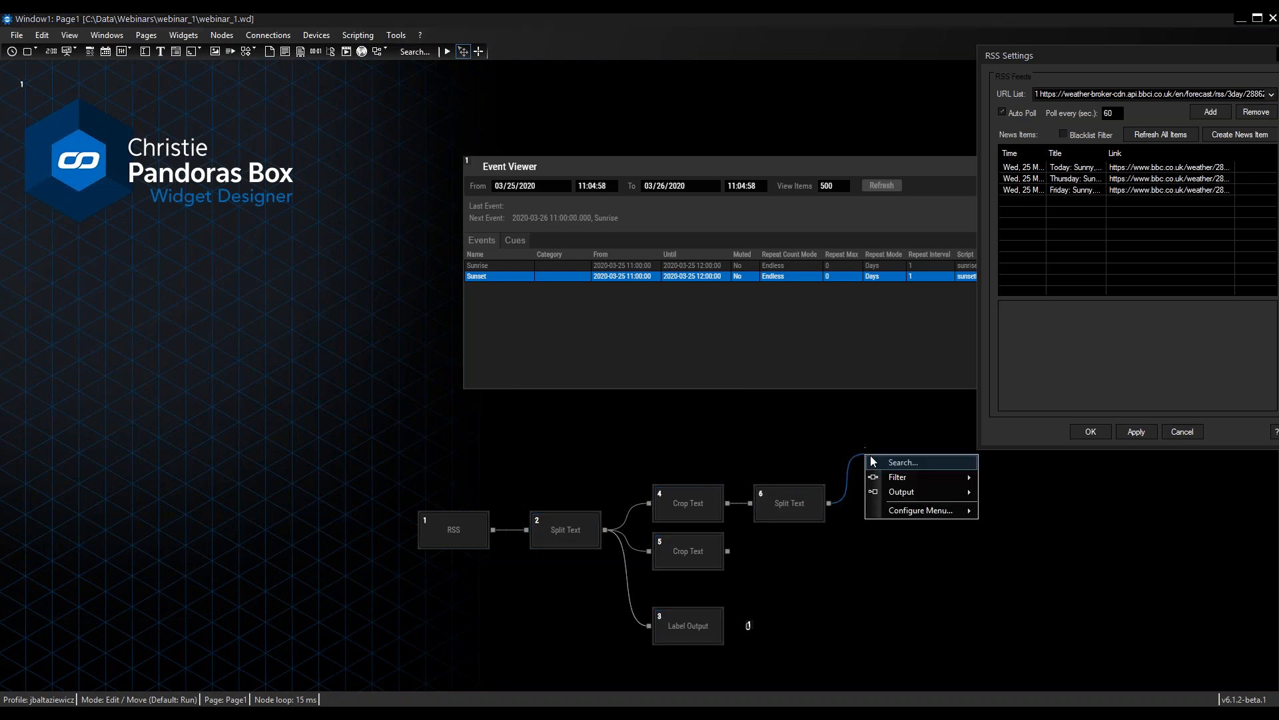
mouse_move(913, 491)
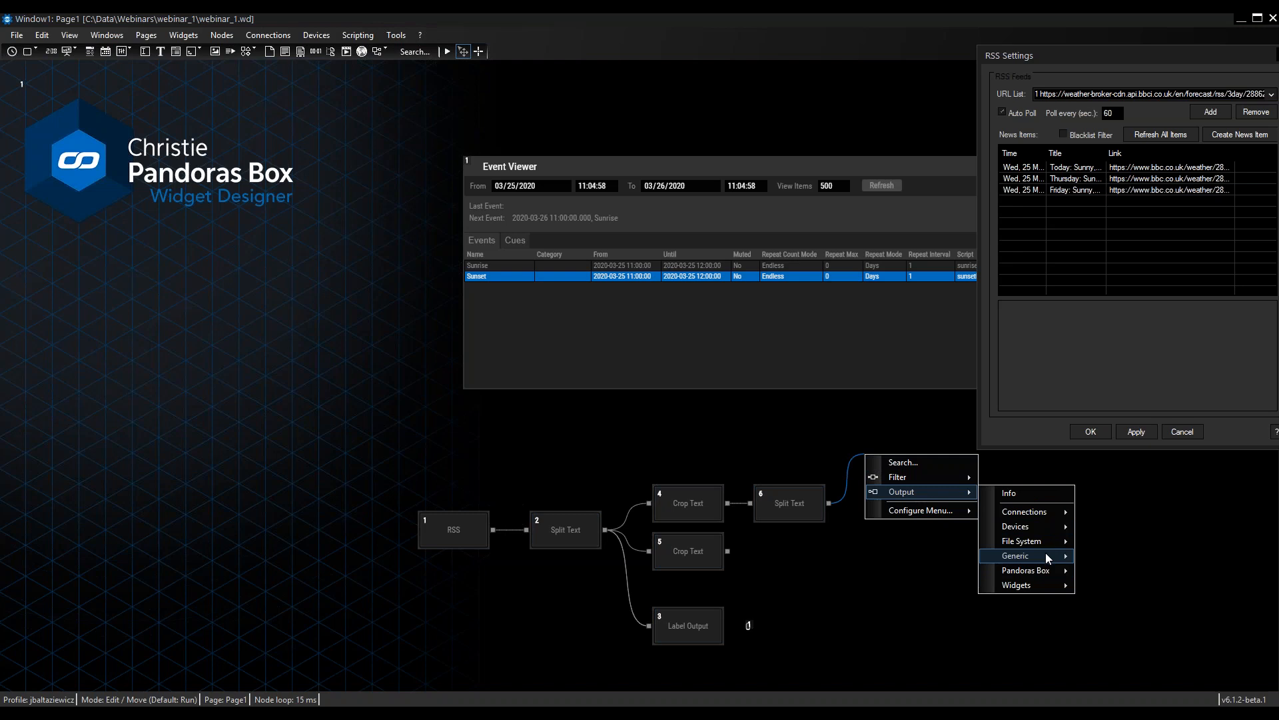
mouse_move(1046, 553)
left_click(1126, 587)
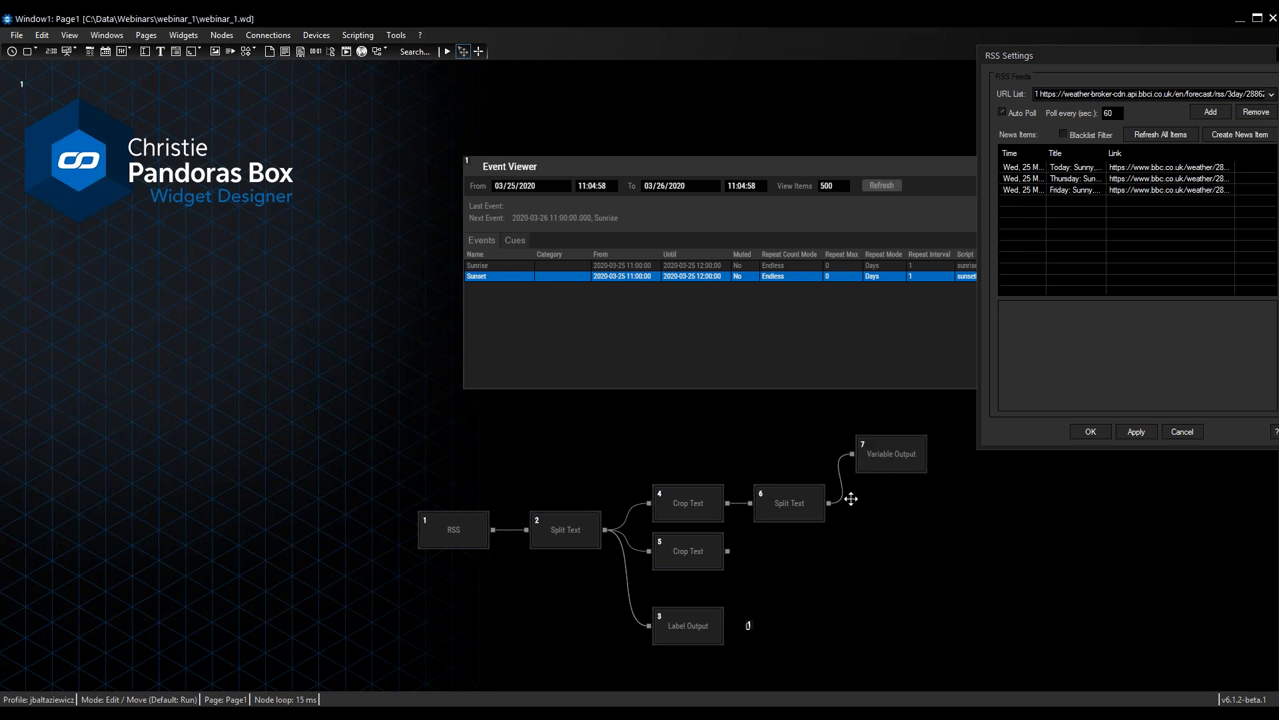
Step: Configure Variable Output node 7 with the name sunrise_HH and the value 6 Output 1
left_click(896, 455)
double_click(899, 459)
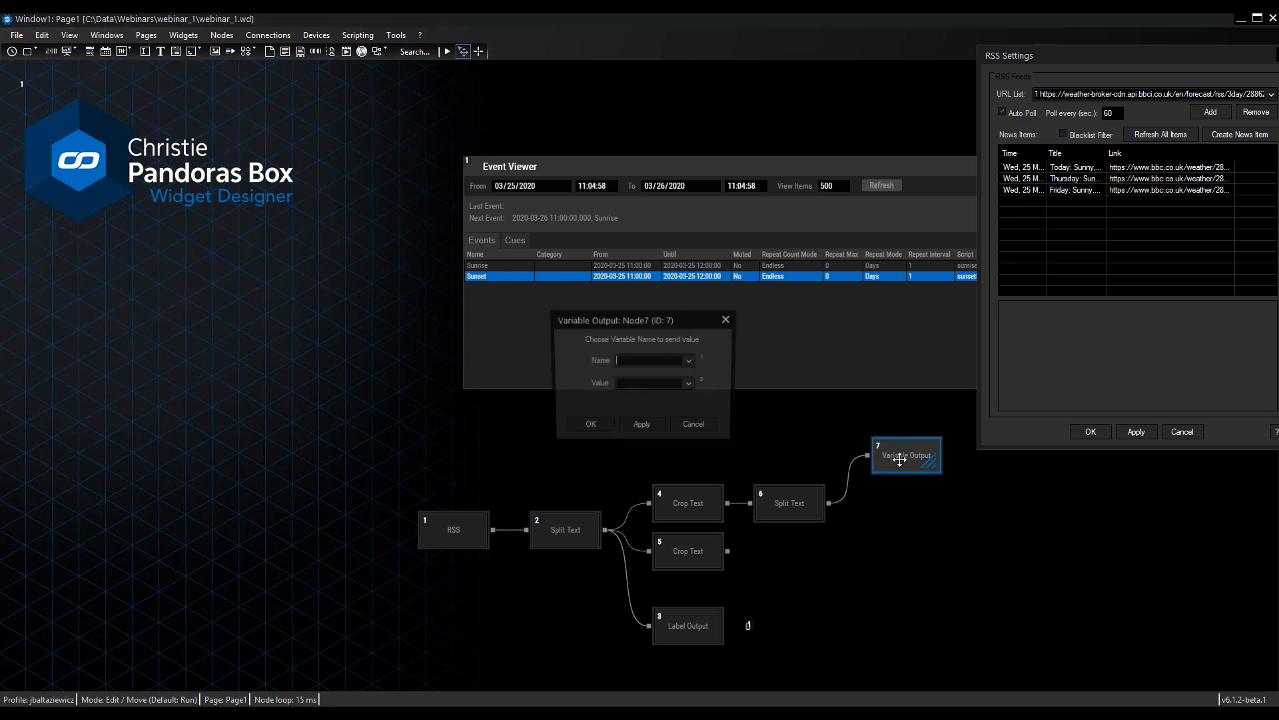
left_click(690, 359)
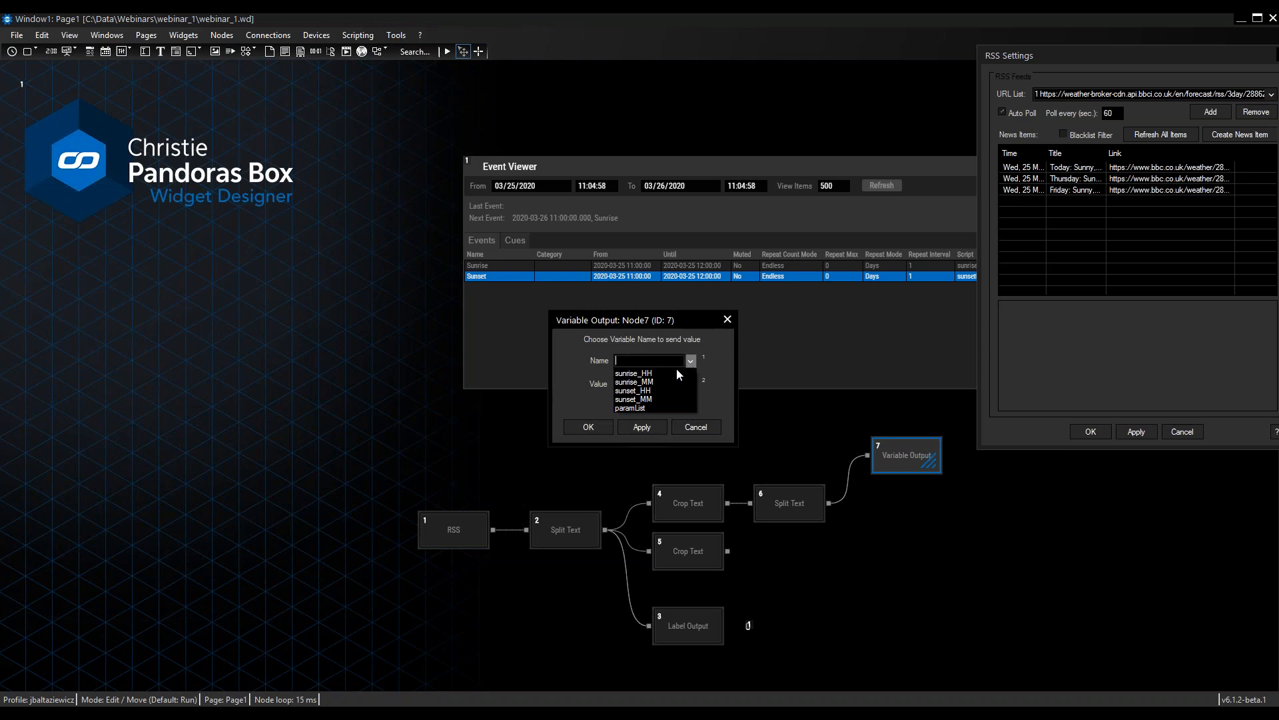
left_click(674, 373)
left_click(690, 384)
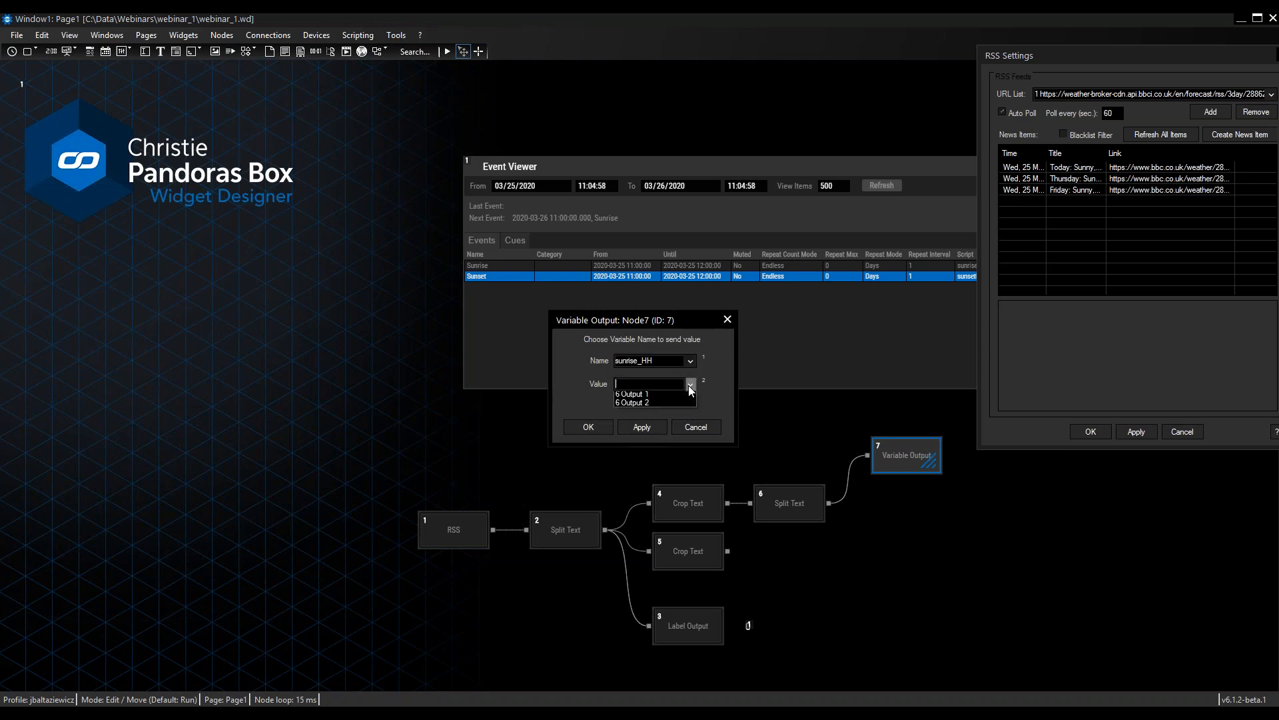
left_click(678, 393)
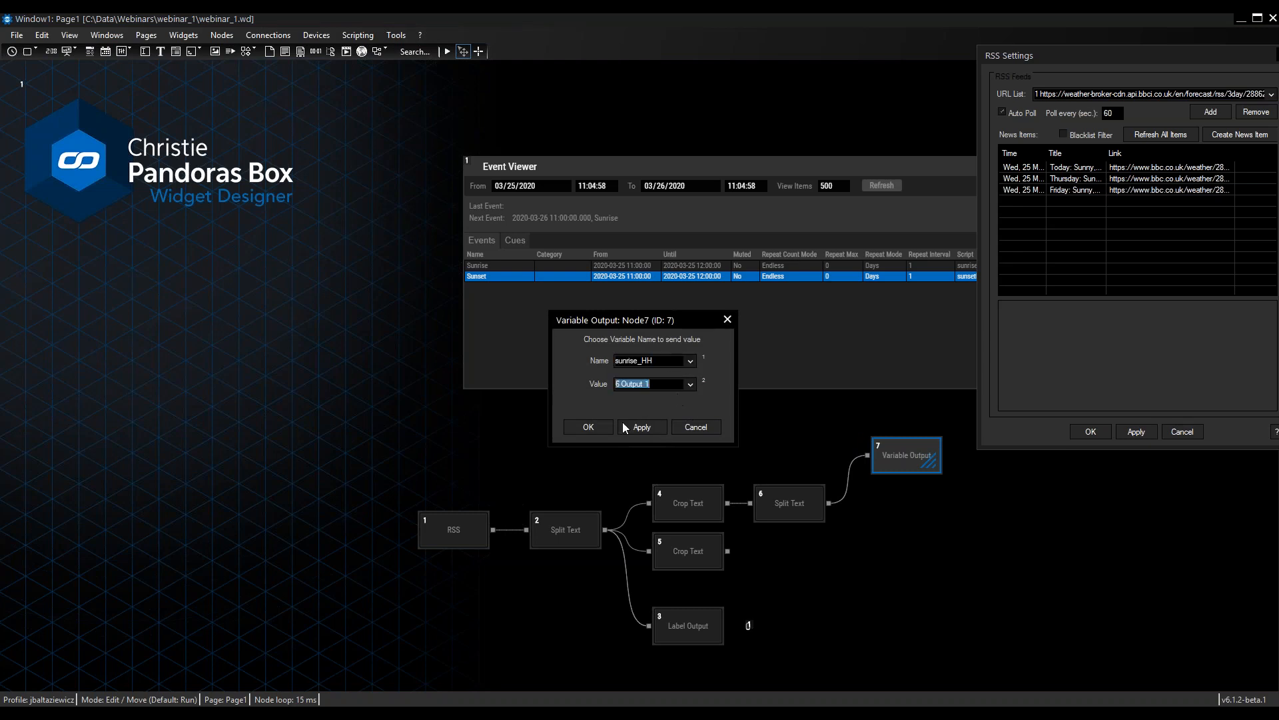
left_click(588, 426)
Step: Duplicate Variable Output node 7 and set the copy to the name sunrise_MM and the value 6 Output 2
left_click_drag(841, 500, 833, 503)
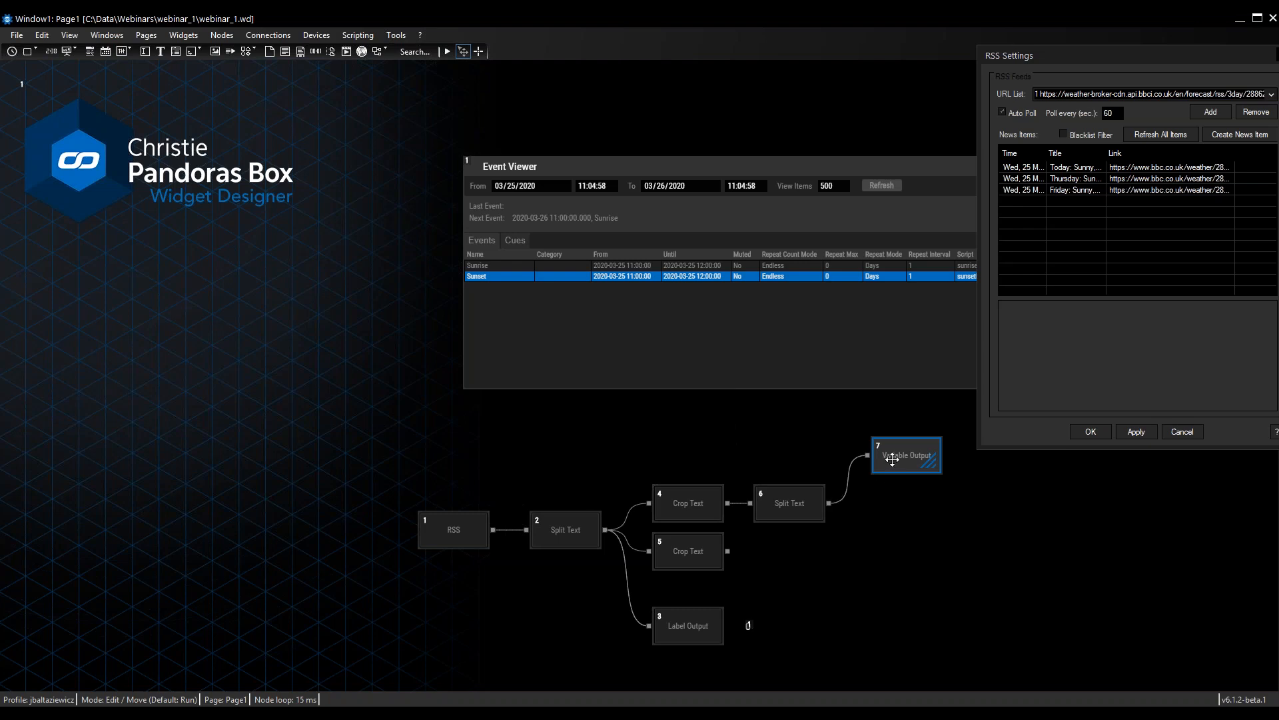
key("ctrl+v")
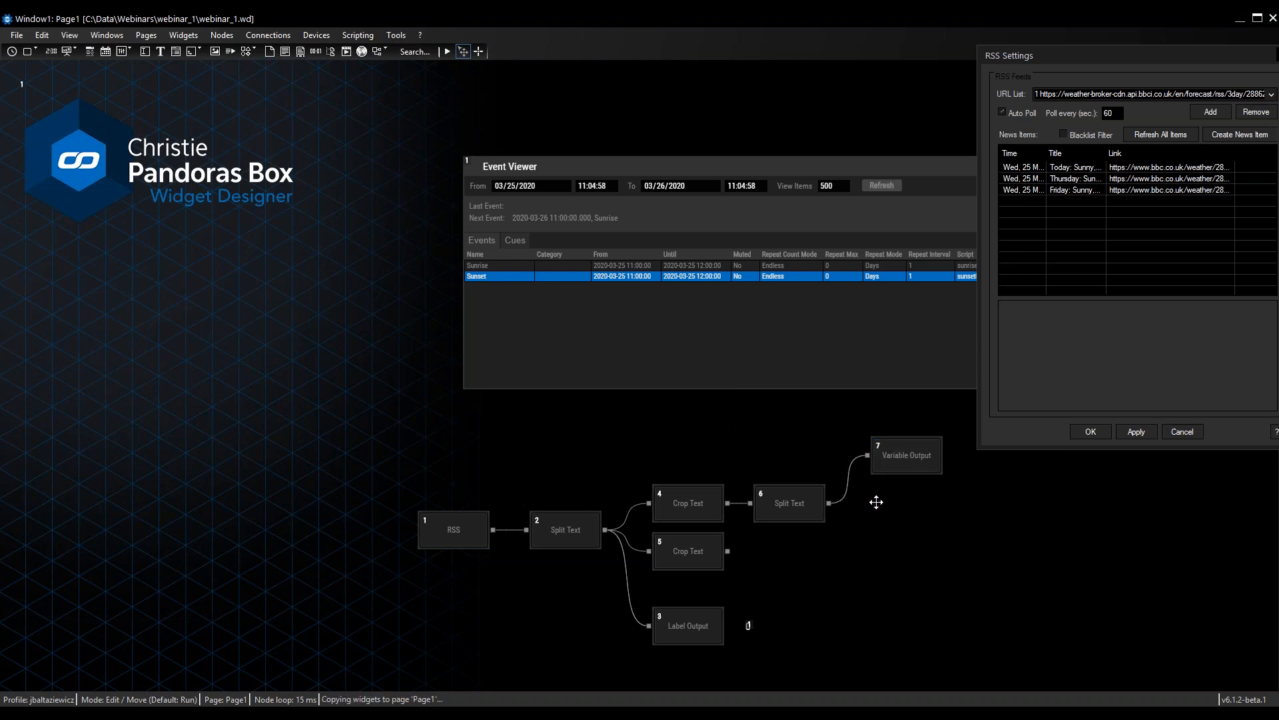
double_click(891, 519)
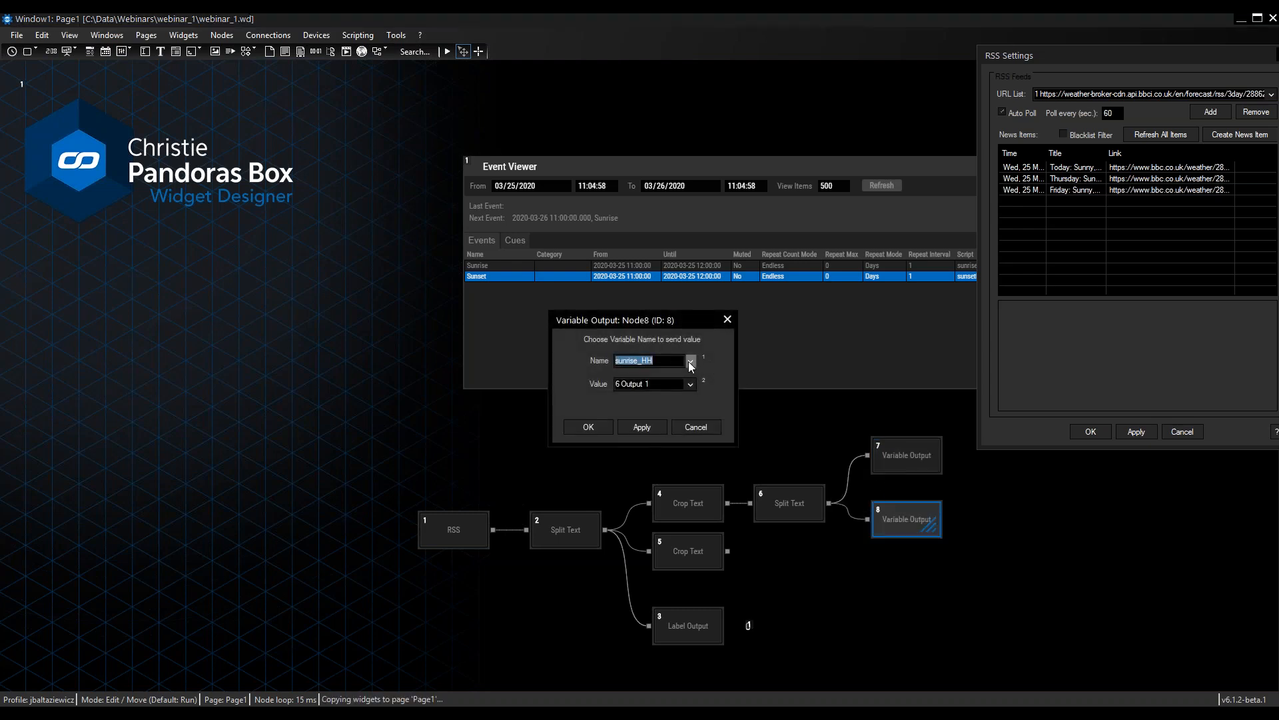
left_click(690, 361)
left_click(677, 381)
left_click(689, 382)
left_click(674, 403)
left_click(650, 426)
left_click(588, 426)
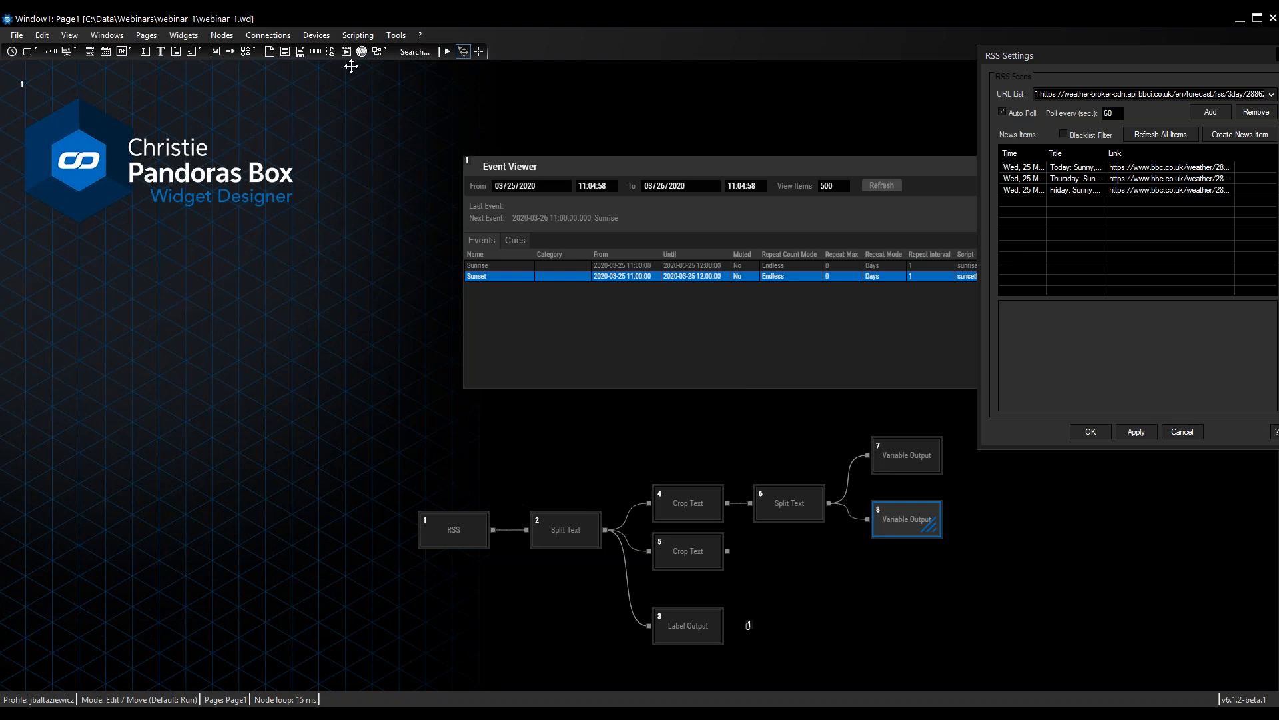
Step: Check the values of sunrise_HH and sunrise_MM in the Variable List, and close the list
left_click(358, 34)
left_click(368, 65)
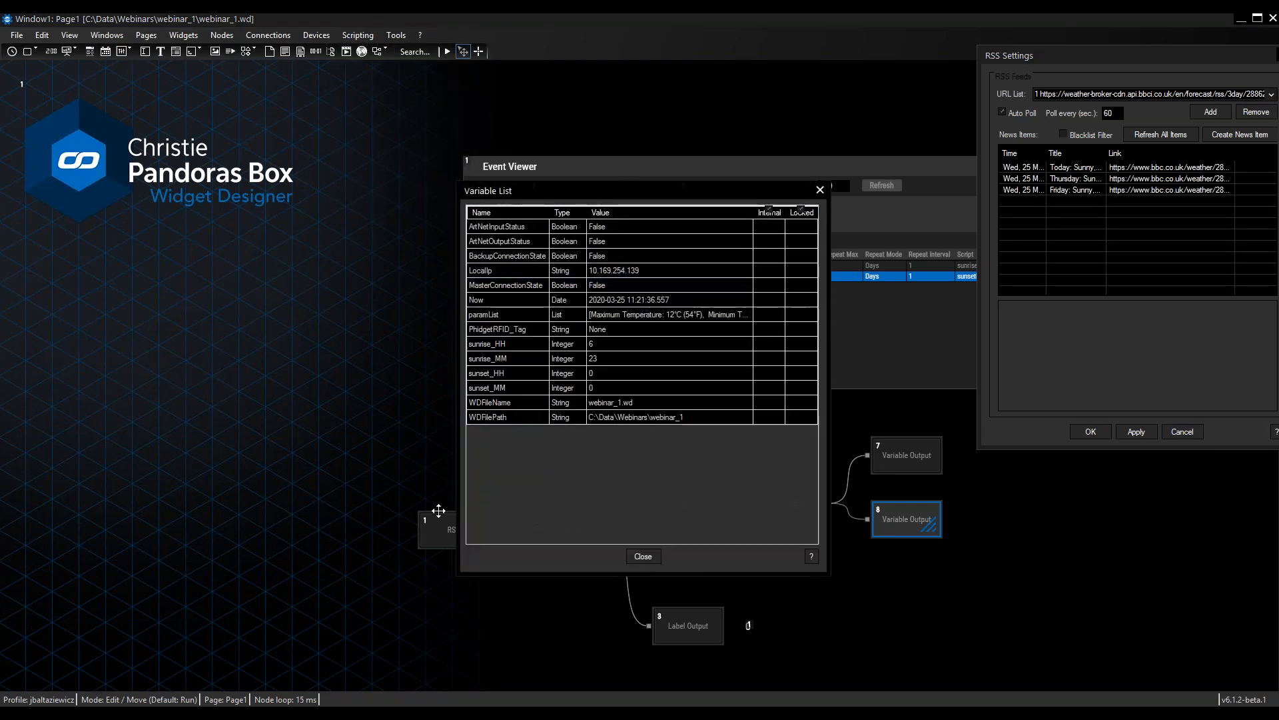
left_click(532, 344)
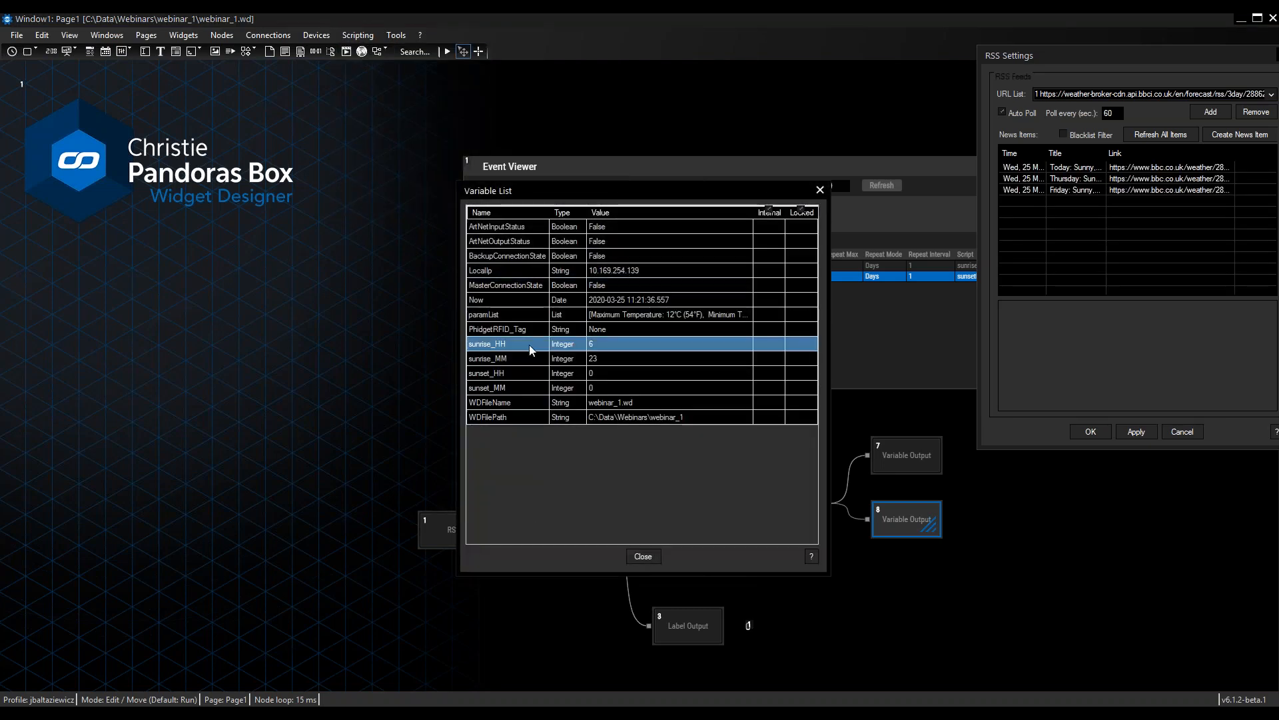
left_click(616, 361)
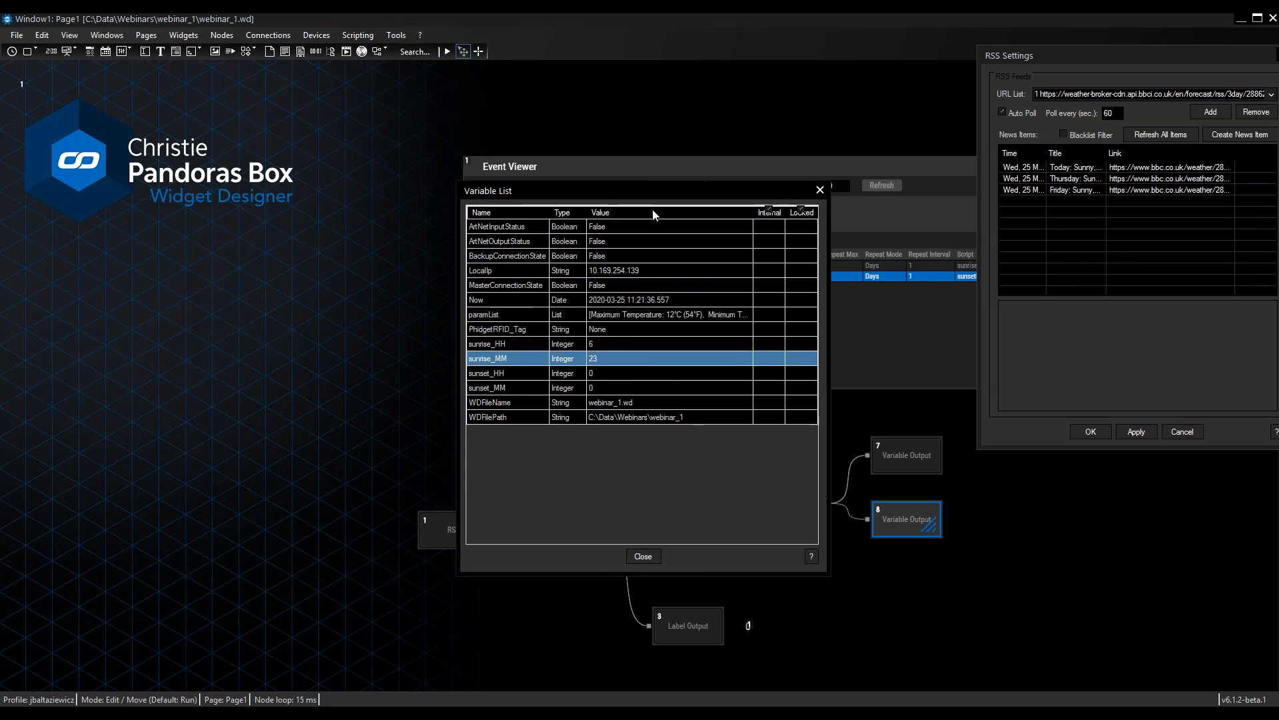
left_click(820, 193)
Step: Move the two Variable Output nodes closer together and duplicate them along with Split Text node 6
left_click_drag(890, 458, 890, 524)
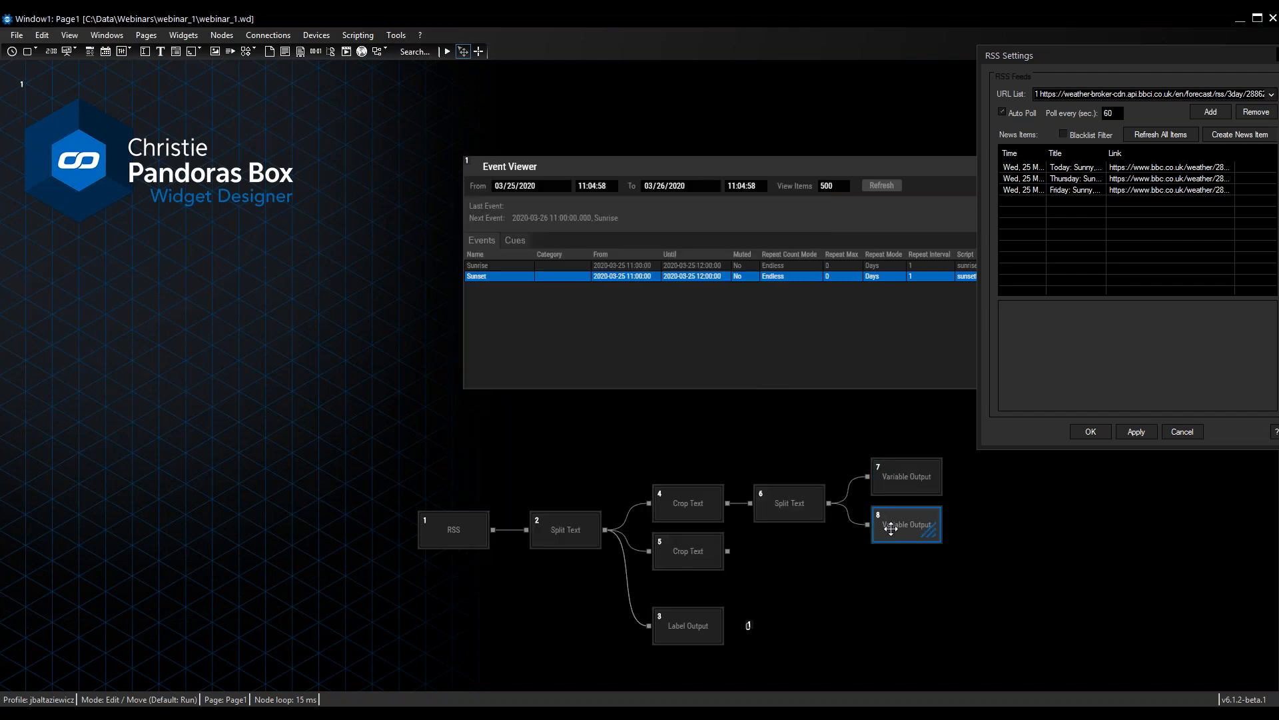
left_click(981, 574)
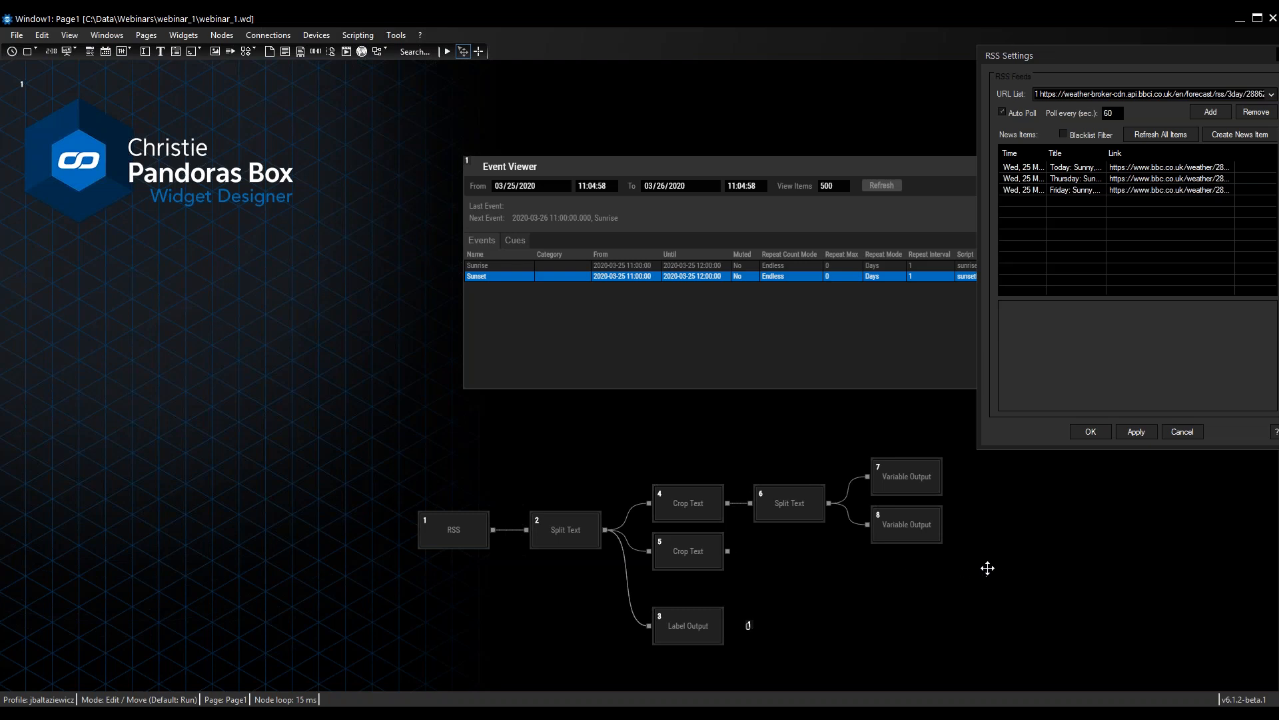
left_click_drag(971, 561, 748, 439)
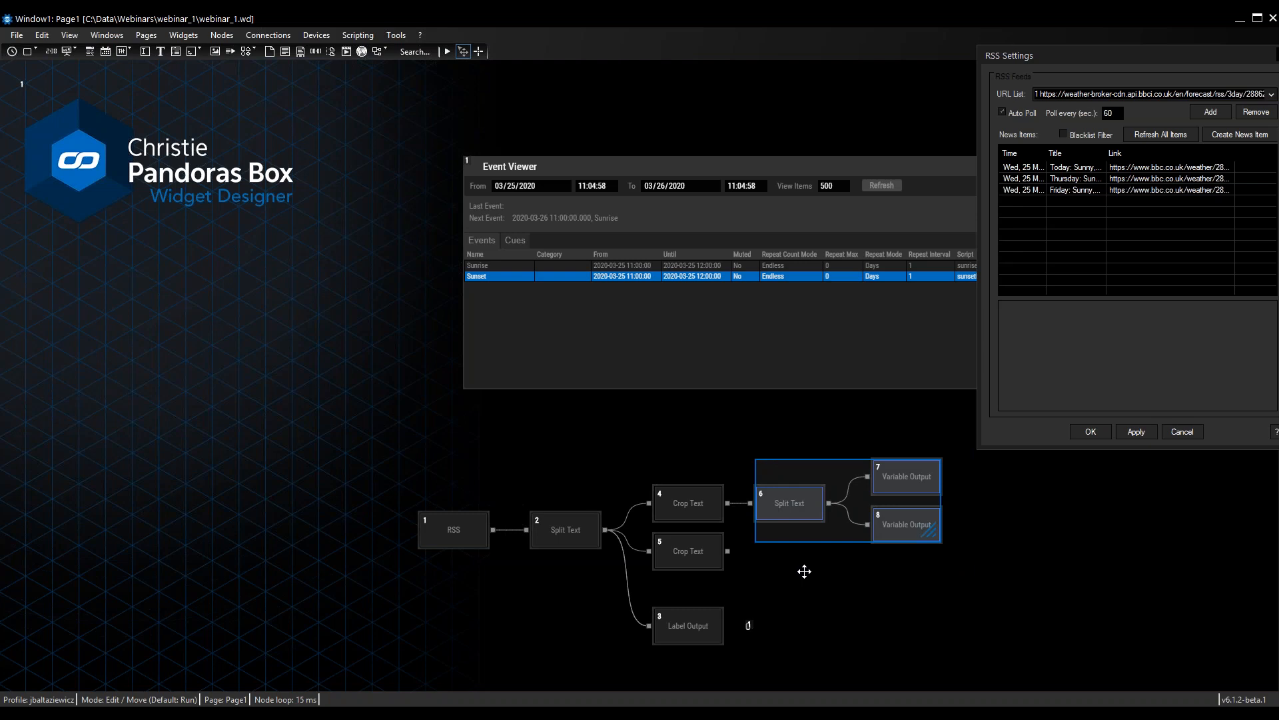
key("ctrl+c")
key("ctrl+v")
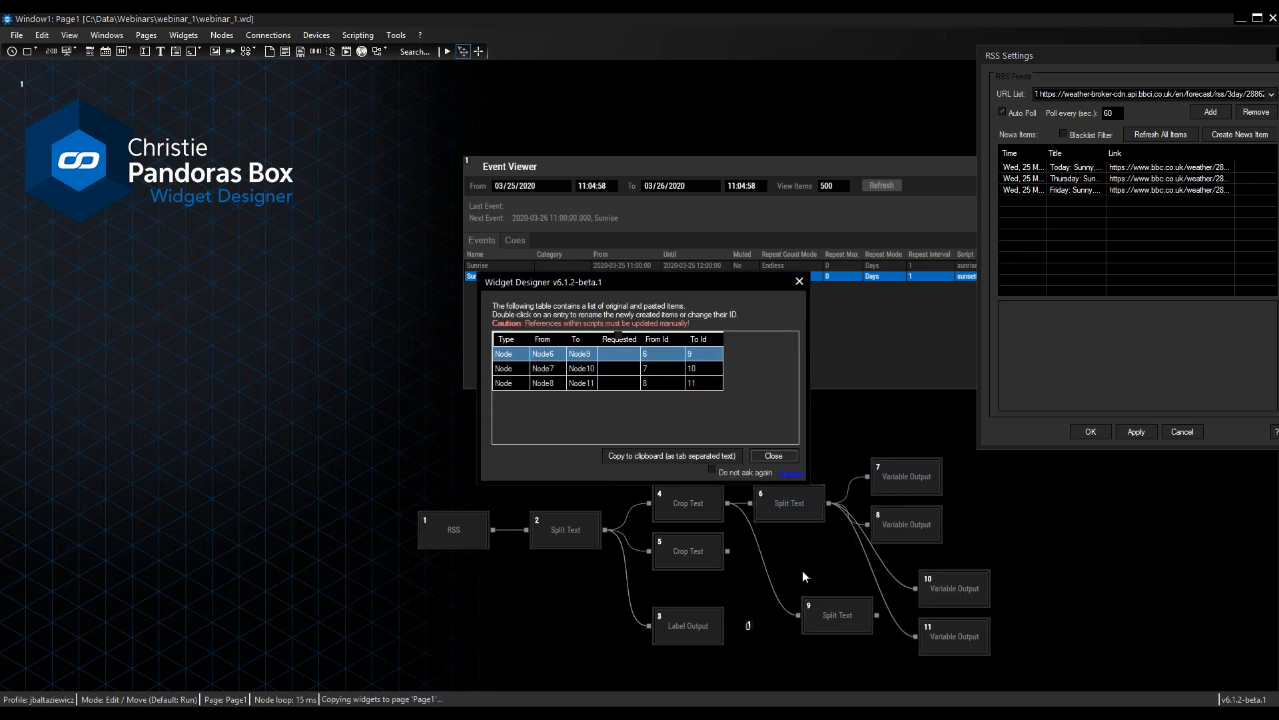
left_click(779, 453)
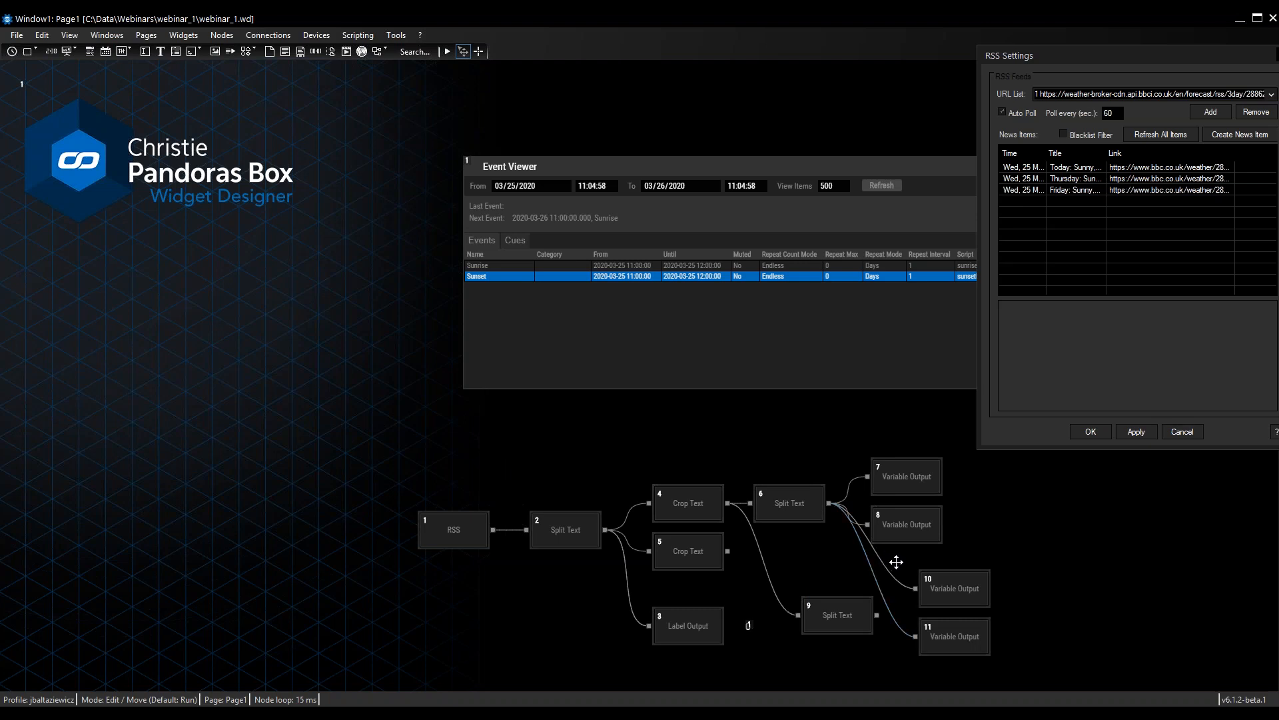
Step: Delete the connections from Split Text node 6 to Variable Outputs 10 and 11 and from Crop Text node 4 to Split Text node 9
key("Delete")
key("Return")
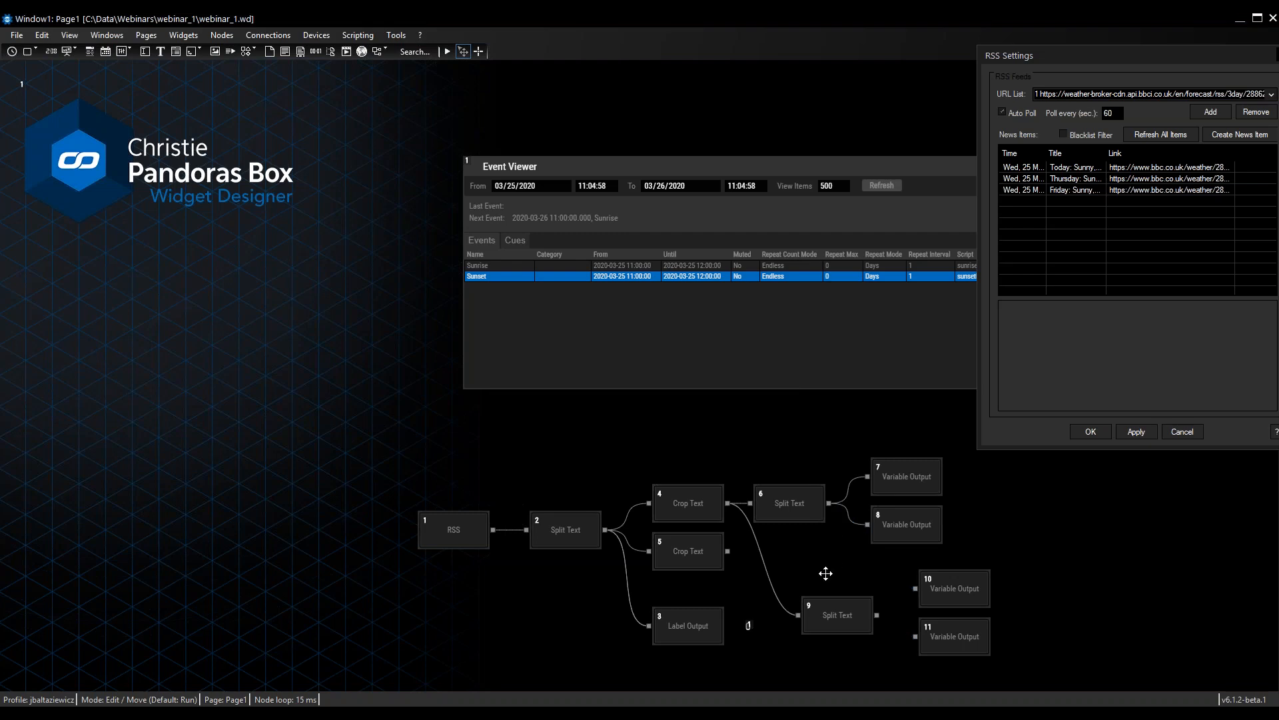
left_click(764, 557)
key("Delete")
key("Return")
Step: Align Split Text node 9 with Crop Text node 5 and connect it between that node and Variable Outputs 10 and 11, aligned under node 8
left_click_drag(839, 623, 791, 574)
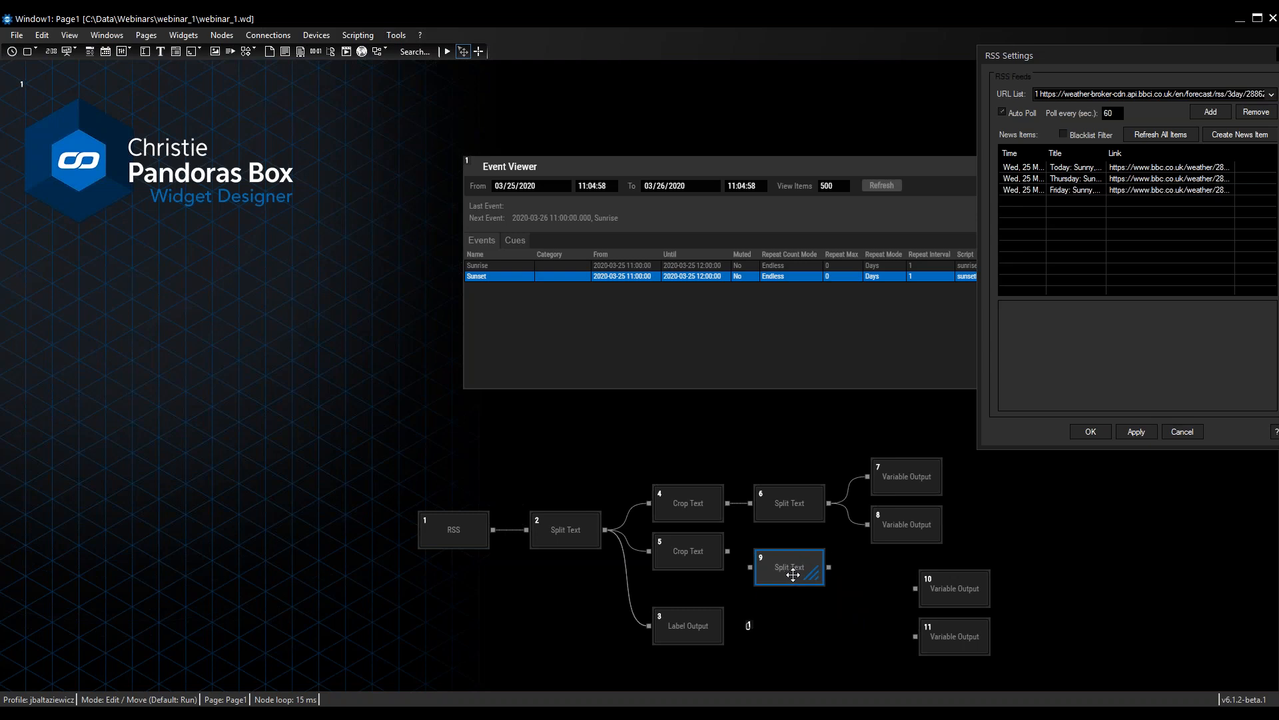
left_click(690, 561)
left_click_drag(689, 562, 916, 588)
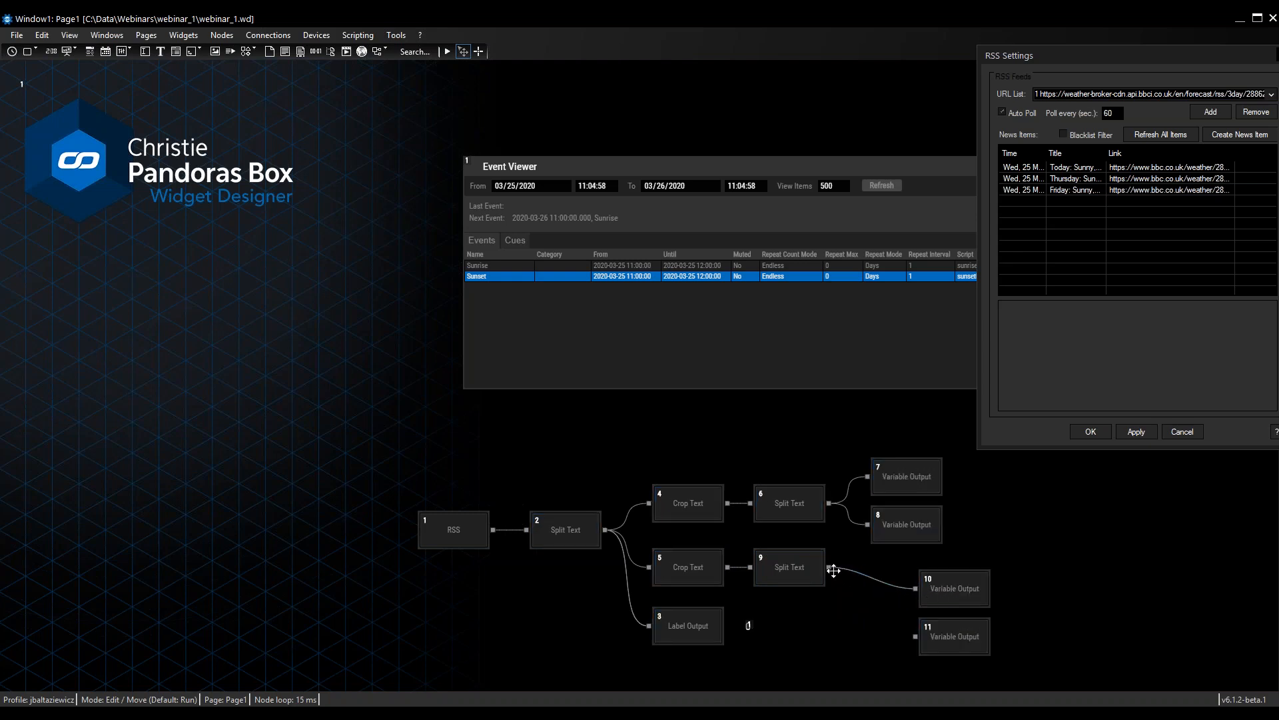
left_click_drag(830, 566, 936, 638)
left_click_drag(1012, 669, 896, 572)
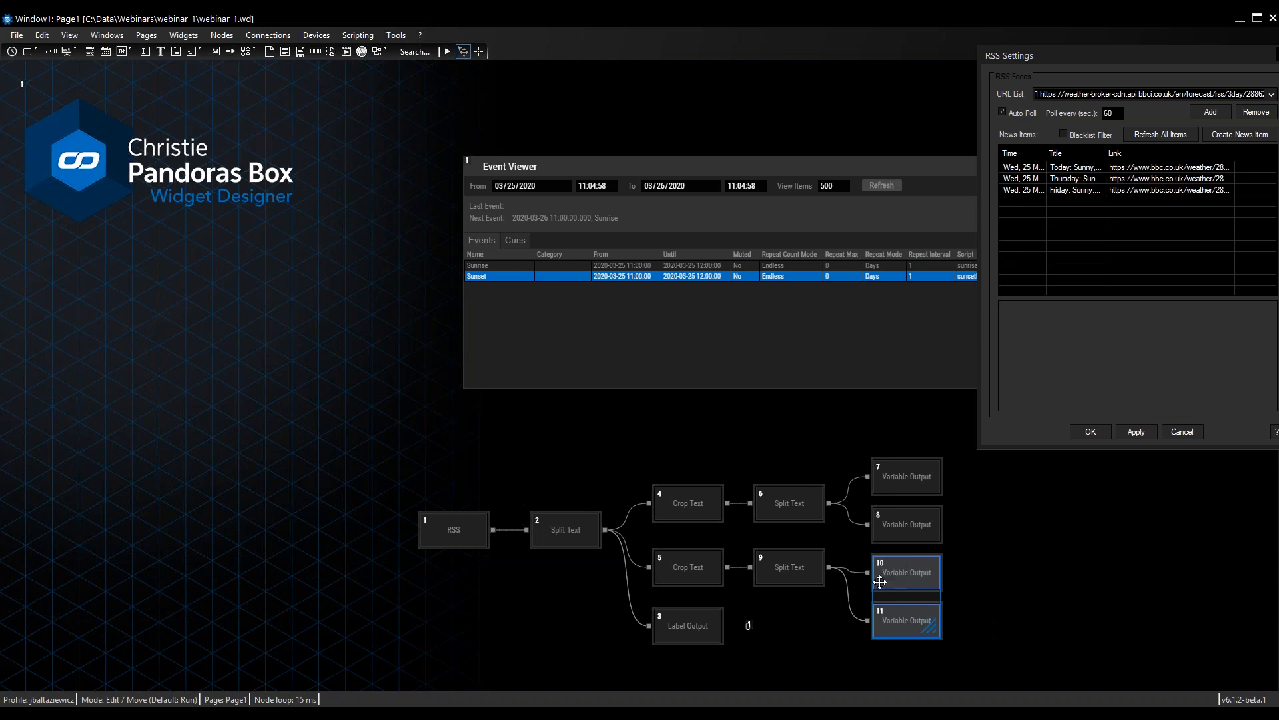
Step: Set the input text of Split Text node 9 to 5 Output
left_click(798, 564)
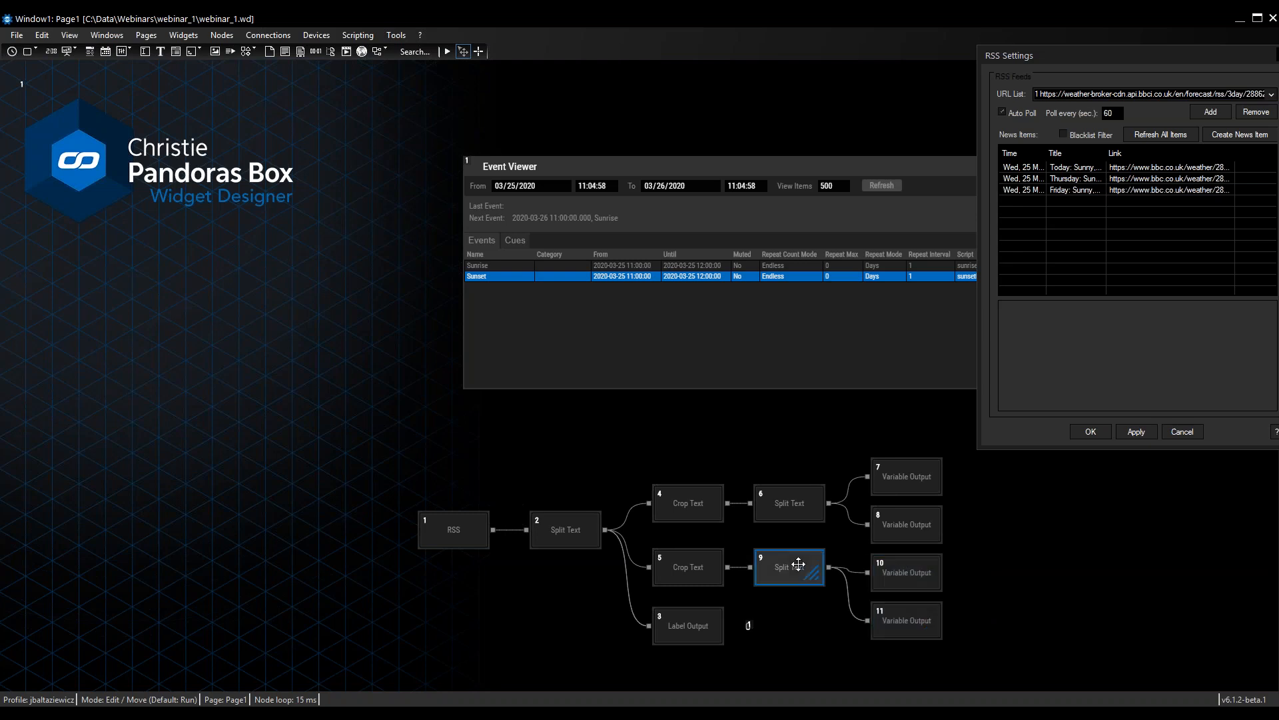
double_click(798, 565)
left_click(703, 349)
left_click(635, 353)
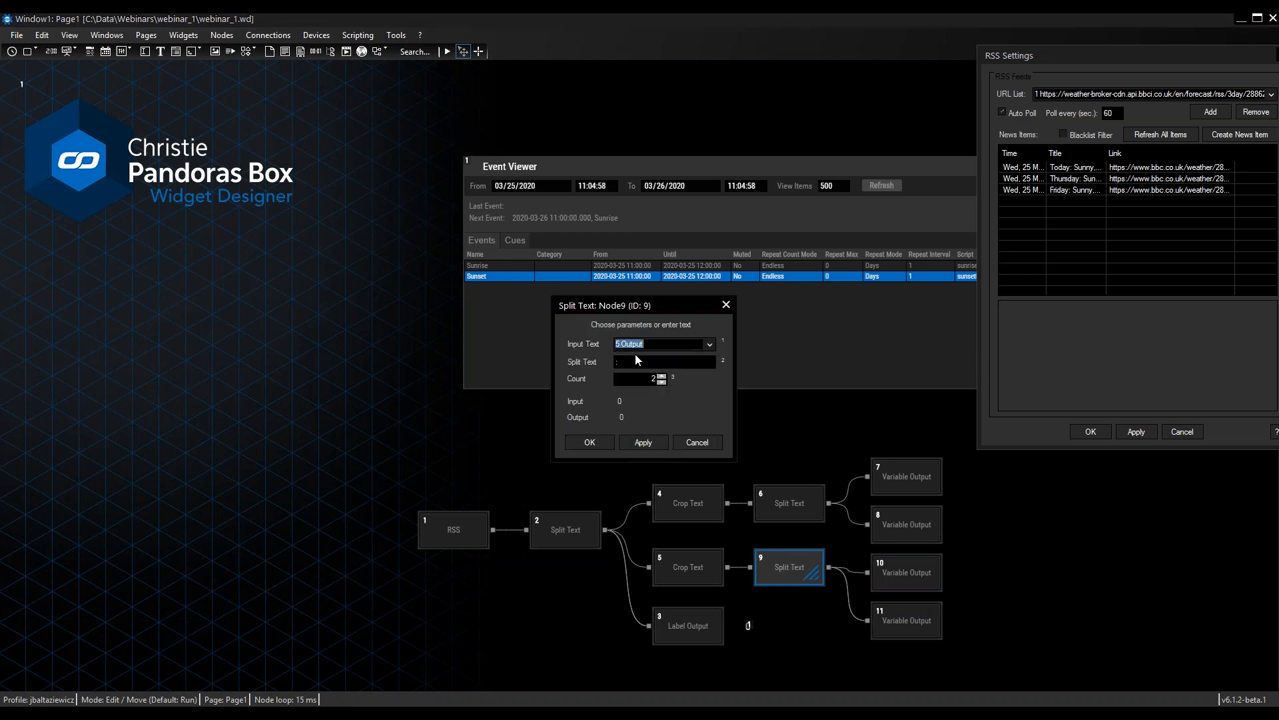
left_click(590, 440)
Step: Configure Variable Output node 10 with the name sunset_HH and the value 9 Output 1
left_click(908, 581)
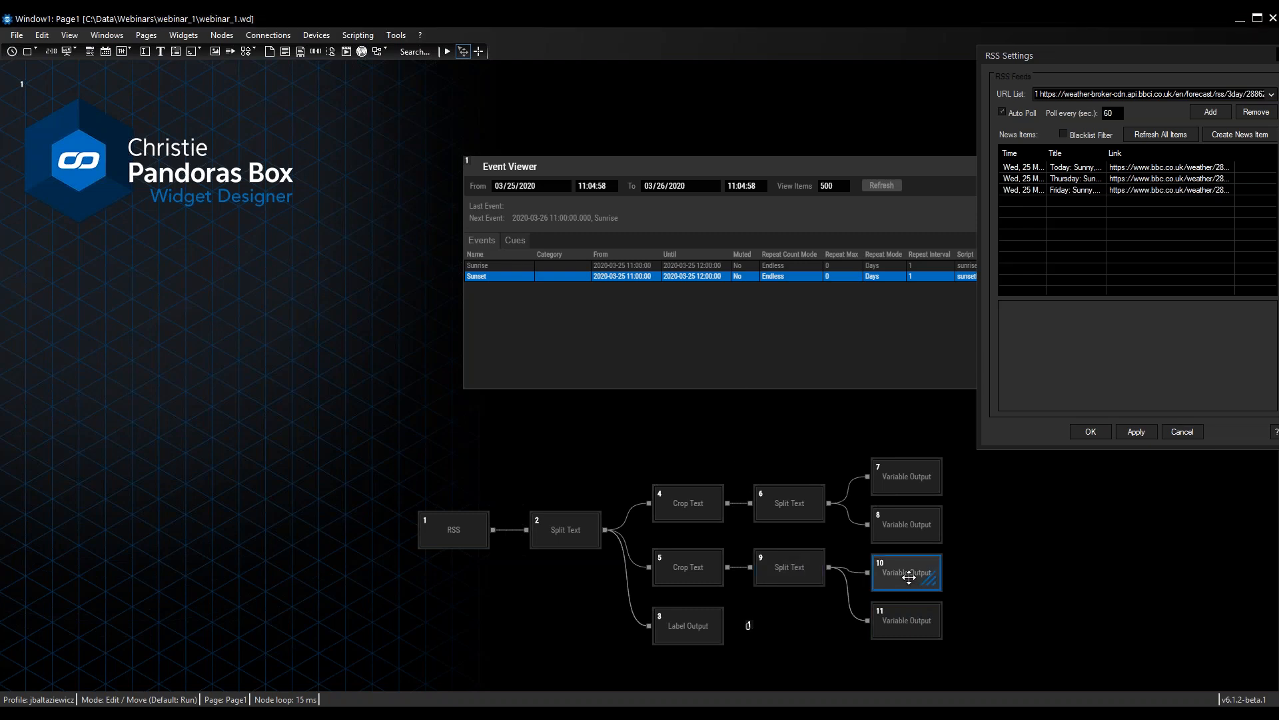
double_click(908, 581)
left_click(690, 360)
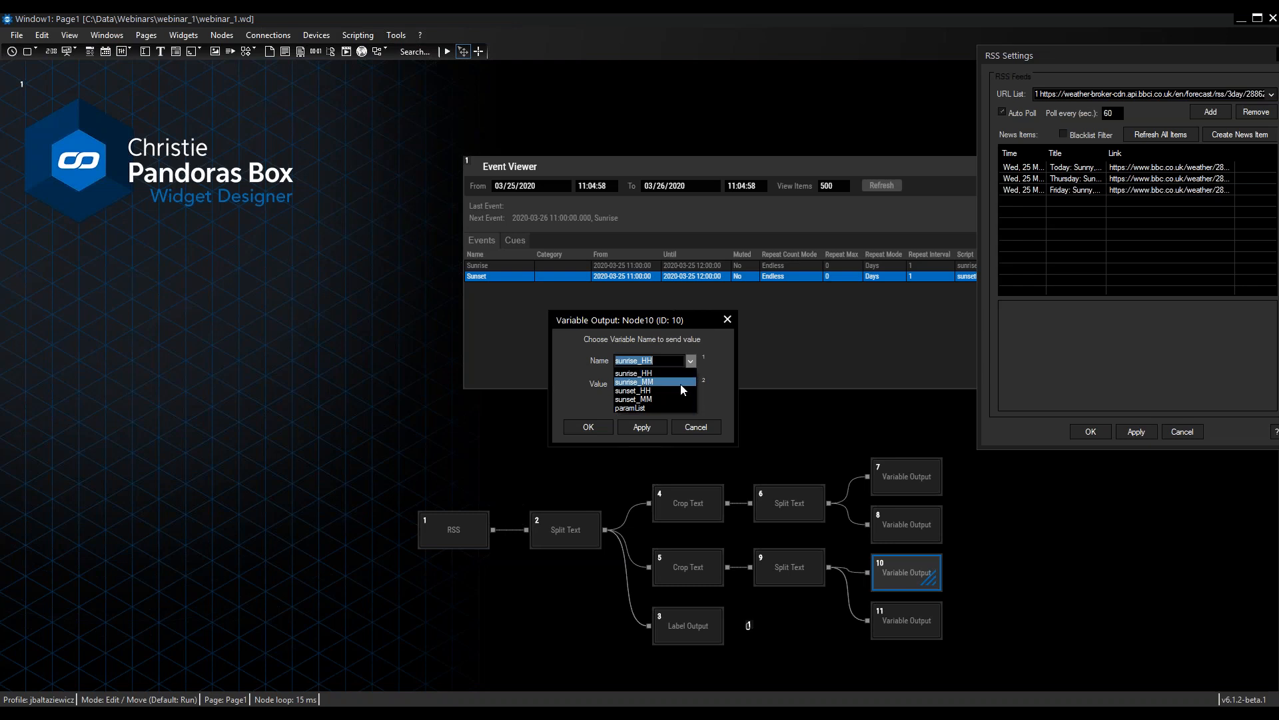
left_click(678, 389)
left_click(691, 385)
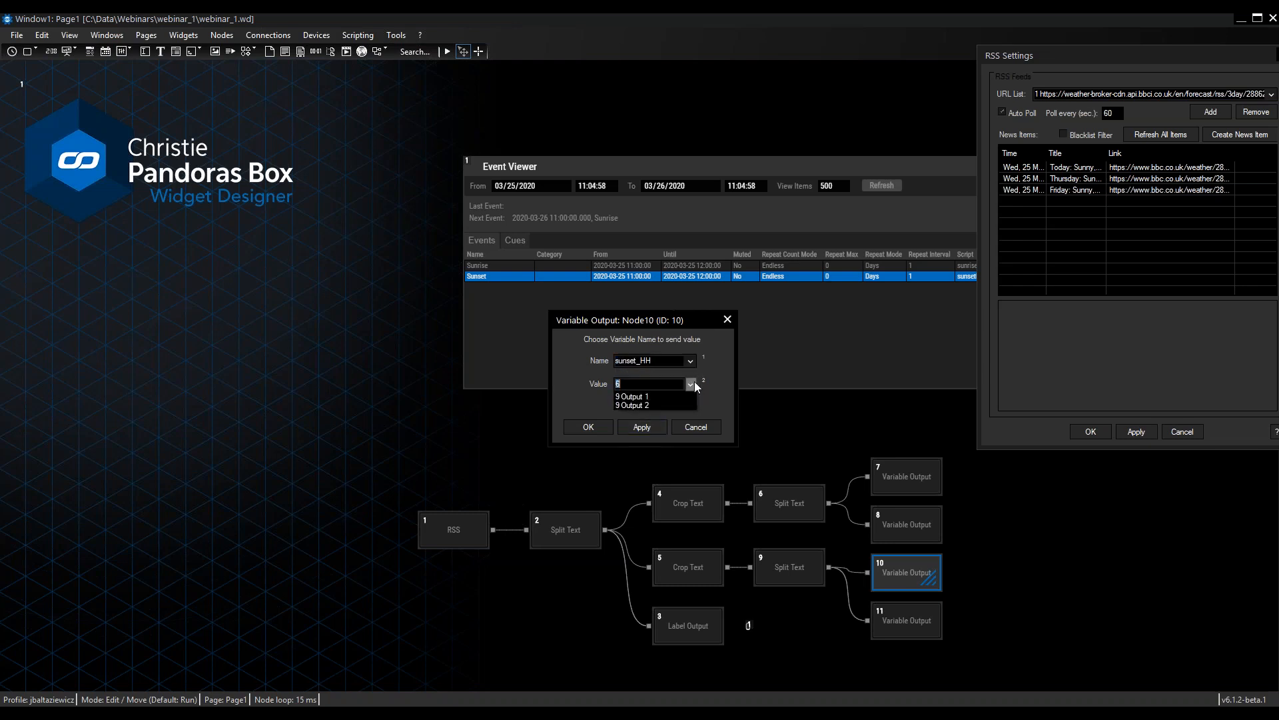
left_click(681, 397)
key("Return")
Step: Configure Variable Output node 11 with the name sunset_MM and the value 9 Output 2
double_click(908, 614)
left_click(690, 362)
left_click(665, 401)
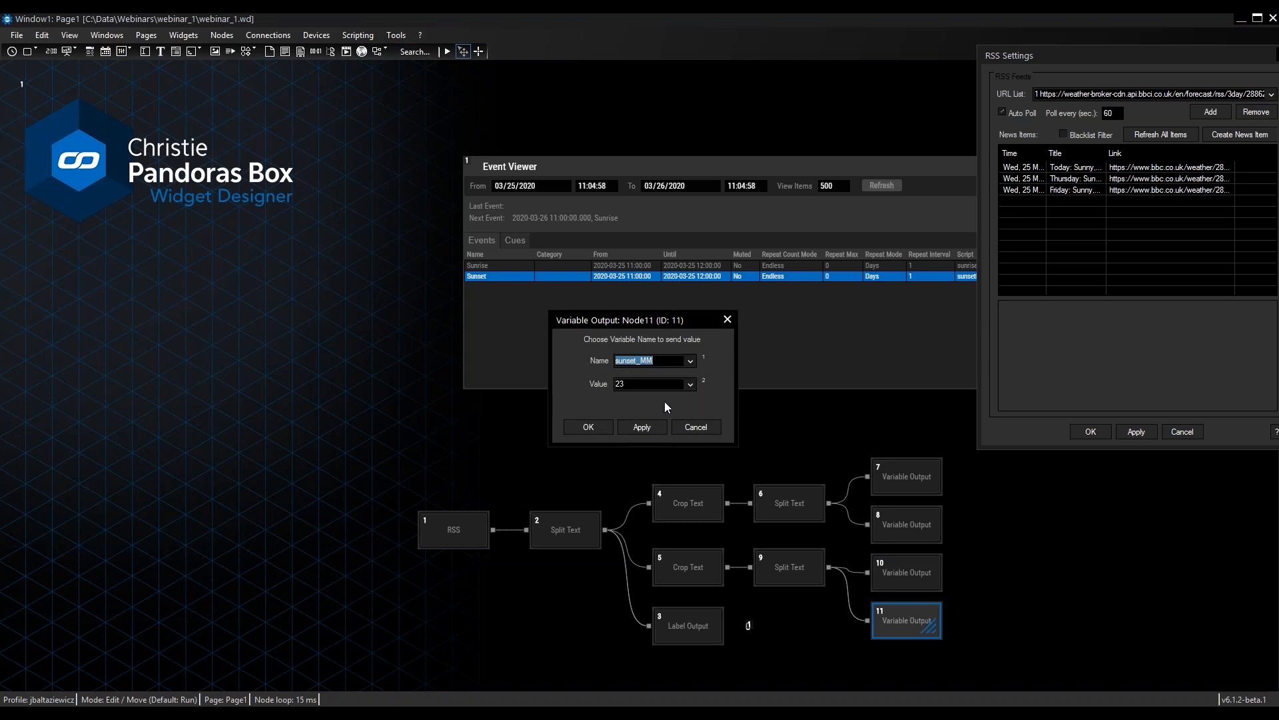
left_click(691, 384)
left_click(655, 400)
left_click(642, 428)
left_click(588, 426)
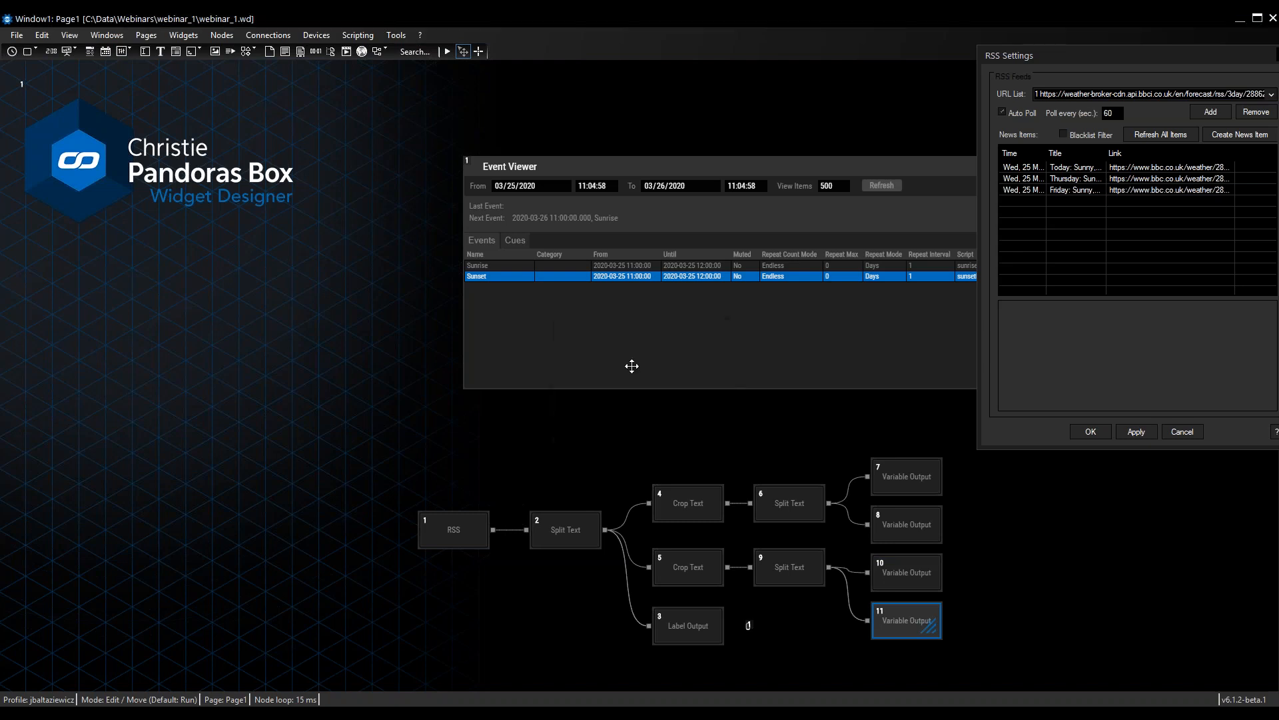
Step: Check the sunrise and sunset variables in the Variable List, and close the list
left_click(359, 36)
left_click(385, 66)
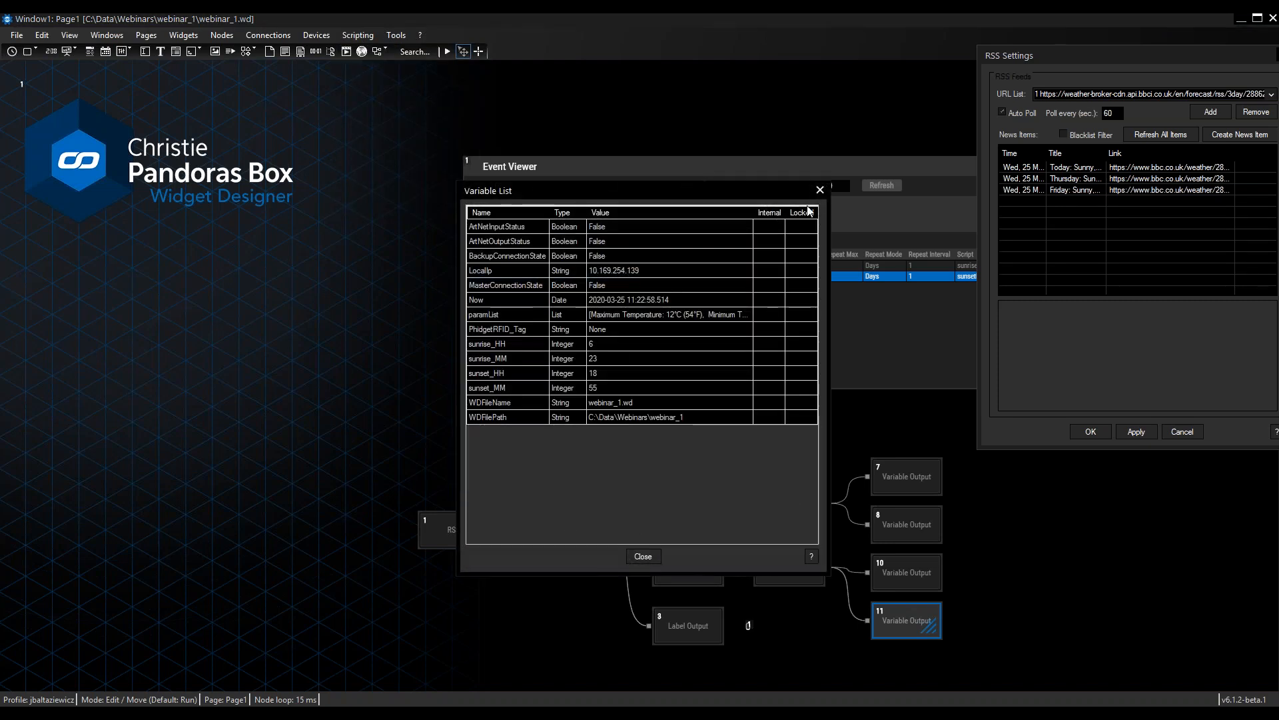
left_click(820, 191)
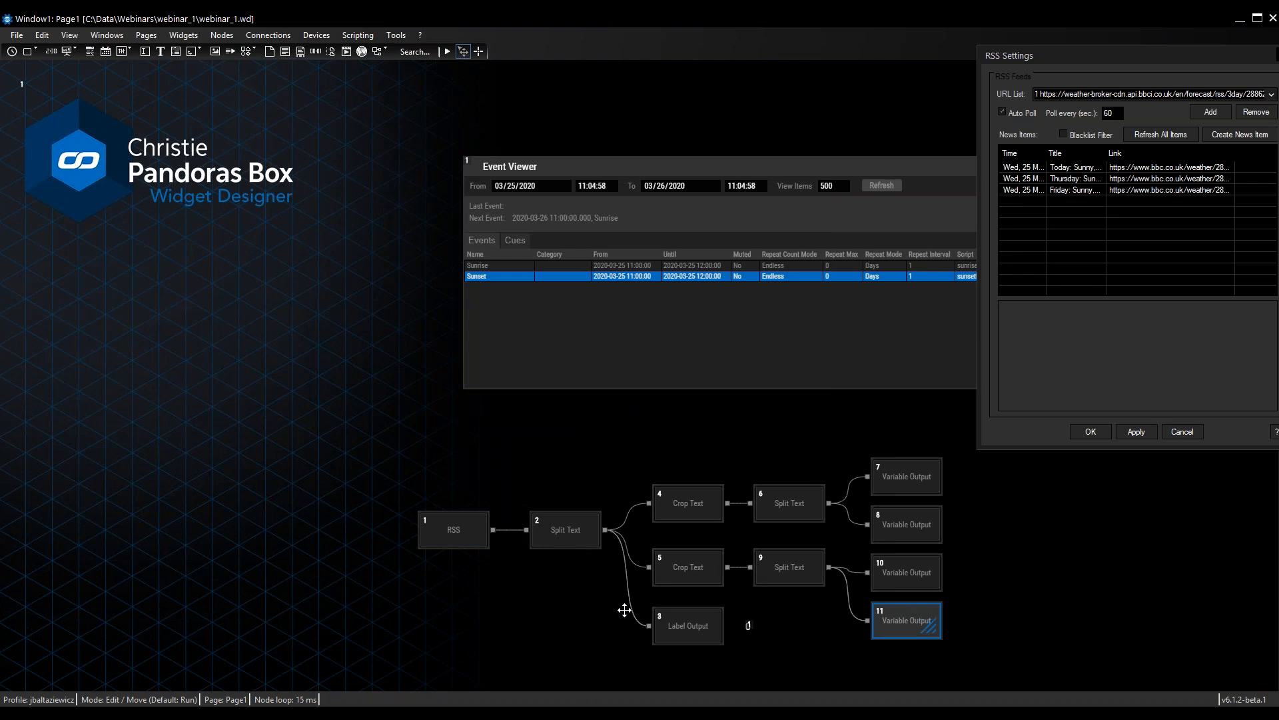
Step: Open Split Text node 2's settings, and add a CustomScript widget to the page with its settings open beside them
double_click(557, 528)
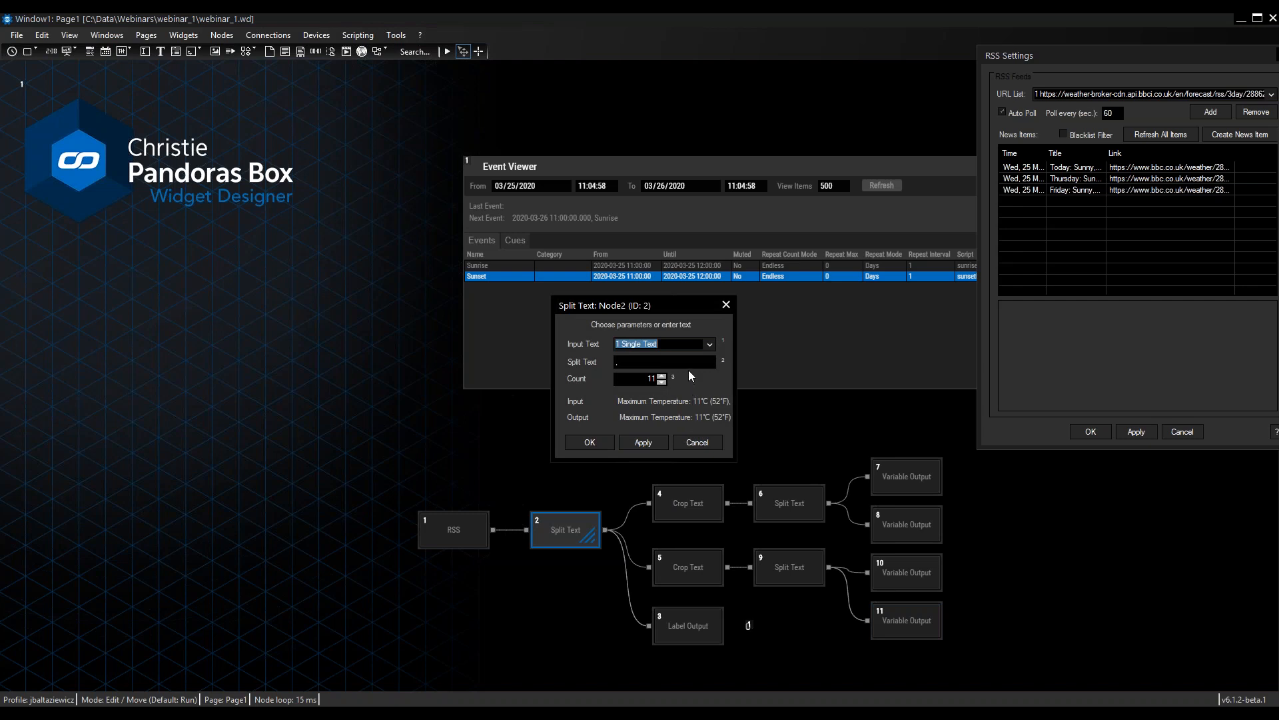
left_click(695, 361)
left_click(30, 51)
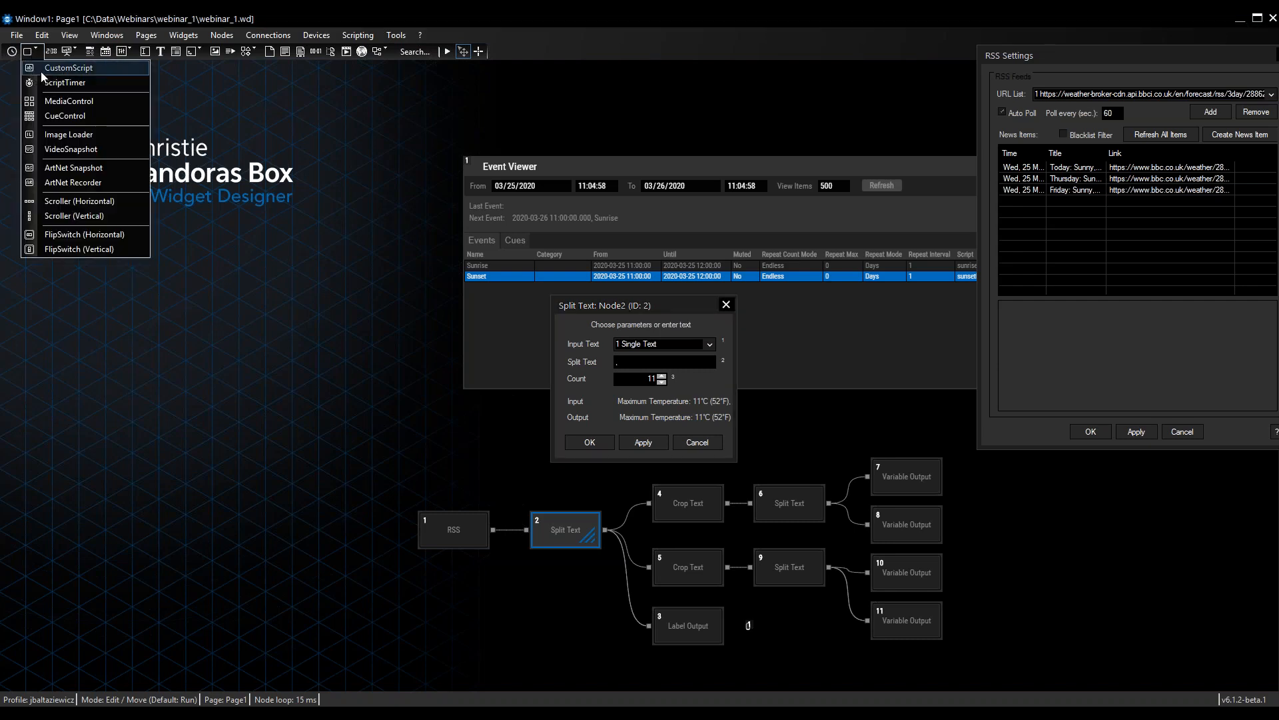
left_click(41, 75)
left_click(301, 513)
double_click(305, 513)
left_click_drag(662, 218, 272, 250)
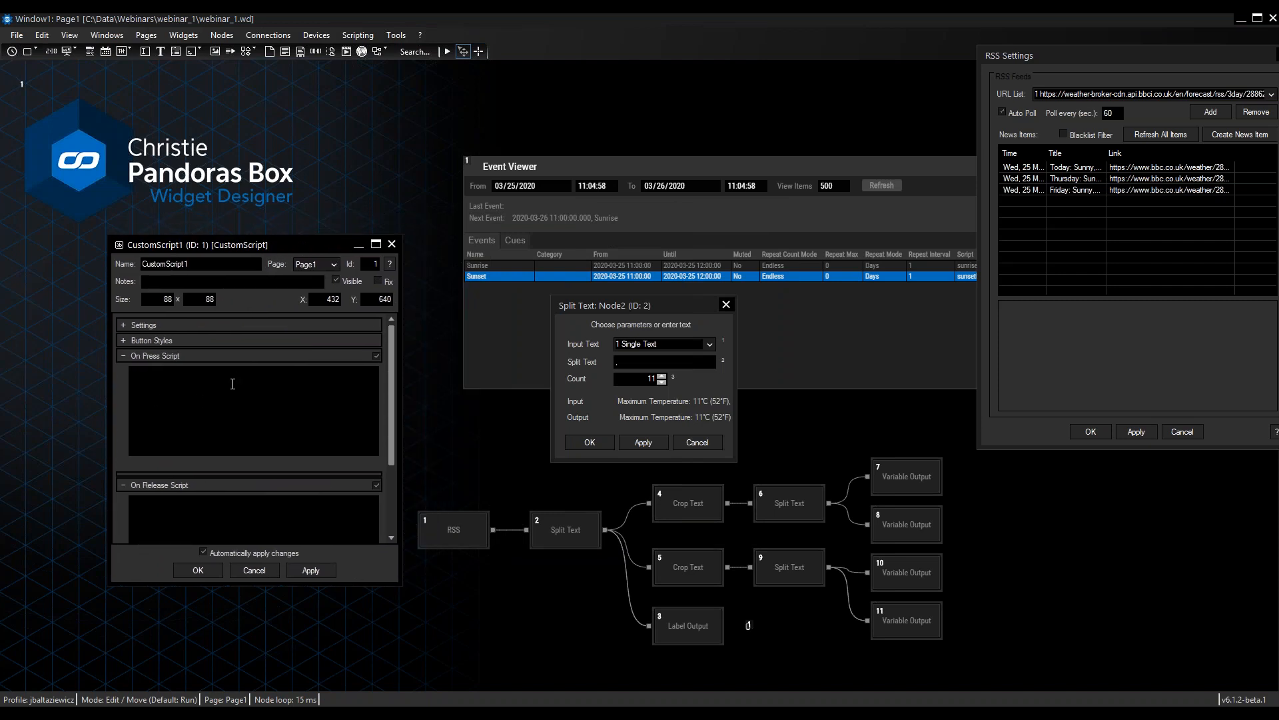
Step: Review Split Text node 2's split text, count and input text options, and return to CustomScript1's empty On Press Script
left_click(631, 360)
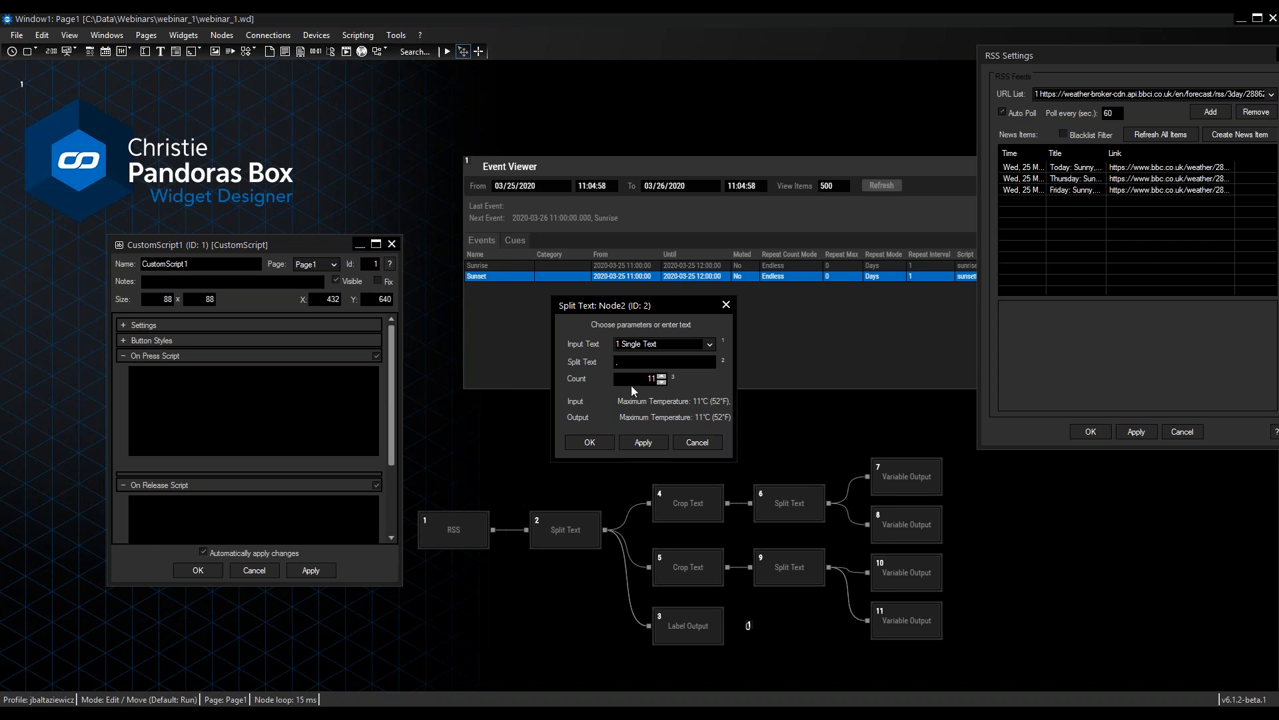
double_click(651, 380)
left_click(711, 345)
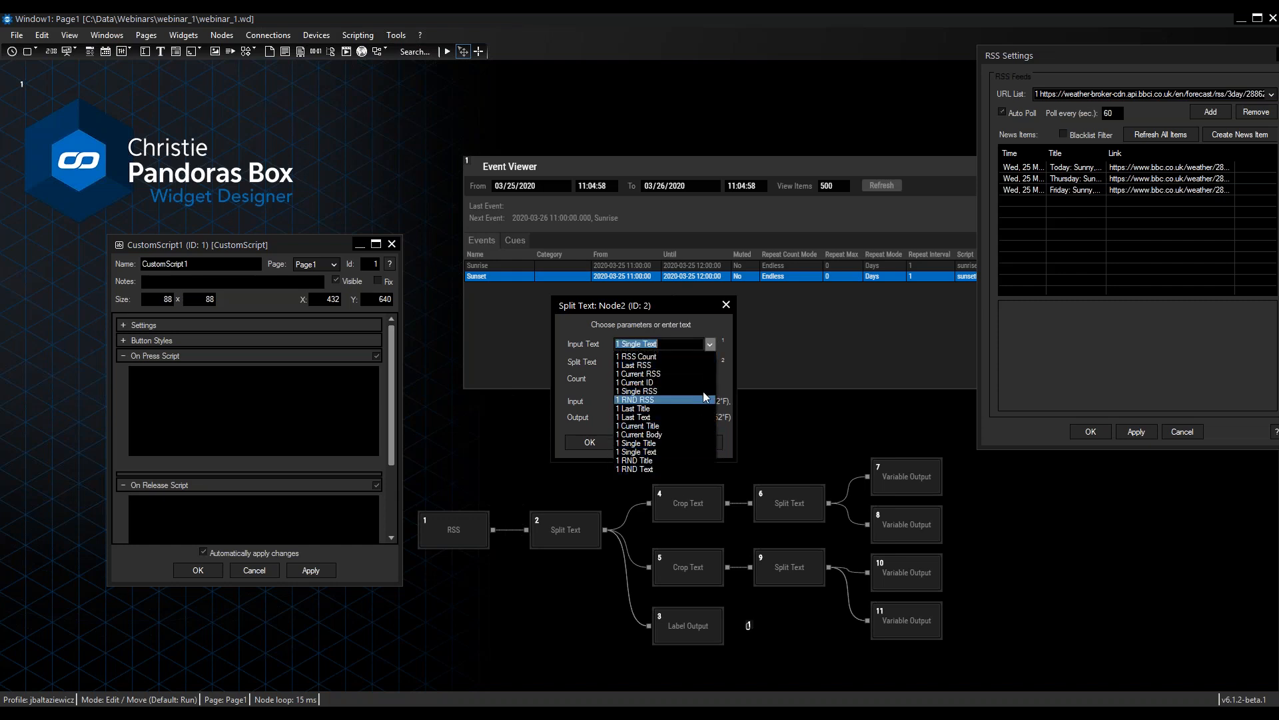
left_click(710, 344)
left_click(211, 375)
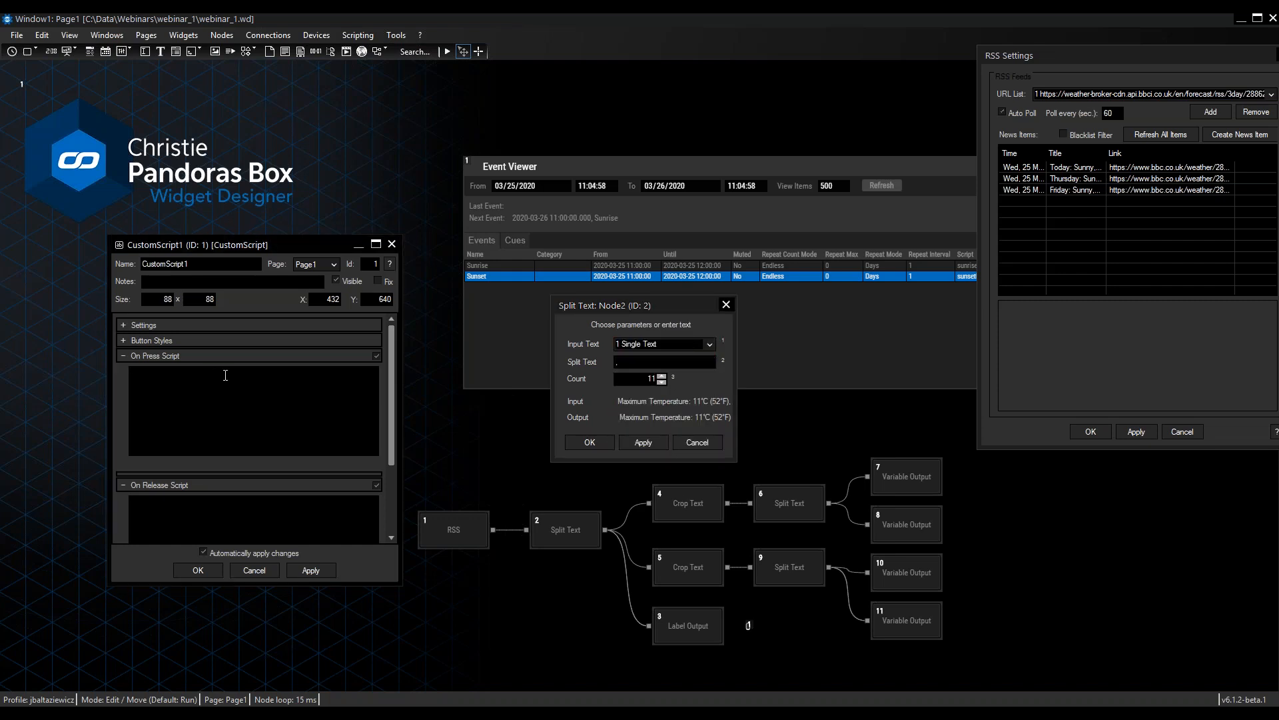
Step: Start CustomScript1's On Press Script with the SetParam command of Node2, using the code completion suggestions
type("node")
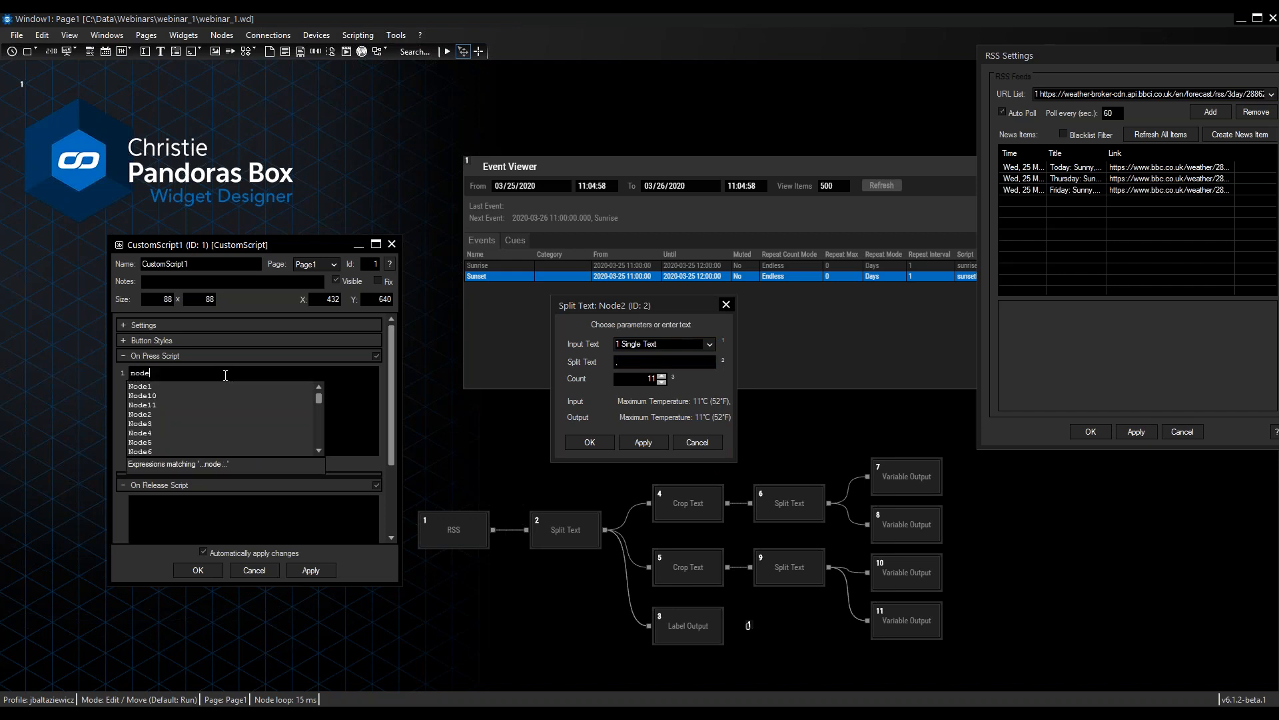
key("Down")
key("Down")
key("Down")
key("Down")
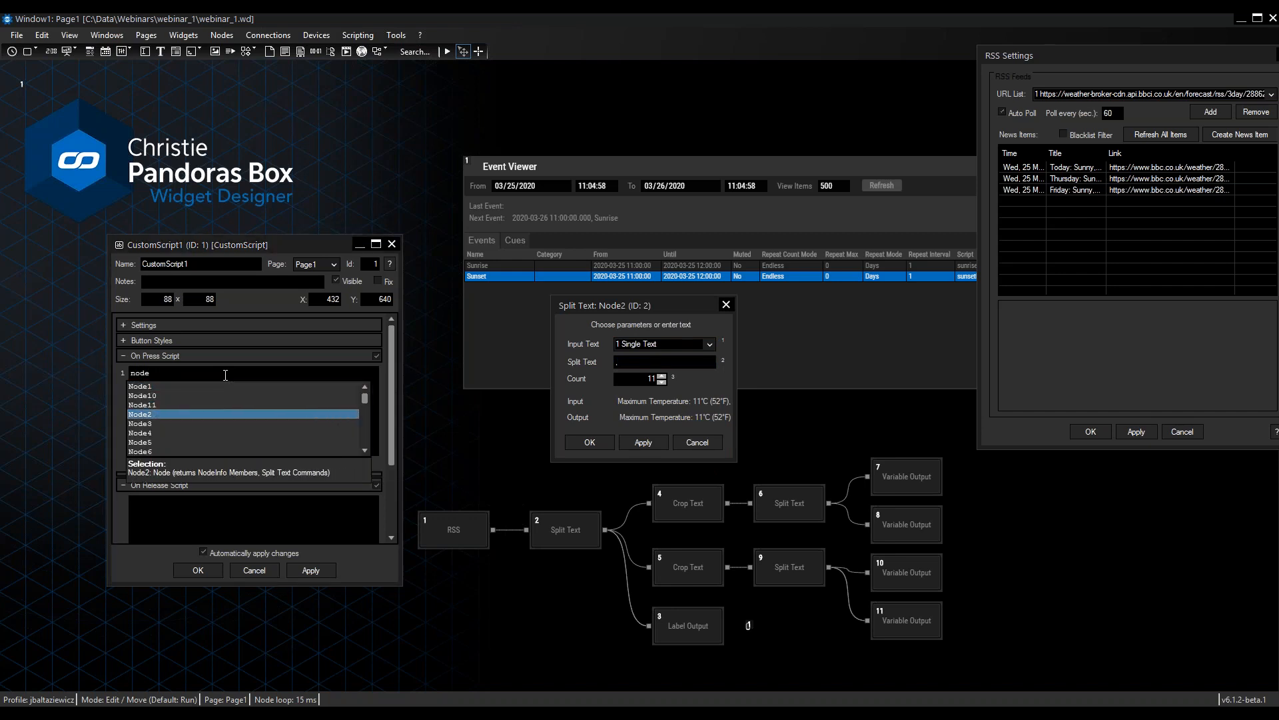
type(".setp")
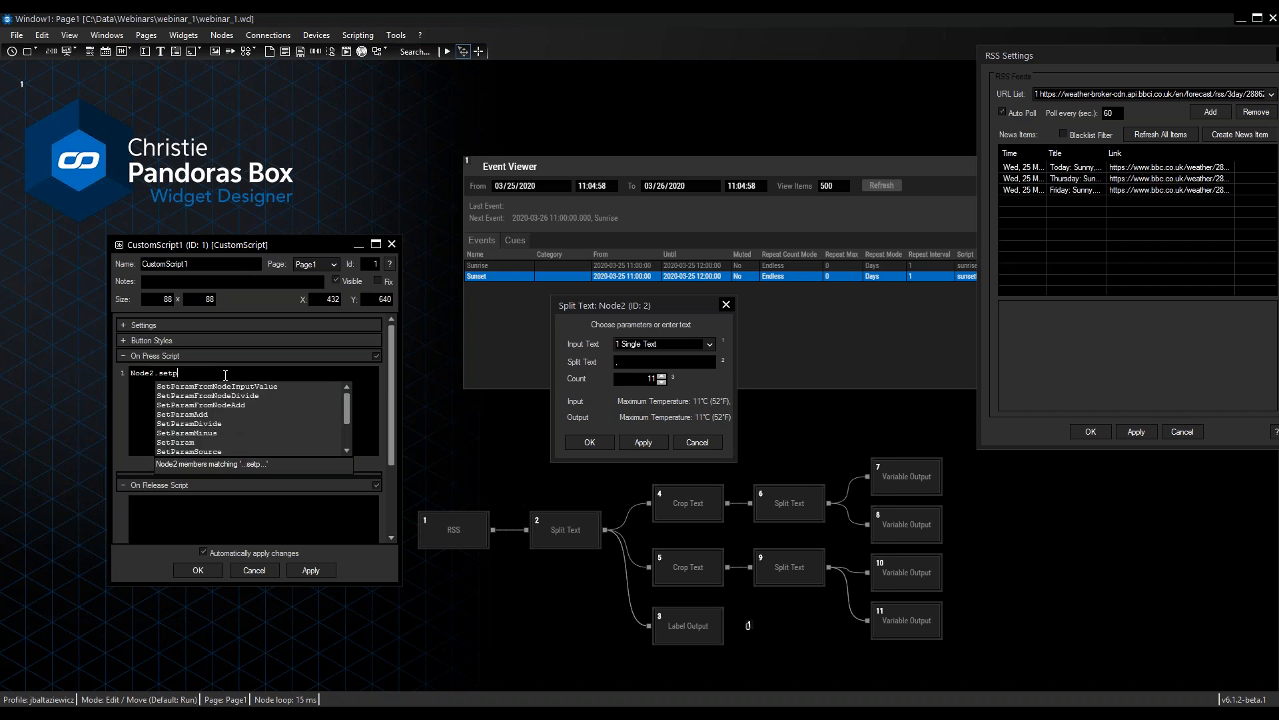
key("Down")
key("Down")
key("Down")
key("Down")
key("Down")
key("Down")
key("Down")
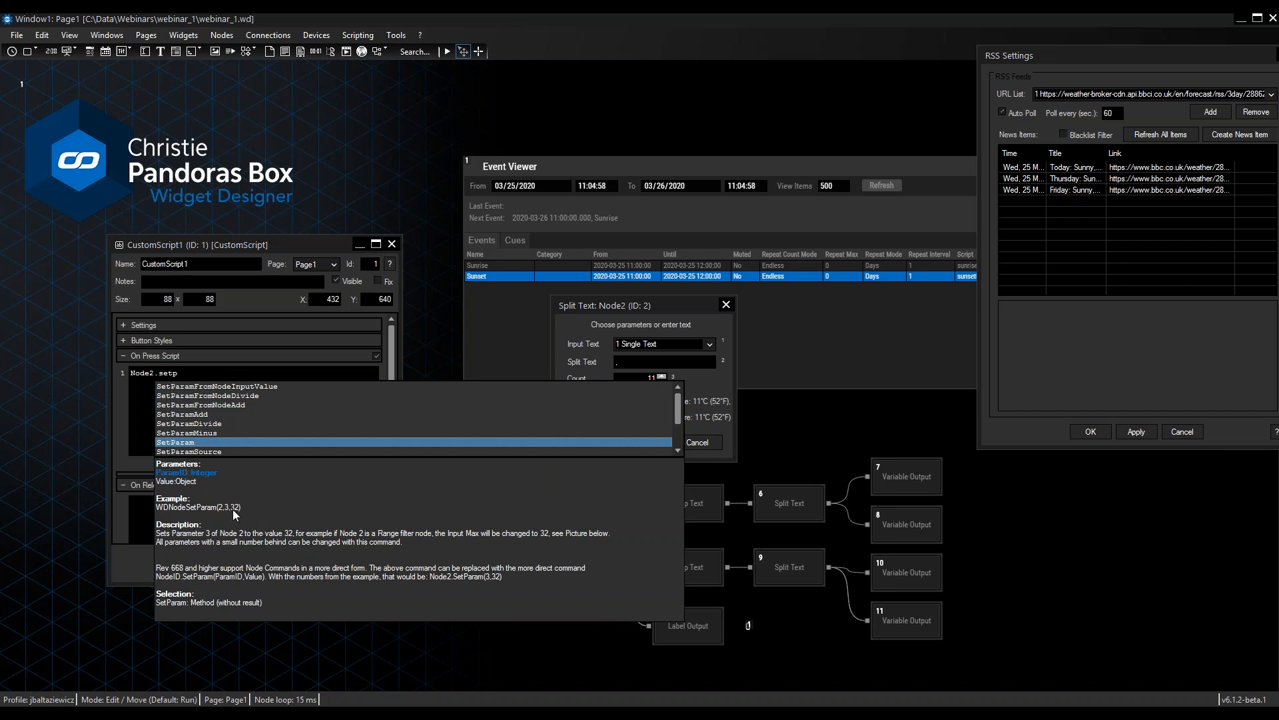
double_click(208, 442)
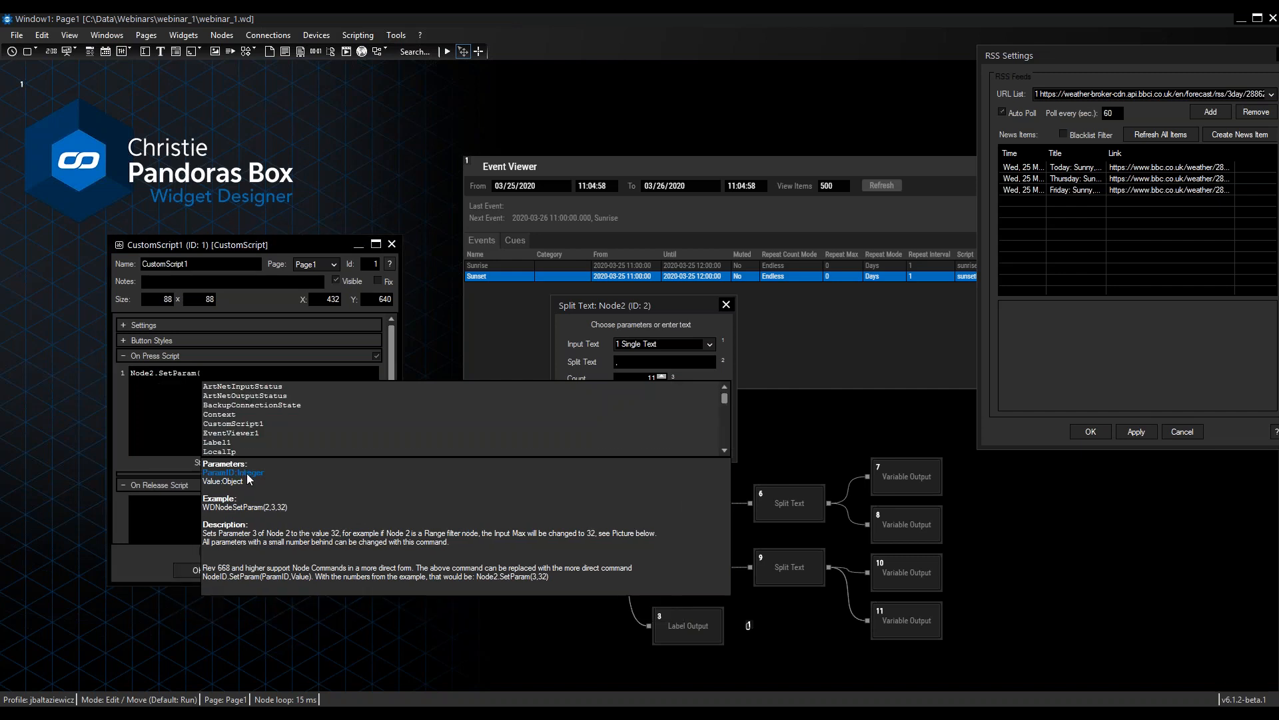
Step: Complete the script line as Node2.SetParam(2,"x"), apply it, and move the CustomScript1 settings clear of the widget
left_click(678, 363)
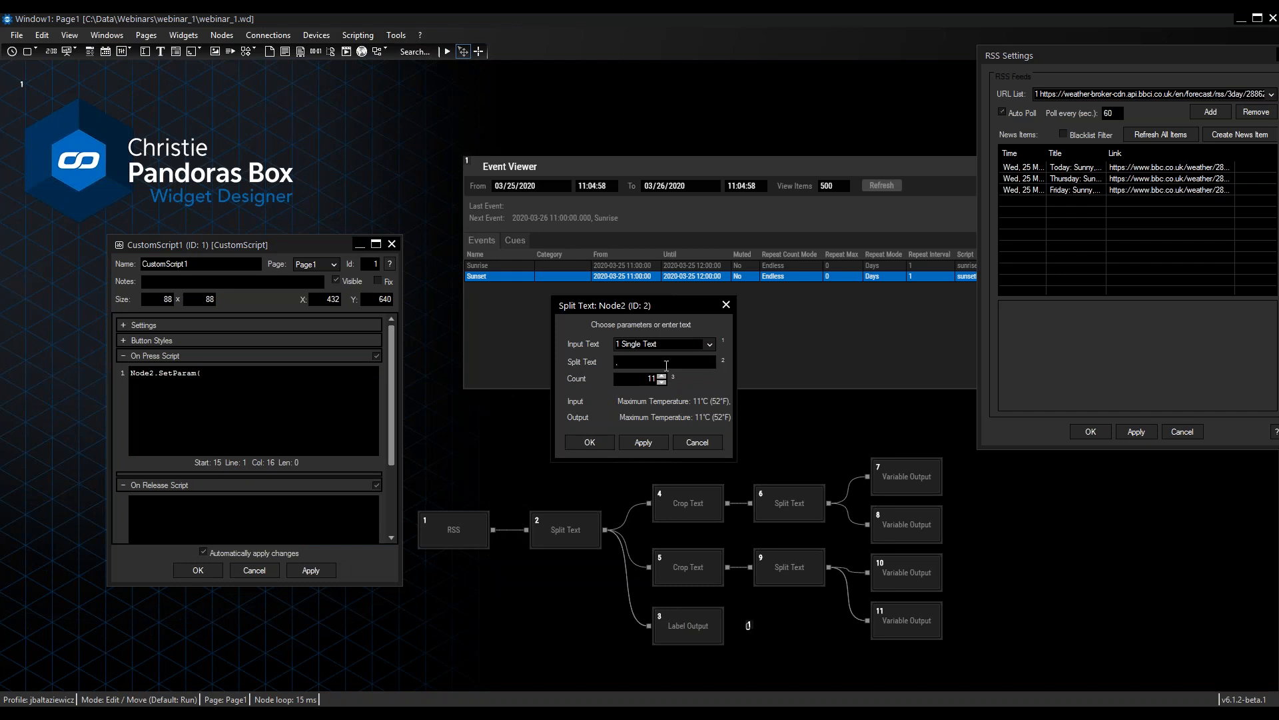
left_click(228, 368)
type("2,")
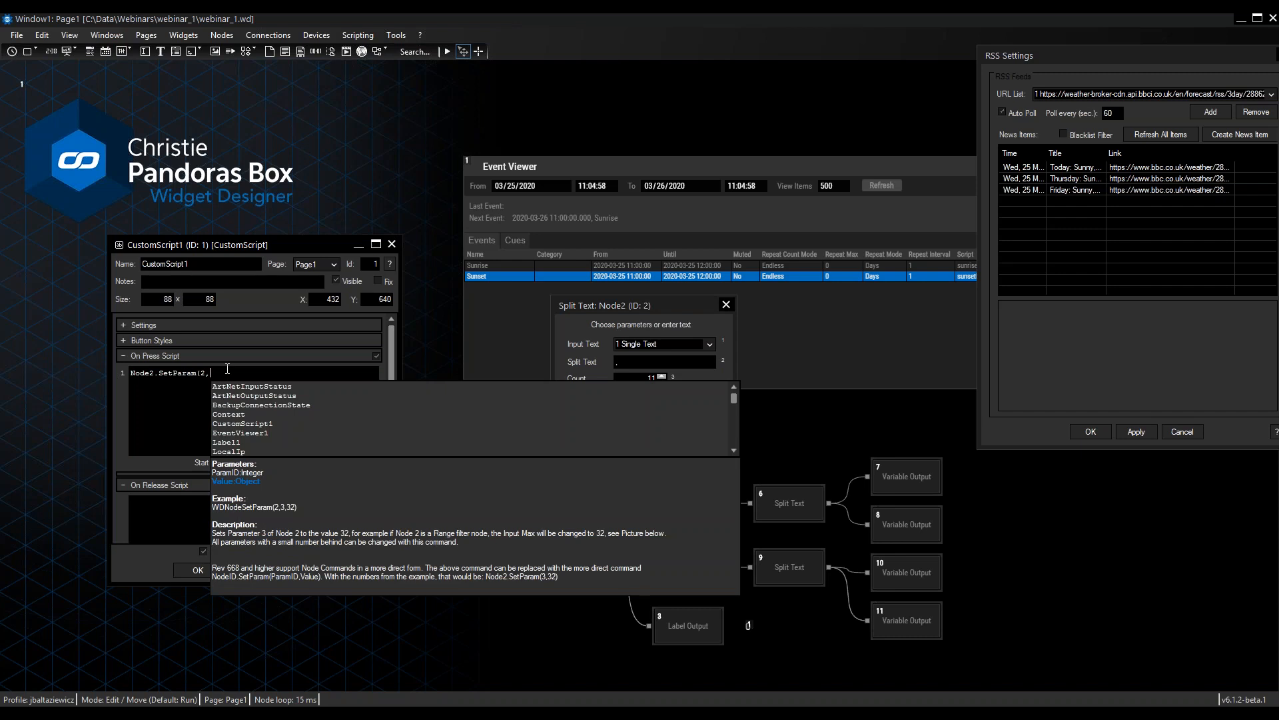
type("\"x")
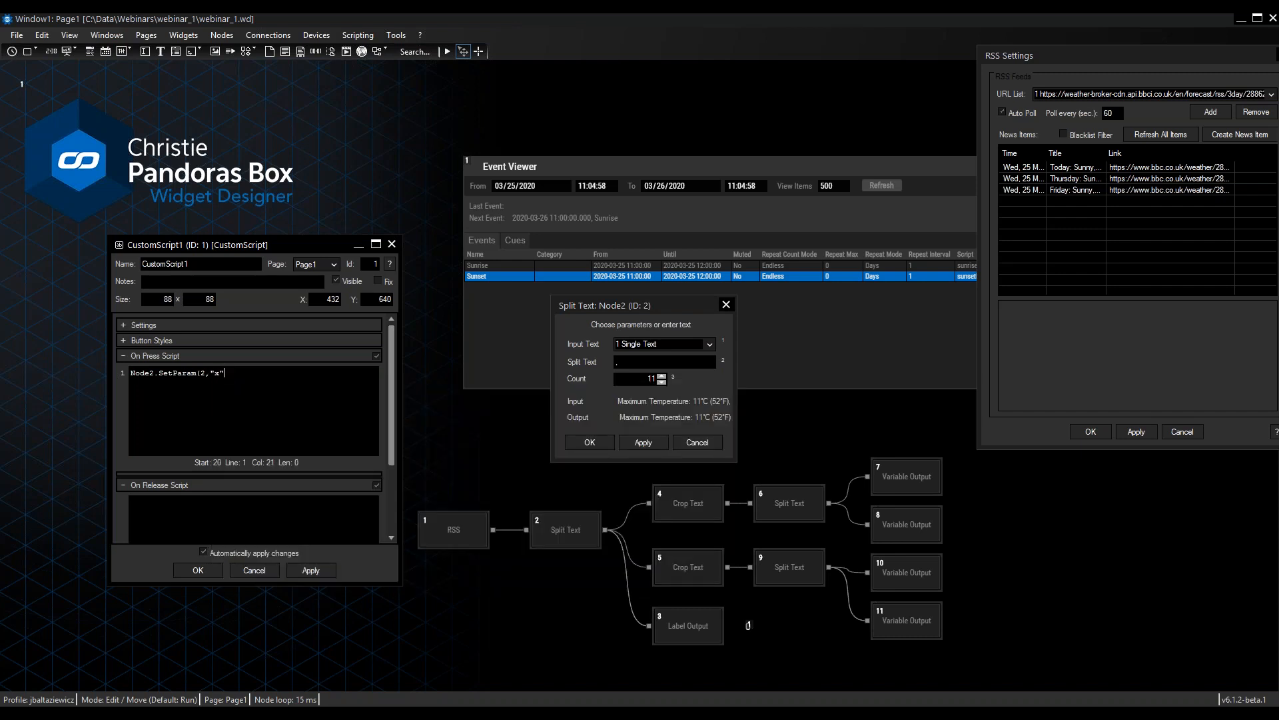
left_click(310, 570)
left_click_drag(312, 249, 195, 305)
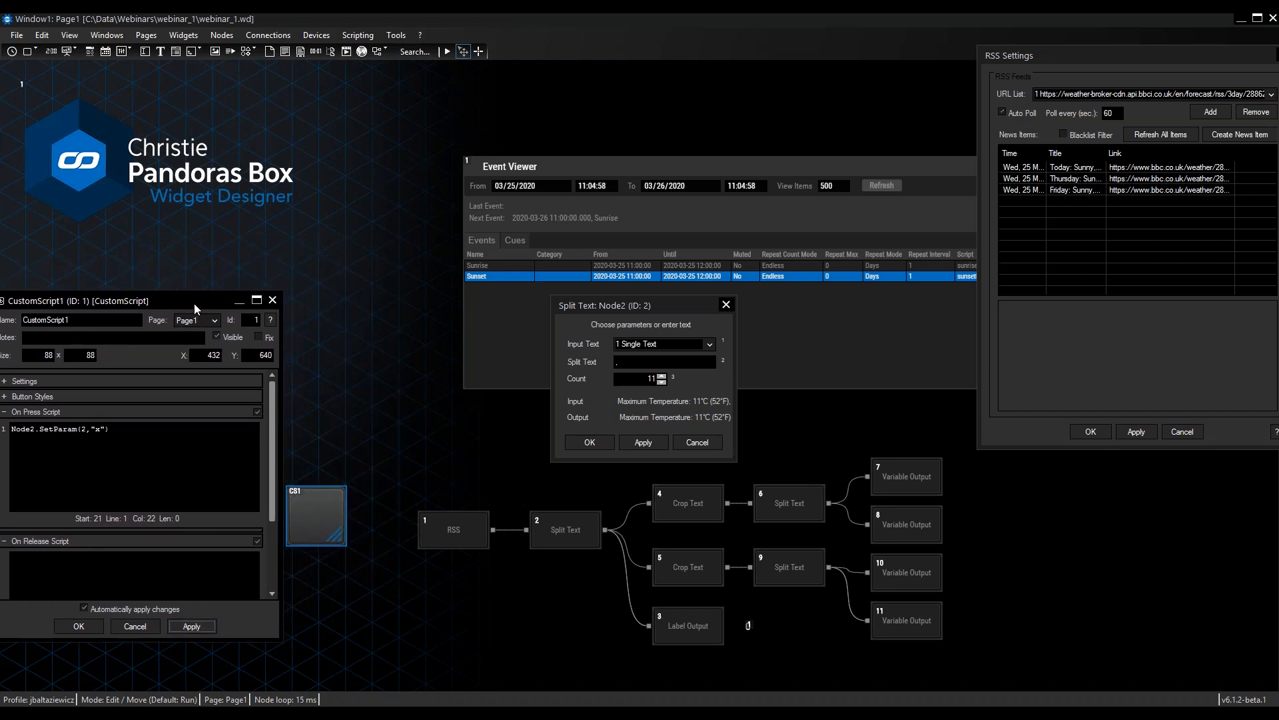
Step: Switch to Run mode, run the CustomScript1 widget, and reopen Split Text node 2's settings to check its split text
left_click(452, 53)
left_click_drag(618, 303, 566, 312)
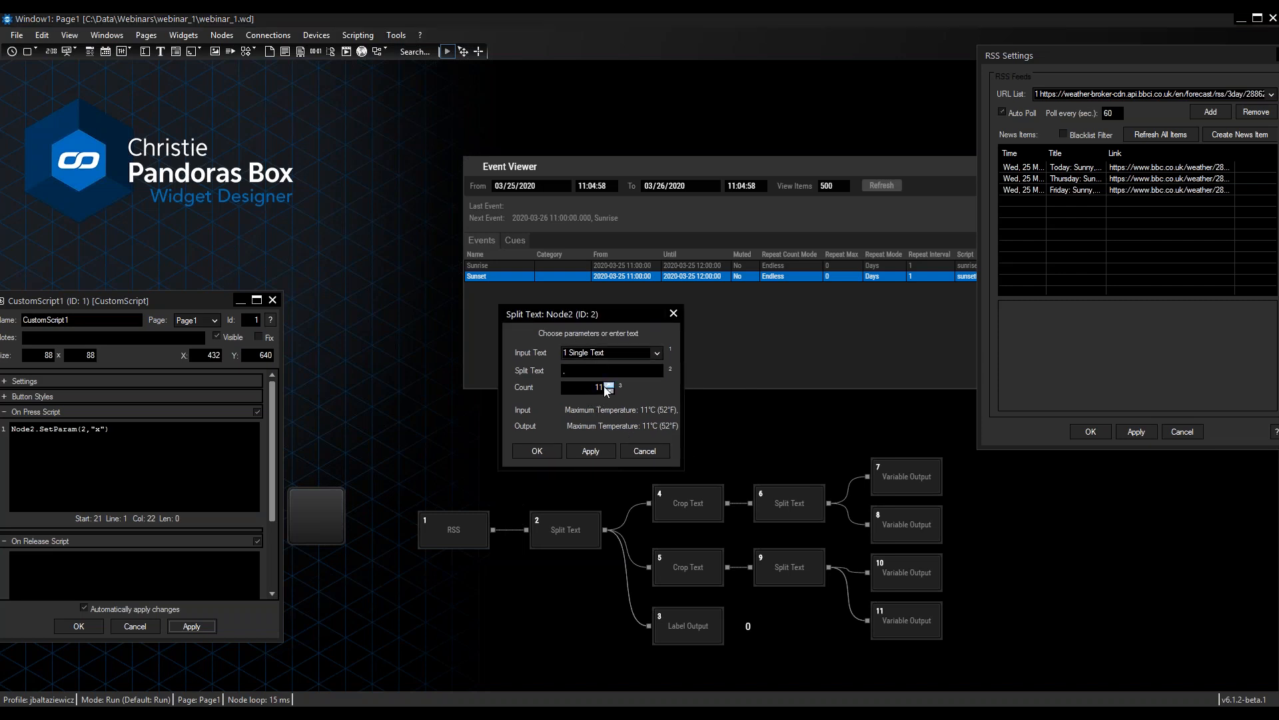
left_click(576, 371)
left_click(673, 314)
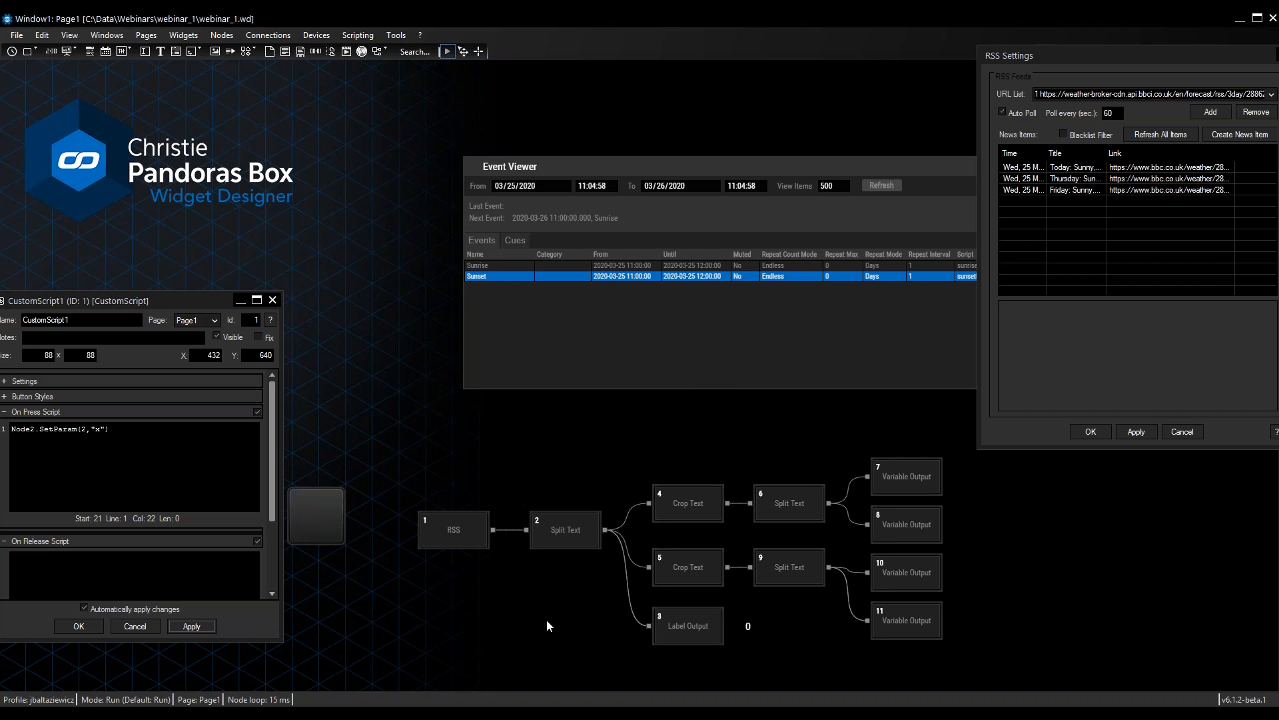
double_click(570, 528)
left_click(629, 362)
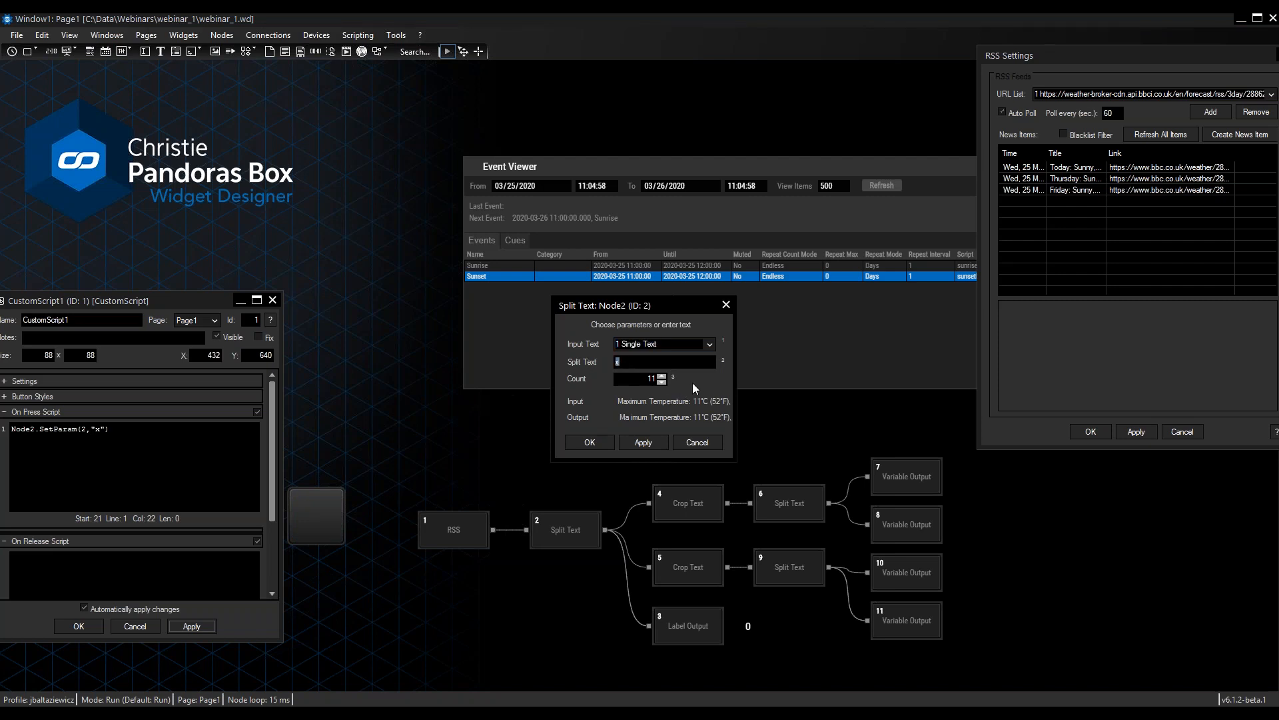
left_click(653, 358)
Step: Review the numbered mode, start index and length parameters of Crop Text node 4, and close both node settings windows
double_click(687, 500)
left_click_drag(659, 379, 678, 381)
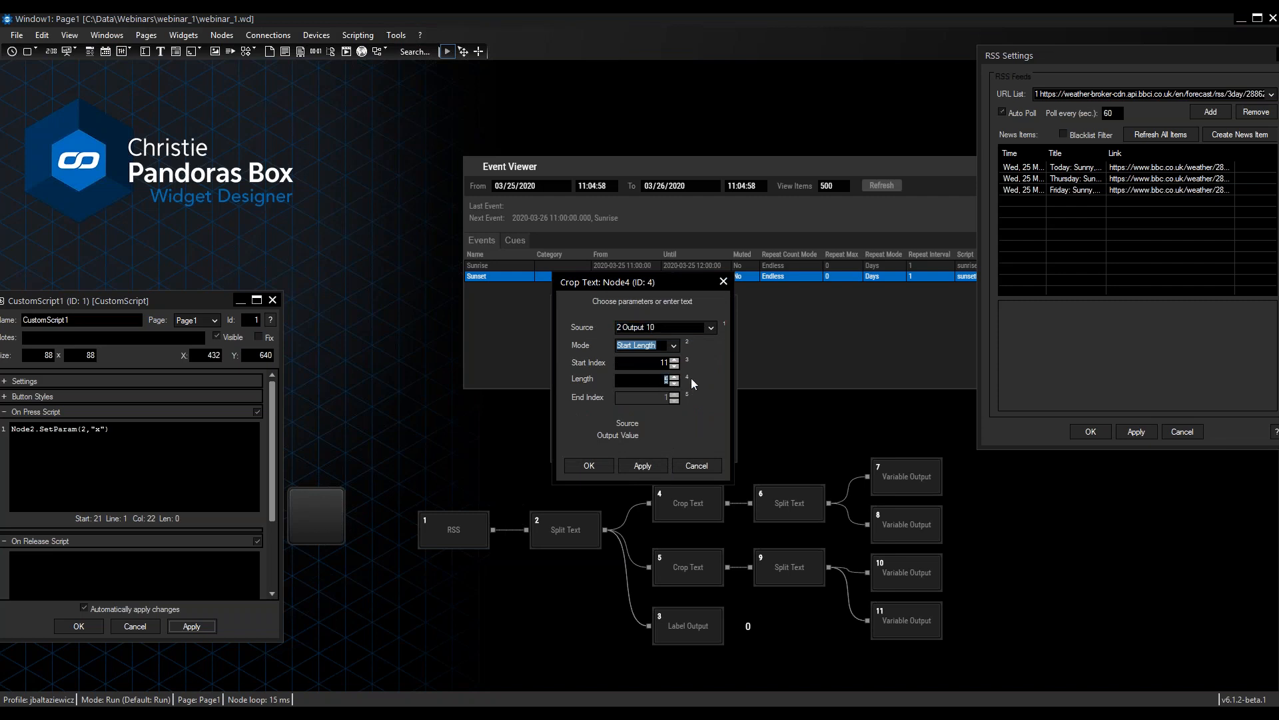
left_click(664, 381)
left_click(162, 429)
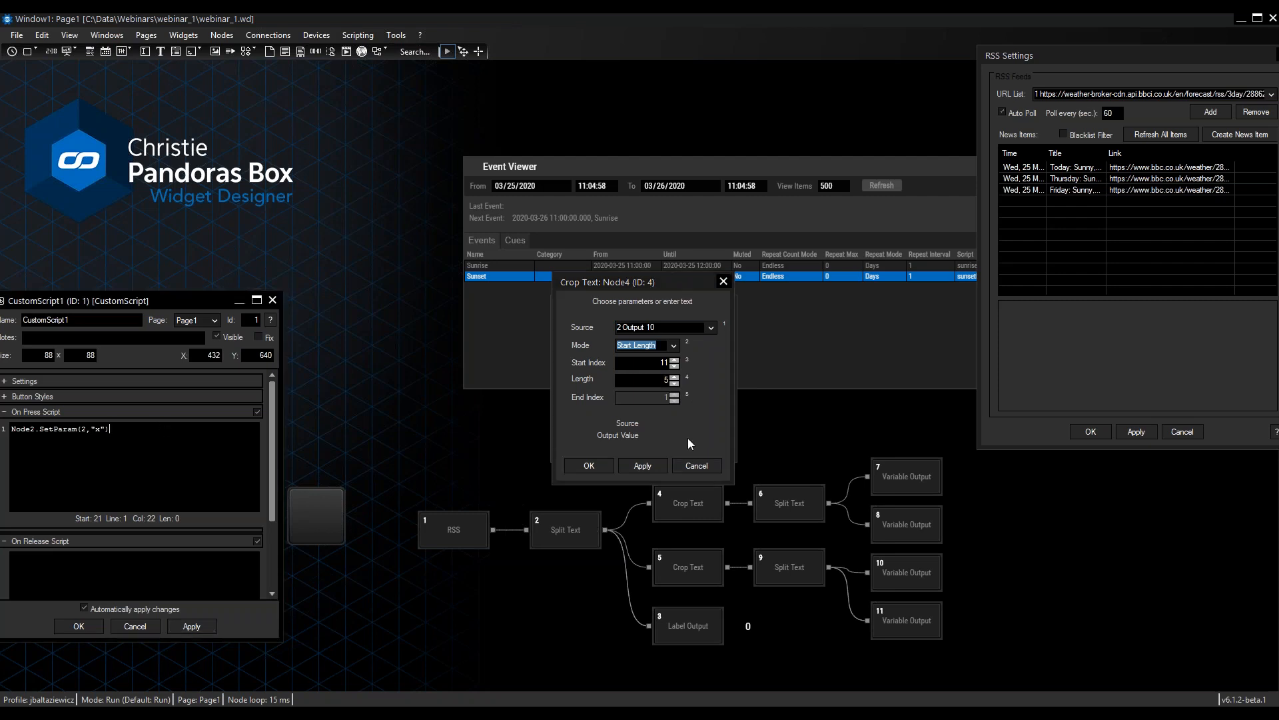
left_click_drag(189, 306, 260, 279)
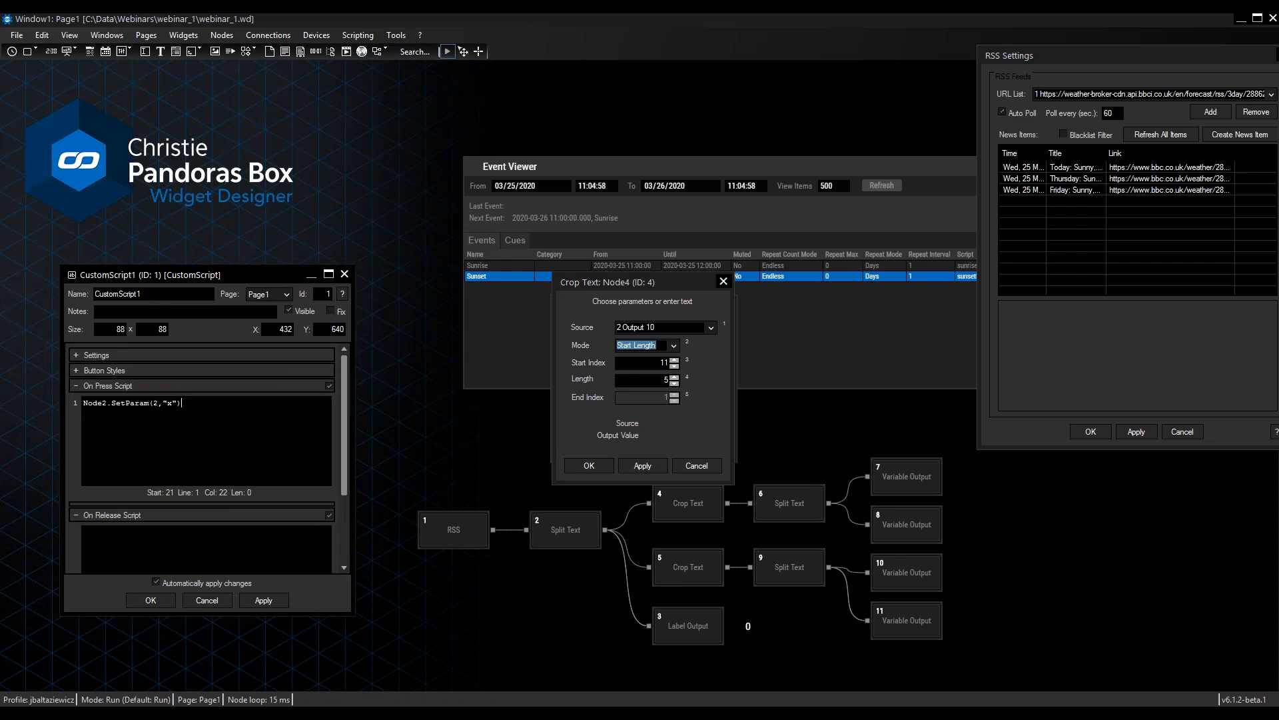
left_click(723, 282)
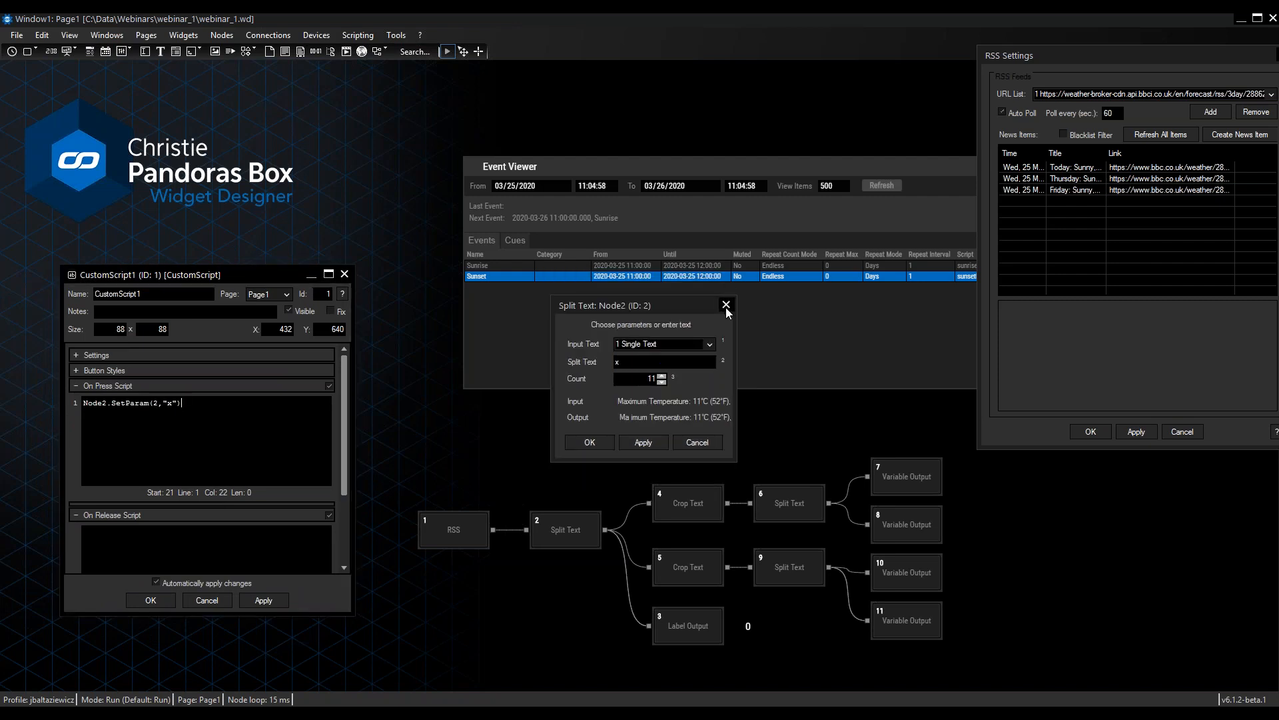
left_click(725, 306)
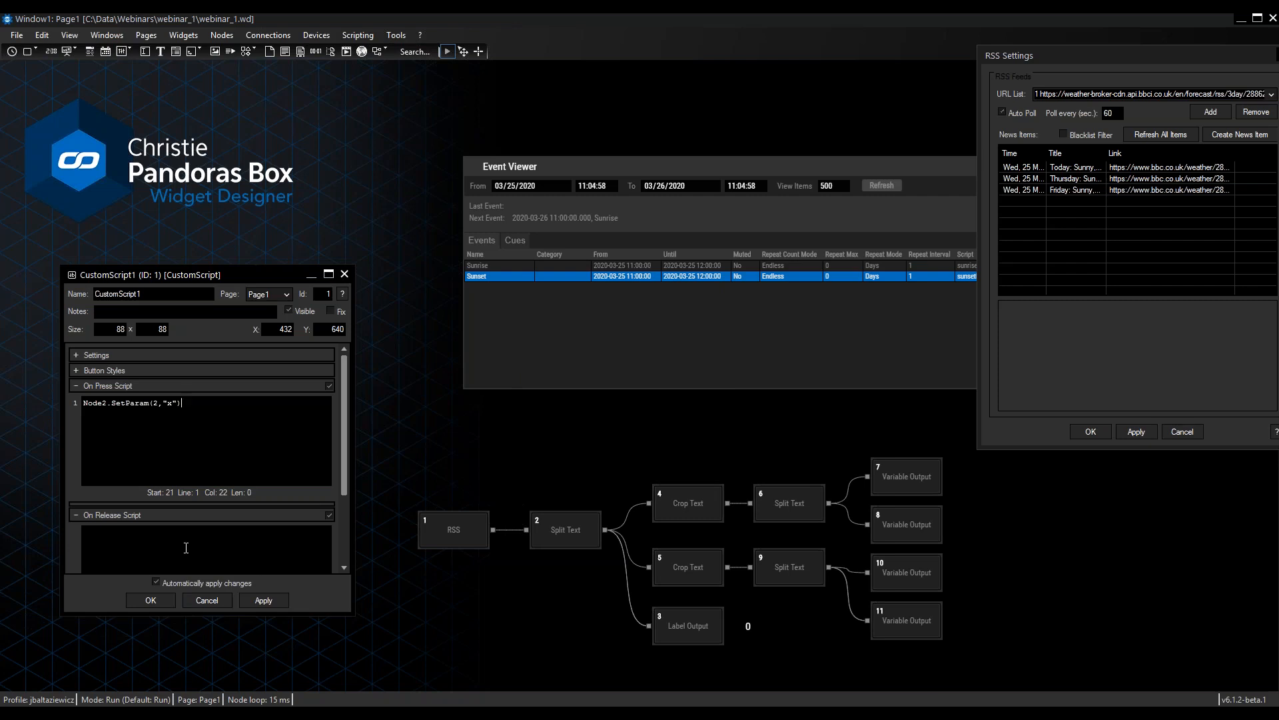
Step: Confirm the CustomScript1 settings, switch to Edit / Move mode, and delete the CustomScript1 widget from the page
left_click(151, 600)
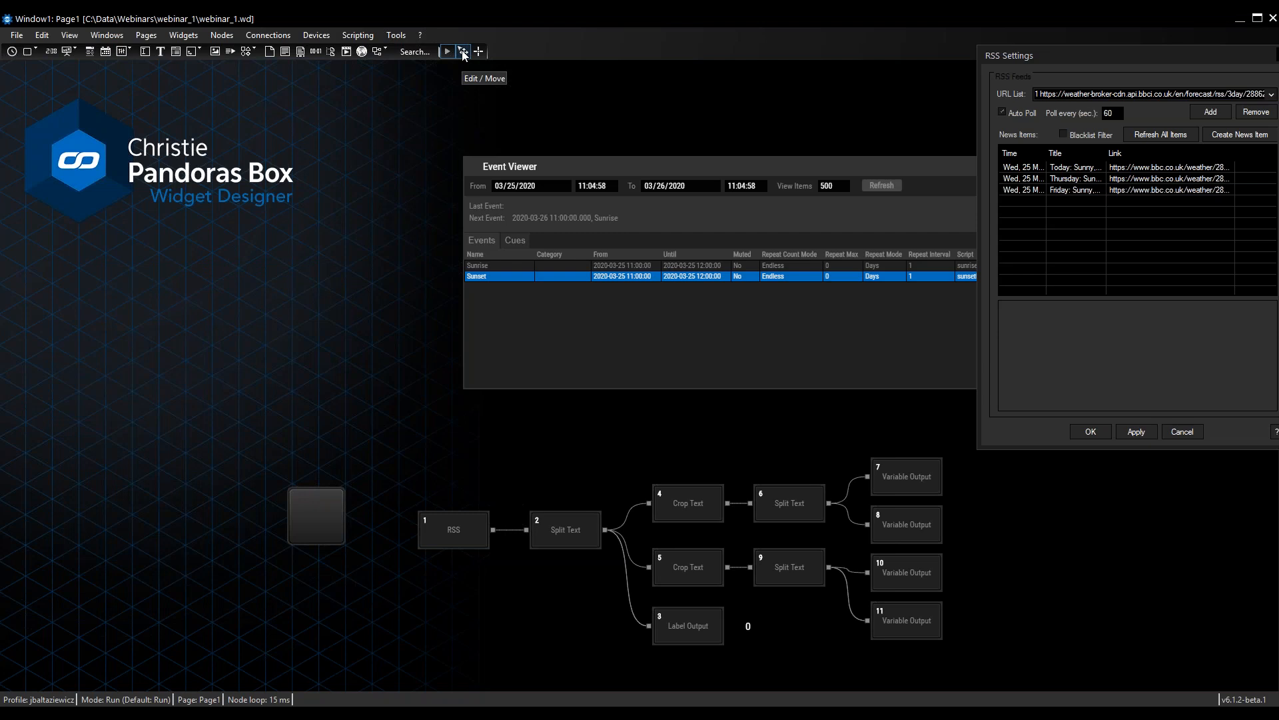
left_click(463, 52)
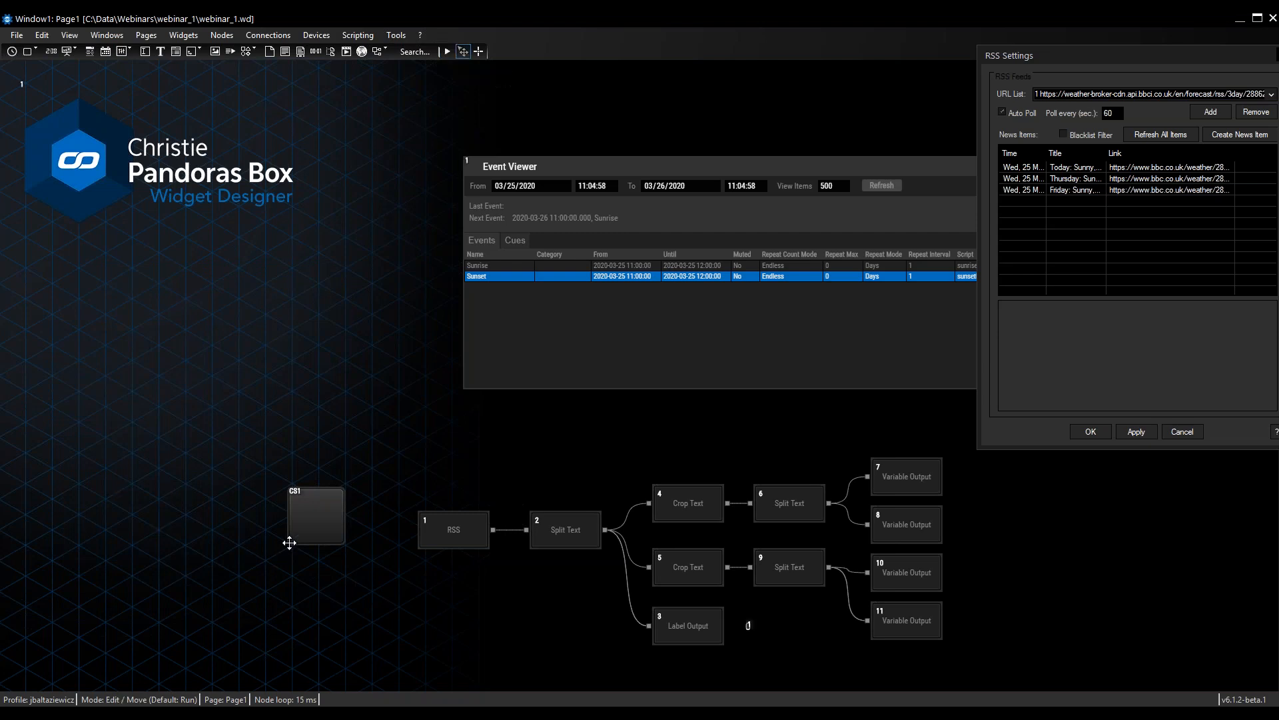
left_click(302, 524)
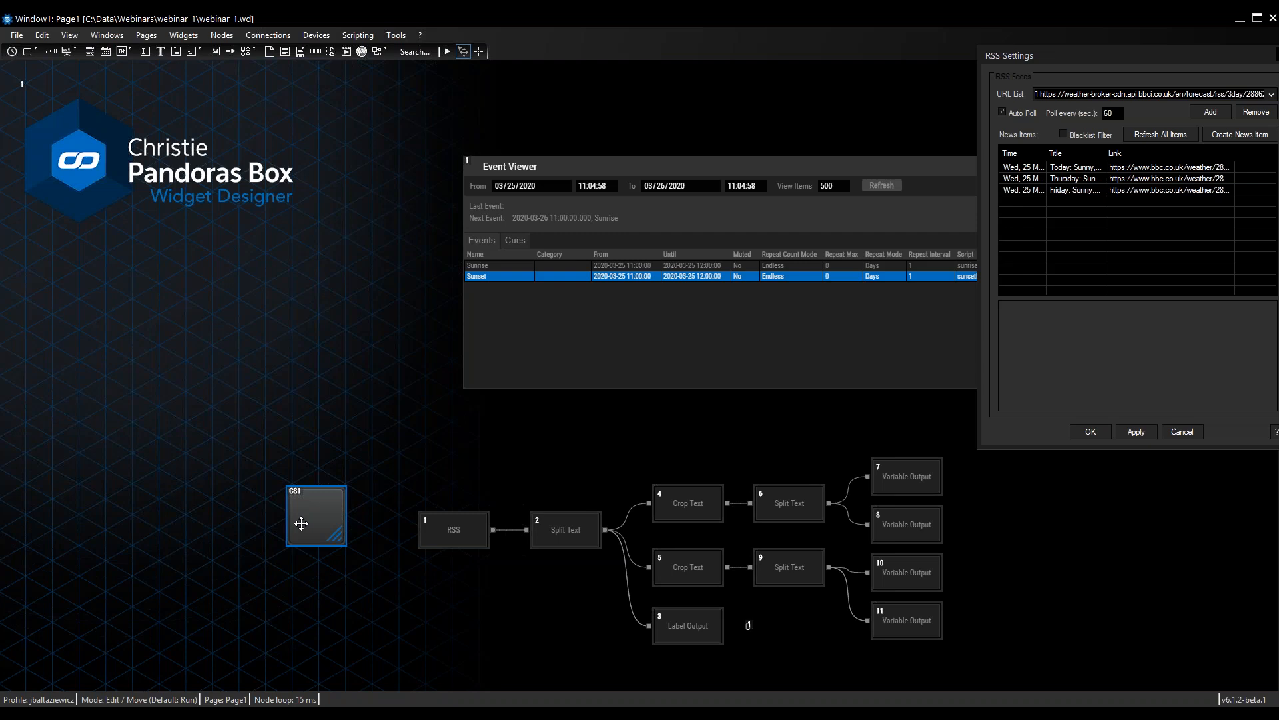
key("Delete")
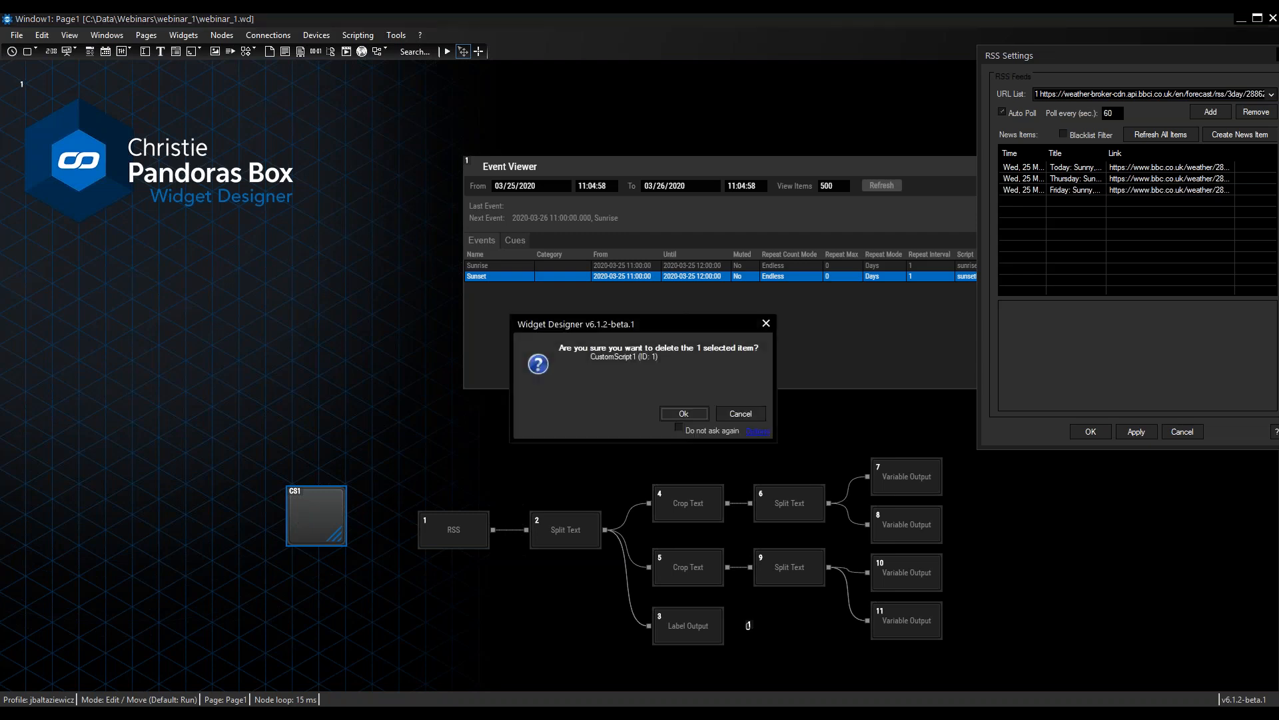
key("Return")
Step: Restore the comma as Split Text node 2's split text and confirm the settings
double_click(580, 532)
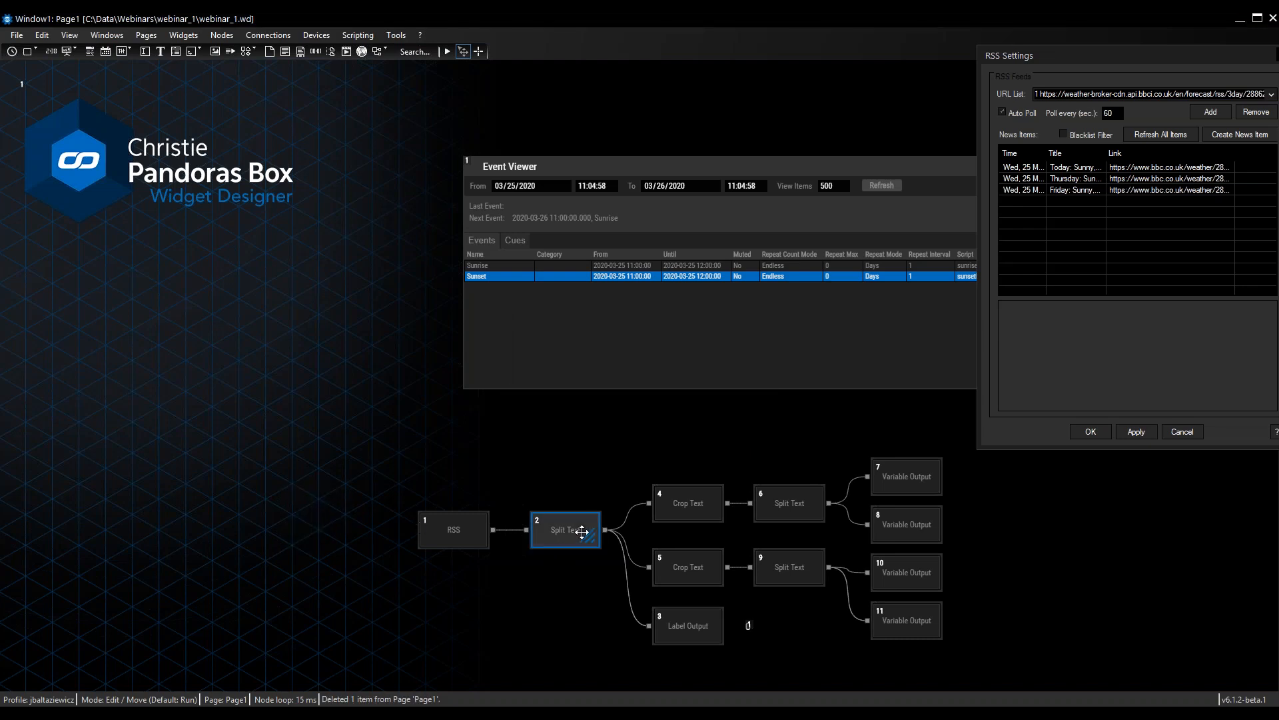
left_click(621, 361)
key("BackSpace")
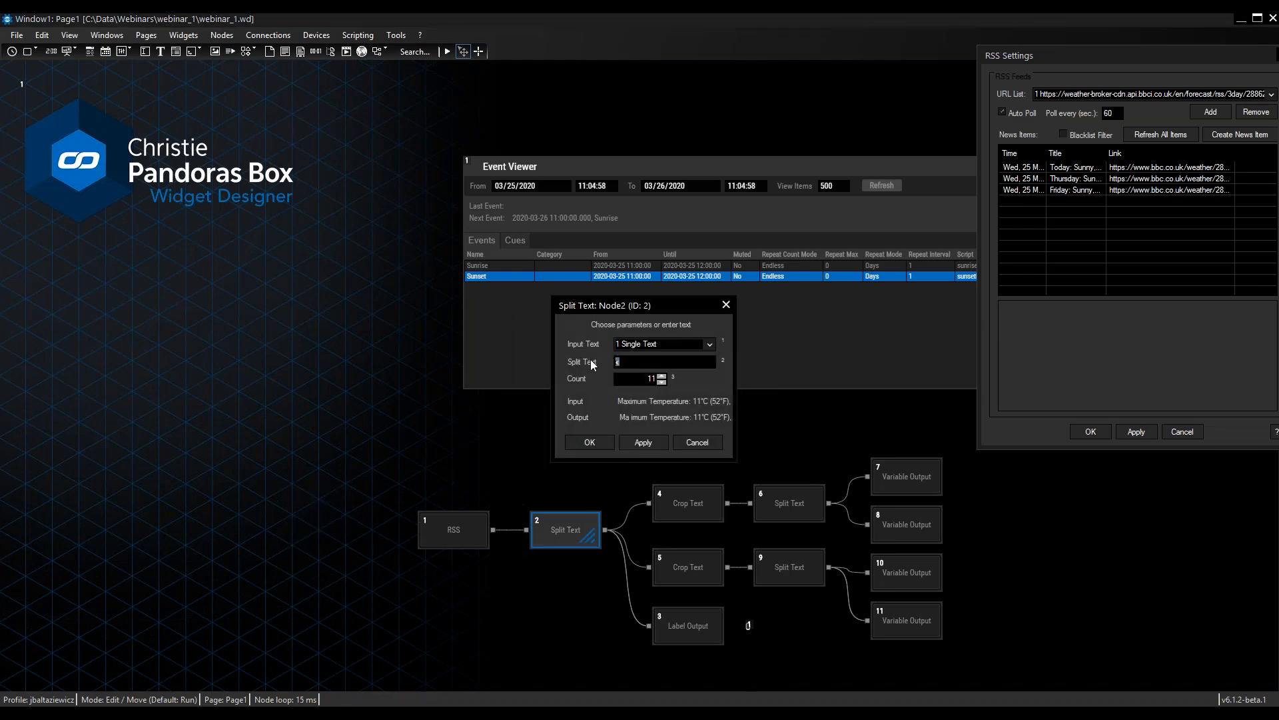
left_click(589, 443)
Step: Point out the four Variable Output nodes by selecting them together, deselect them, and close the RSS Settings window
left_click(913, 664)
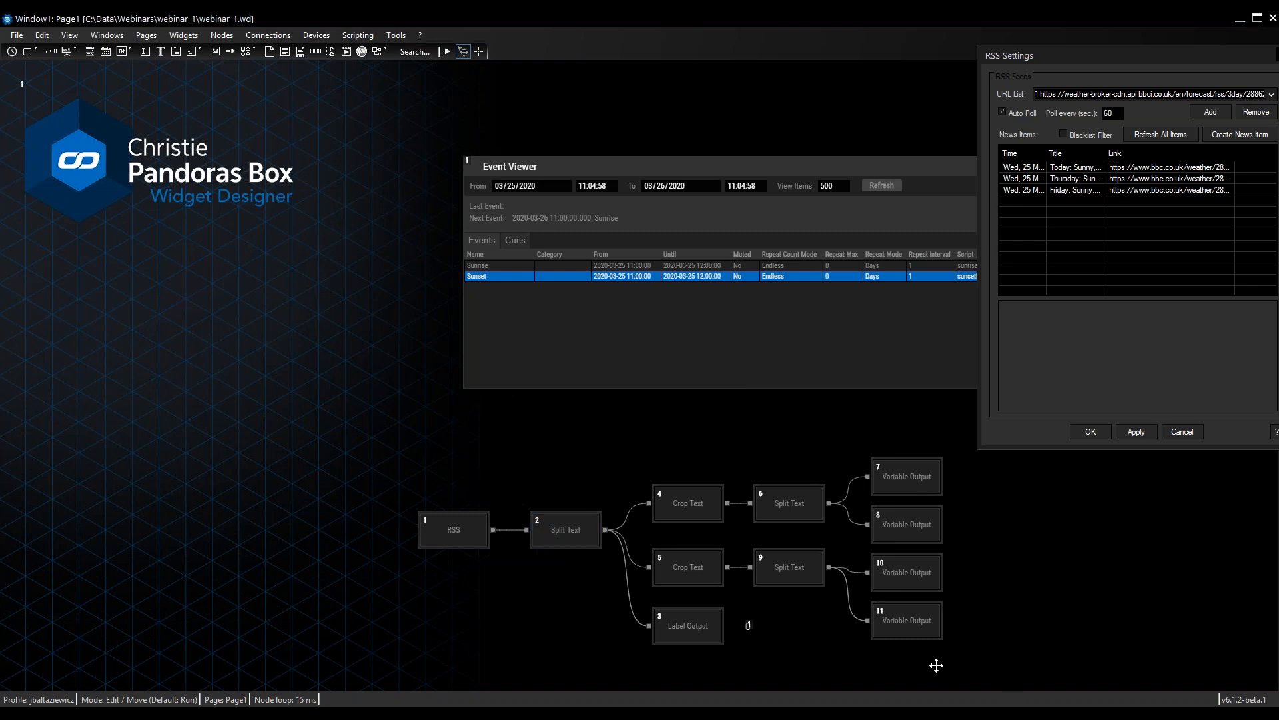
left_click_drag(986, 671, 866, 449)
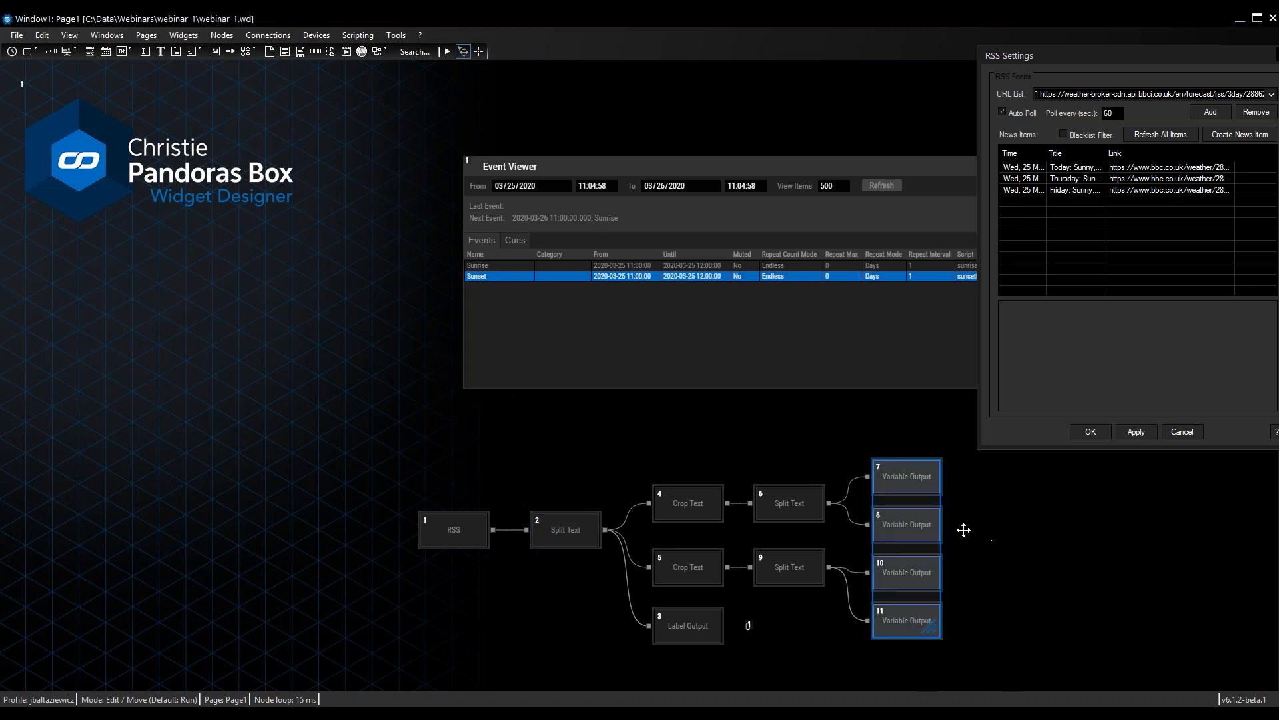
left_click(1026, 604)
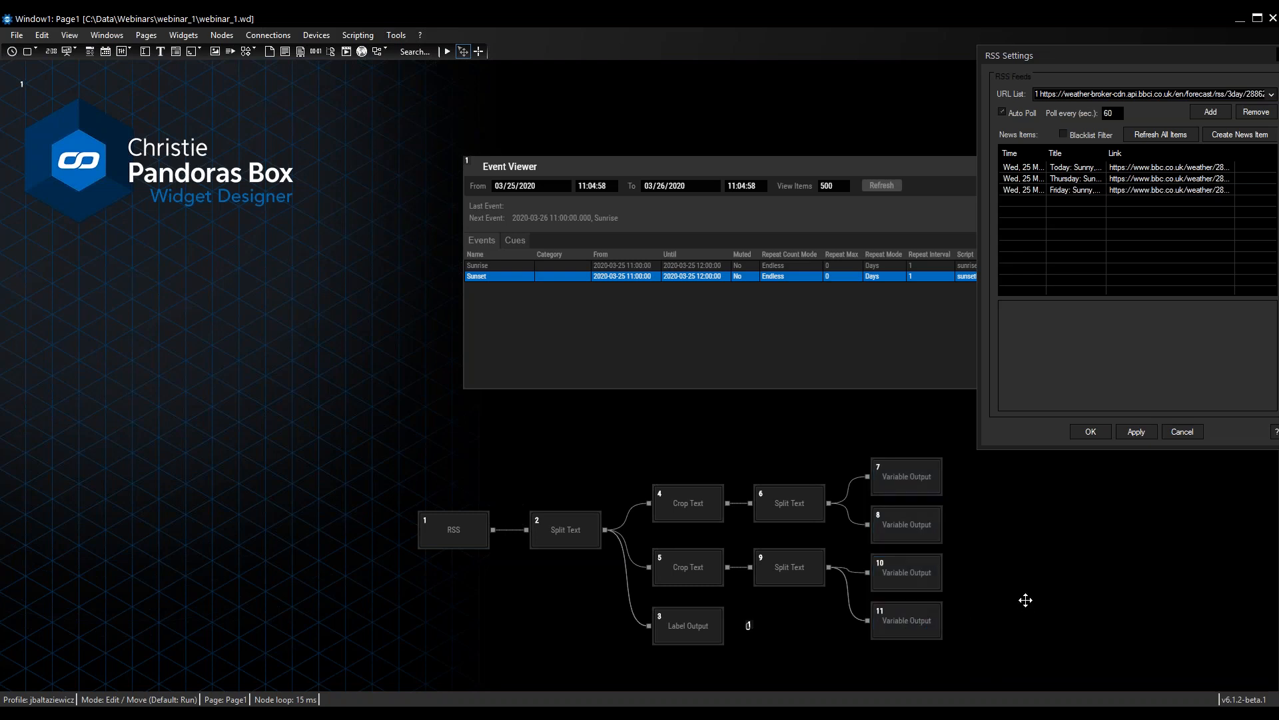
left_click_drag(1228, 60, 1205, 57)
left_click(1216, 54)
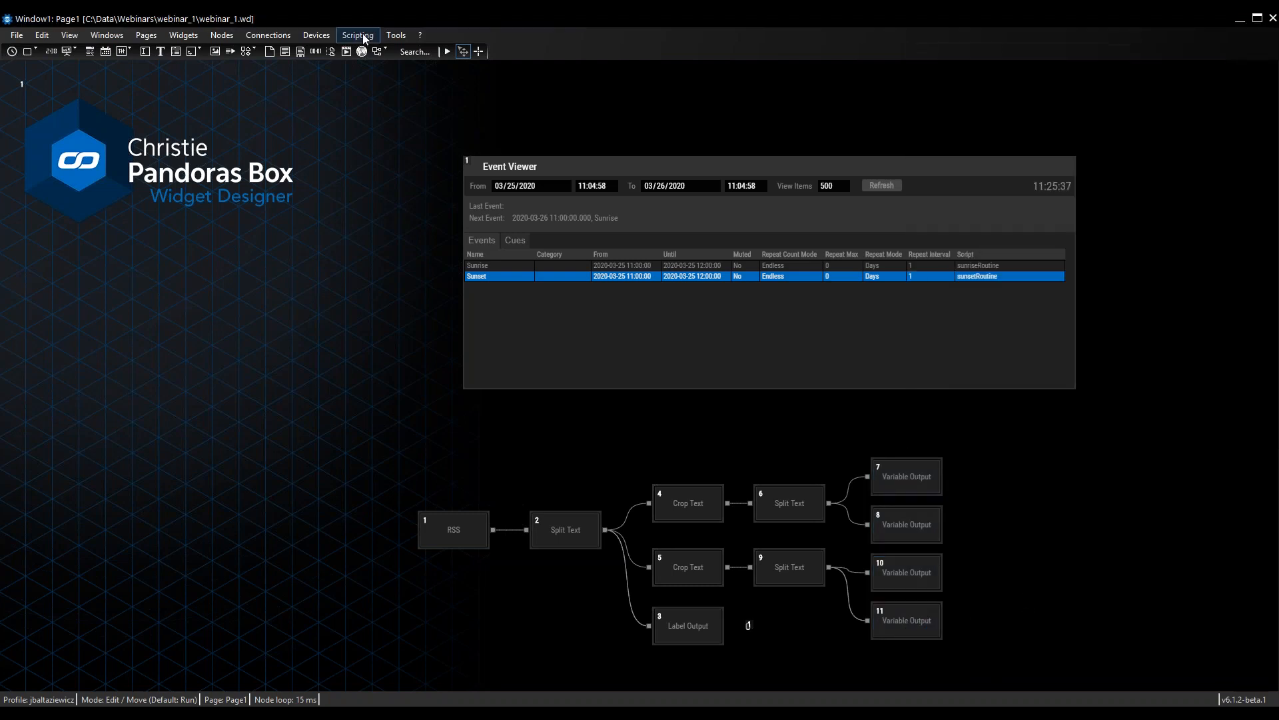
Step: Check the sunrise and sunset variables in the Variable List beside the Event Viewer, and select the Sunrise event in Run mode
left_click(358, 35)
left_click(381, 70)
left_click(585, 345)
left_click(594, 389)
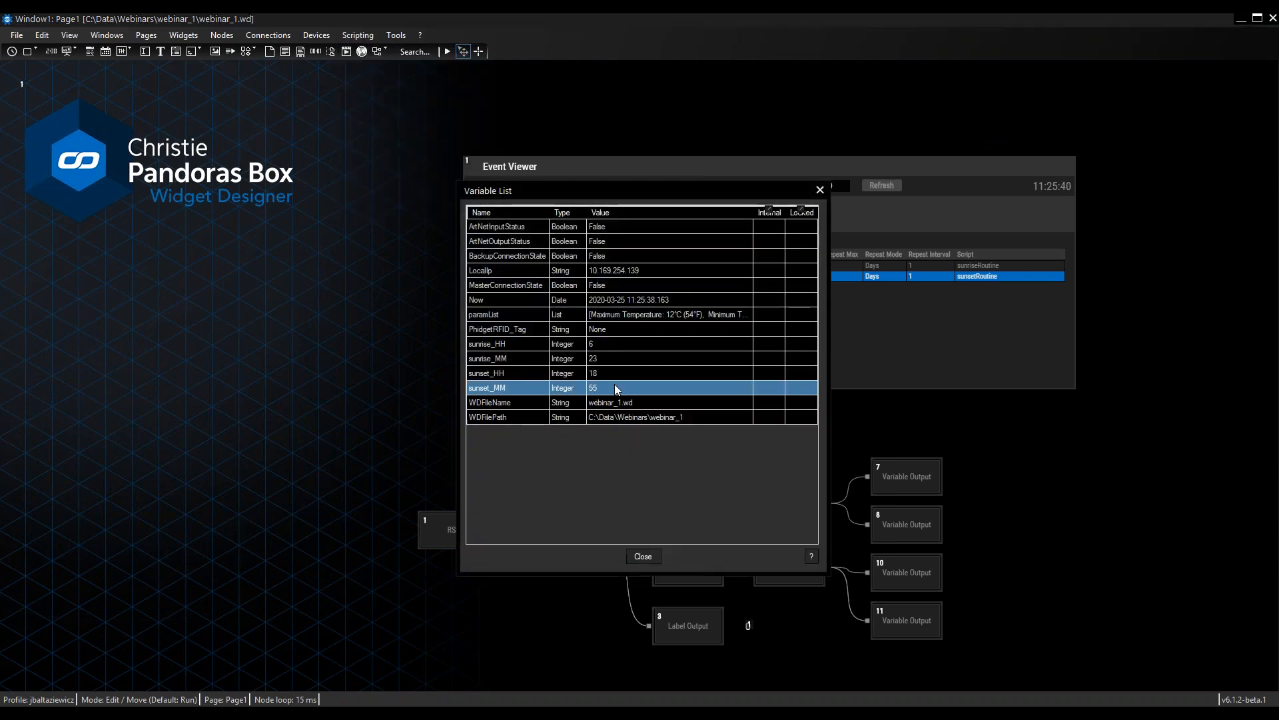
left_click_drag(669, 190, 259, 134)
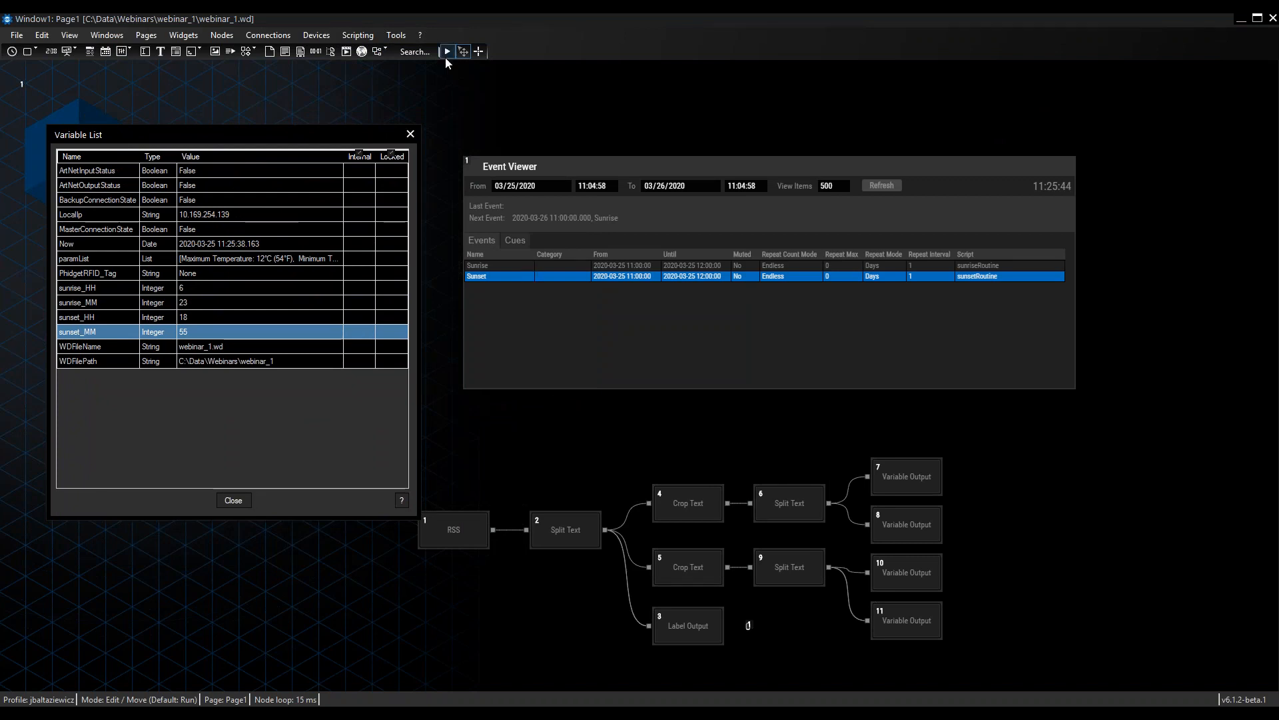
left_click(445, 54)
left_click(521, 265)
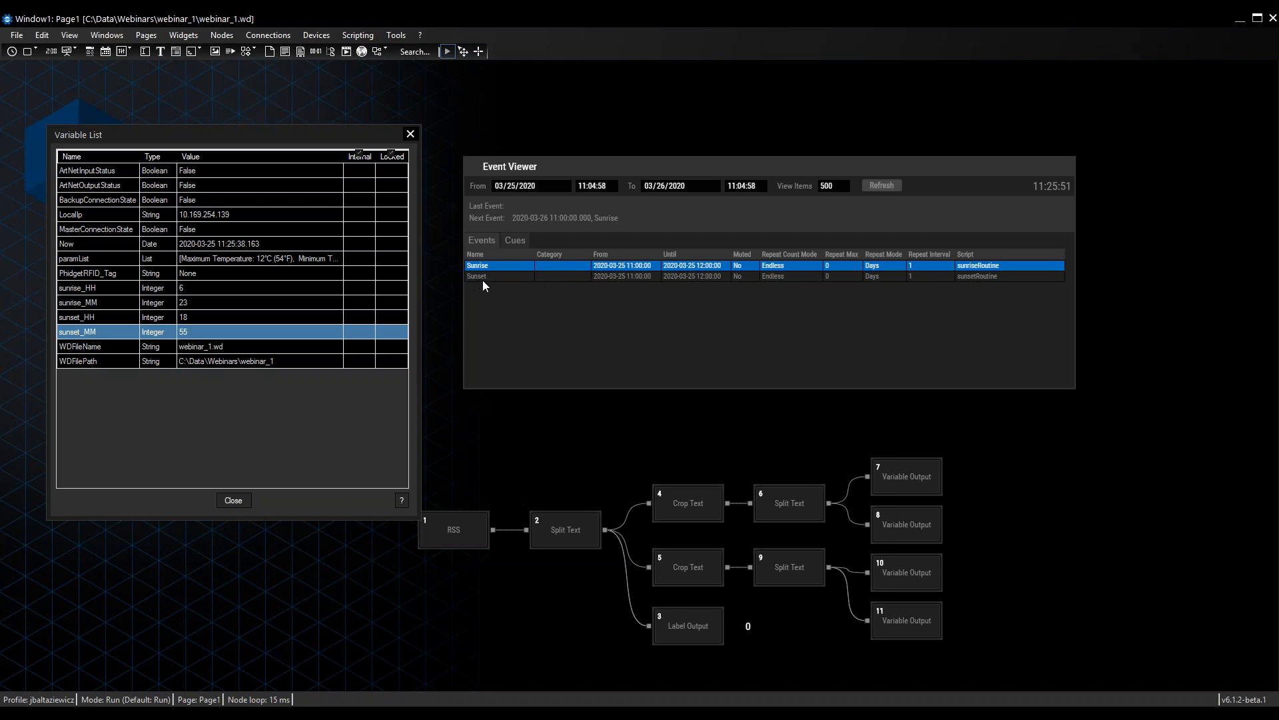
Step: Open a new macro, name it setNewTimes, move its editor aside, and close the Variable List
left_click(358, 35)
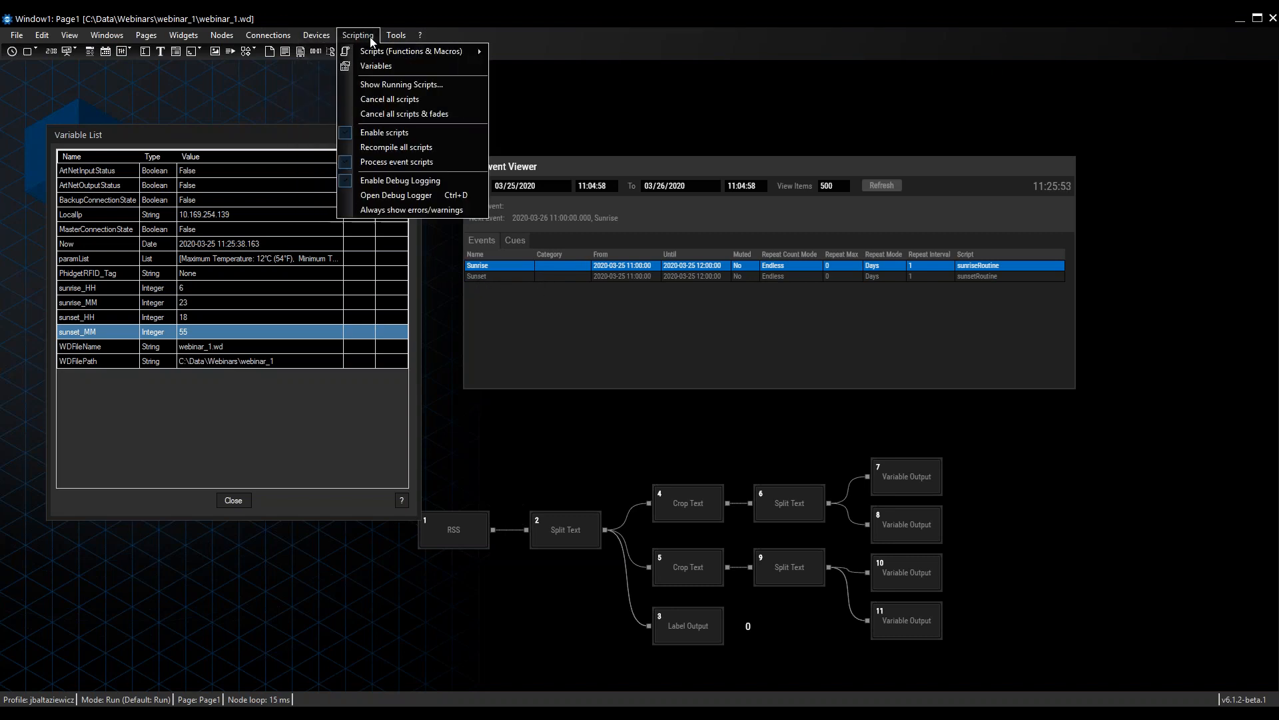
mouse_move(370, 50)
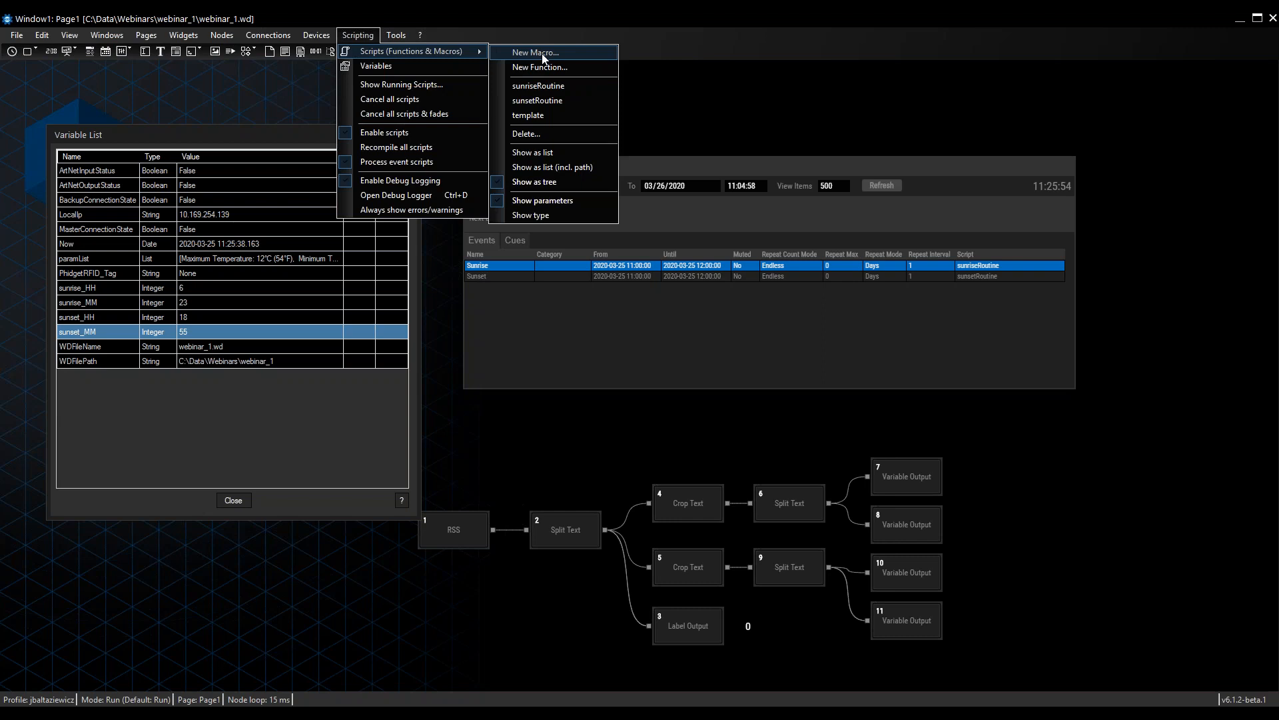
left_click(538, 54)
left_click_drag(557, 193, 871, 259)
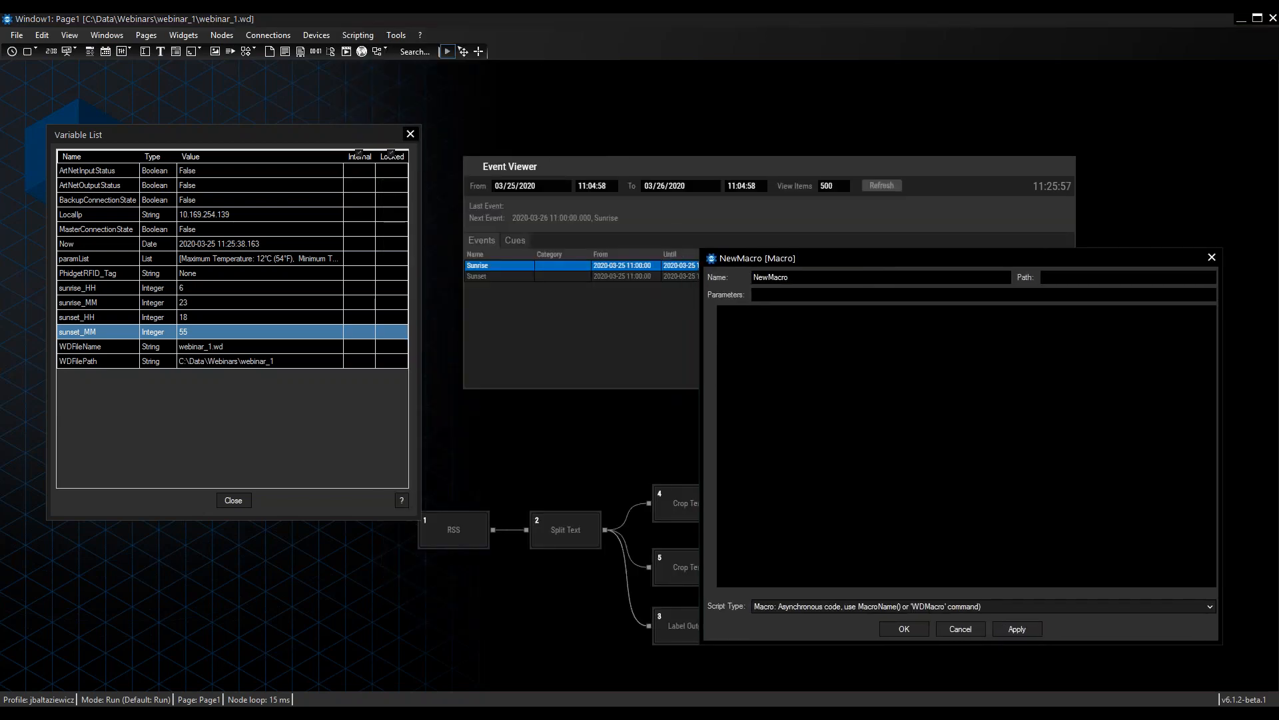
double_click(799, 278)
type("setTimes")
key("BackSpace")
key("BackSpace")
key("BackSpace")
key("BackSpace")
key("BackSpace")
type("NewTimes")
left_click_drag(982, 266, 1210, 200)
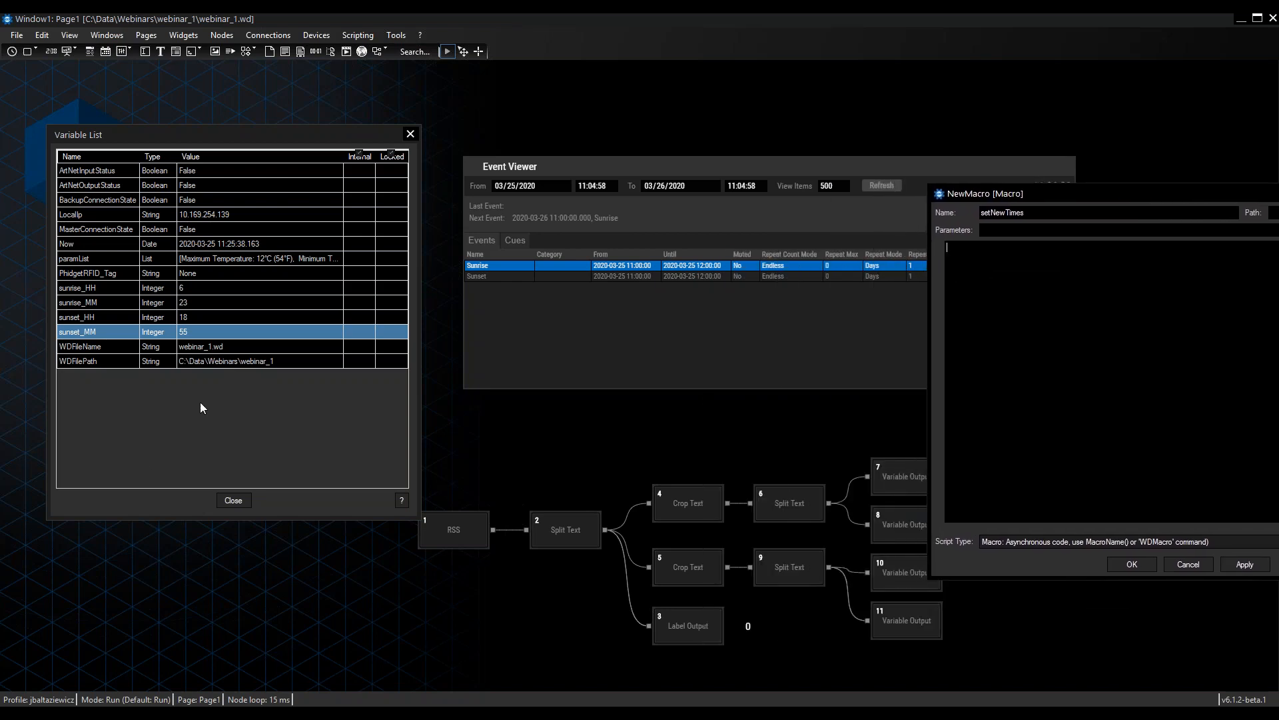
left_click(237, 500)
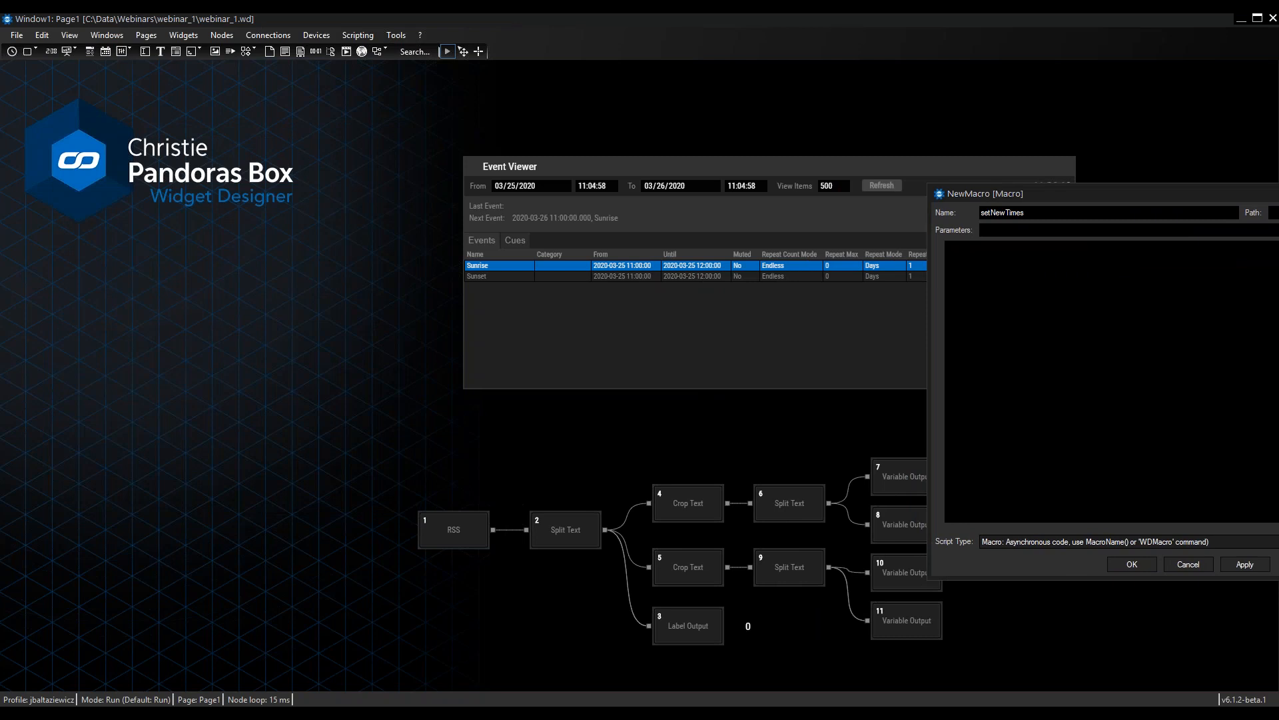
Step: Switch to the PowerPoint slide show, advance to the Update Events slide, and move the macro editor clear of the command text
key("alt+Tab")
key("Right")
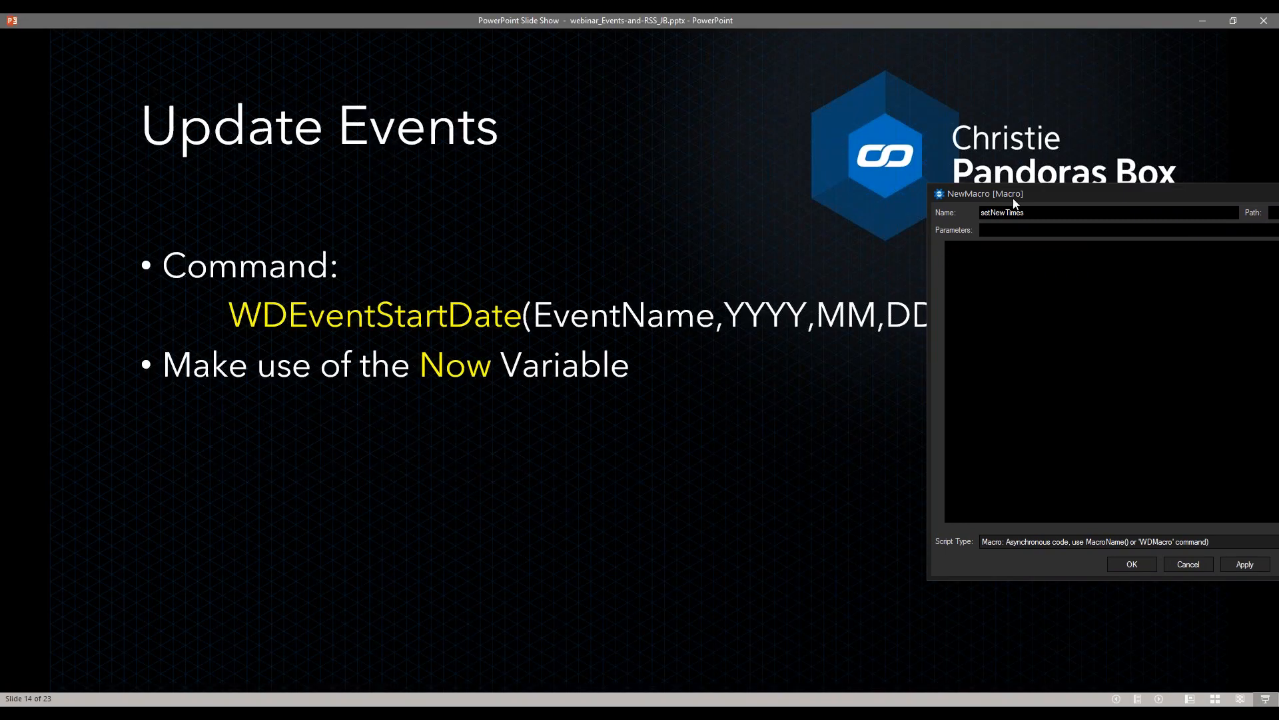
left_click_drag(1013, 198, 812, 393)
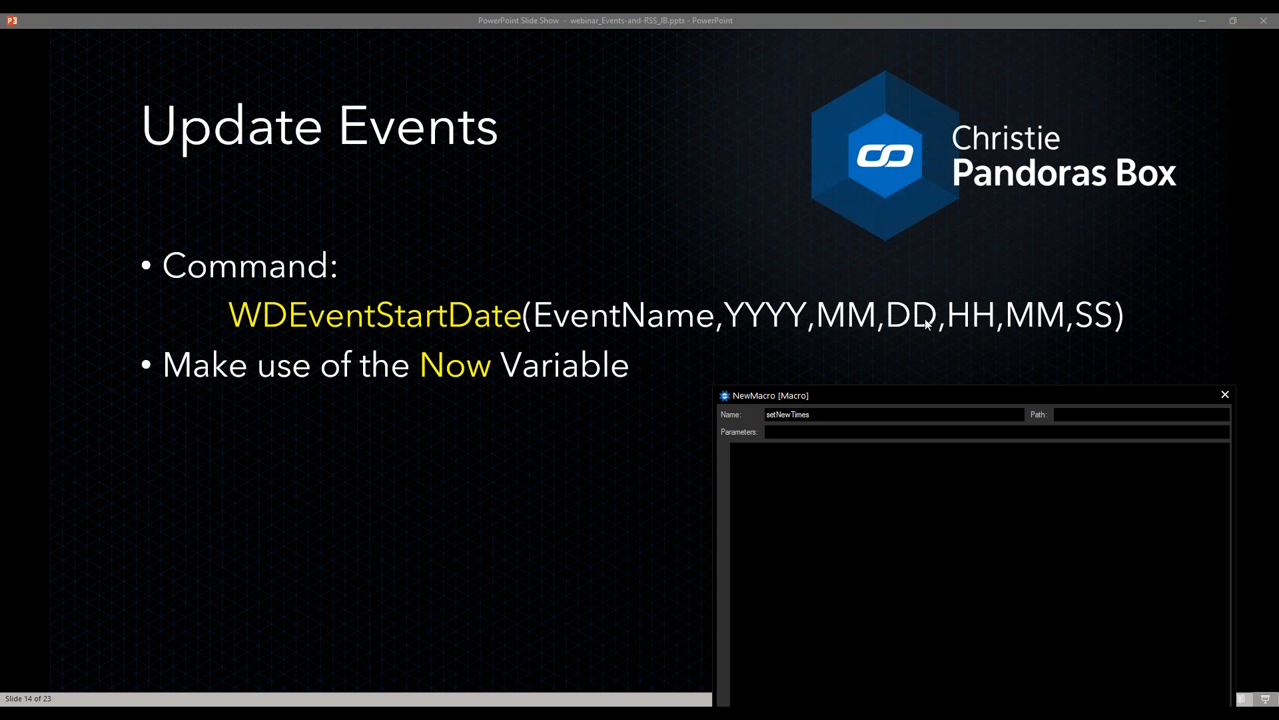
double_click(922, 389)
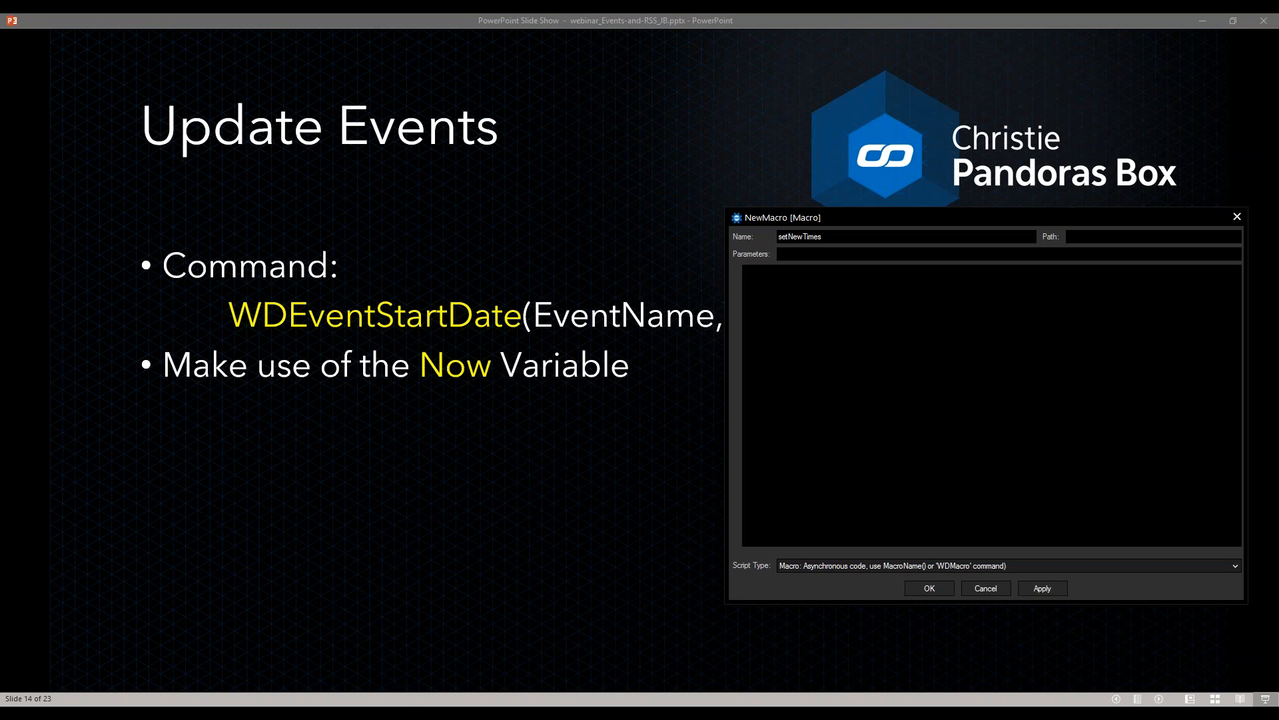
Step: Return to Widget Designer, open the Variable List, place it beside the macro editor, and select the Now variable
mouse_move(401, 686)
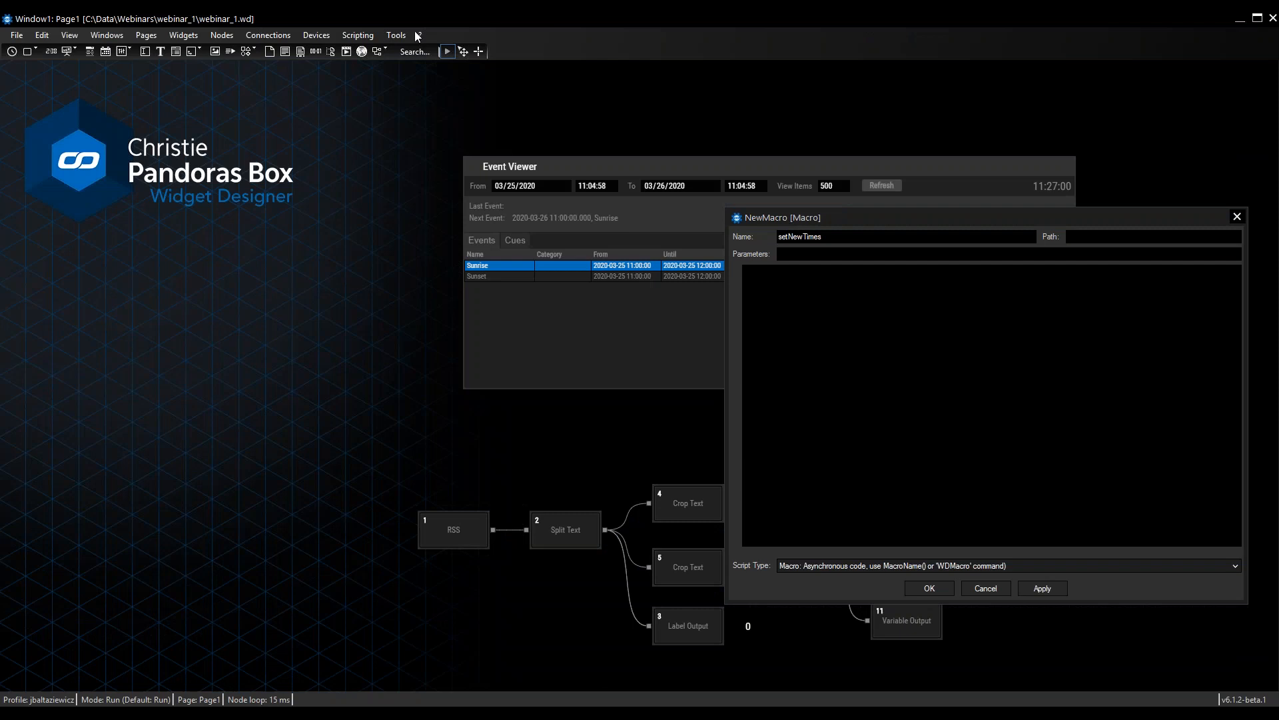
left_click(357, 34)
left_click(361, 65)
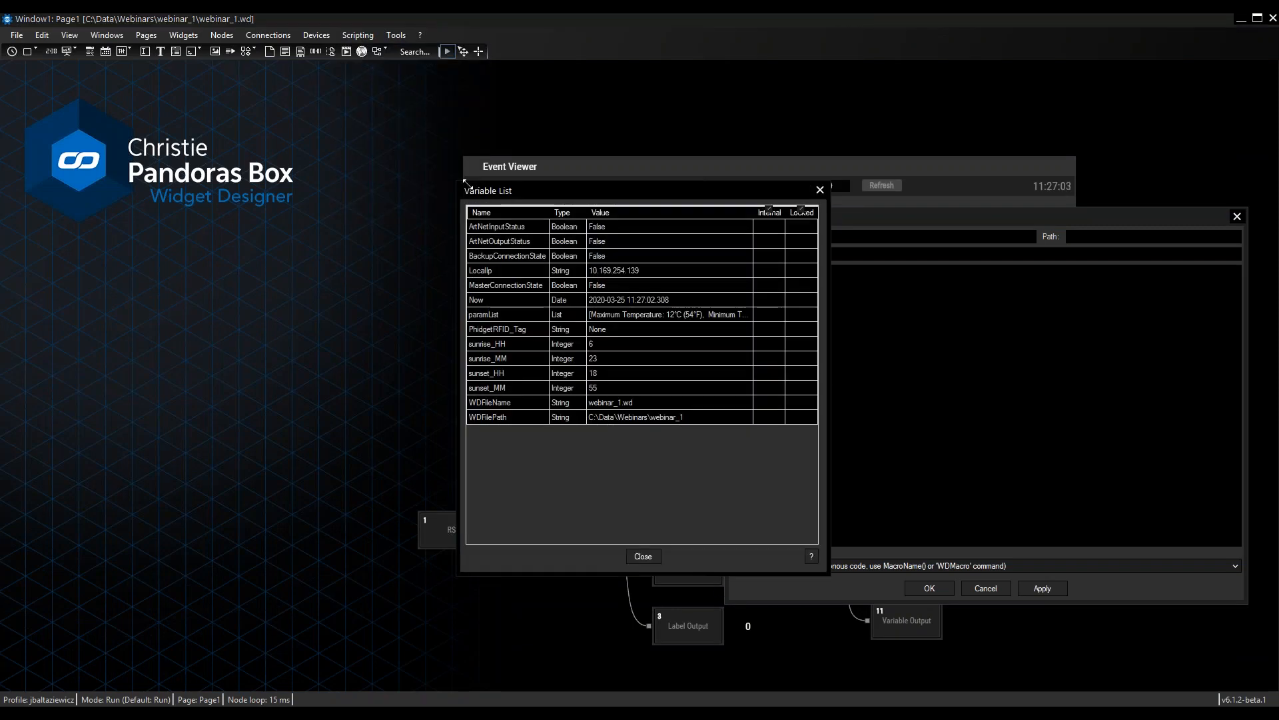
left_click_drag(481, 202, 162, 133)
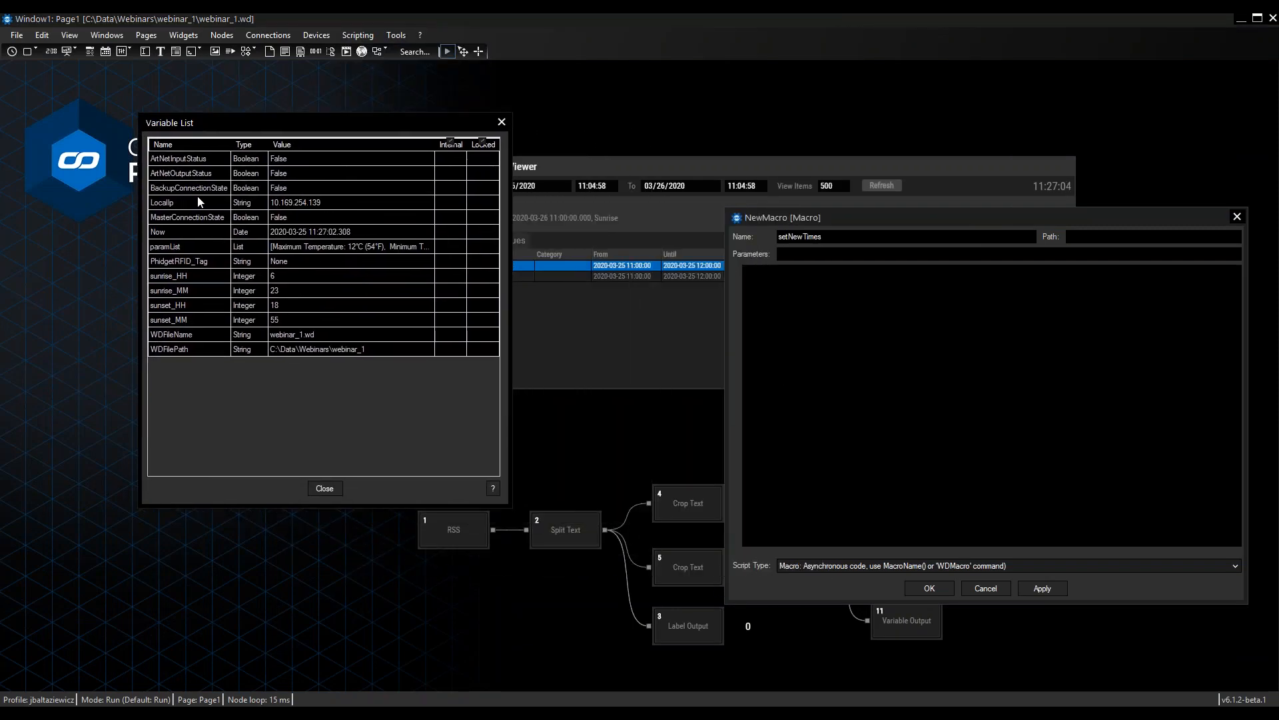
left_click(190, 230)
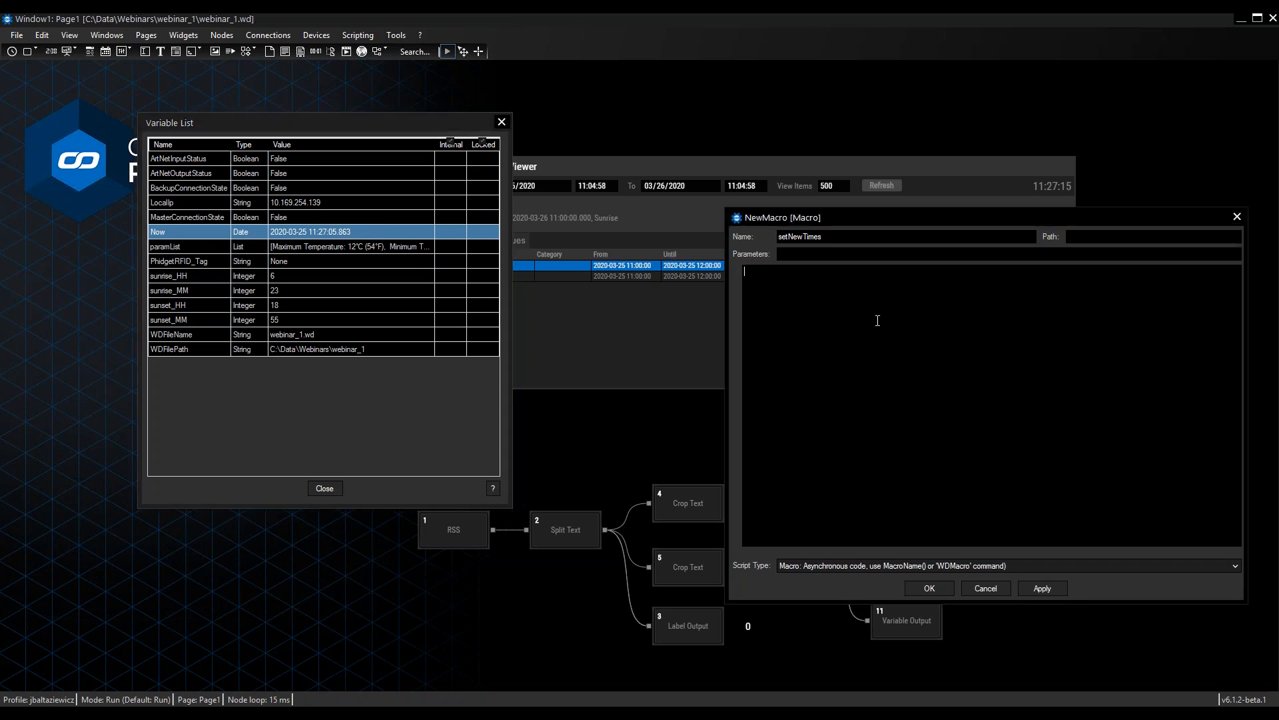
Step: Write DebugMessage(now) in the setNewTimes macro and test it
type("Debu")
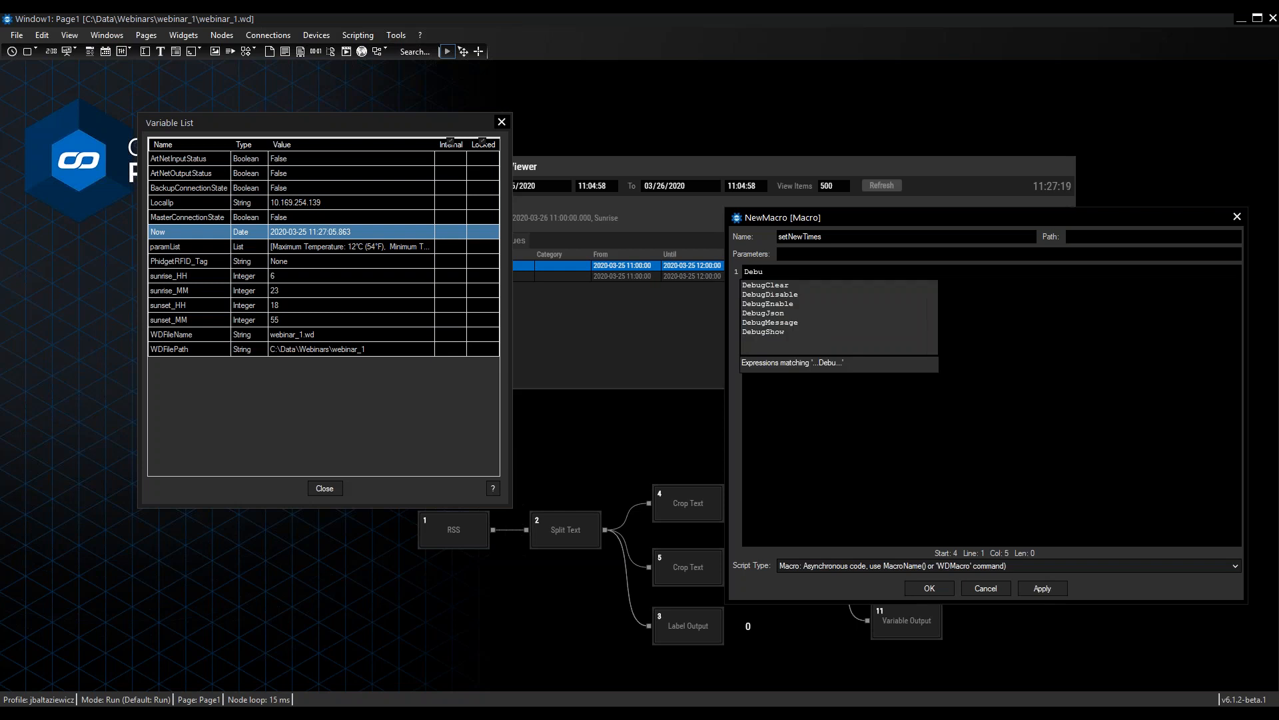
type("gM")
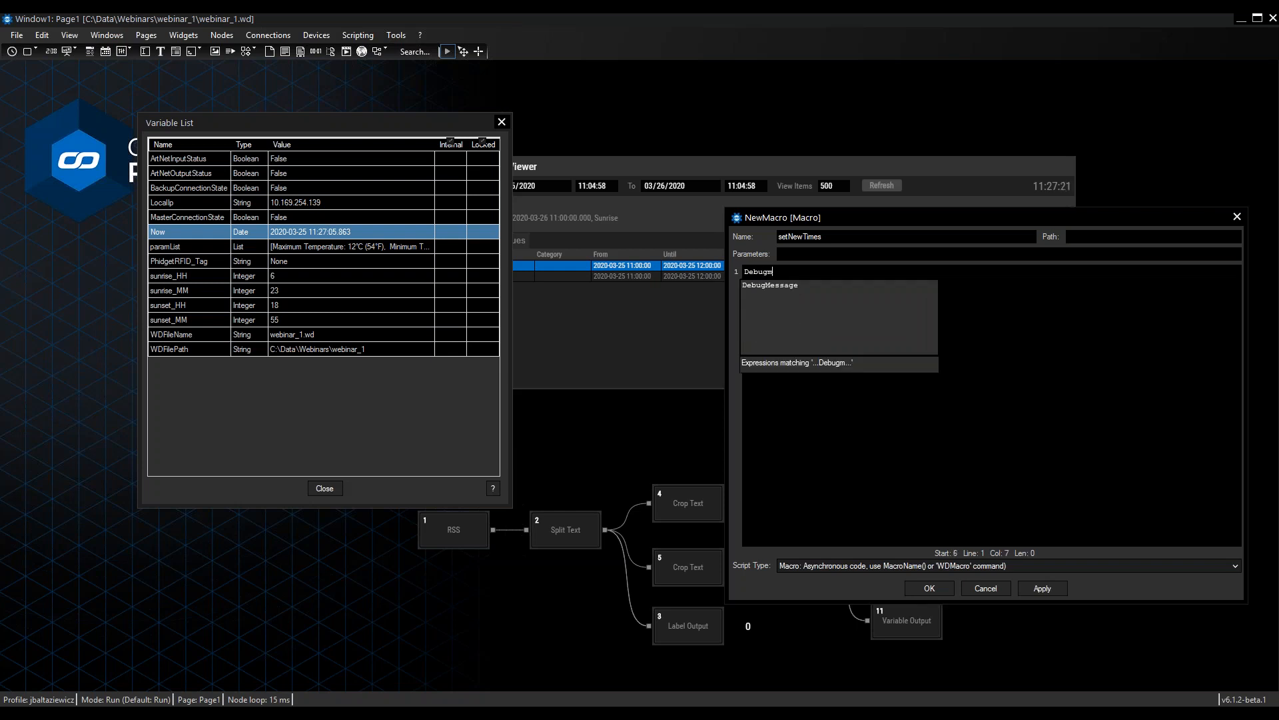
key("Return")
type("(now")
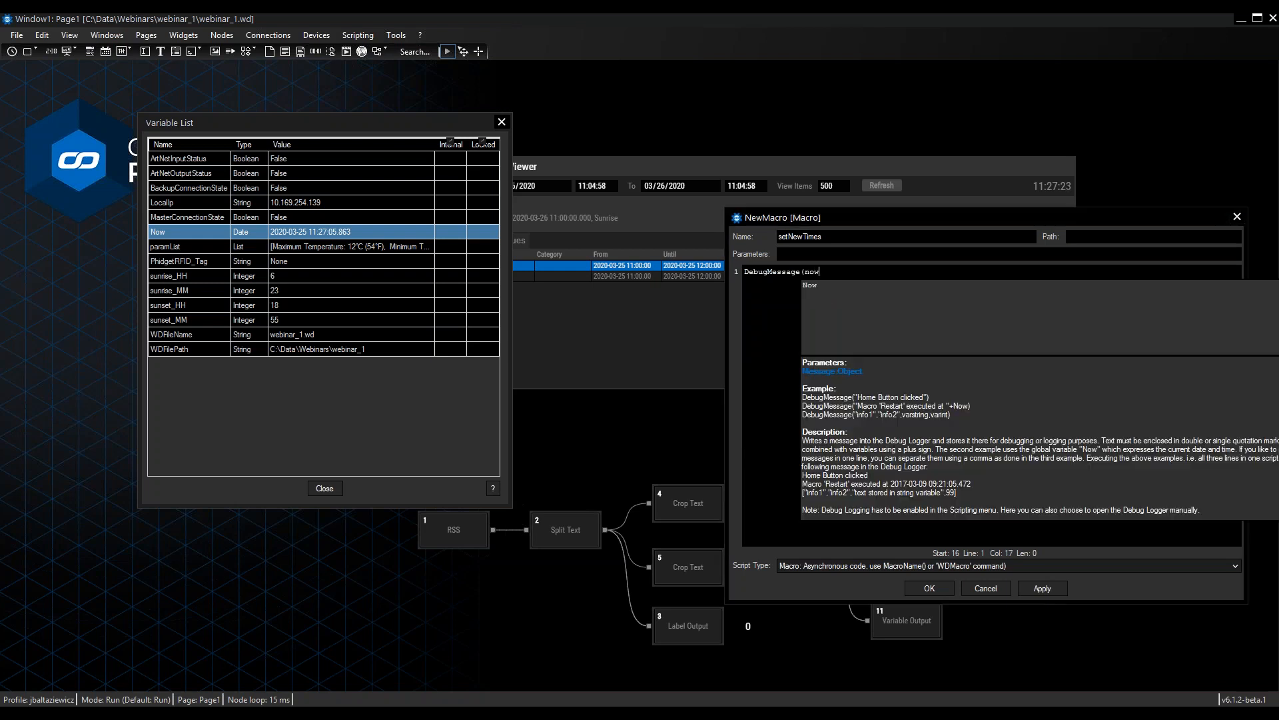
type(")")
right_click(878, 319)
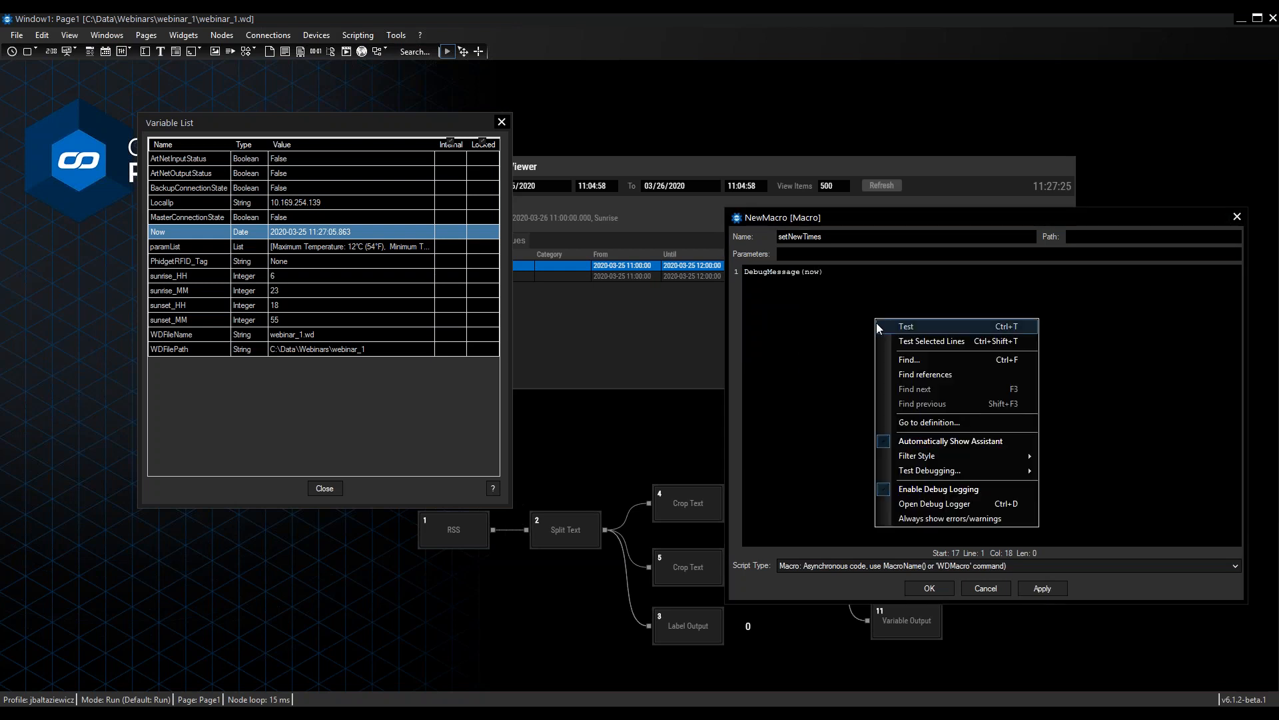
left_click(877, 324)
Step: Move the Debug Logger below the code, highlight the date parts of its output, and close it
left_click_drag(909, 57, 889, 337)
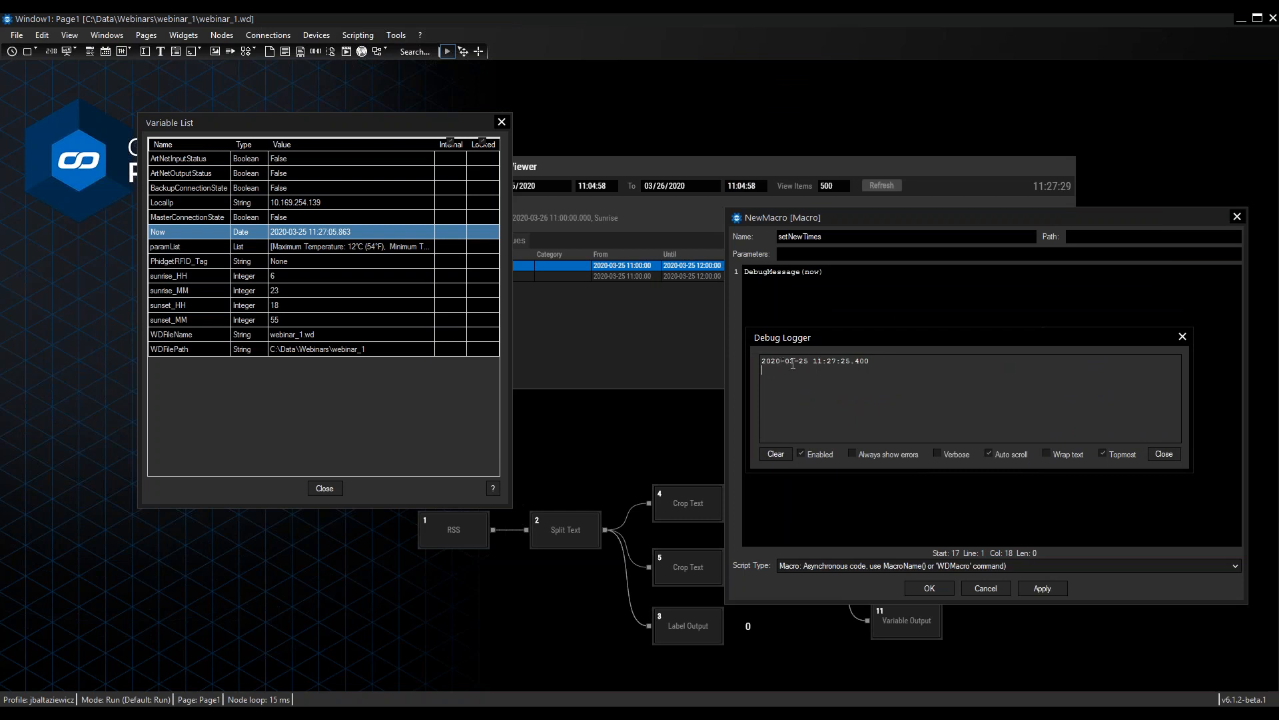
left_click_drag(811, 362, 742, 358)
left_click_drag(761, 360, 779, 355)
left_click(792, 358)
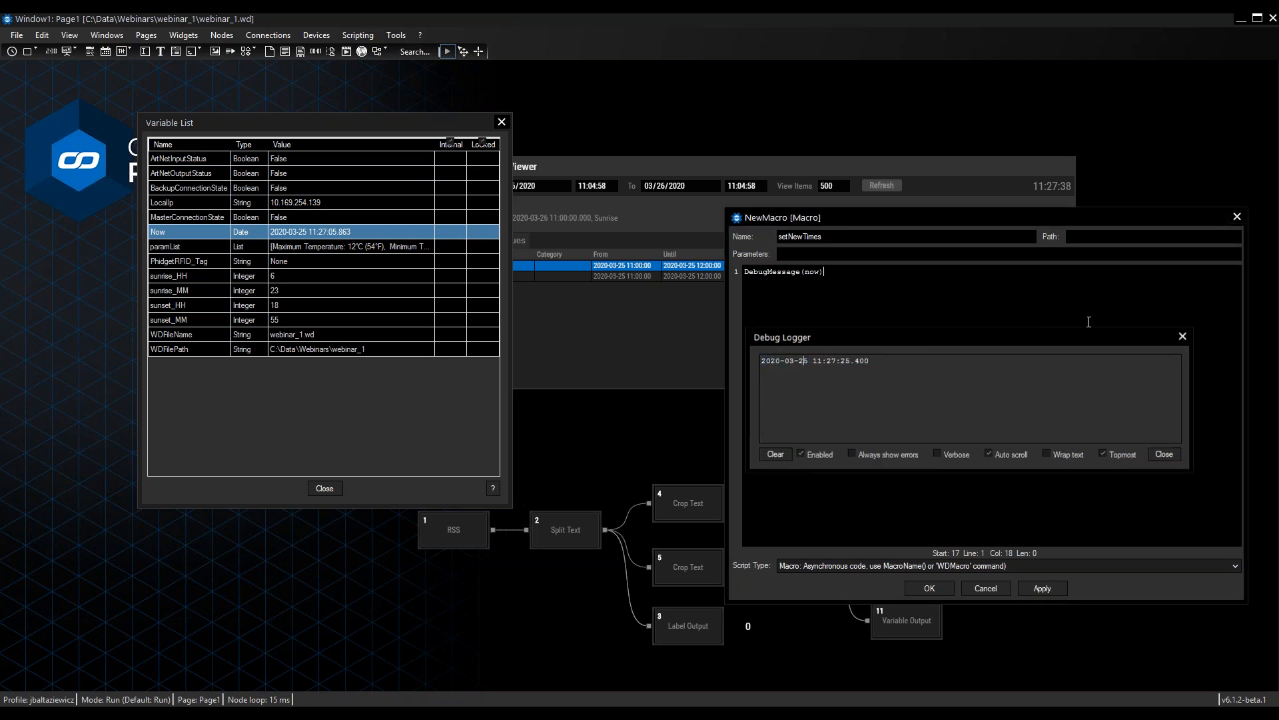
left_click(1183, 337)
Step: Change the debug command to DebugMessage(Now.Year) using the Year member of Now, and test the macro
key("BackSpace")
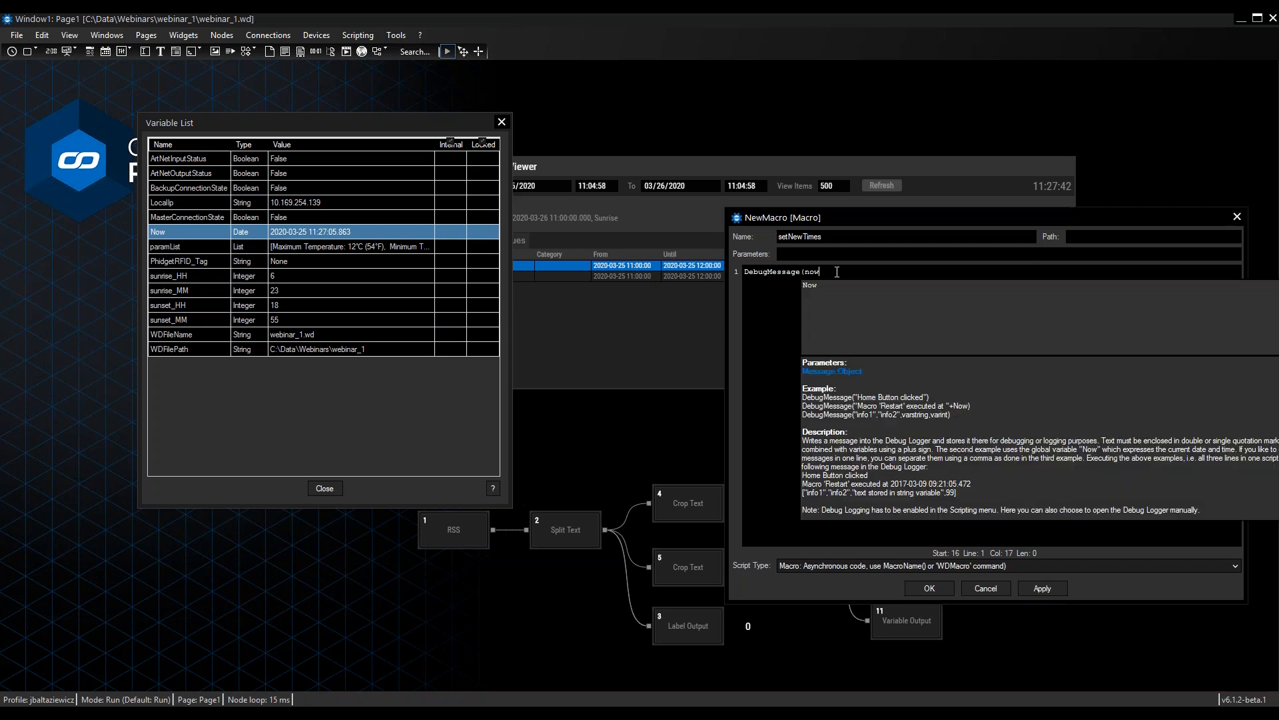
type(".")
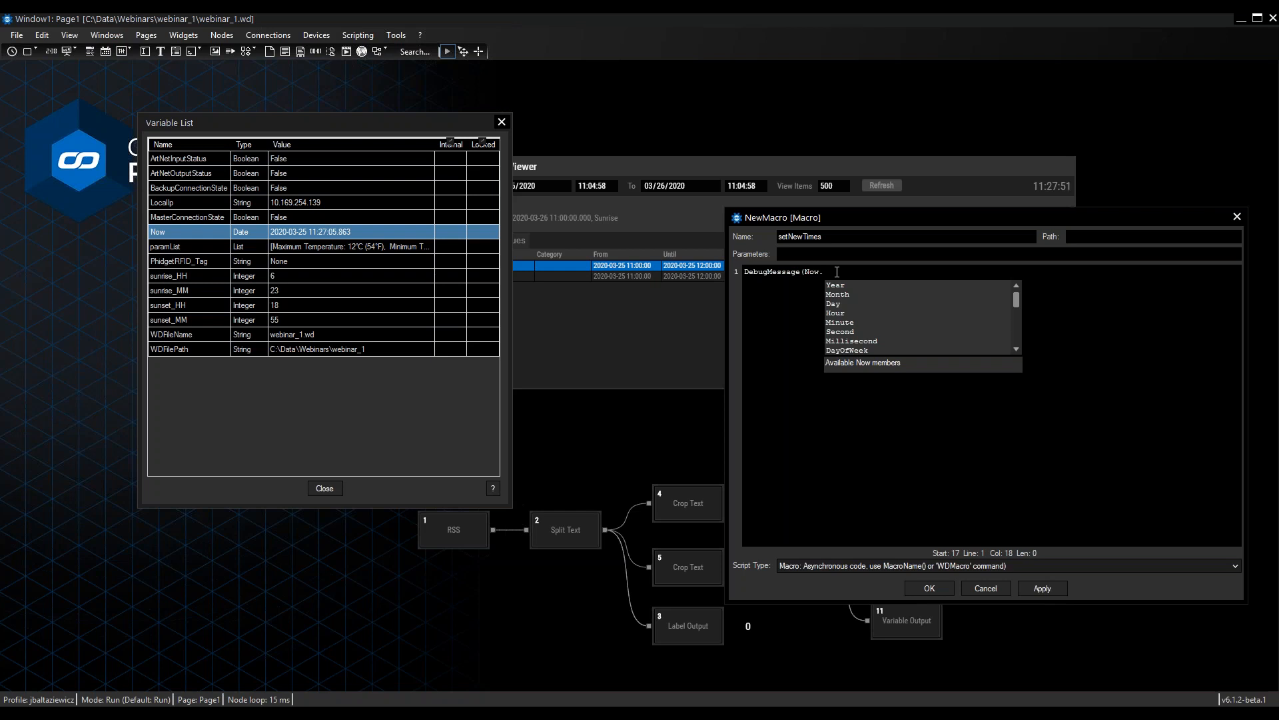
key("Down")
key("Down")
key("Down")
key("Down")
key("Up")
key("Up")
key("Up")
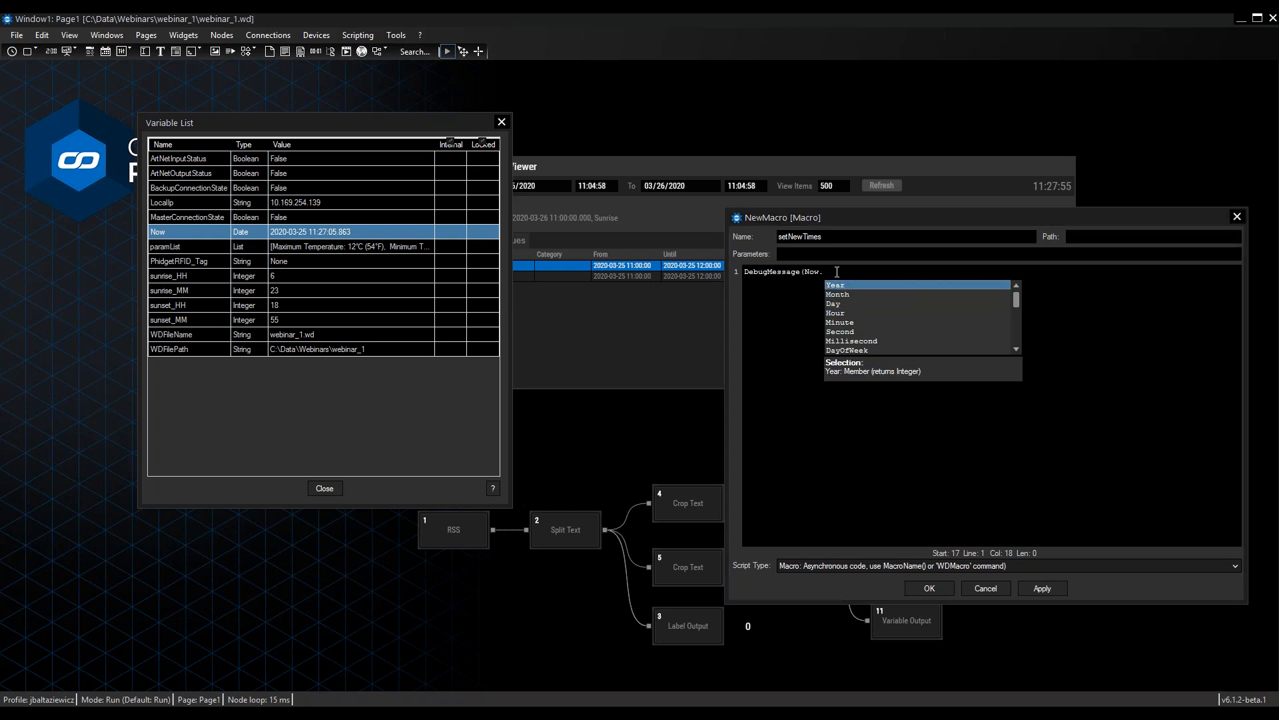
key("Return")
key("BackSpace")
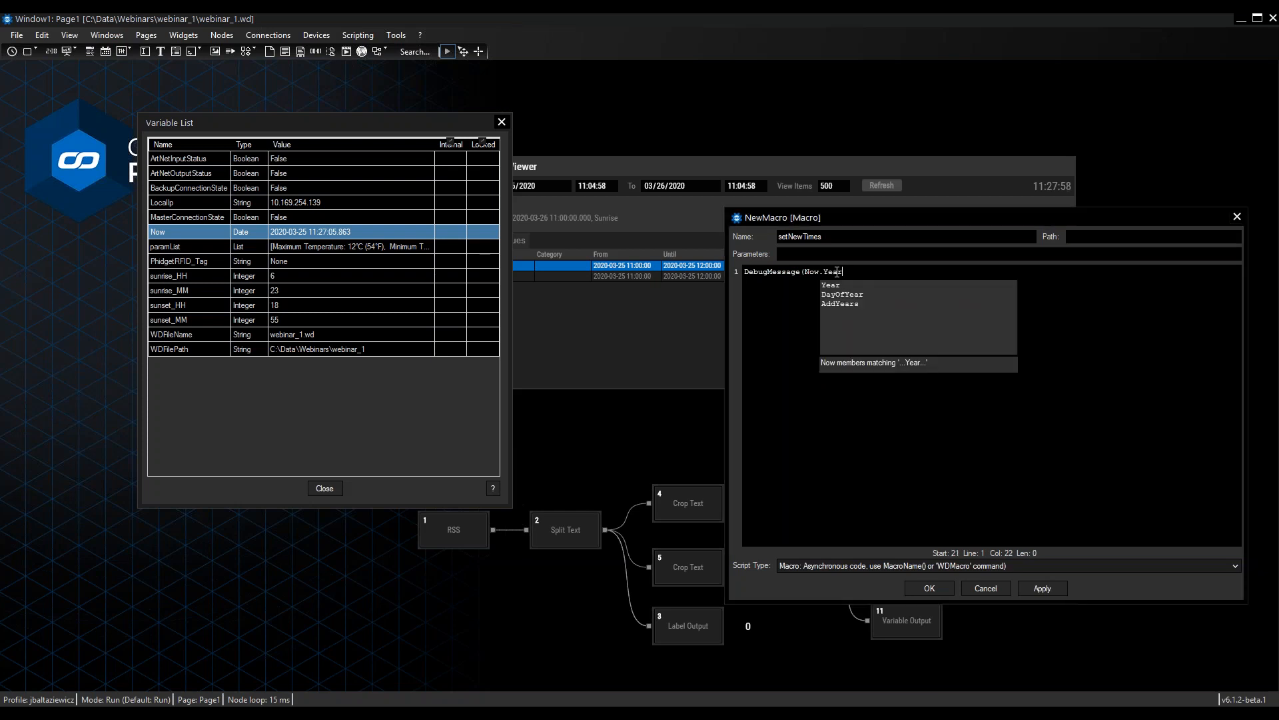
type(")")
right_click(905, 285)
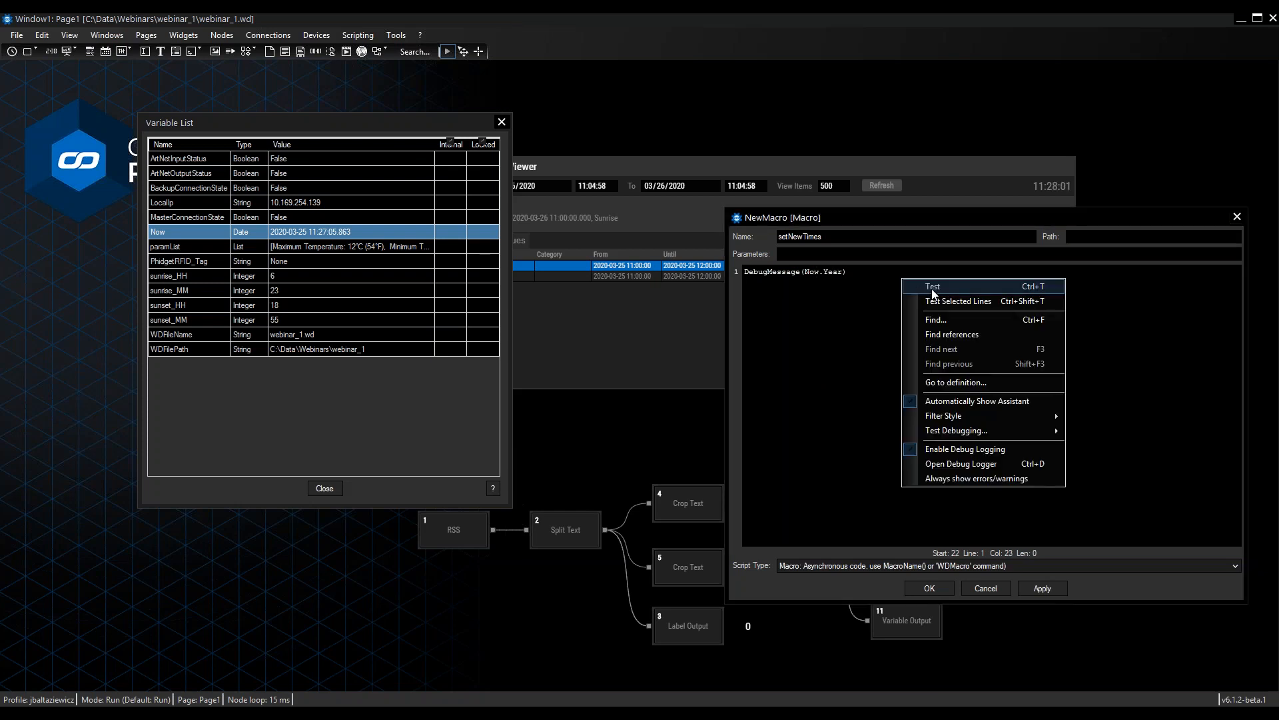
left_click(932, 289)
Step: Highlight the logged year in the Debug Logger, deselect it, and close the logger
left_click_drag(783, 360, 741, 358)
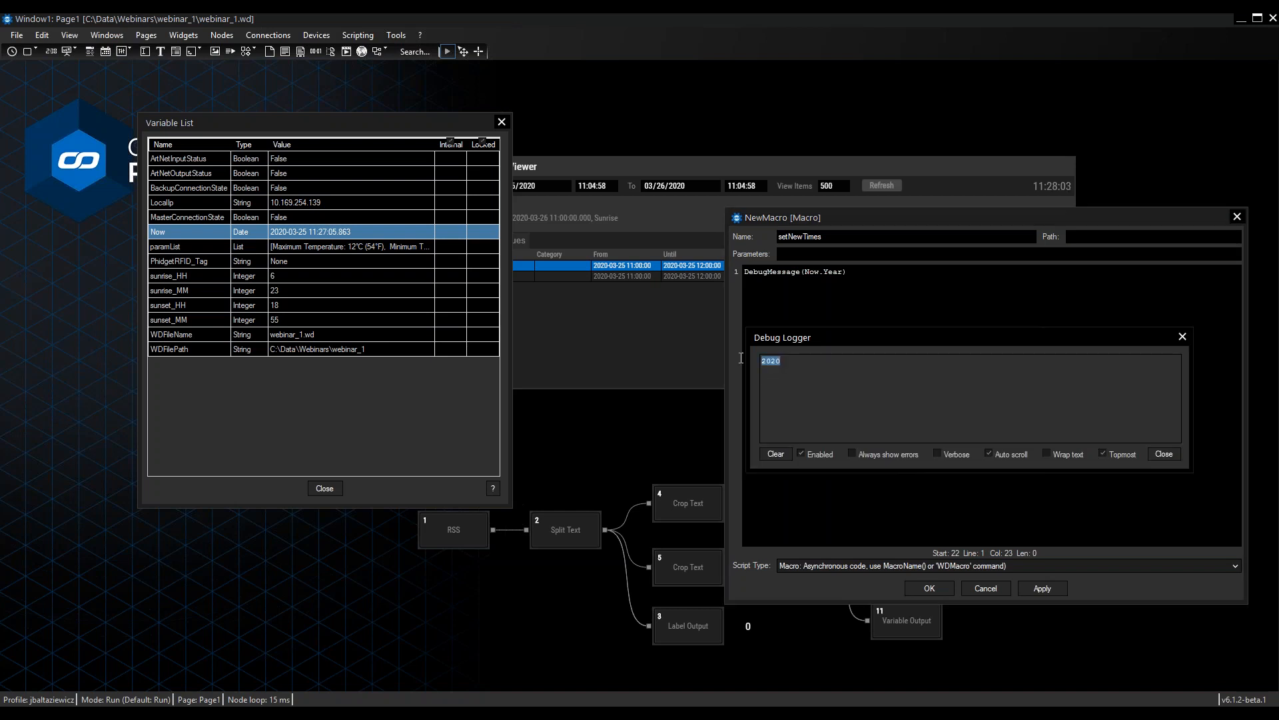
left_click(786, 362)
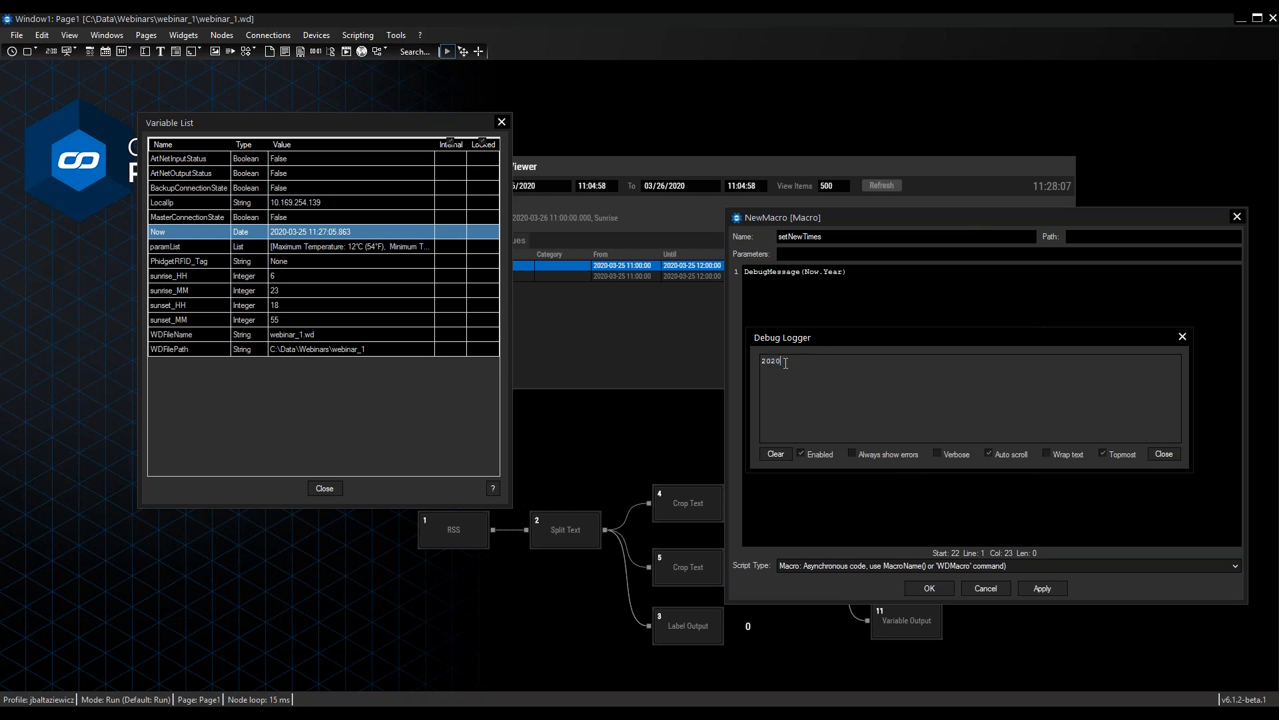
left_click(1183, 336)
Step: Replace the debug line in the macro with the WDEventStartDate command from the suggestions matching "event"
left_click_drag(848, 272, 749, 274)
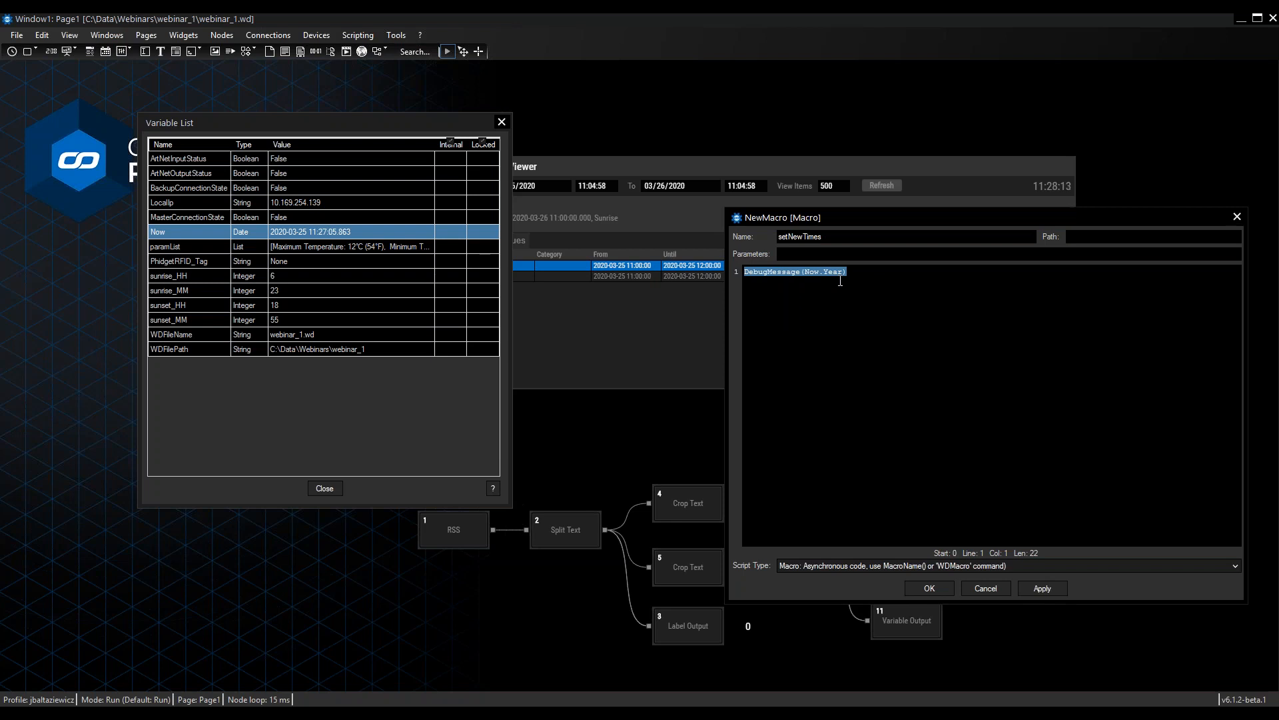
type("event")
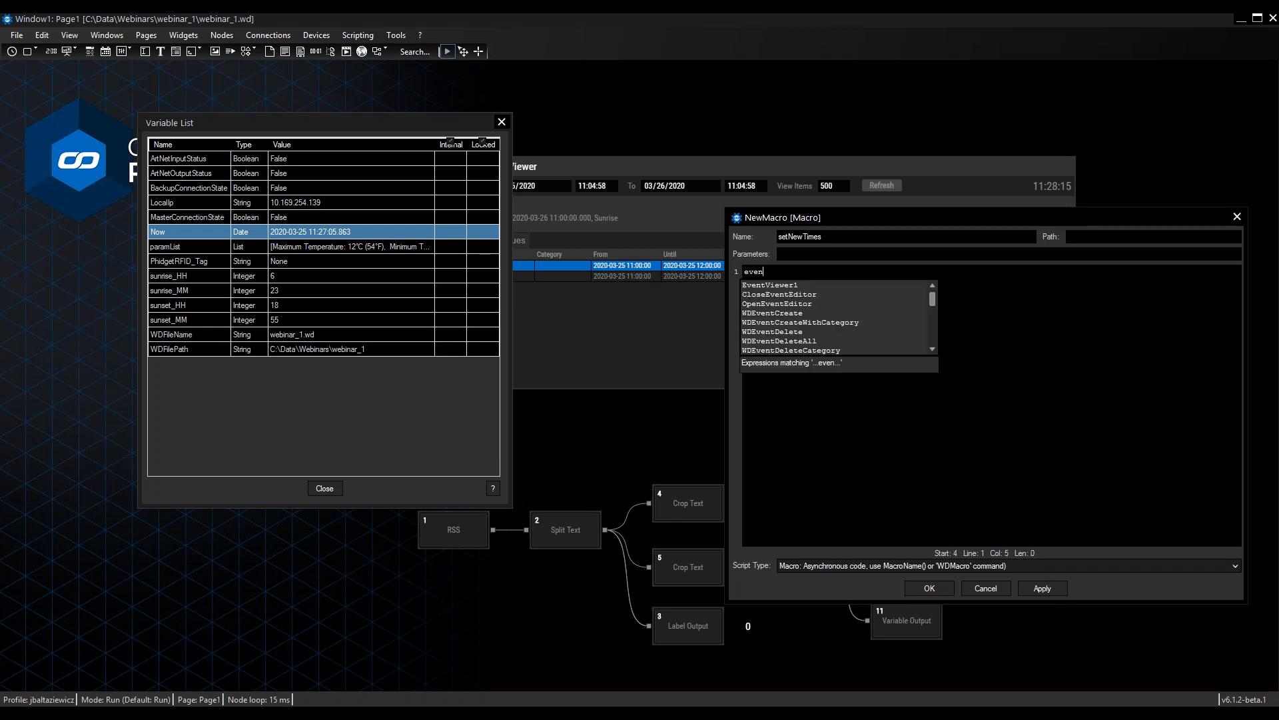
key("Down")
key("Down")
key("Down")
key("Down")
key("Down")
key("Down")
key("Down")
key("Down")
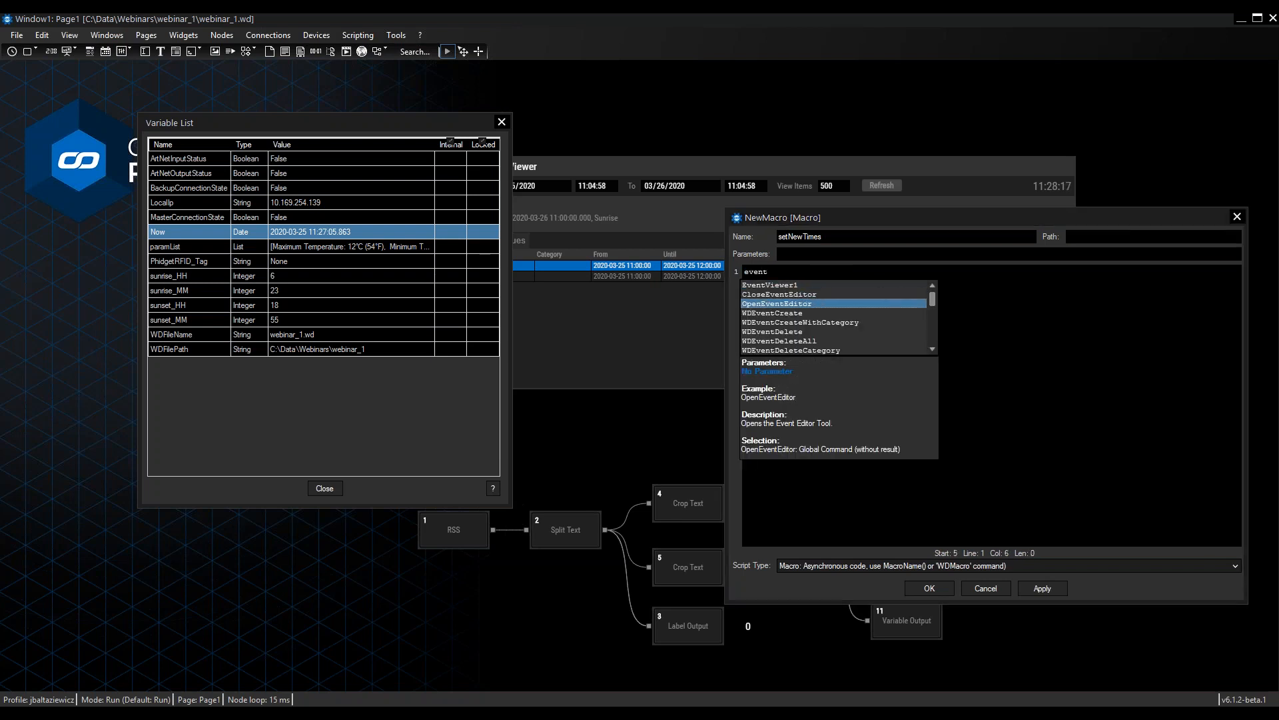
key("Down")
key("Down")
key("Down")
key("Down")
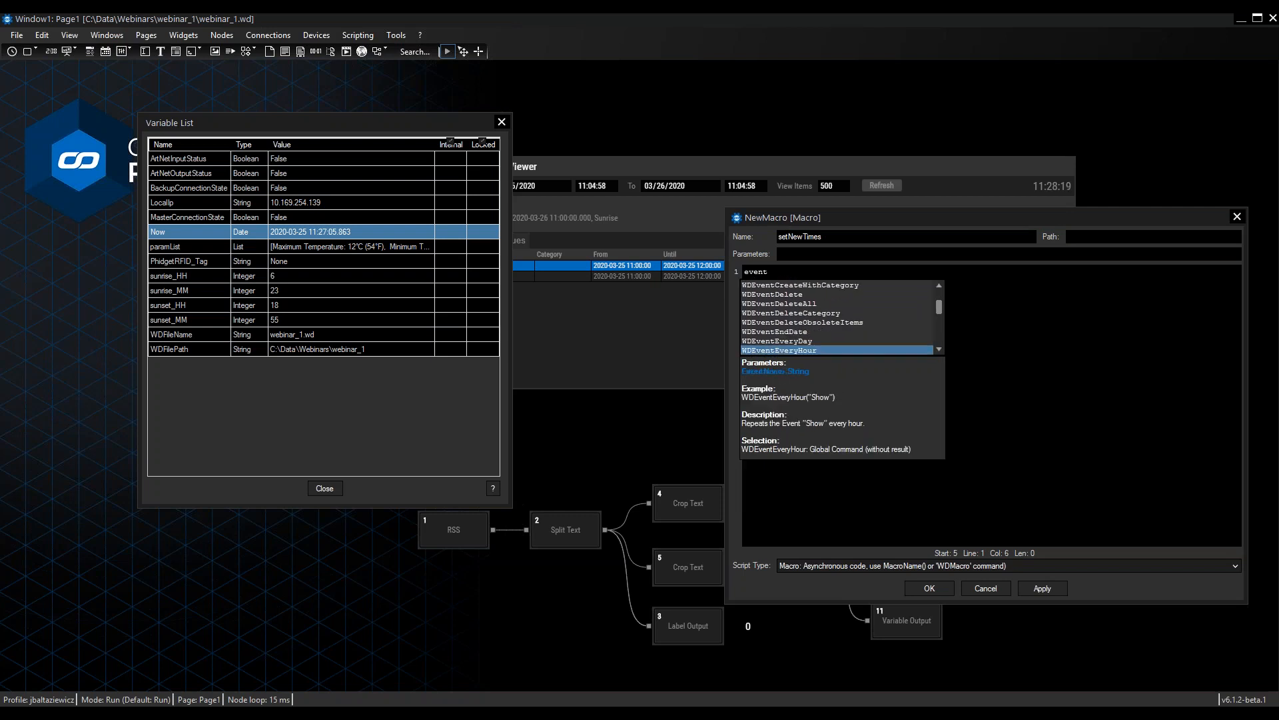
key("Down")
key("Down")
key("Down")
key("Down")
key("Down")
key("Down")
key("Down")
key("Down")
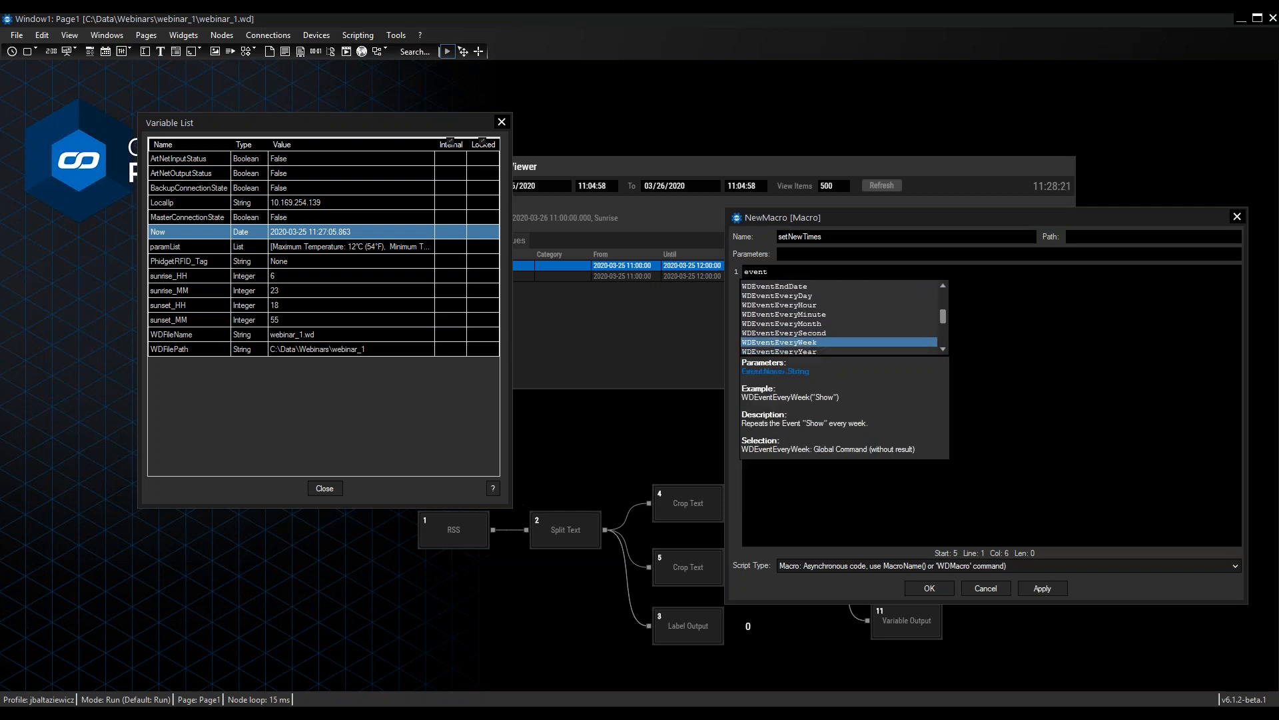
key("Down")
key("Down")
key("Down")
key("Down")
key("Down")
key("Down")
key("Down")
key("Down")
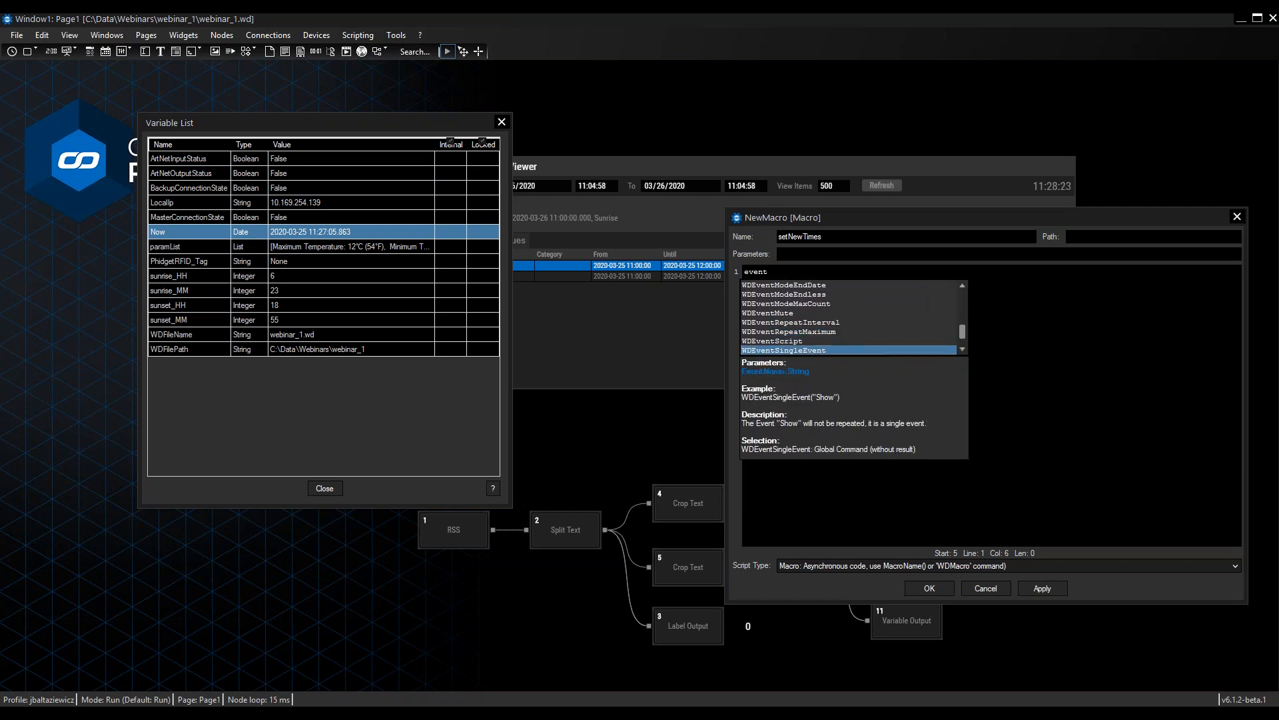
key("Up")
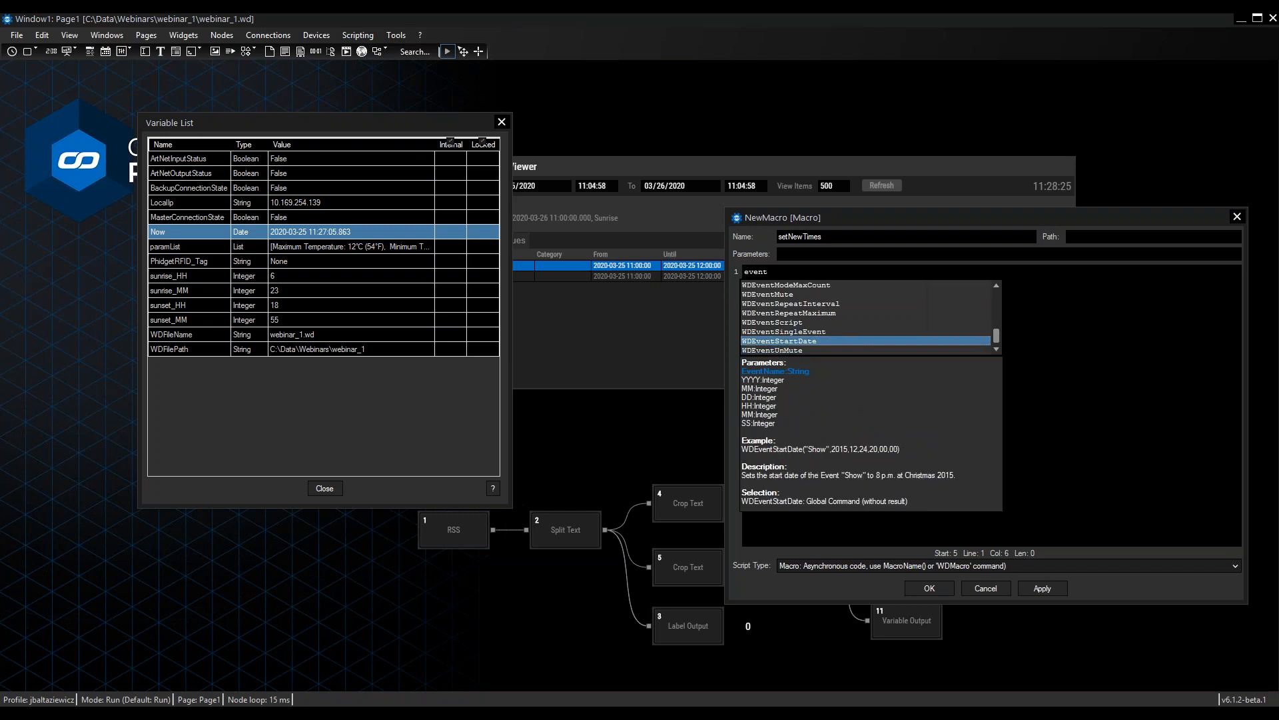
key("Return")
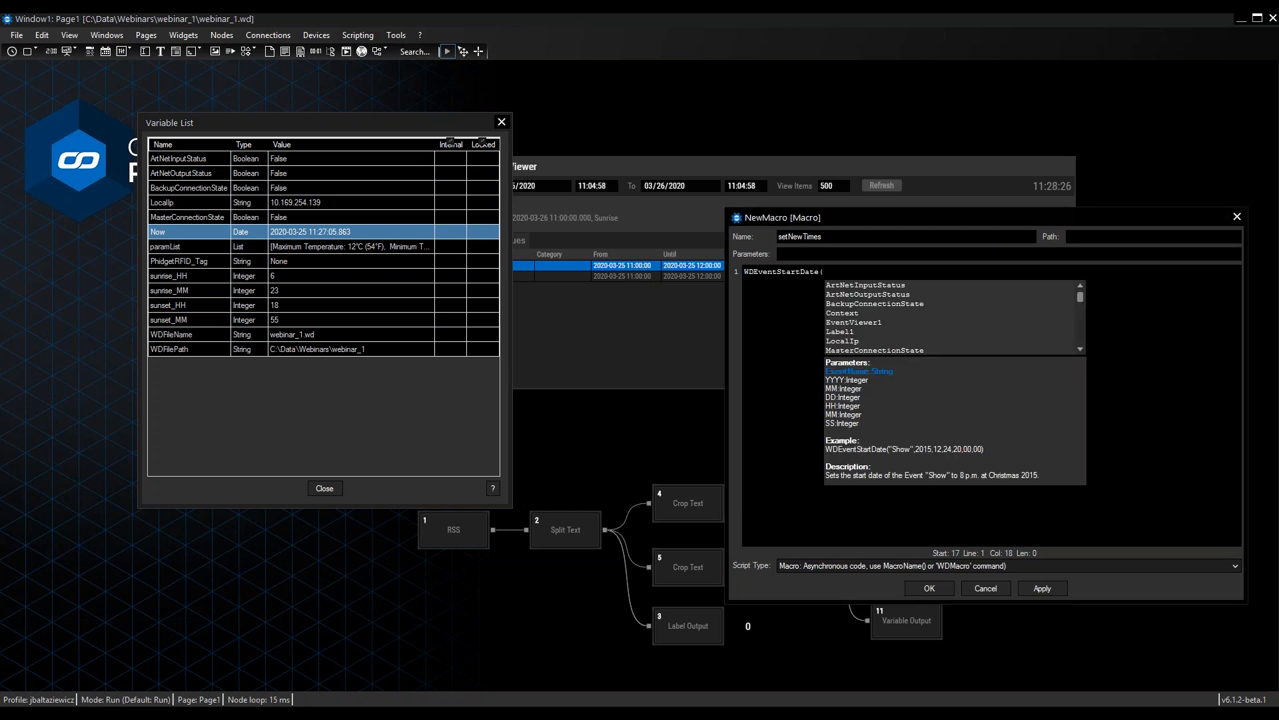
Step: Enter "Sunrise" as the event name and Now.Year as the year argument of WDEventStartDate
type("\"Sunri")
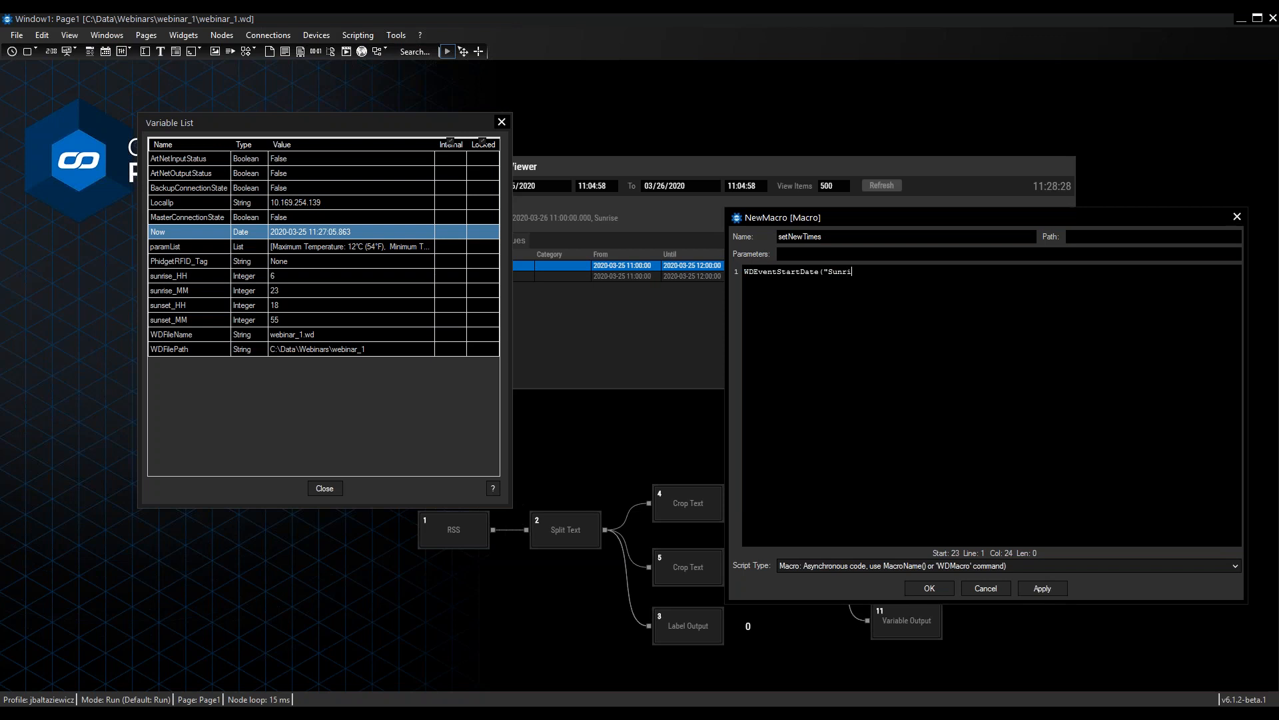
type("se\",")
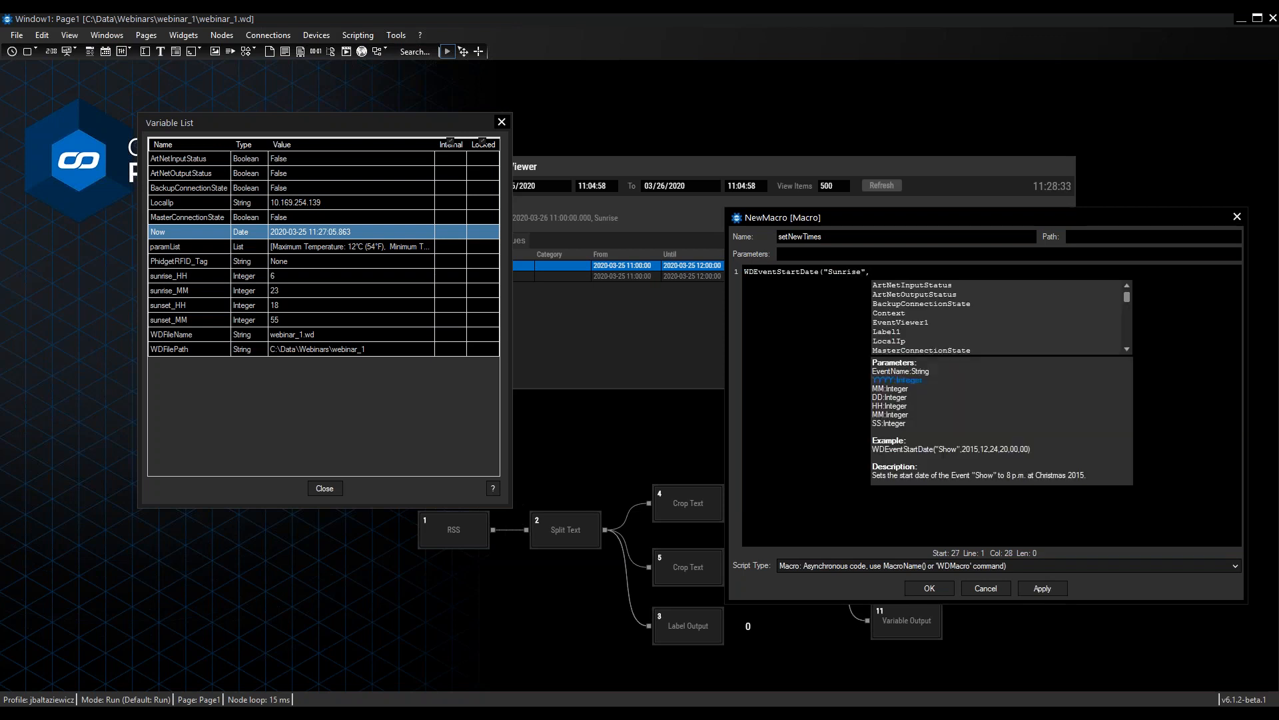
type("Now.Y")
key("Return")
type(",")
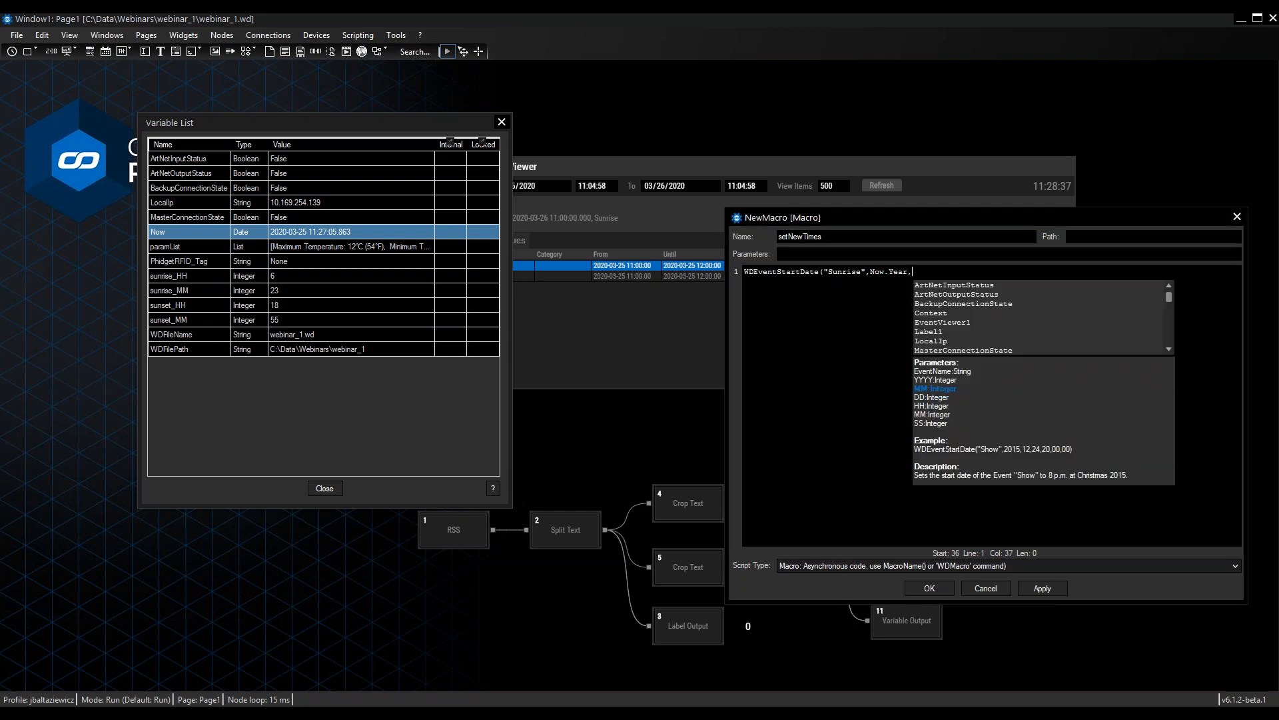
Step: Add Now.Month and Now.Day as the month and day arguments of the Sunrise WDEventStartDate command
type("Now")
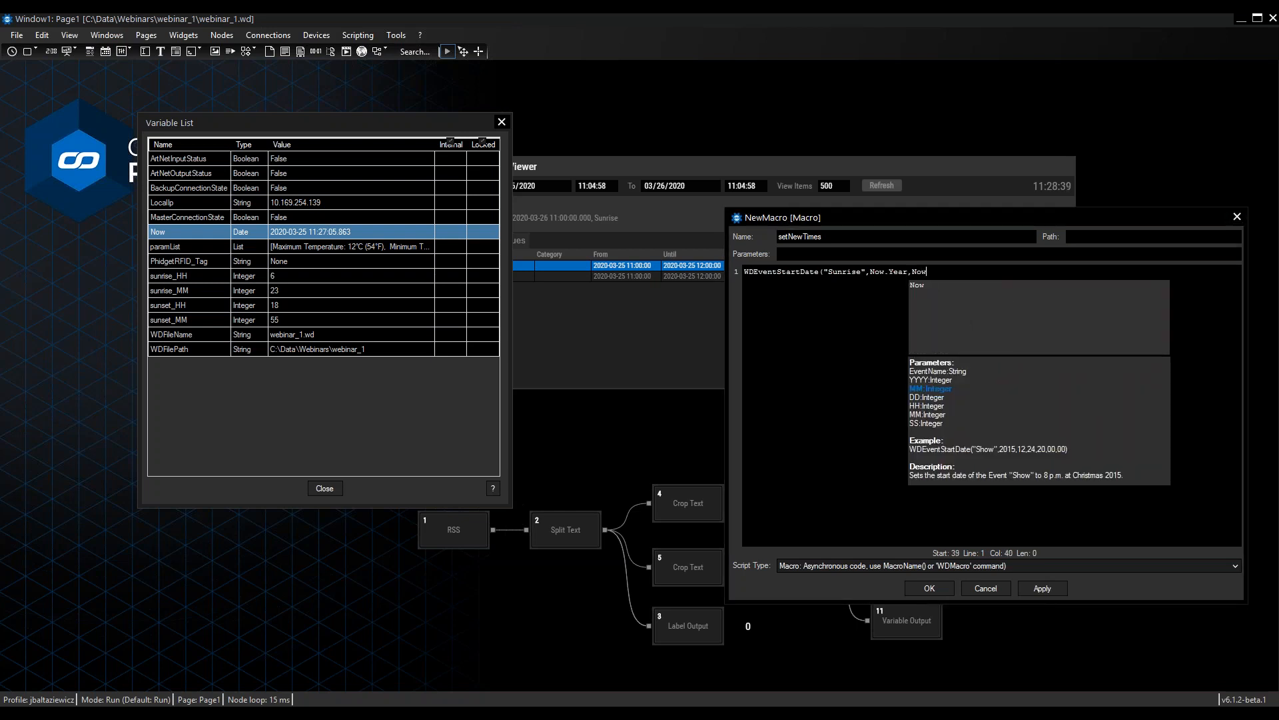
type(".")
key("Down")
key("Down")
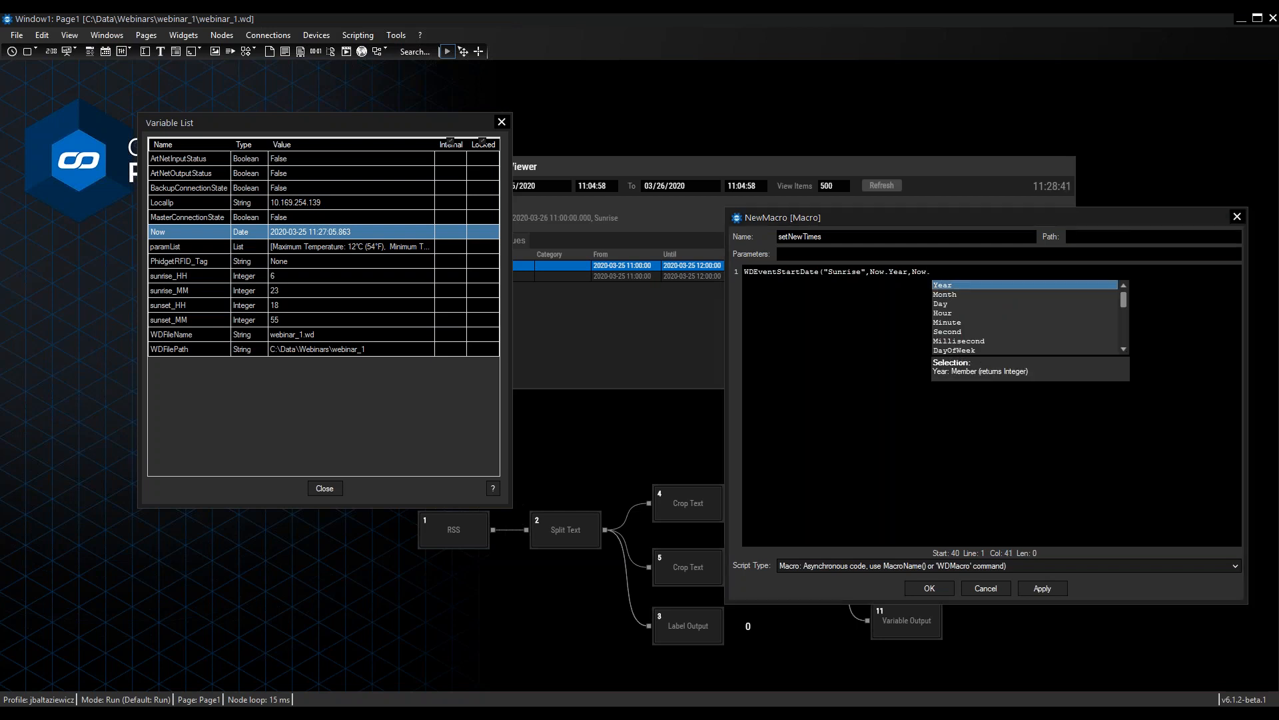
key("Return")
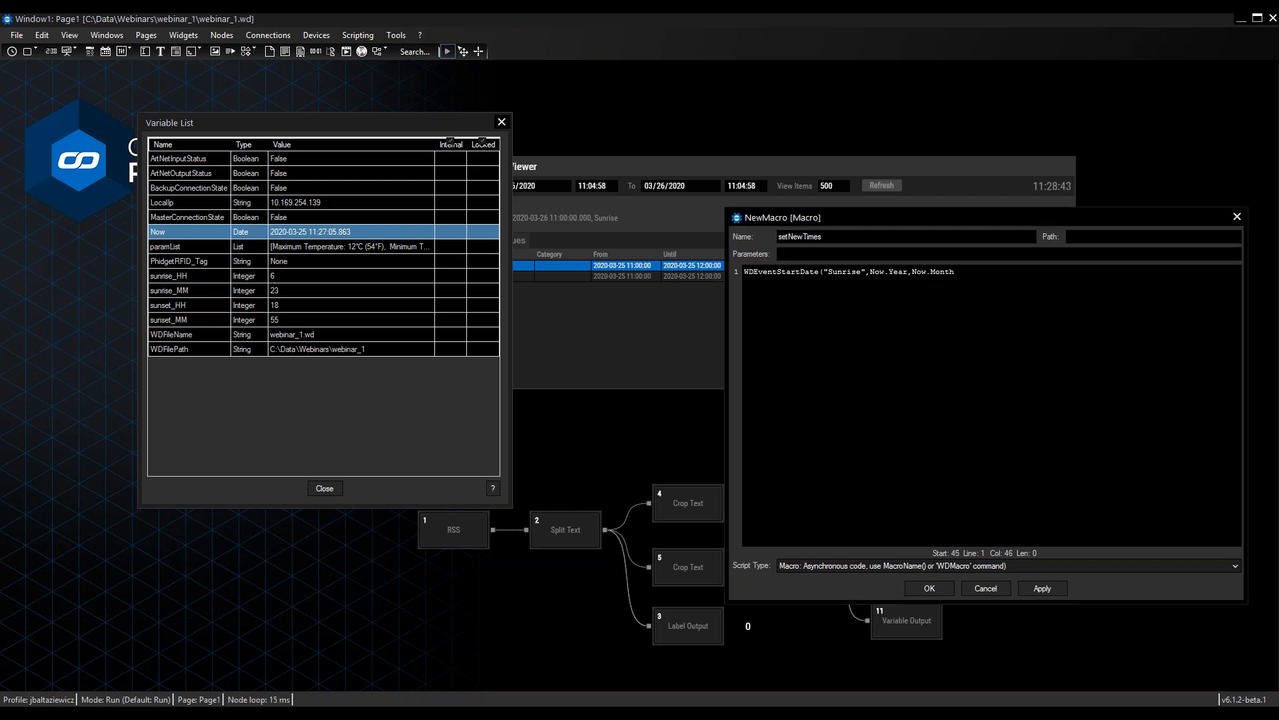
type(",Now.")
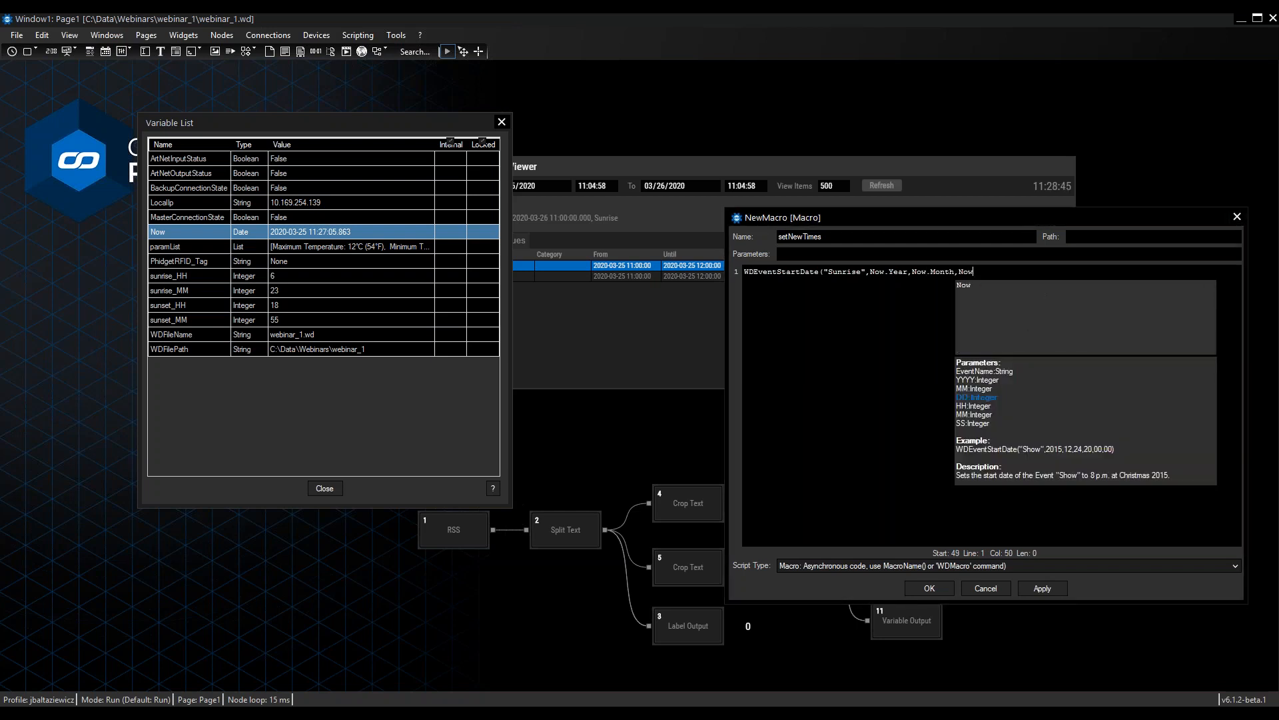
left_click(986, 303)
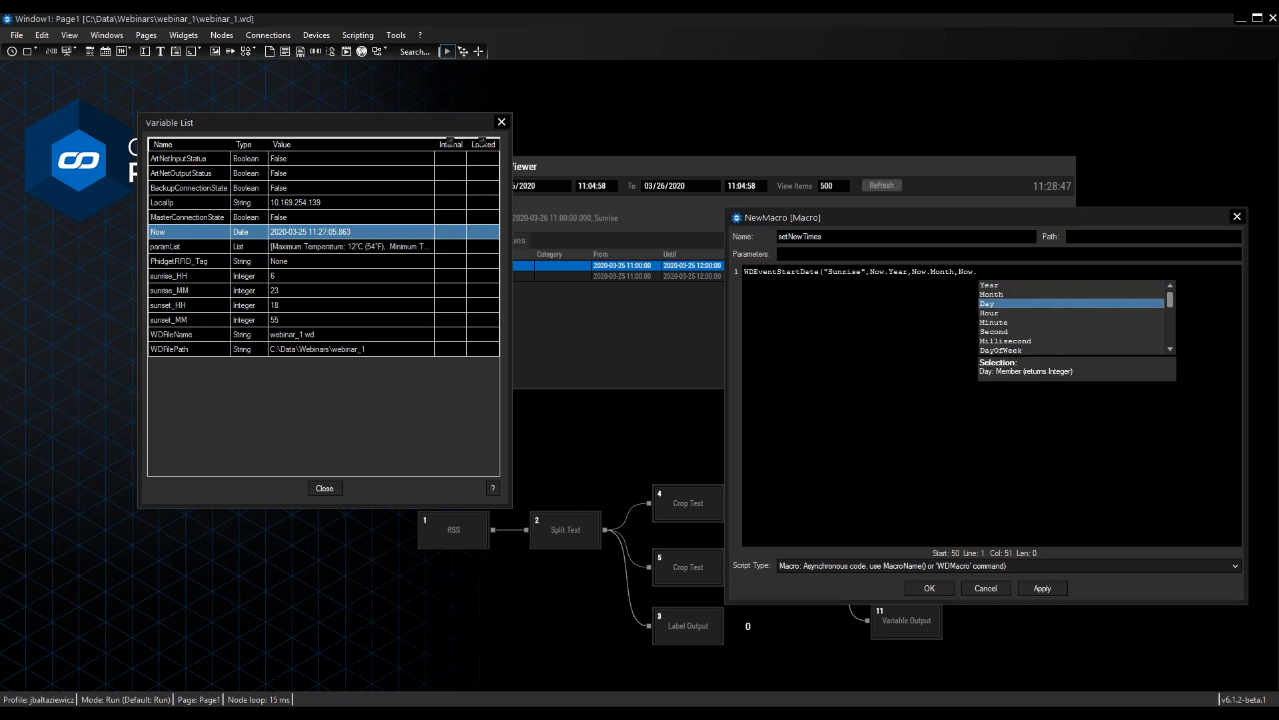
key("Return")
type(",")
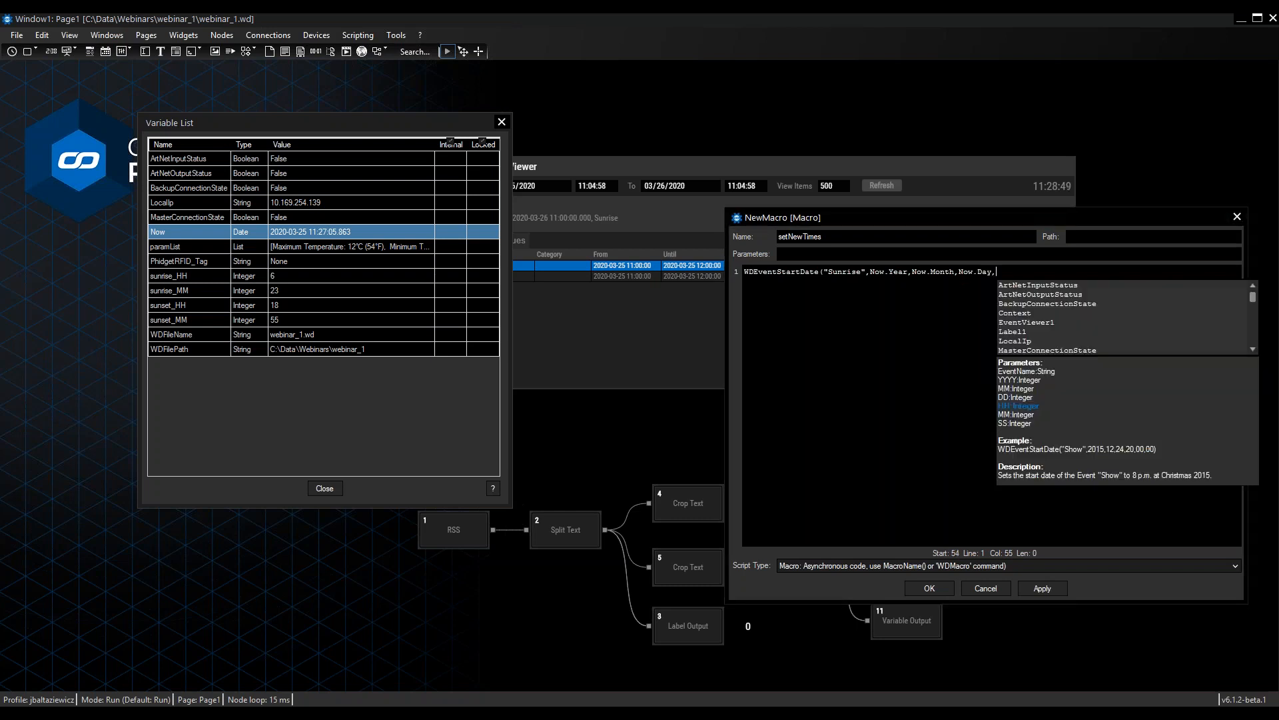
Step: Complete the Sunrise command with sunrise_HH as the hour, sunrise_MM as the minute and 0 as the seconds
type("sunr")
key("Down")
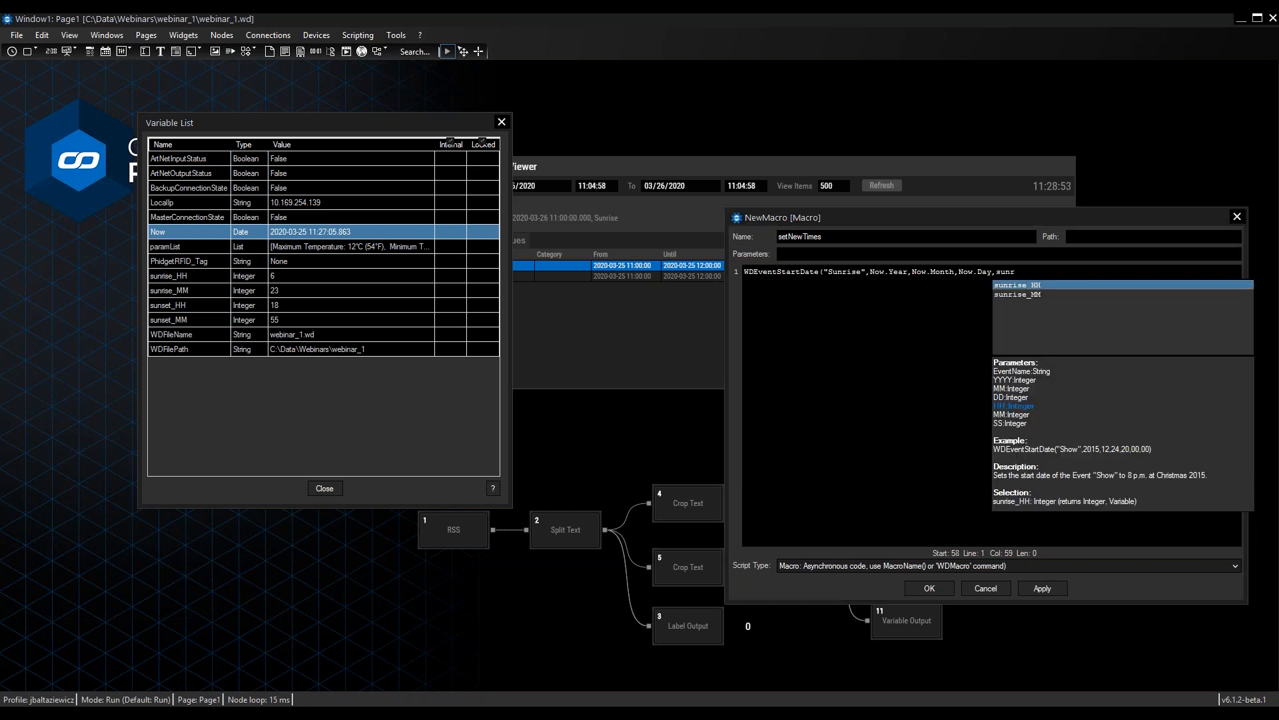
key("Return")
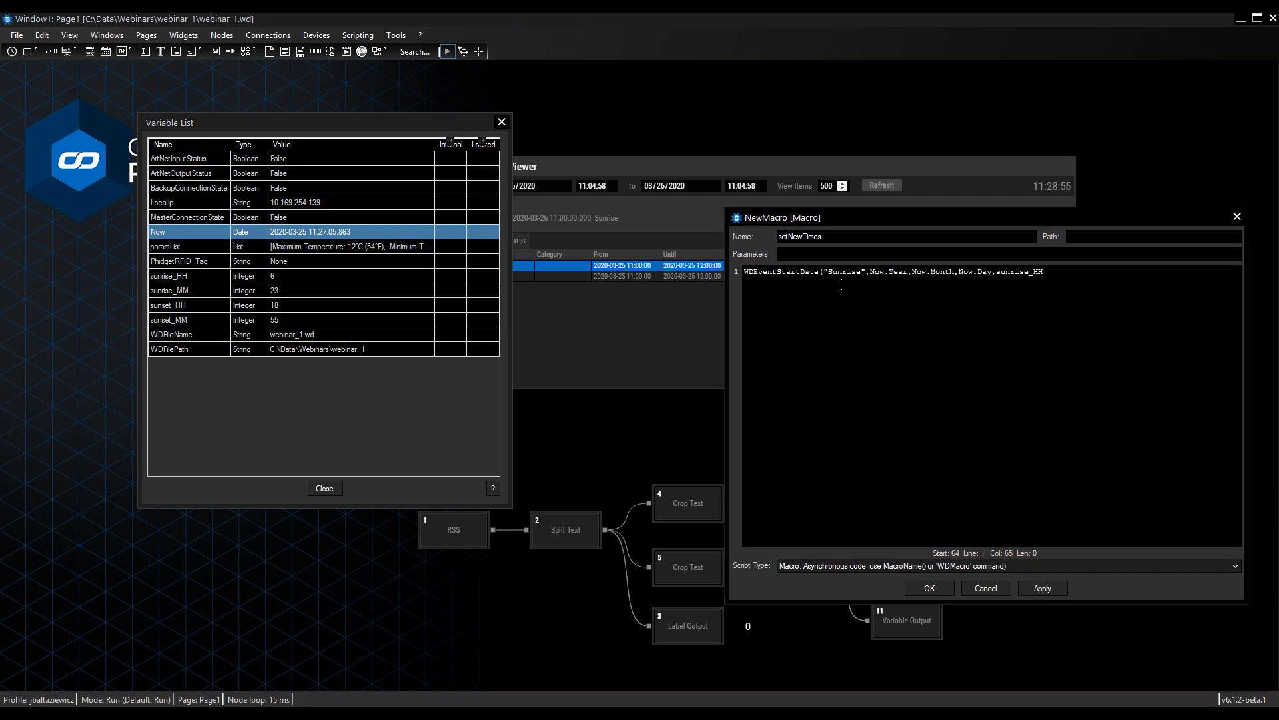
left_click(317, 274)
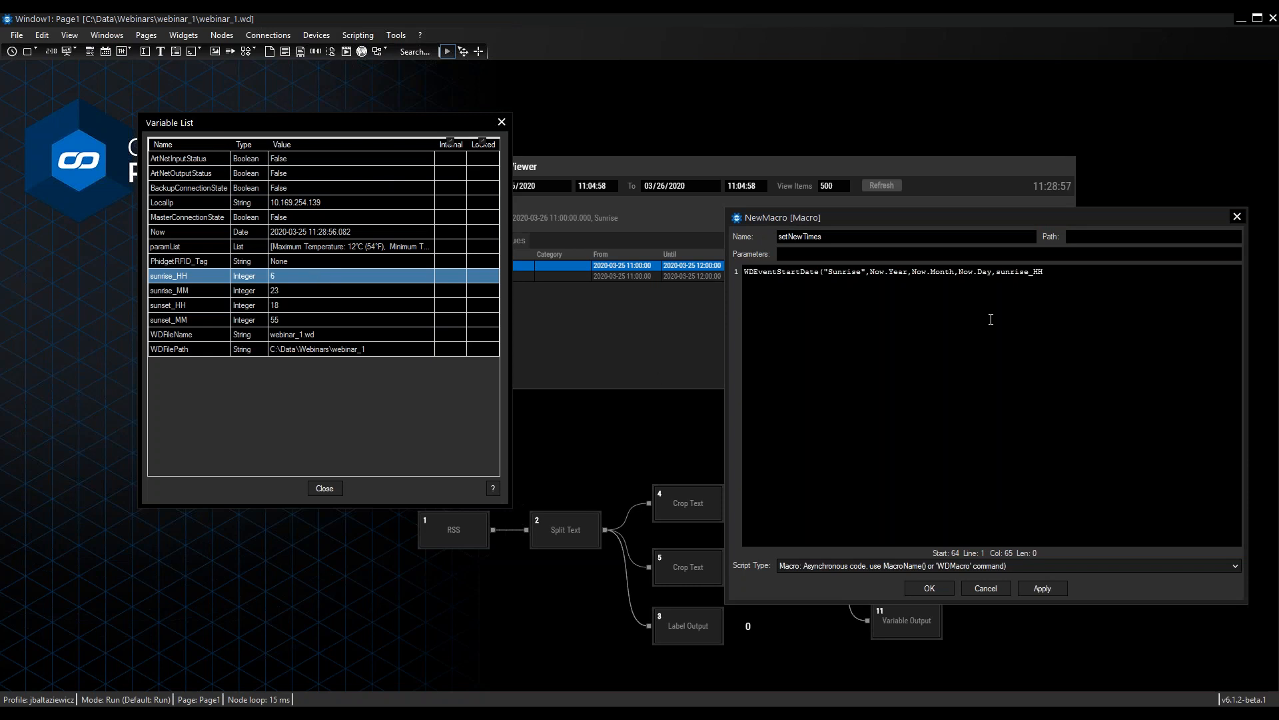
left_click(1065, 276)
type(",sunri")
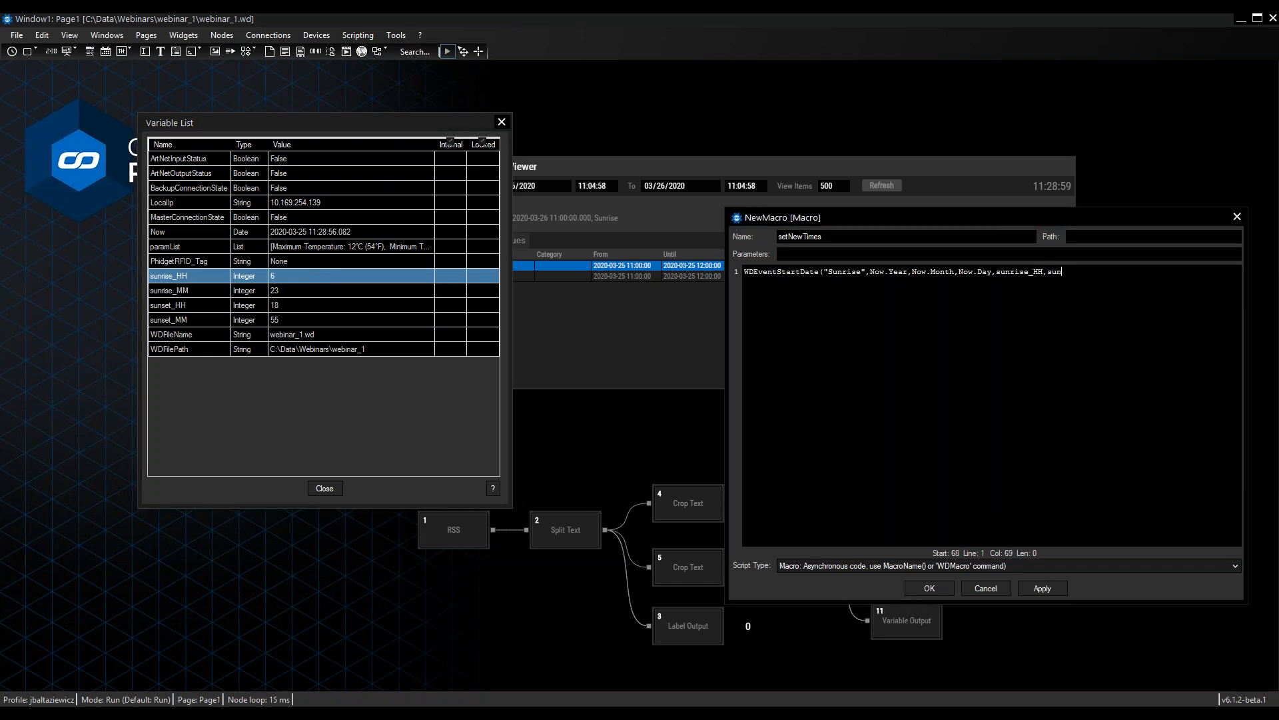
key("Down")
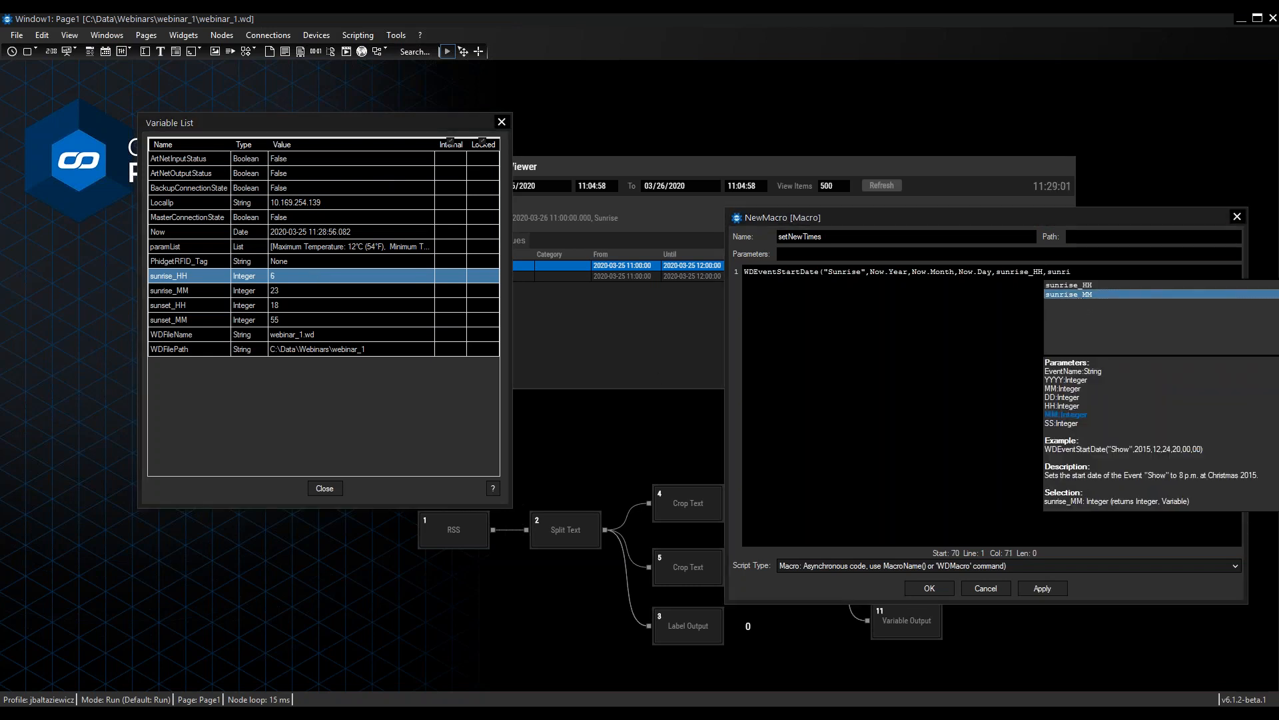
key("Return")
type(",0")
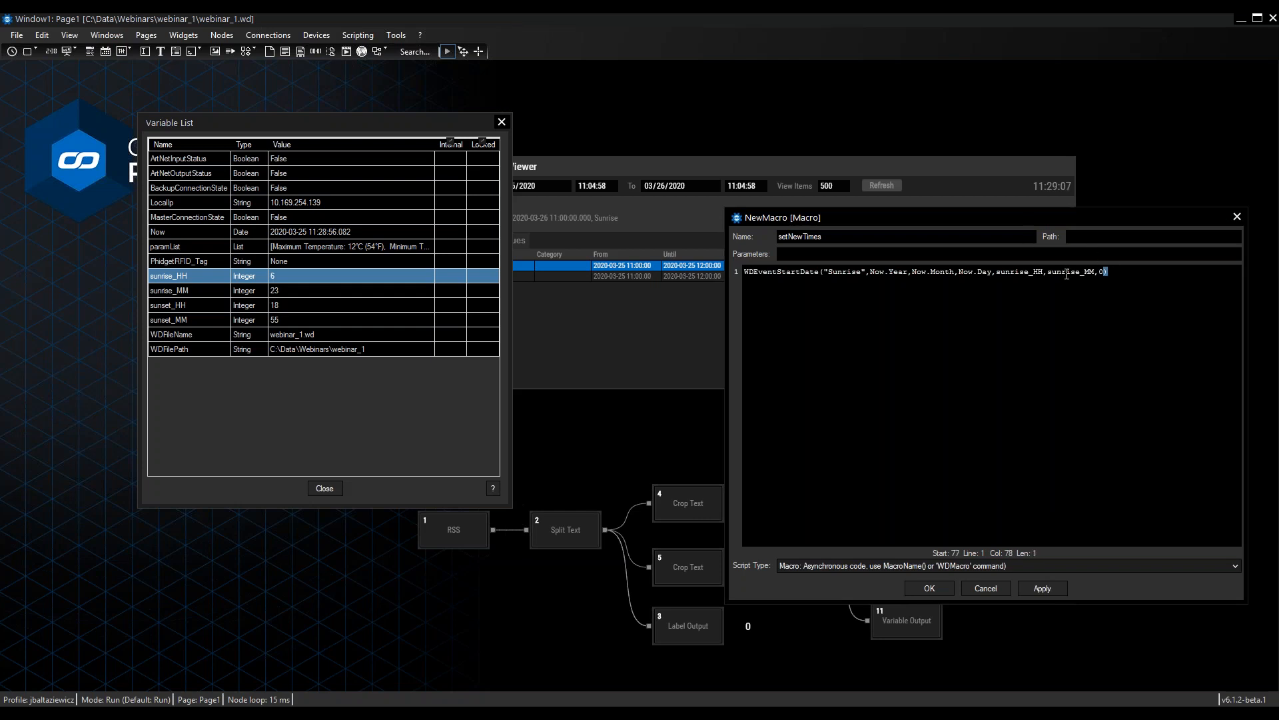
Step: Duplicate the WDEventStartDate line onto a second line and change the copy's event name to "Sunset"
left_click_drag(1119, 271, 769, 272)
key("ctrl+c")
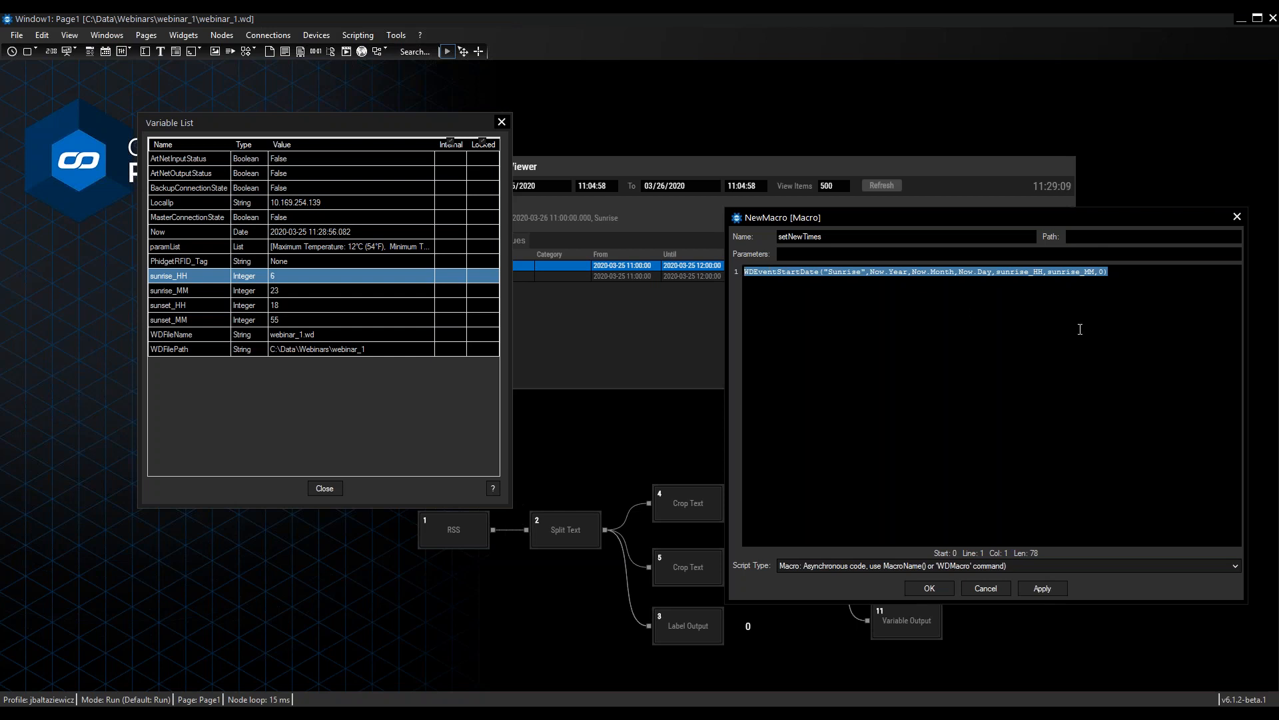
left_click(1120, 274)
key("ctrl+v")
left_click(864, 281)
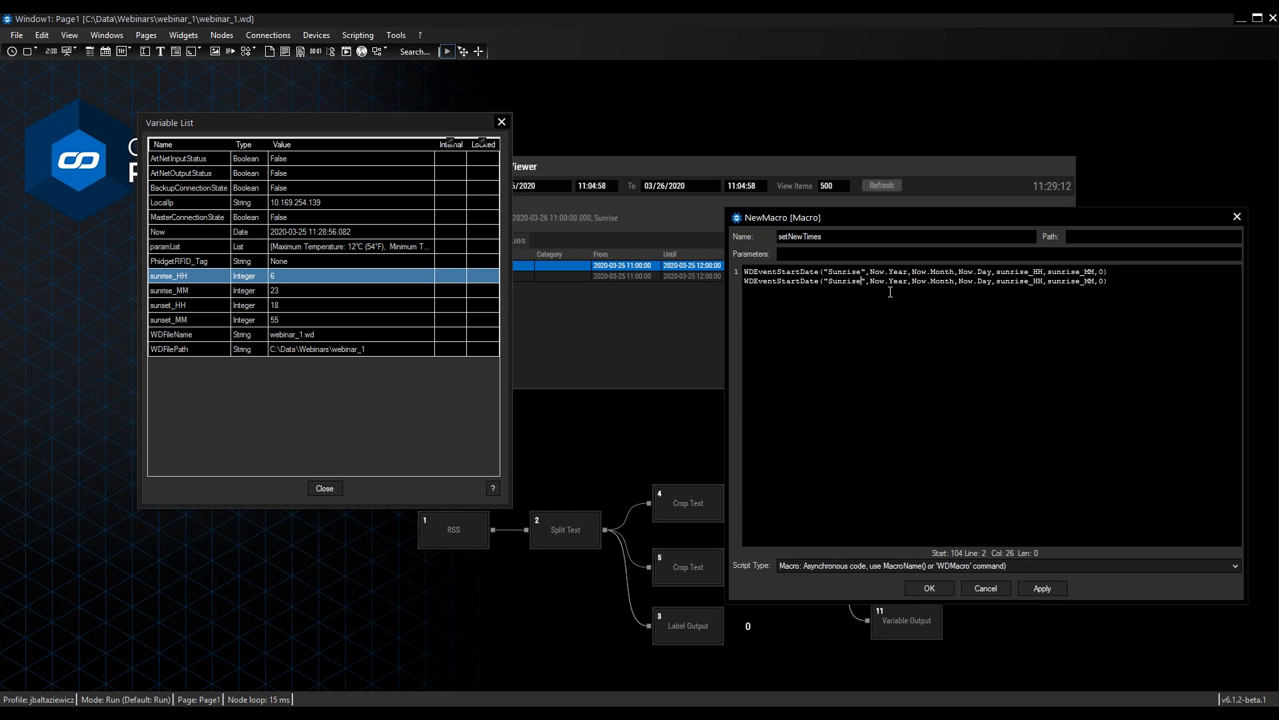
key("BackSpace")
key("BackSpace")
key("BackSpace")
type("et")
Step: Change the second line's time variables to sunset_HH and sunset_MM, and apply the macro
left_click(1023, 281)
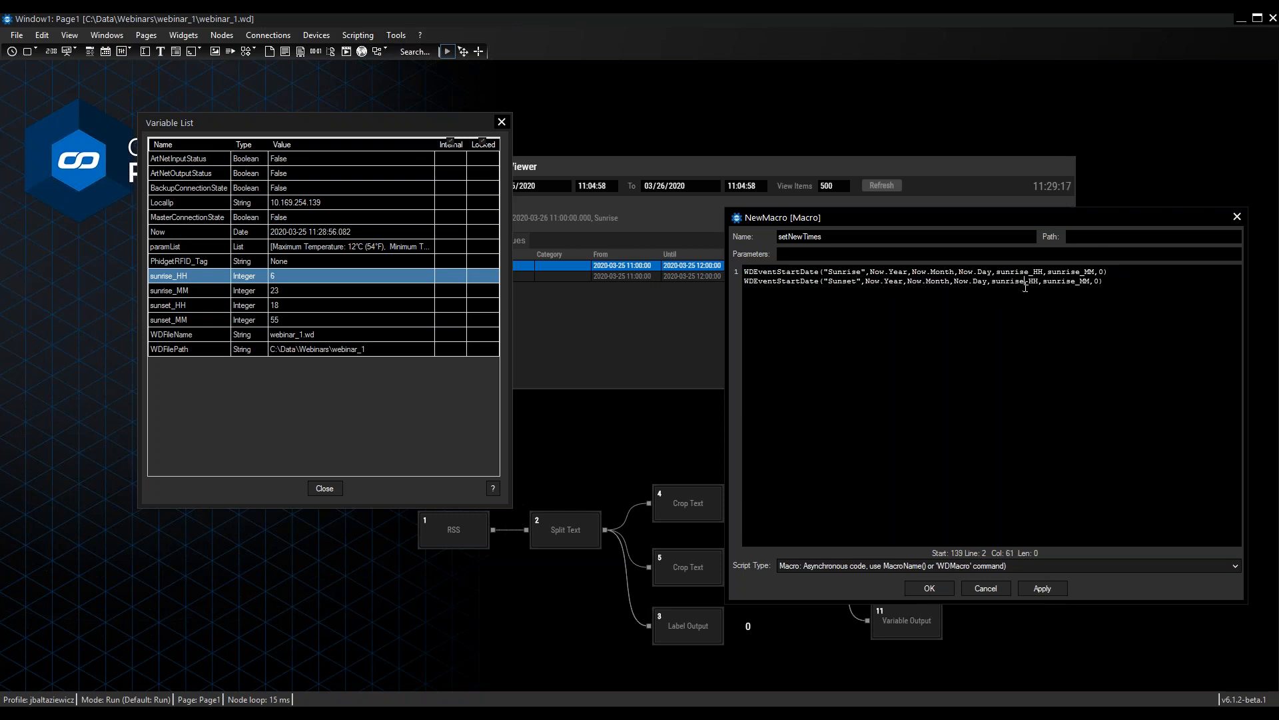
key("BackSpace")
key("BackSpace")
key("BackSpace")
key("BackSpace")
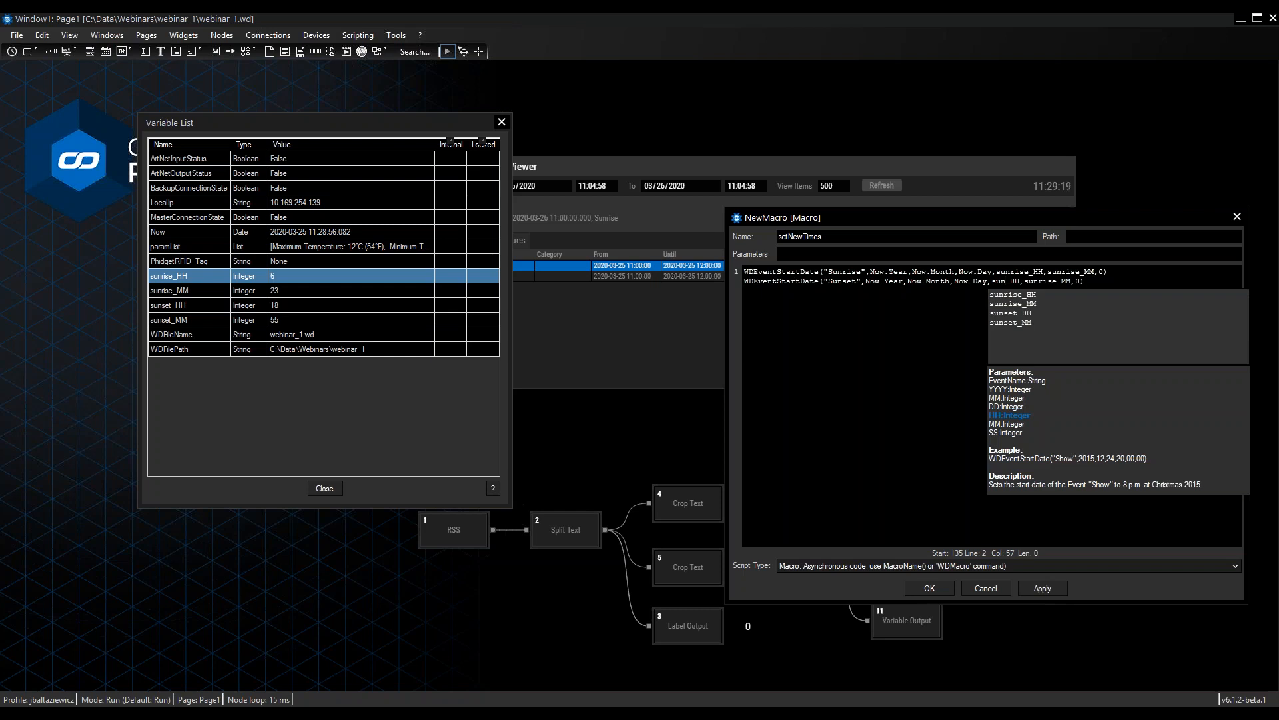
type("set")
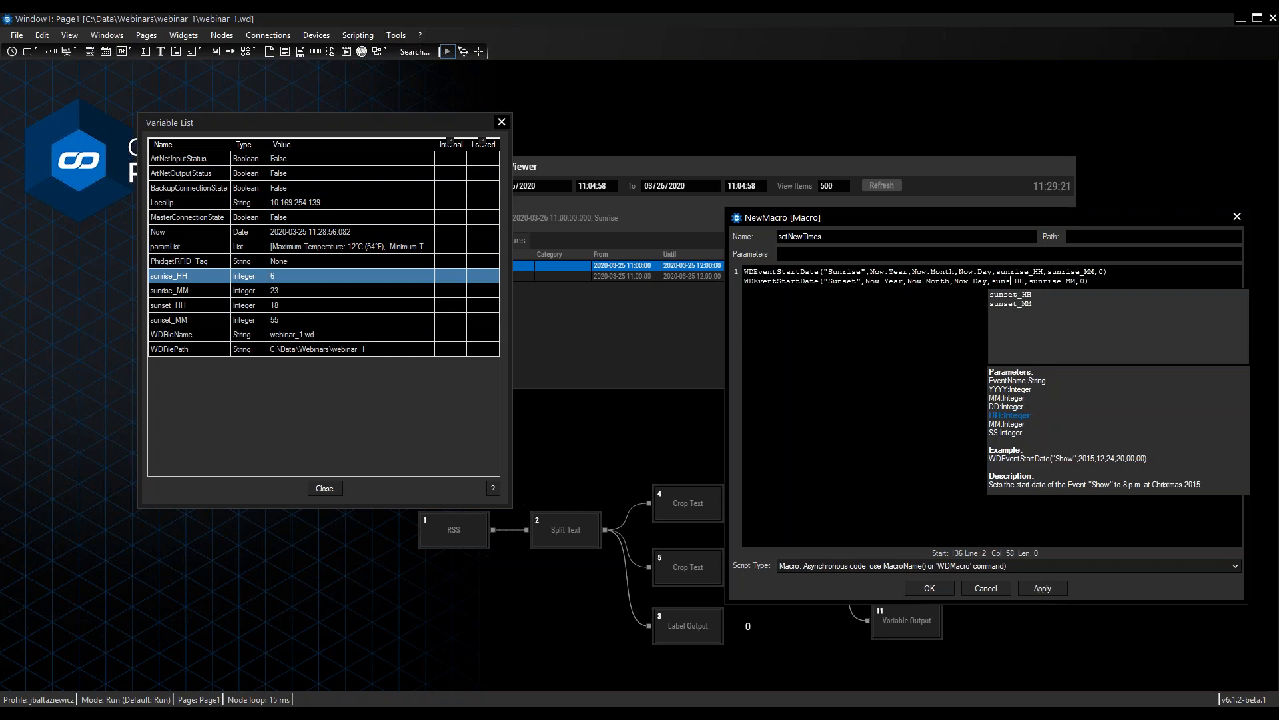
left_click(1073, 281)
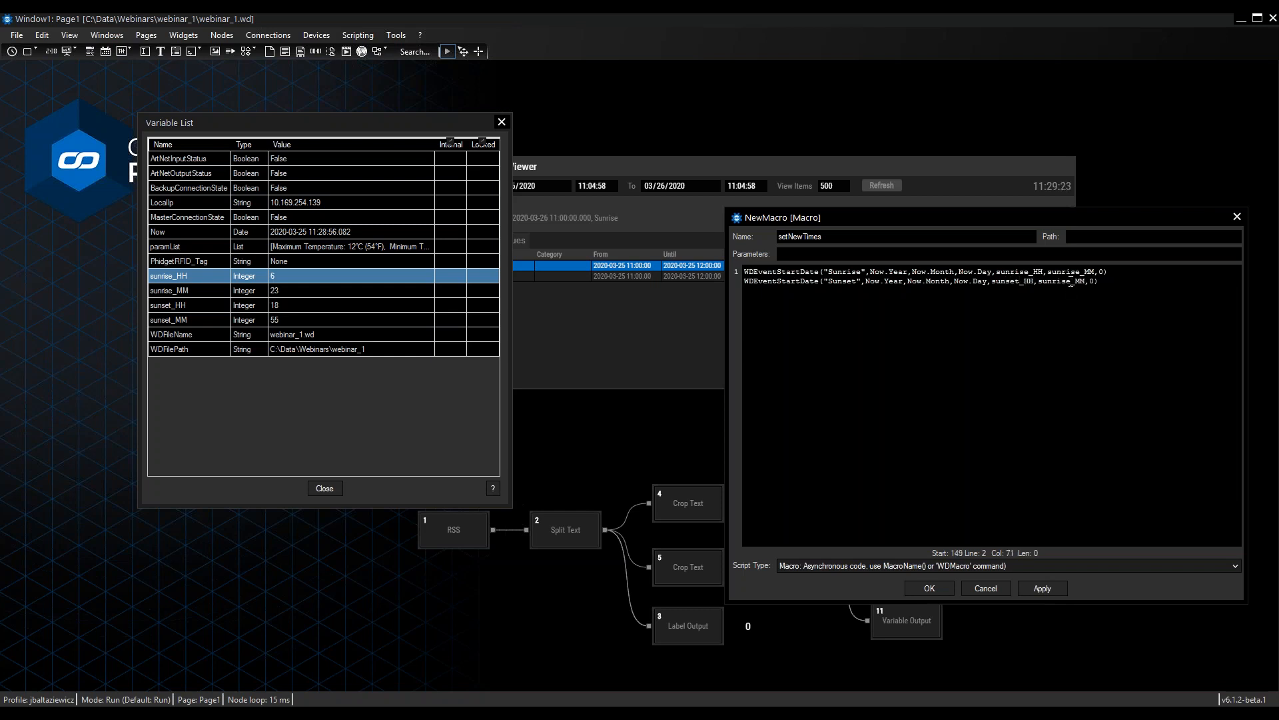
key("BackSpace")
key("BackSpace")
key("BackSpace")
key("BackSpace")
type("set")
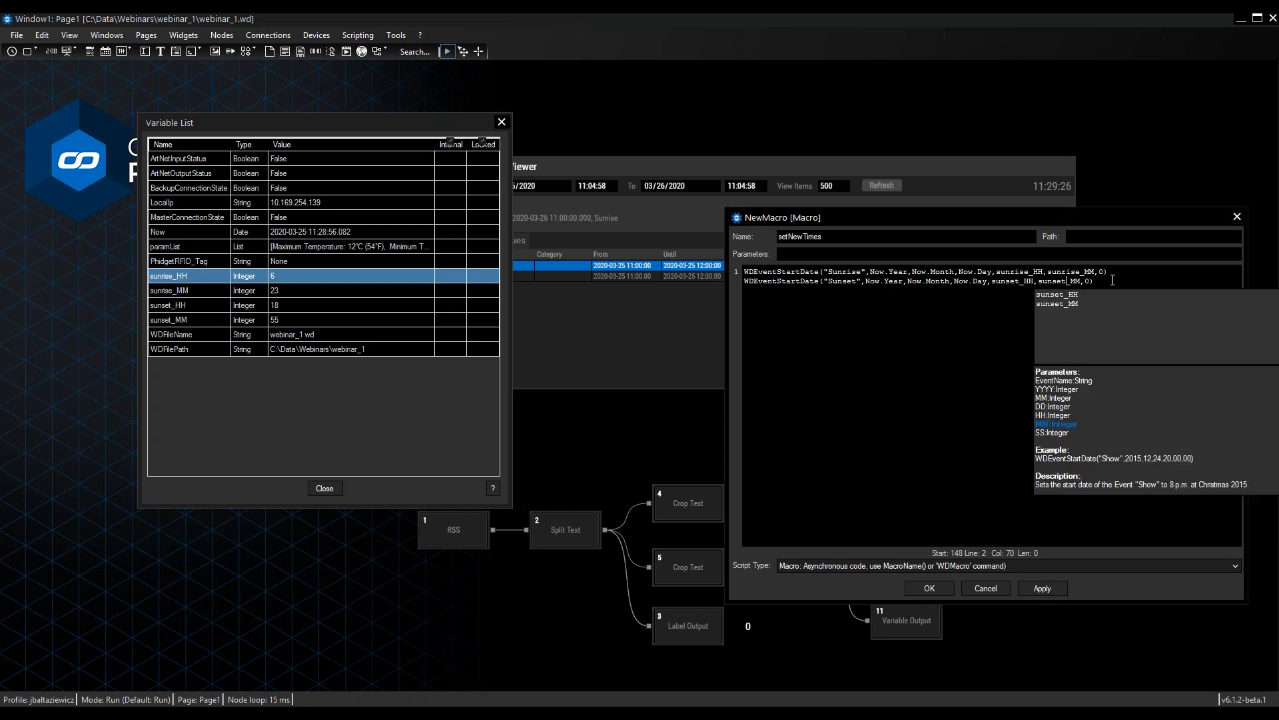
left_click(1113, 280)
left_click(1042, 588)
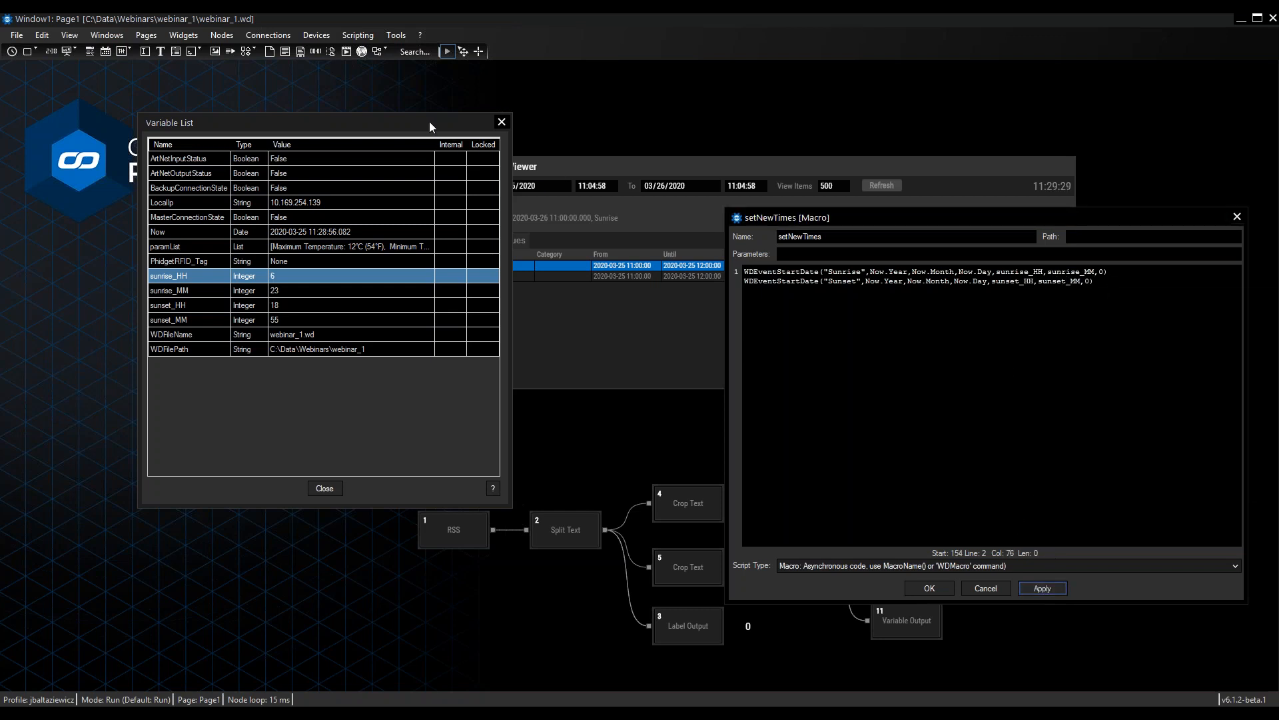
Step: Close the Variable List, test the setNewTimes macro, and check the start times of both events in the Event Viewer
left_click(502, 120)
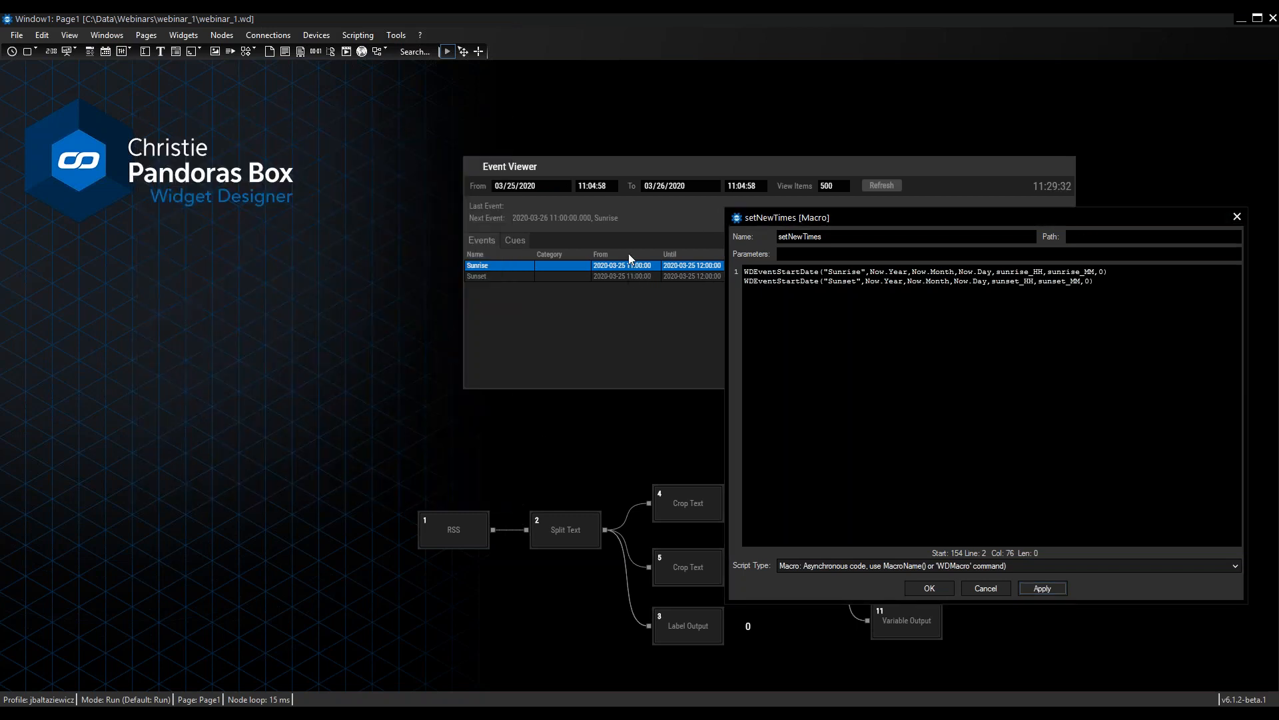
right_click(947, 325)
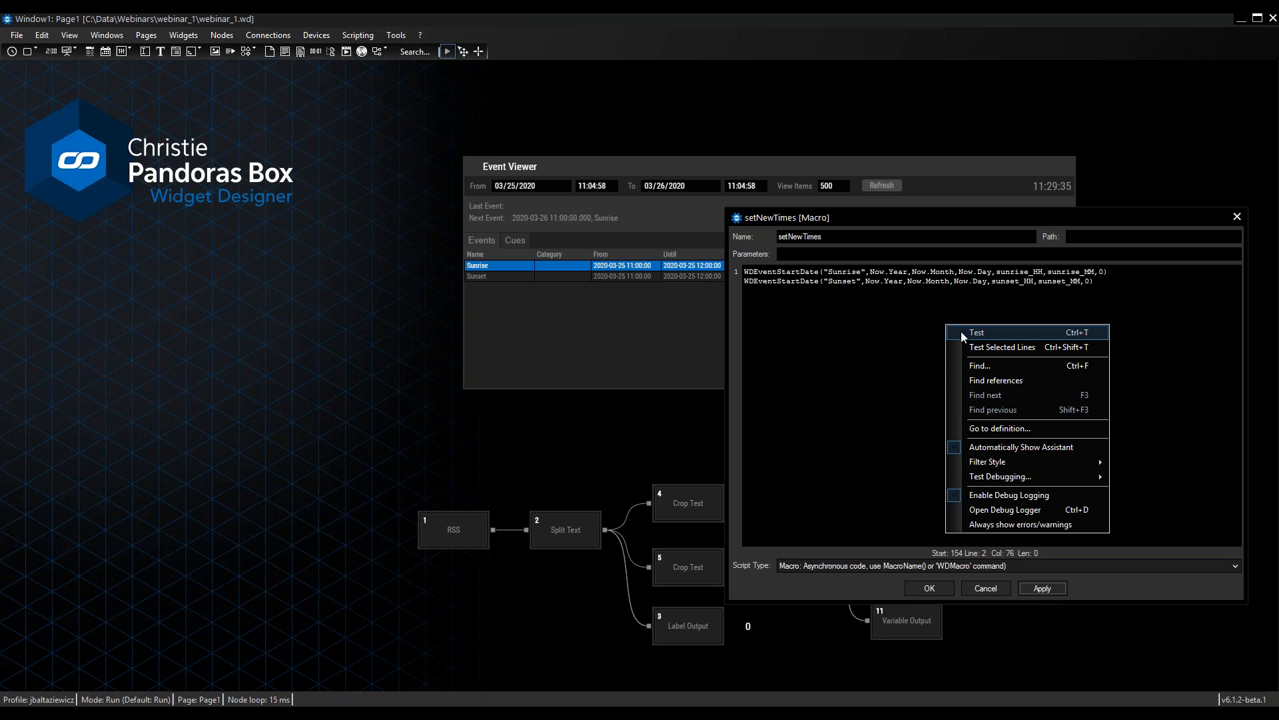
left_click(982, 334)
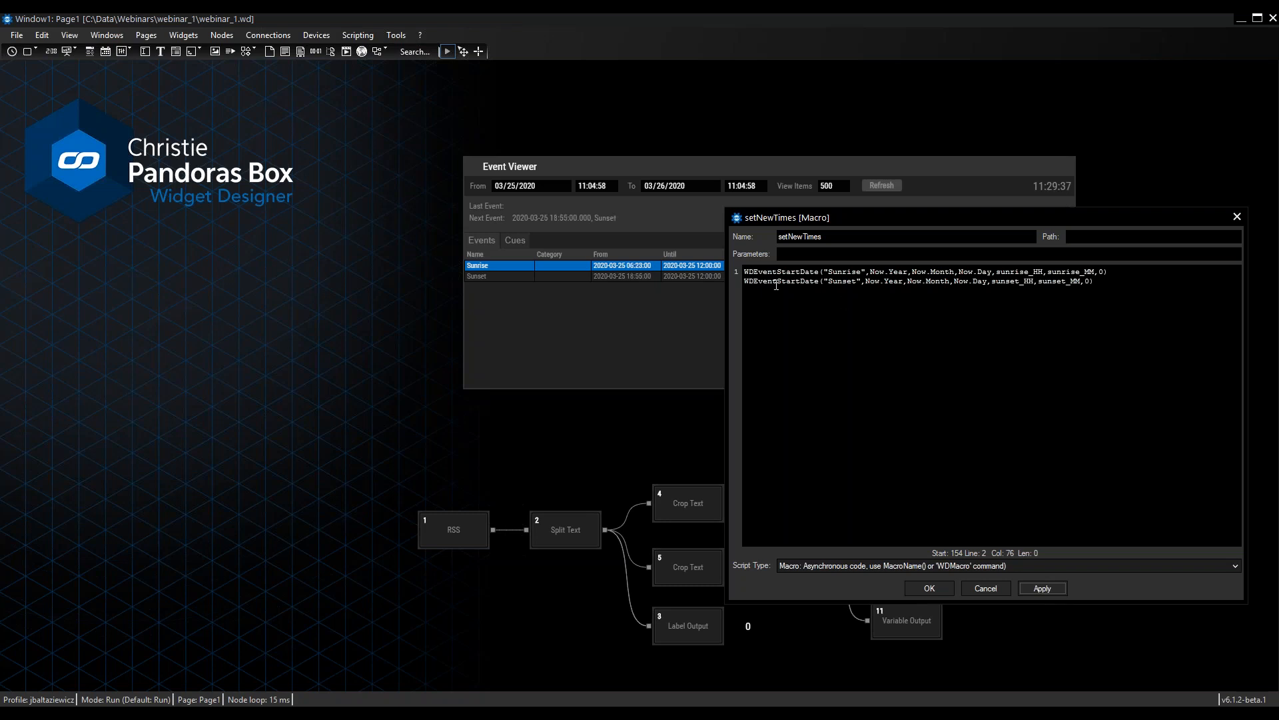
left_click(639, 276)
left_click(650, 266)
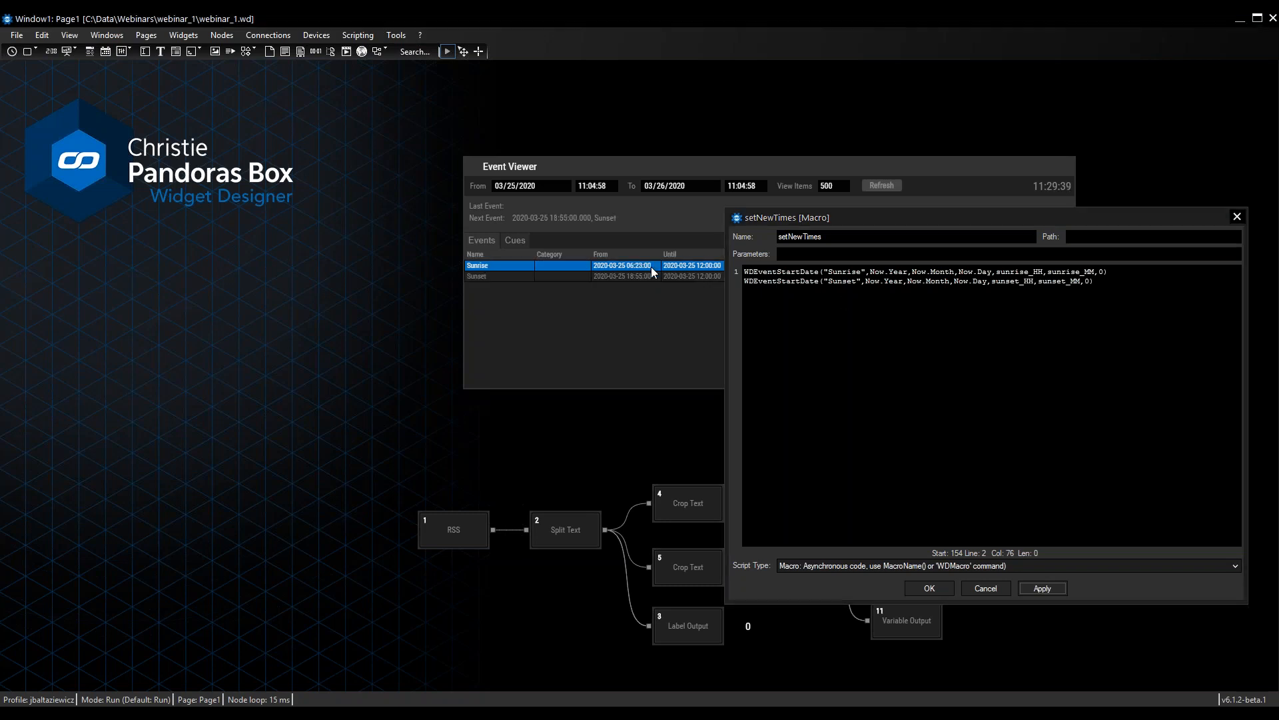
left_click(649, 276)
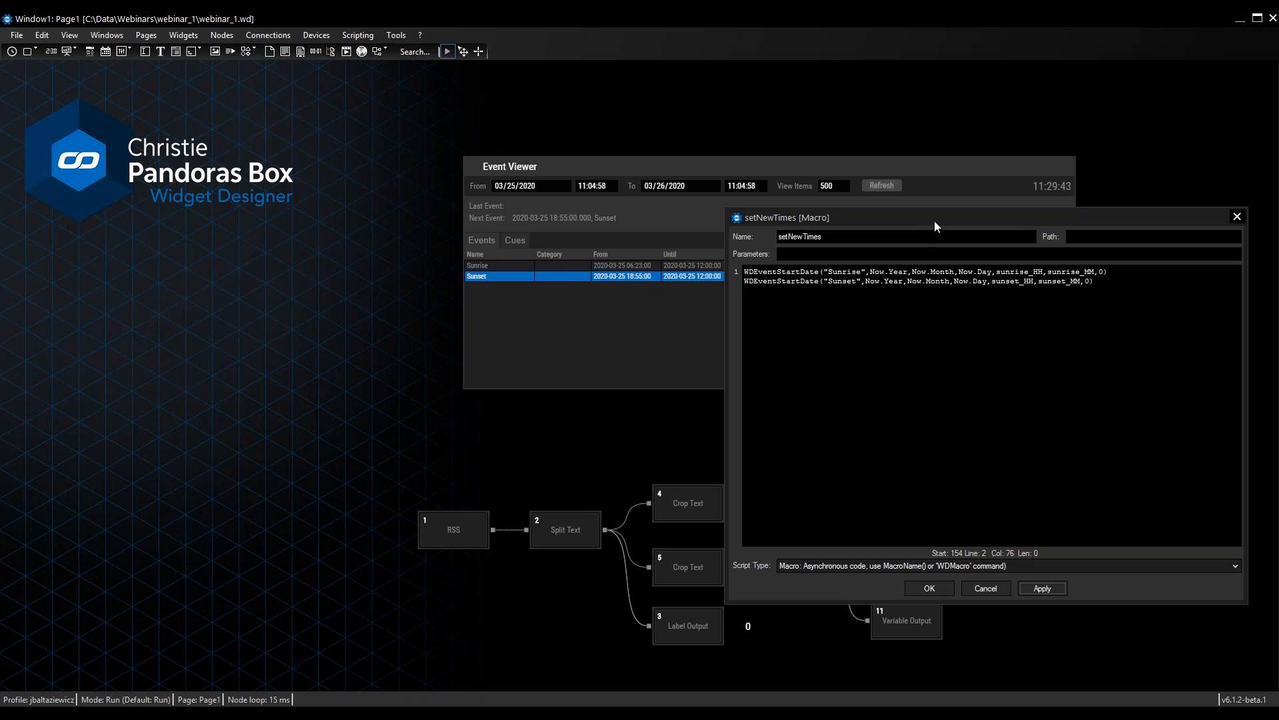
Step: Shrink the macro window, move it clear of the Event Viewer's columns, and confirm the macro
left_click_drag(941, 219, 922, 255)
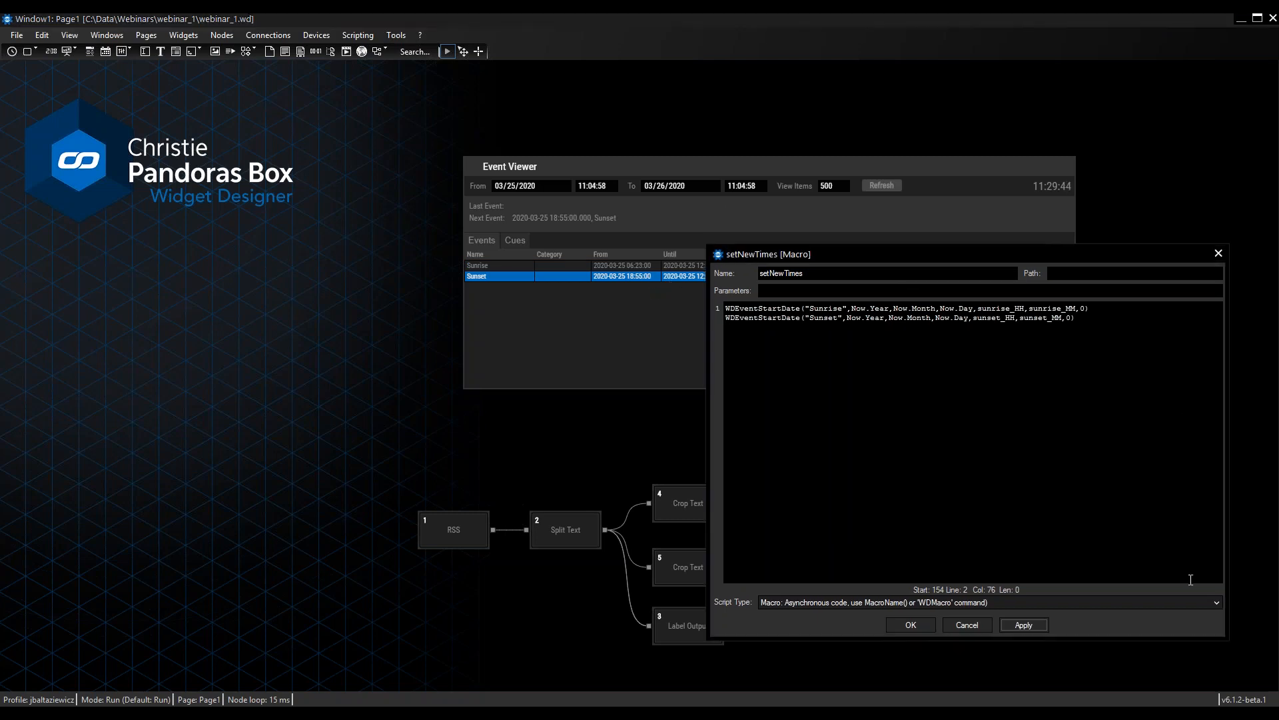
left_click_drag(1228, 545, 1124, 533)
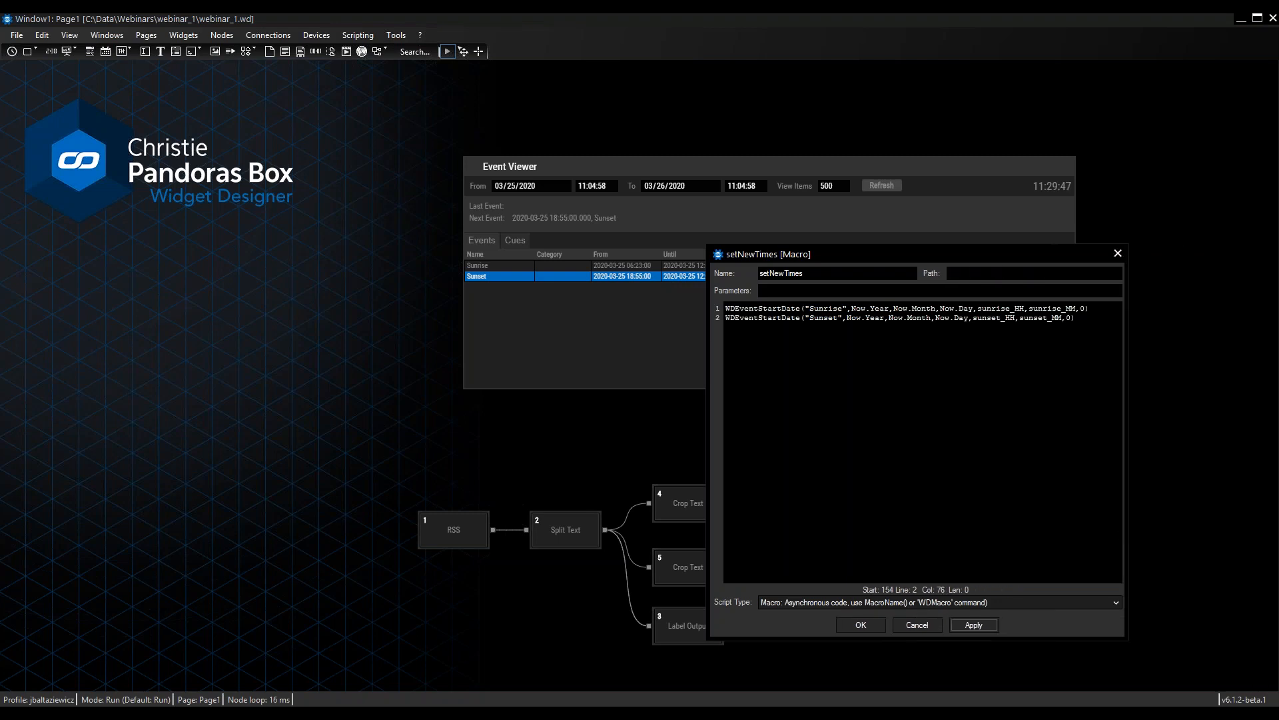
left_click_drag(888, 639, 889, 541)
left_click(940, 395)
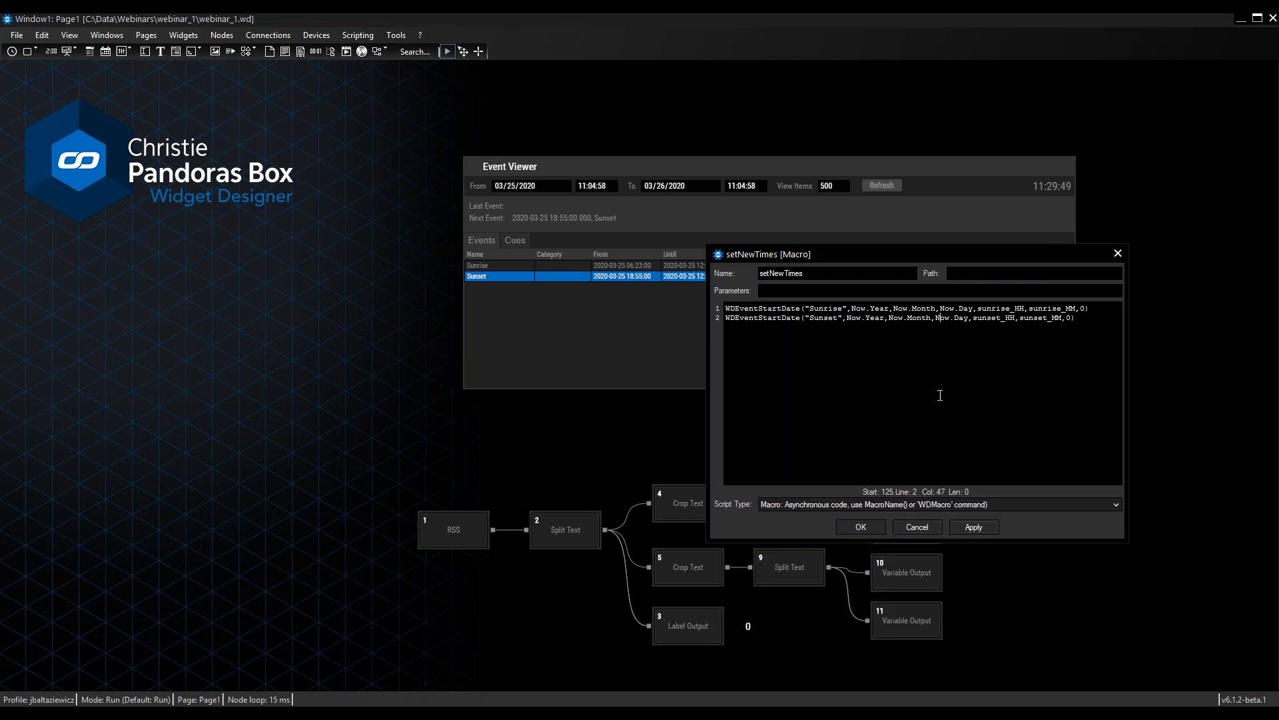
left_click_drag(1105, 321, 761, 302)
left_click(872, 365)
left_click_drag(955, 259, 1092, 360)
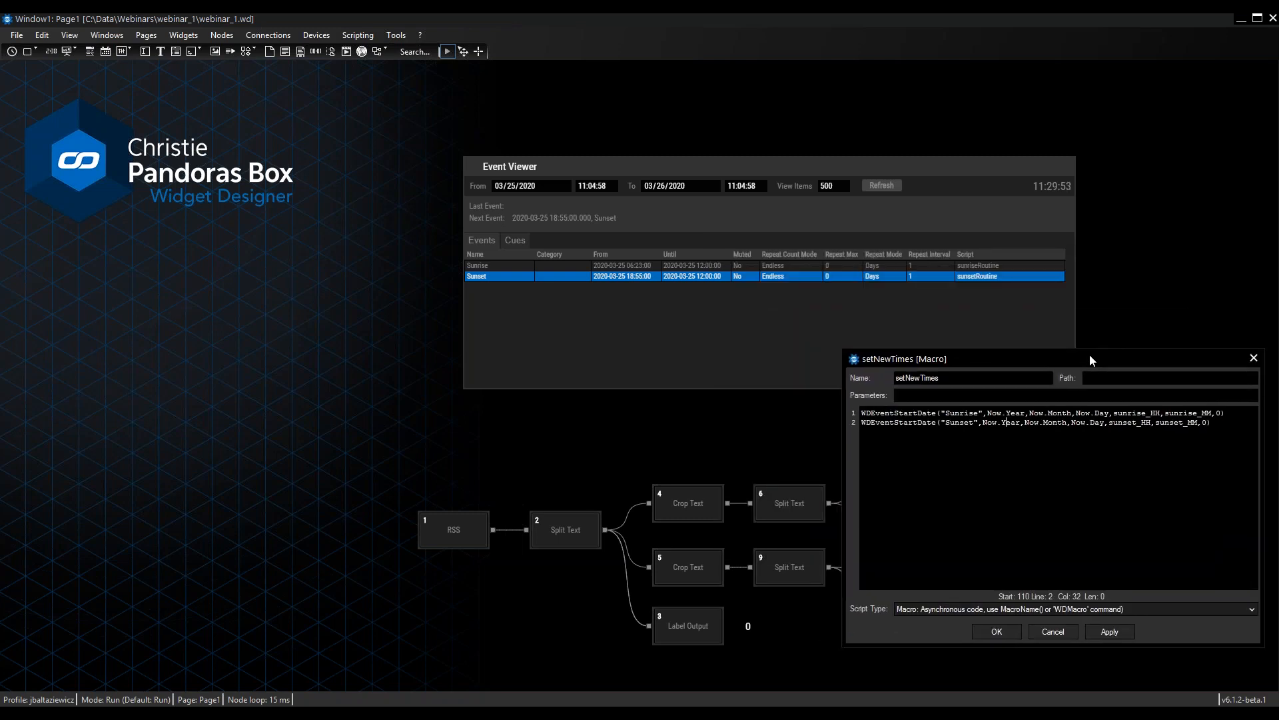
left_click(996, 631)
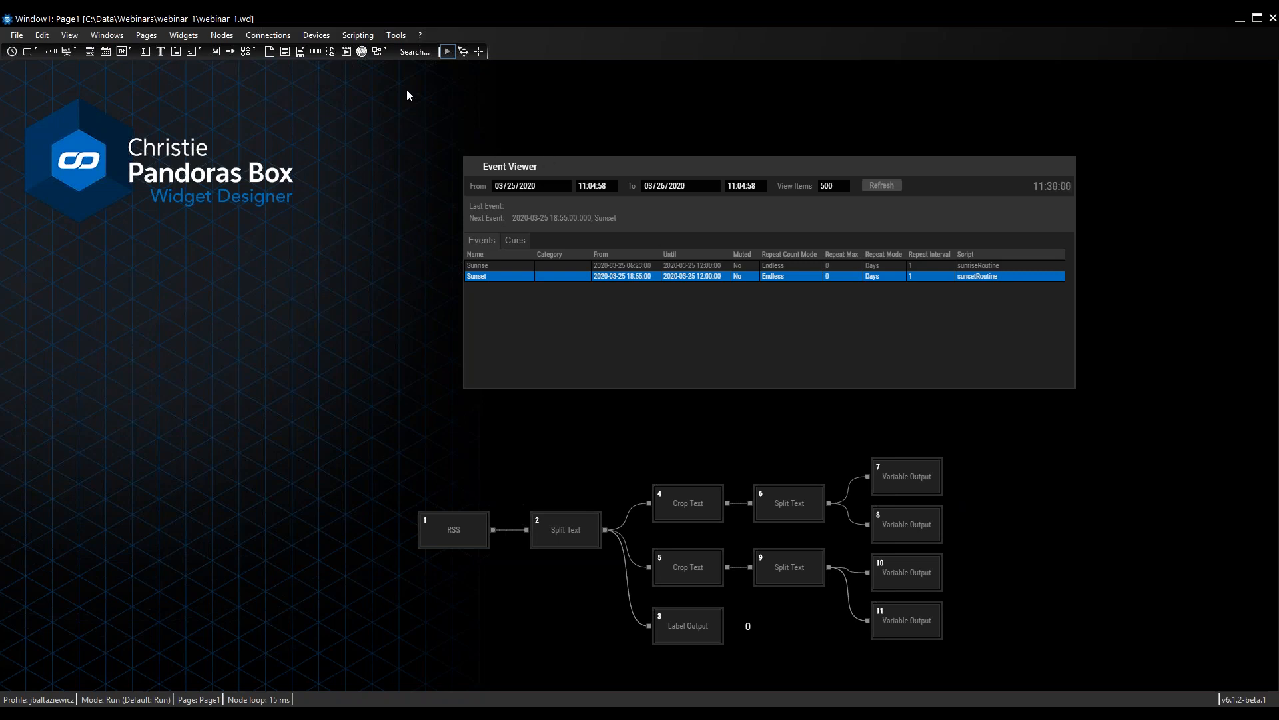
Step: Reopen the setNewTimes macro with enlarged code text, widen its window to fit both lines, and place it below the Event Viewer
left_click(358, 35)
mouse_move(413, 51)
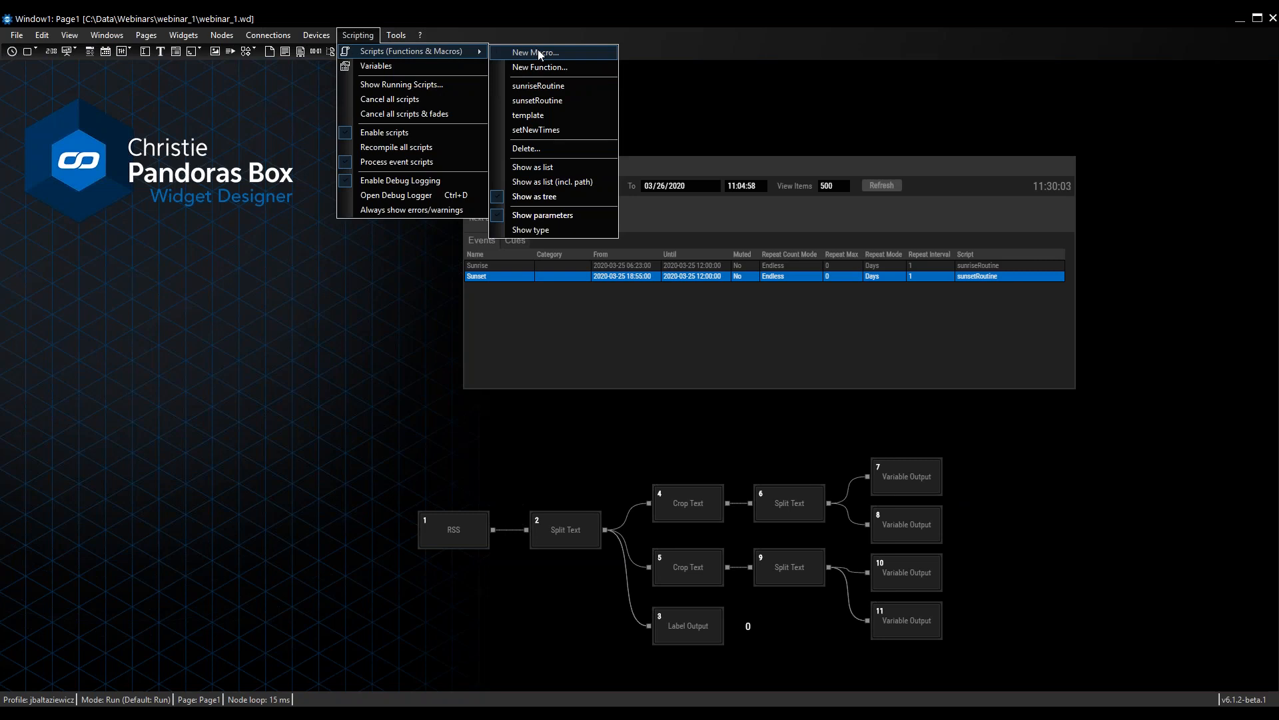
left_click(561, 129)
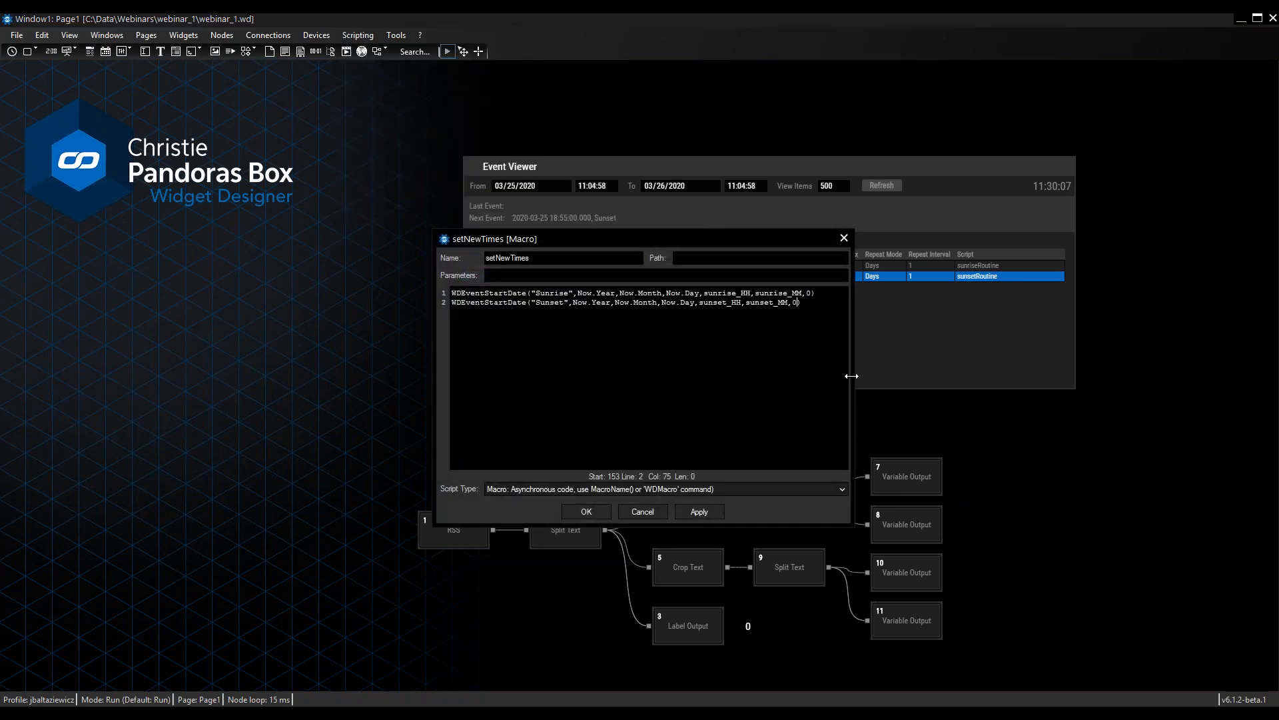
scroll(887, 366, "up", 3)
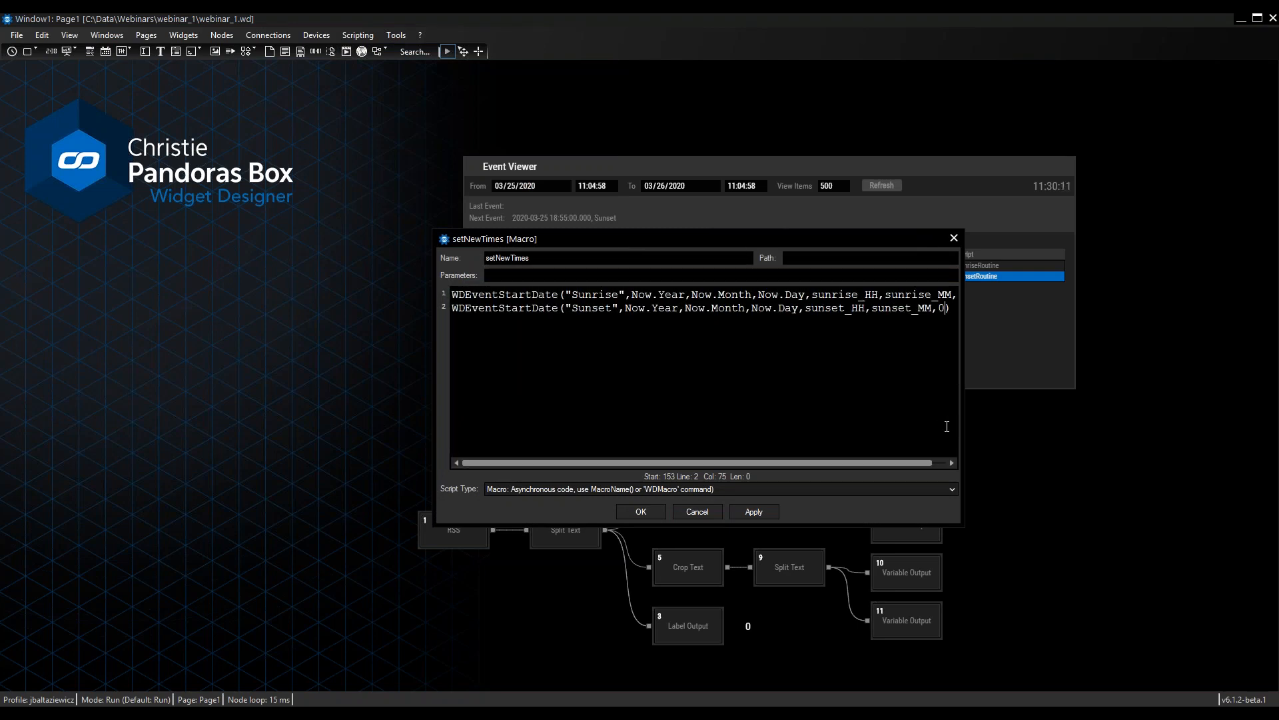
left_click_drag(963, 445, 1022, 445)
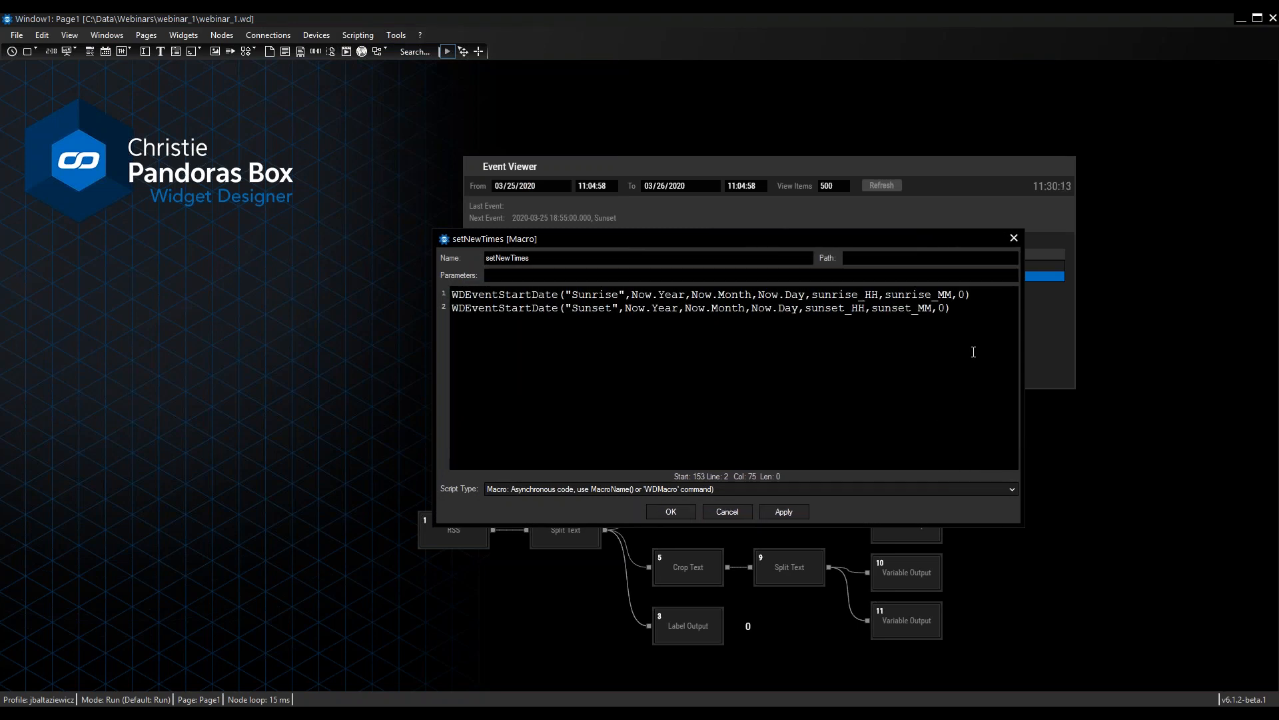
left_click(981, 310)
left_click_drag(837, 237, 877, 416)
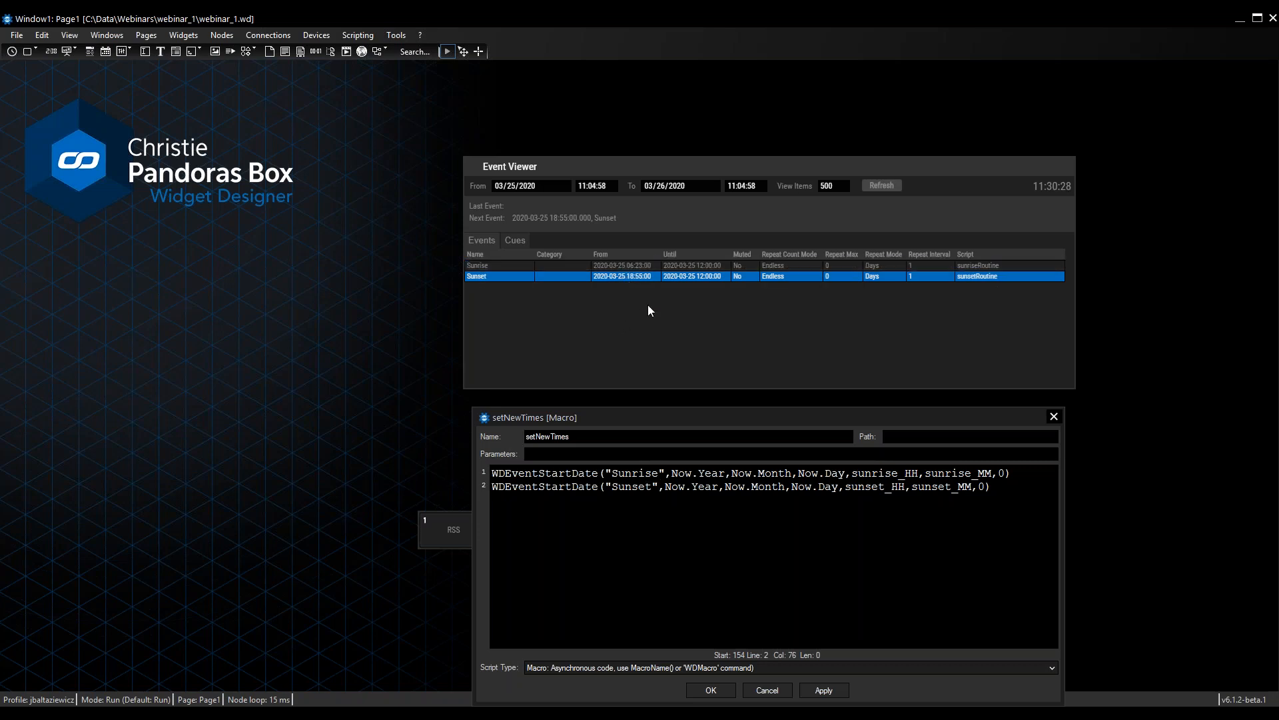
Step: Add an event named SetTimes in the Event Viewer and move its properties window clear of the event list
right_click(625, 323)
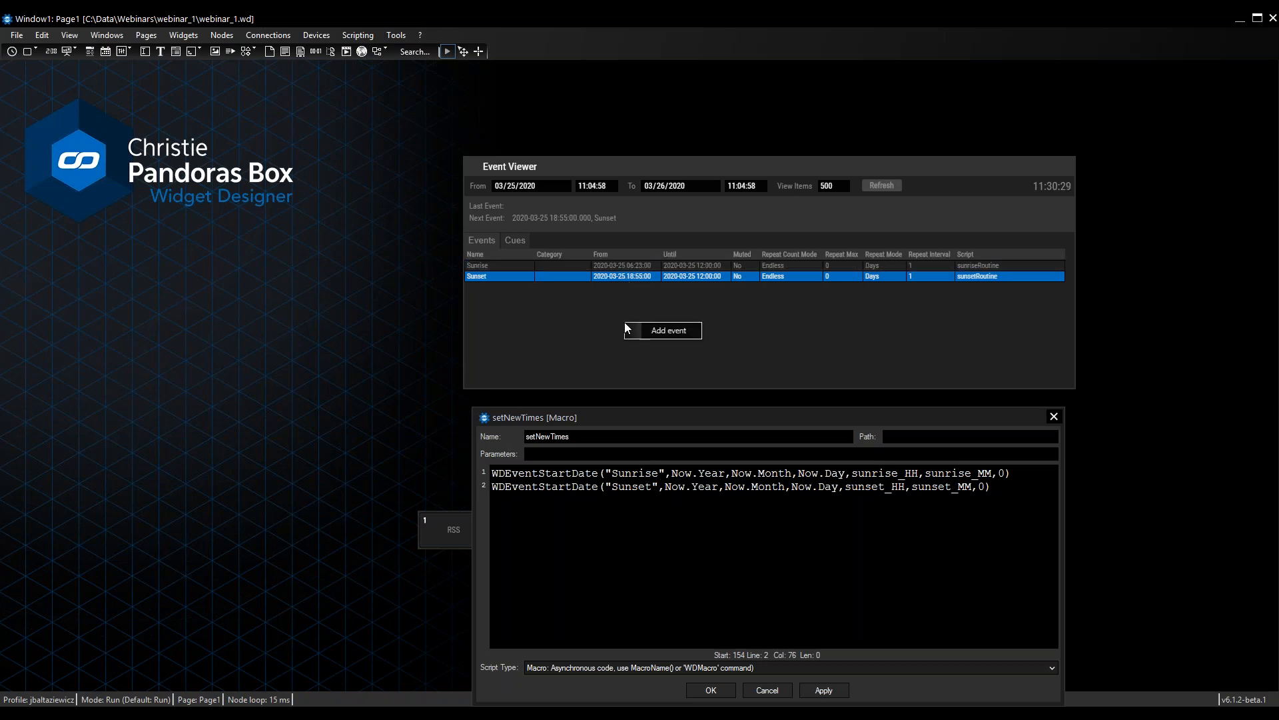
left_click(664, 332)
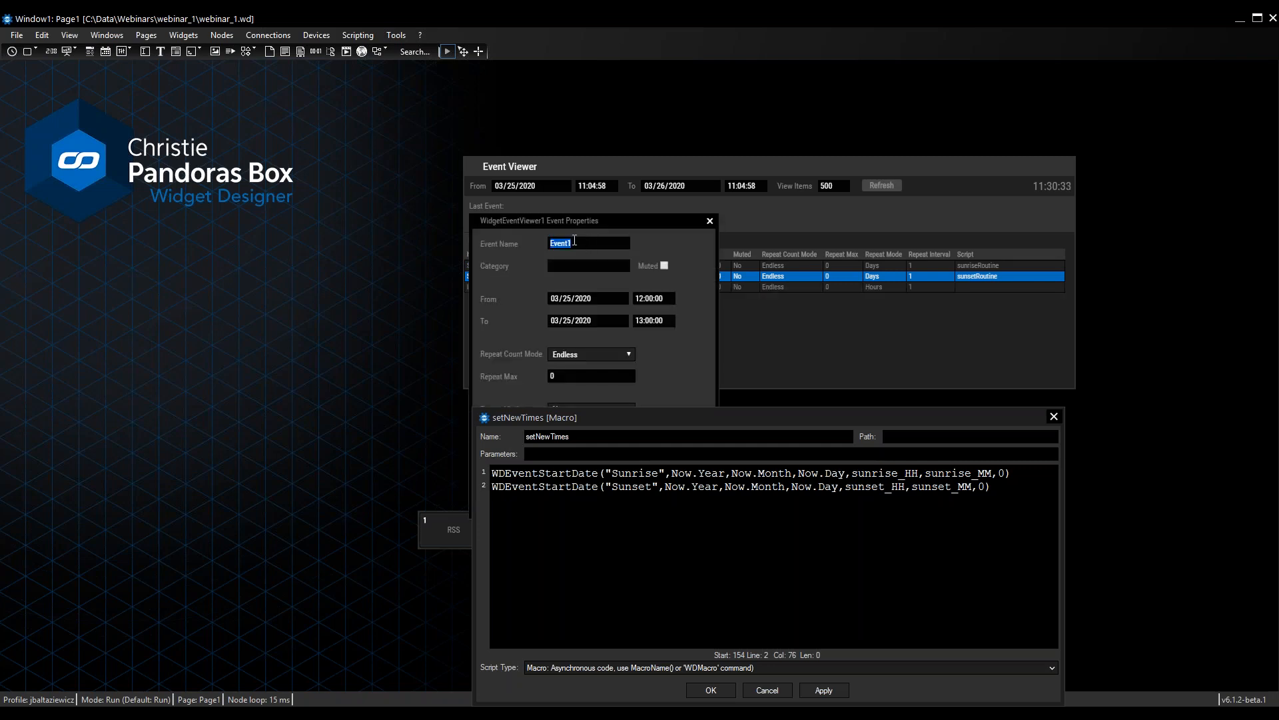
type("SetTimes")
left_click_drag(595, 222, 319, 201)
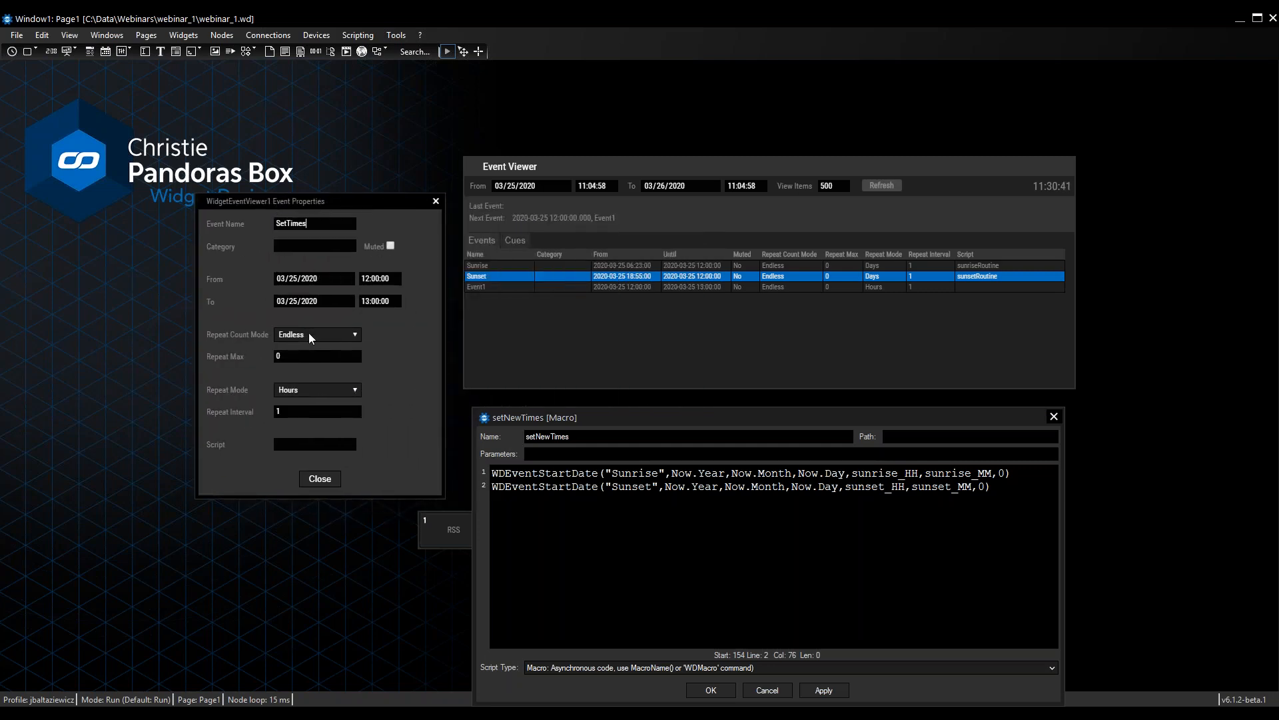
Step: Set the SetTimes event to repeat in Days mode, start at 03:00:00 and run the setNewTimes script, and close its properties
left_click(313, 390)
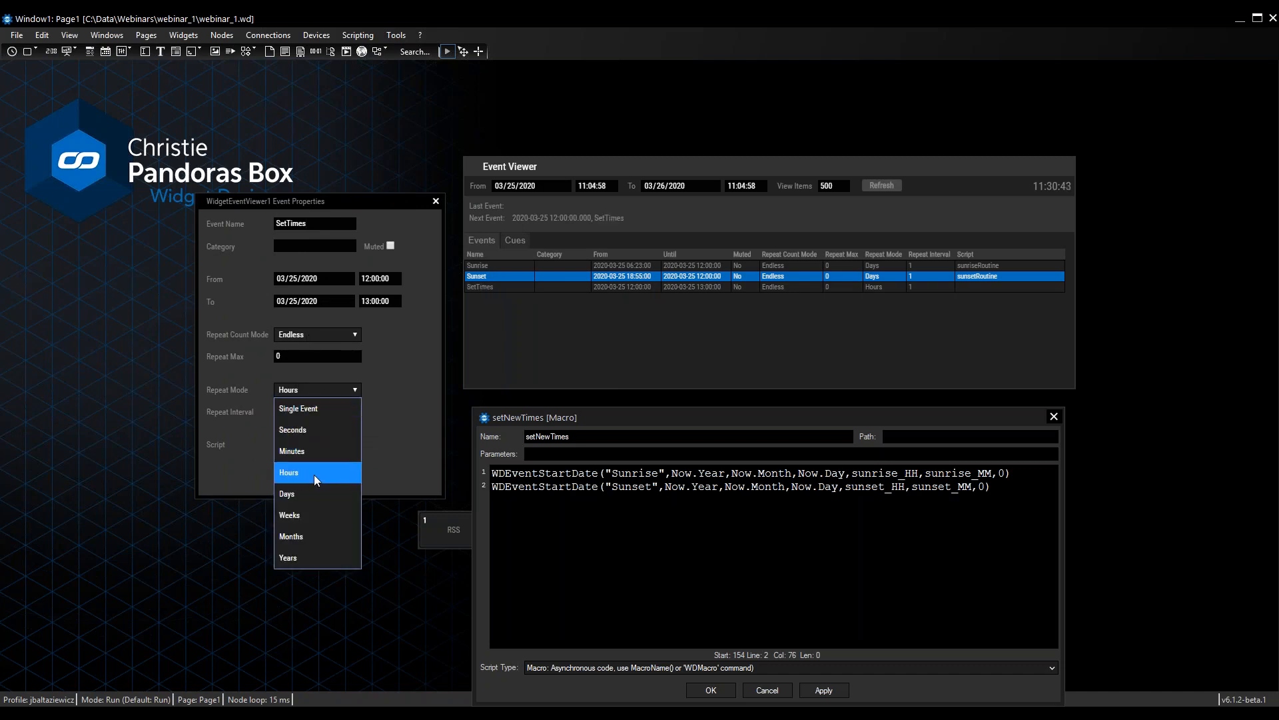
left_click(316, 496)
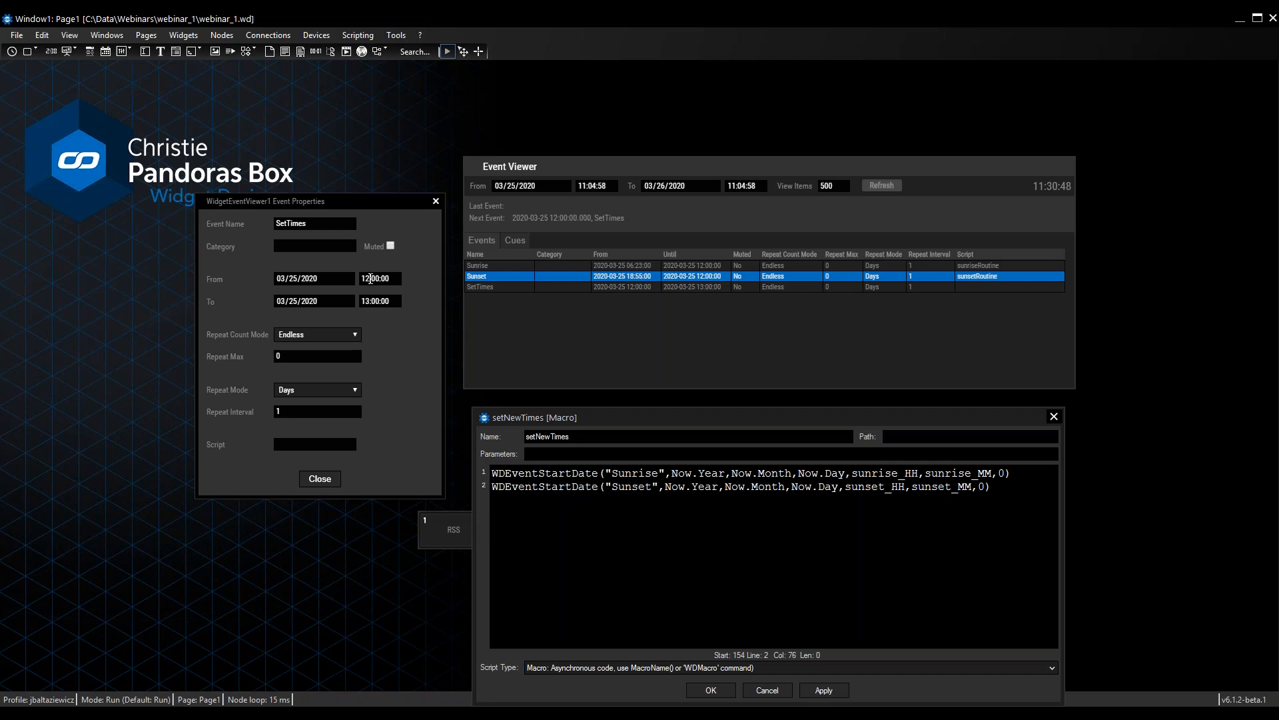
type("03")
type("set")
type("NewTimes")
left_click(323, 479)
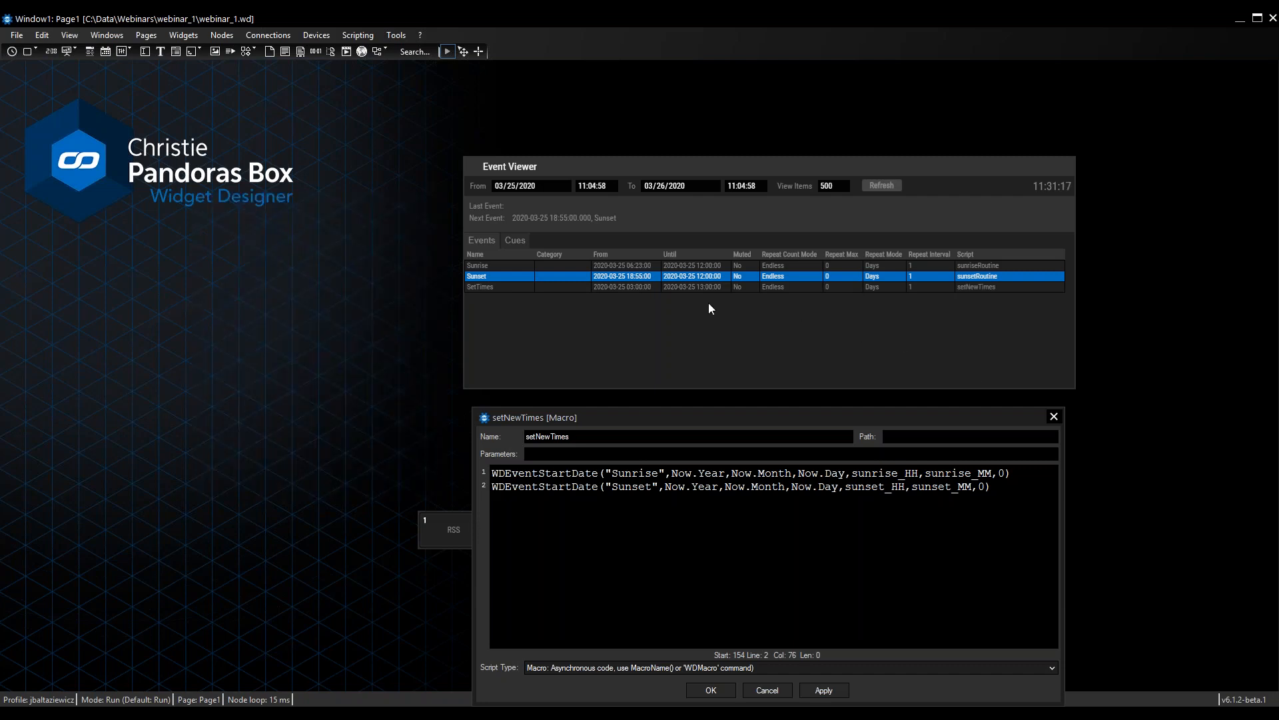
Step: Review the SetTimes event against both WDEventStartDate lines and the Sunrise and Sunset events, and confirm the macro
left_click(699, 283)
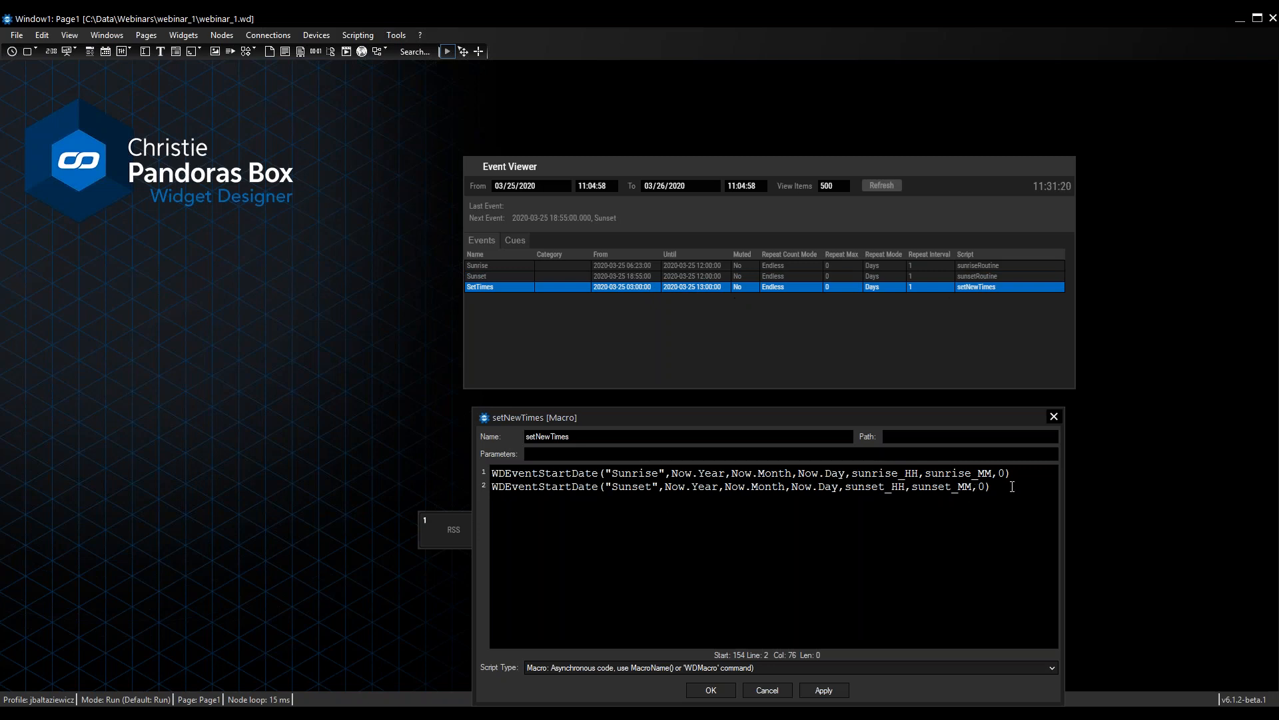
left_click_drag(1006, 487, 491, 472)
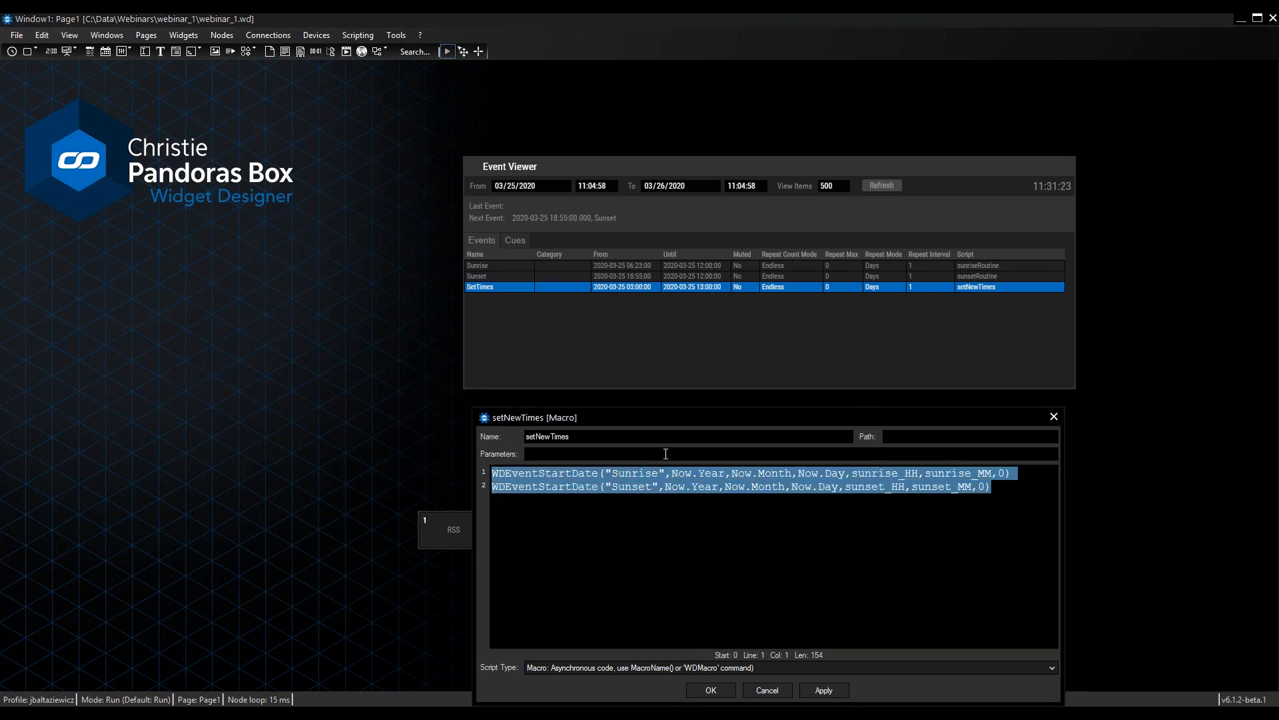
left_click(638, 274)
left_click(639, 264)
left_click(638, 274)
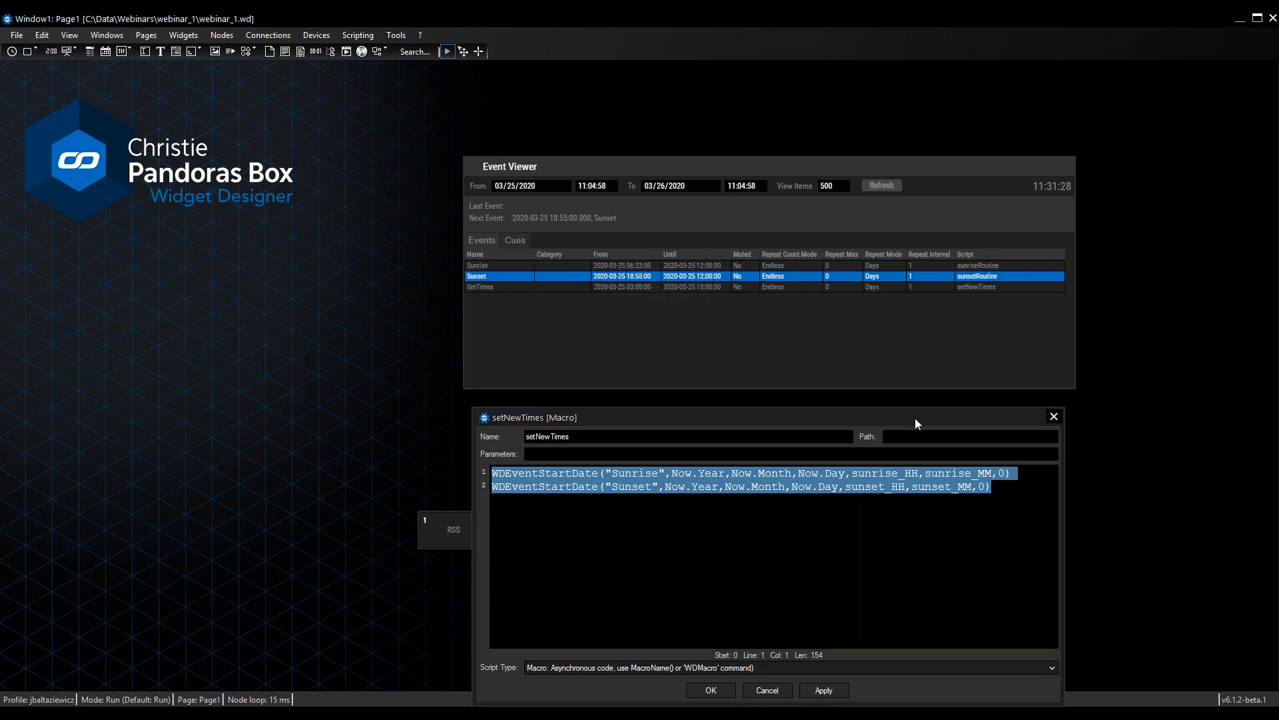
left_click(712, 690)
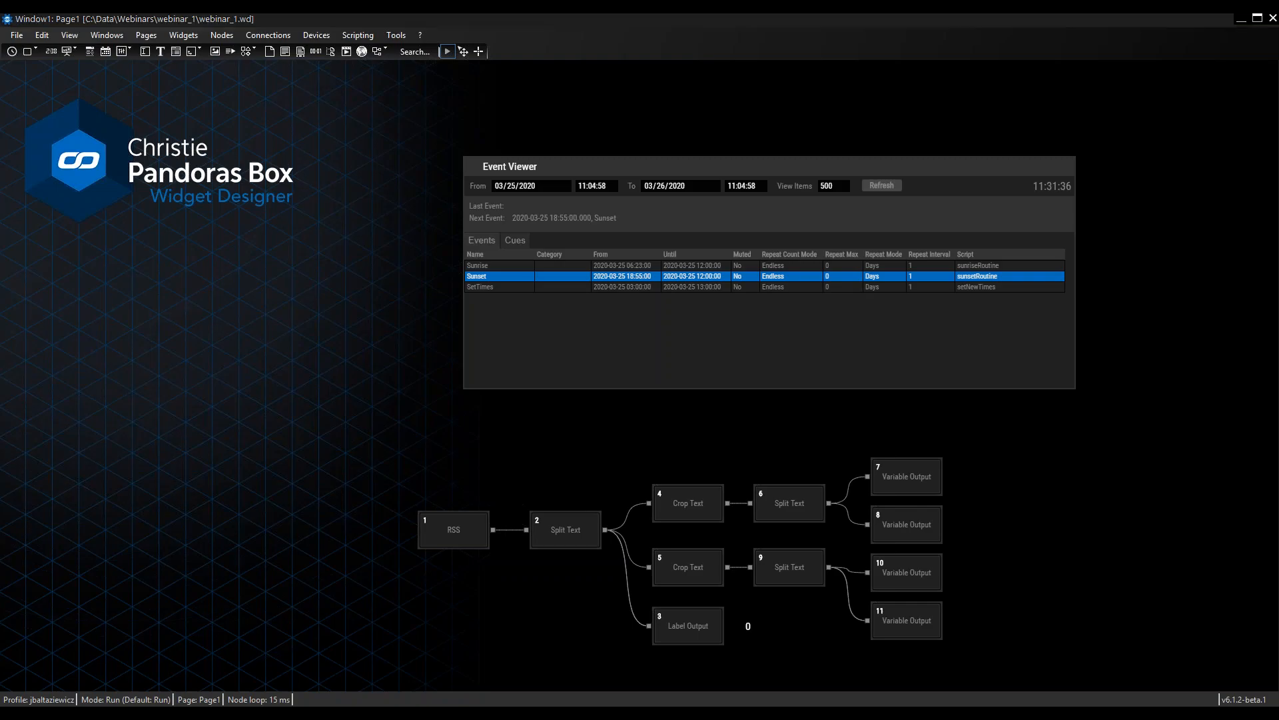
Step: Switch to the PowerPoint slide show, advance to the "Processing Data: Scripting" slide, and return to Widget Designer
key("alt+Tab")
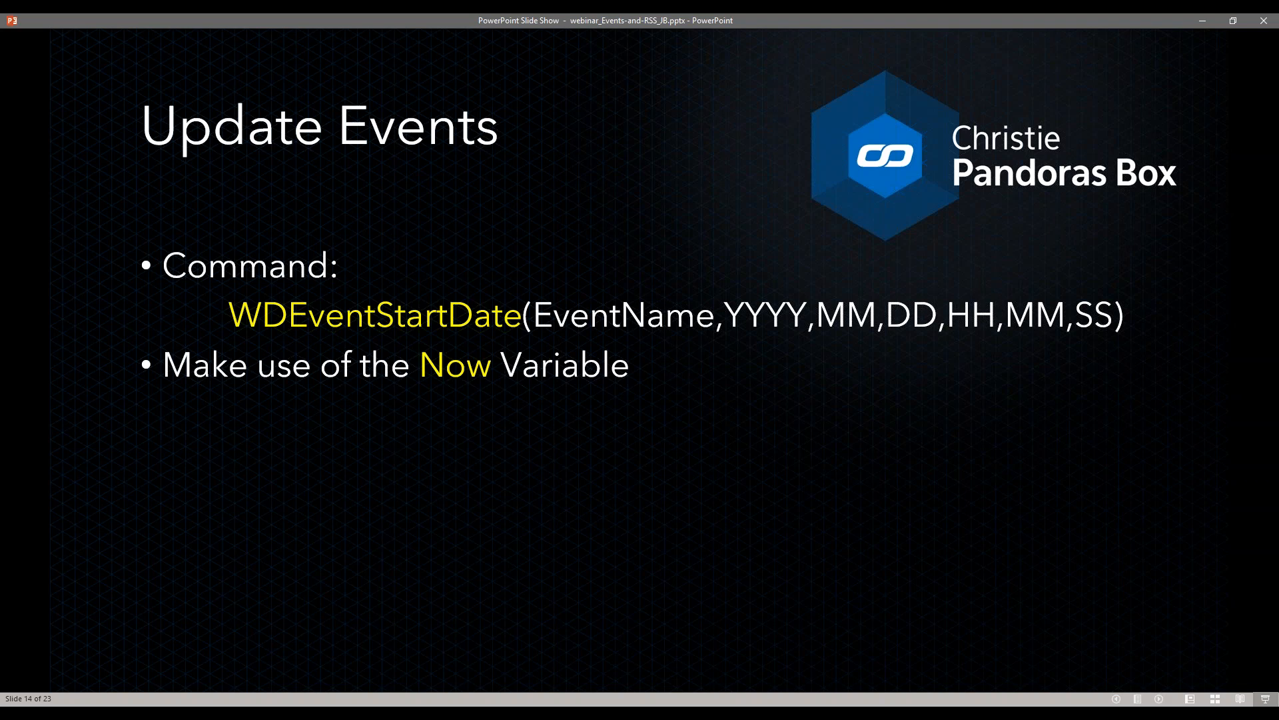
key("Right")
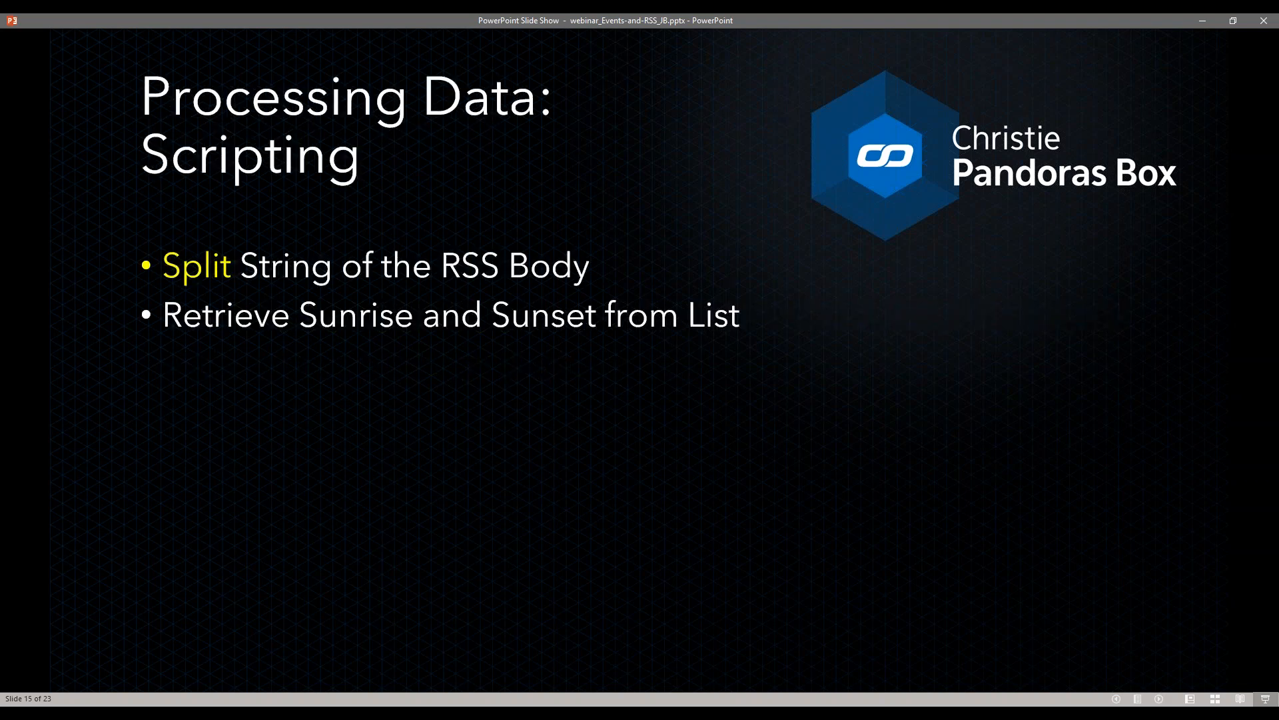
mouse_move(343, 713)
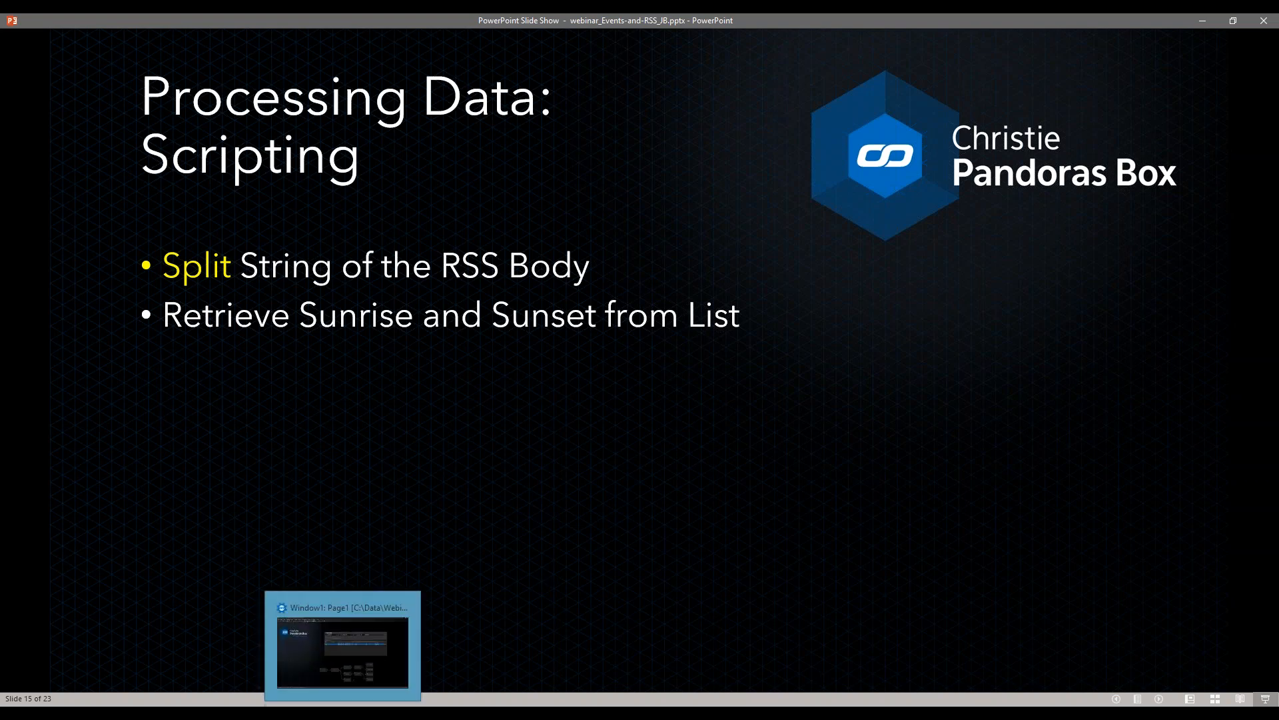
left_click(343, 649)
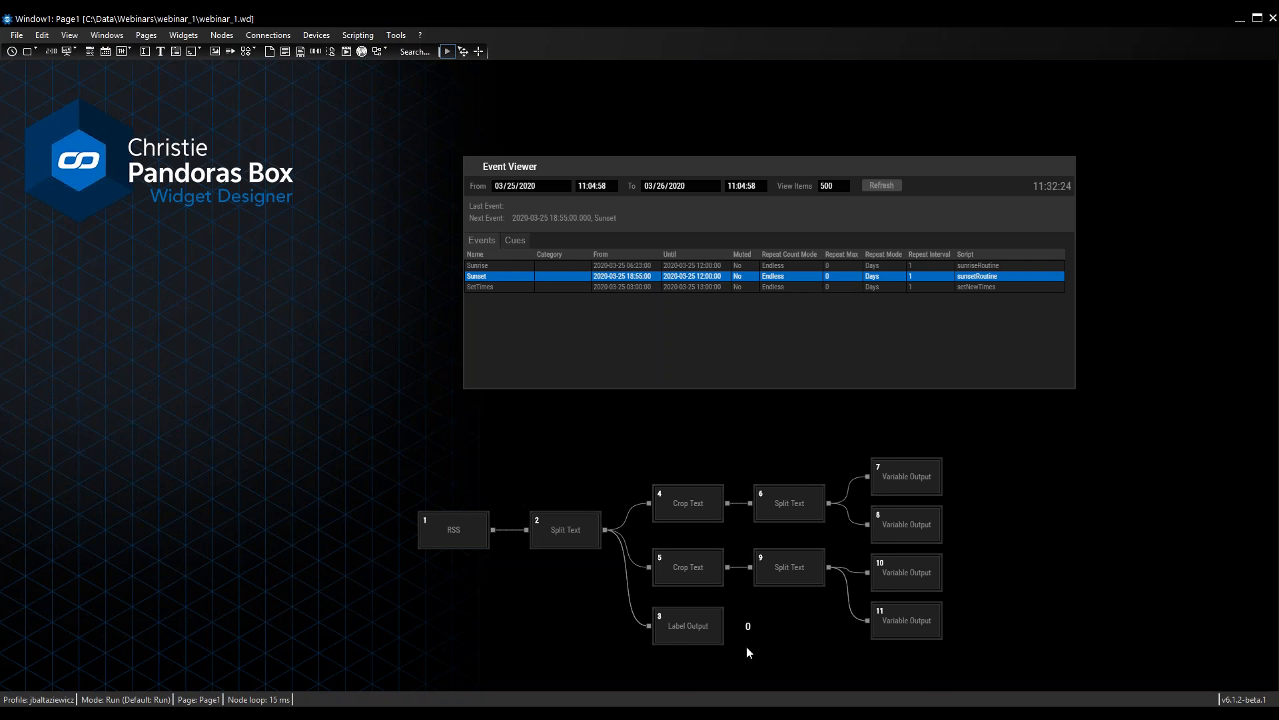
Step: Create a string variable named rssBody in the Variable List, and move the list clear of the RSS node
right_click(485, 514)
left_click(460, 536)
left_click(358, 35)
left_click(376, 67)
right_click(586, 460)
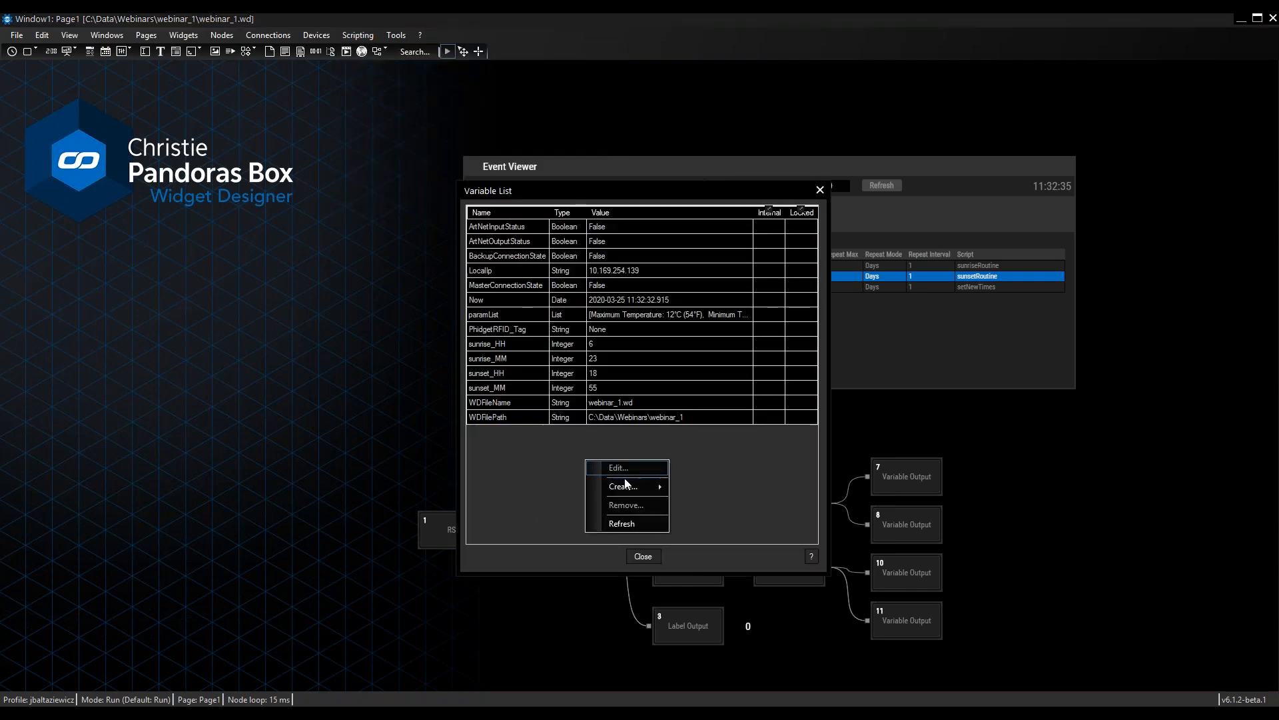
mouse_move(627, 487)
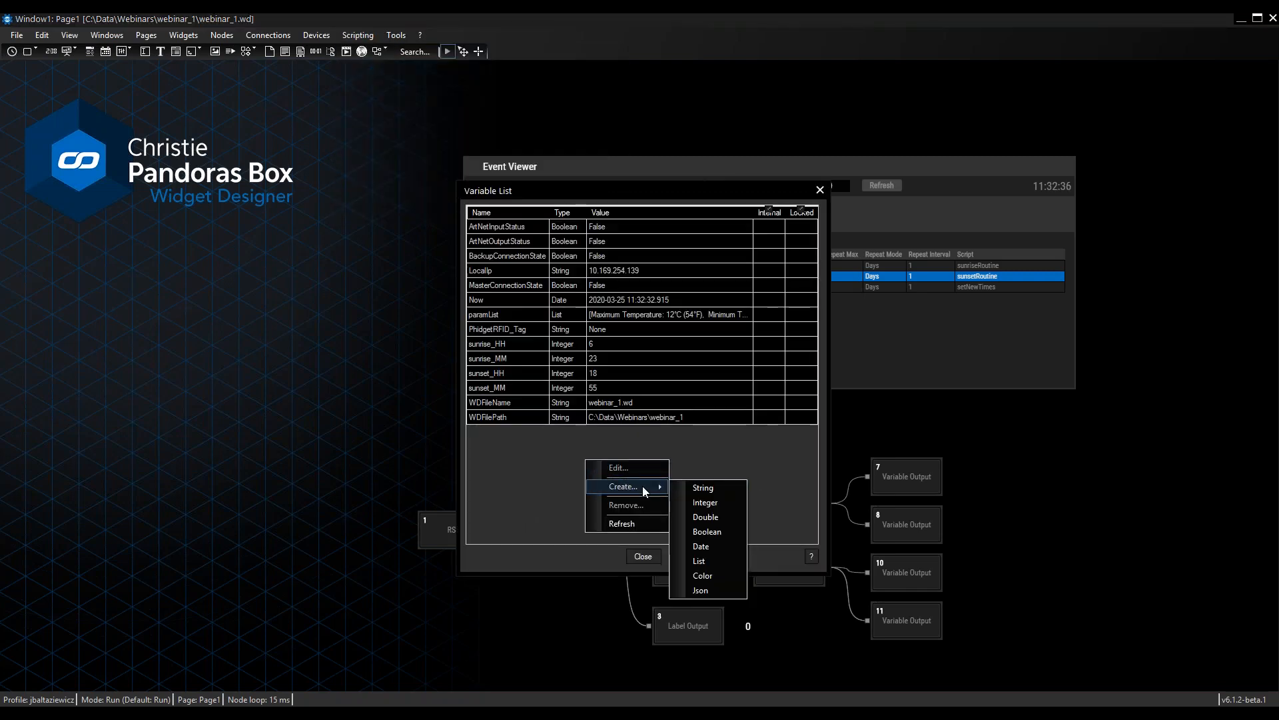
left_click(712, 489)
type("rssBody")
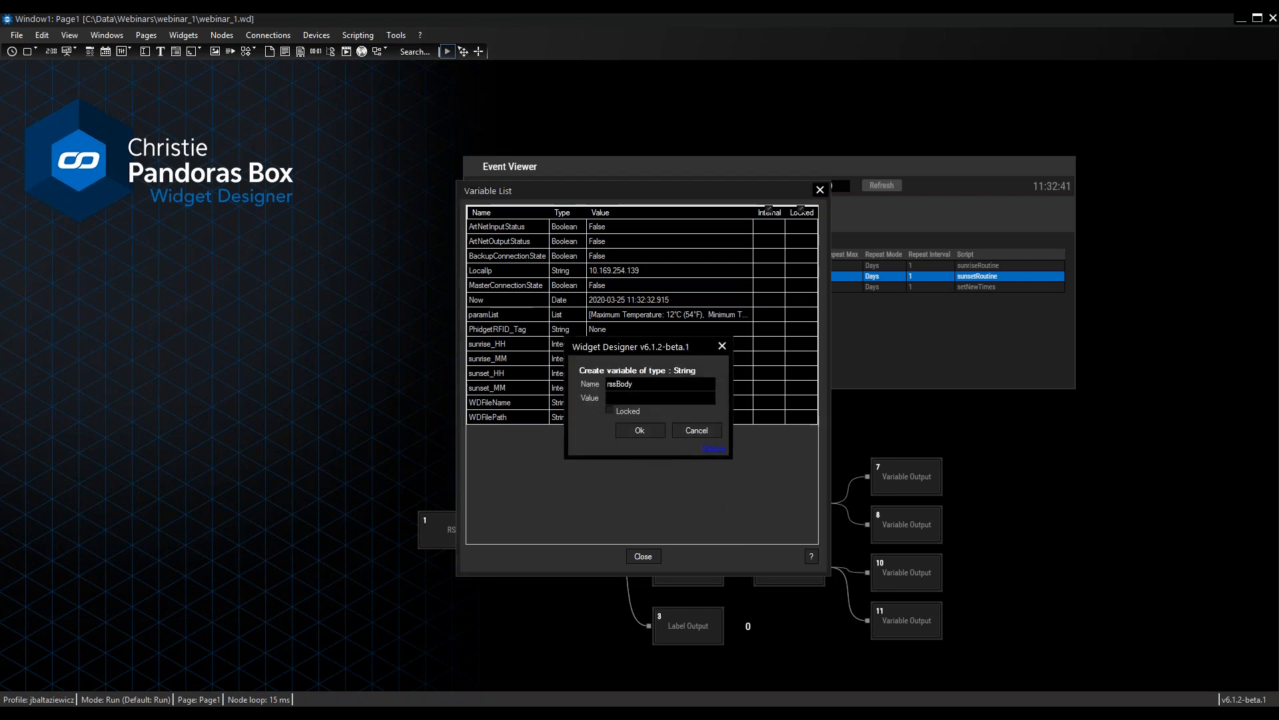
left_click(636, 430)
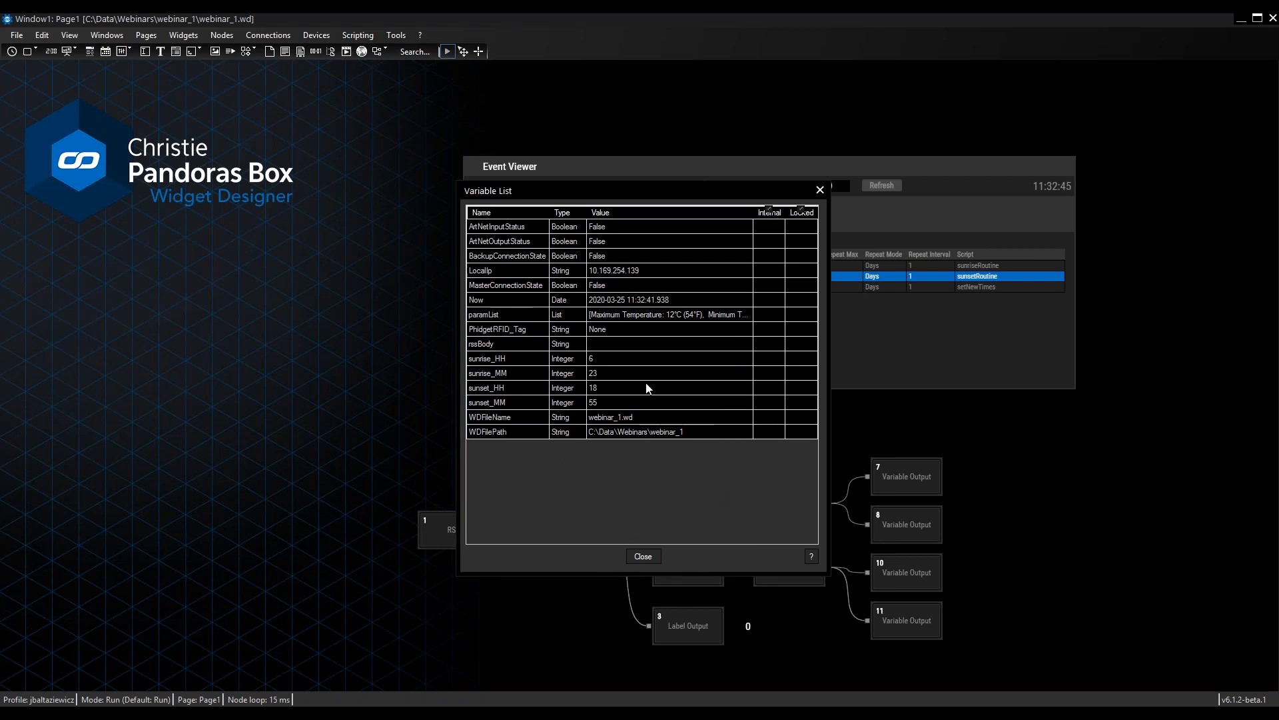
left_click(595, 342)
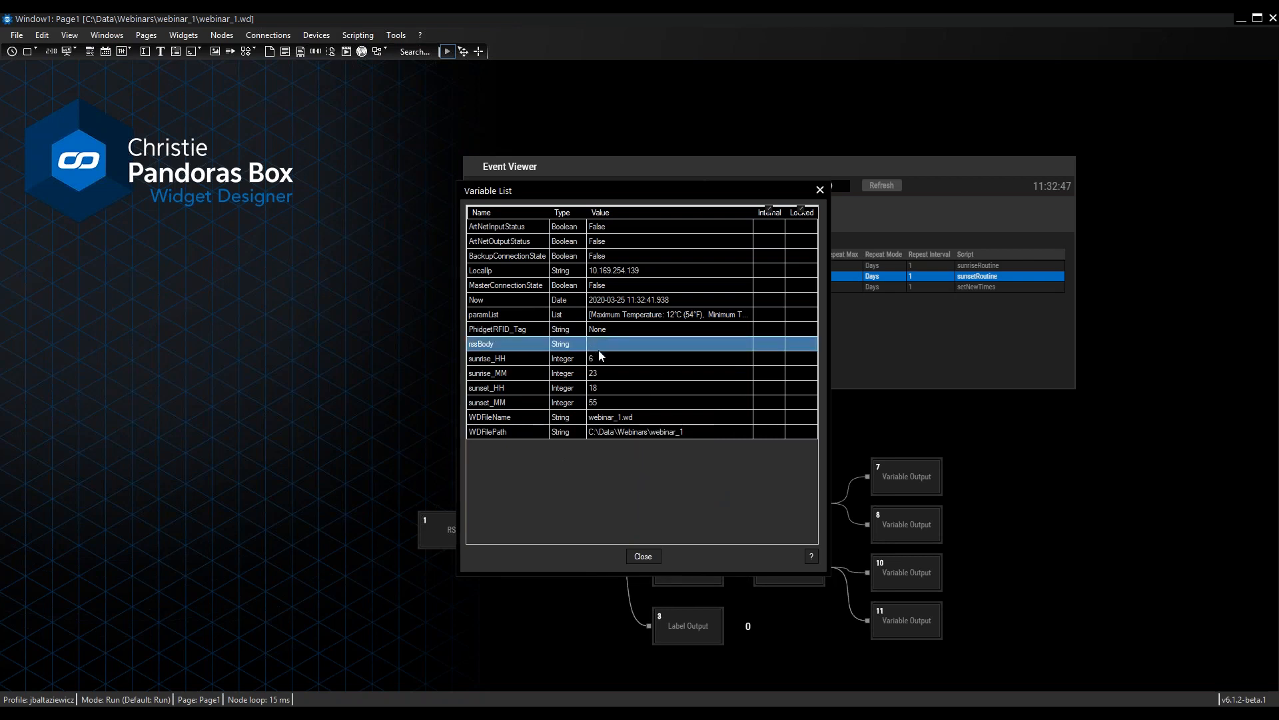
left_click_drag(667, 193, 1011, 177)
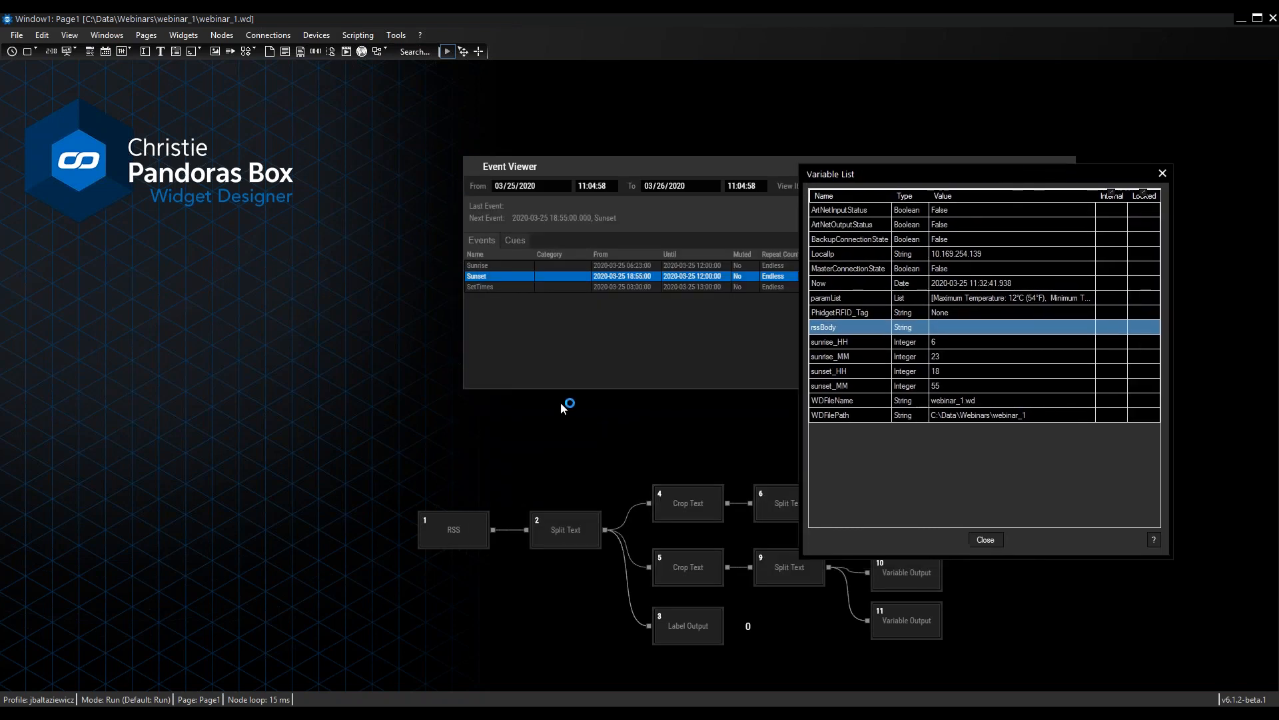
left_click_drag(493, 530, 507, 610)
mouse_move(543, 647)
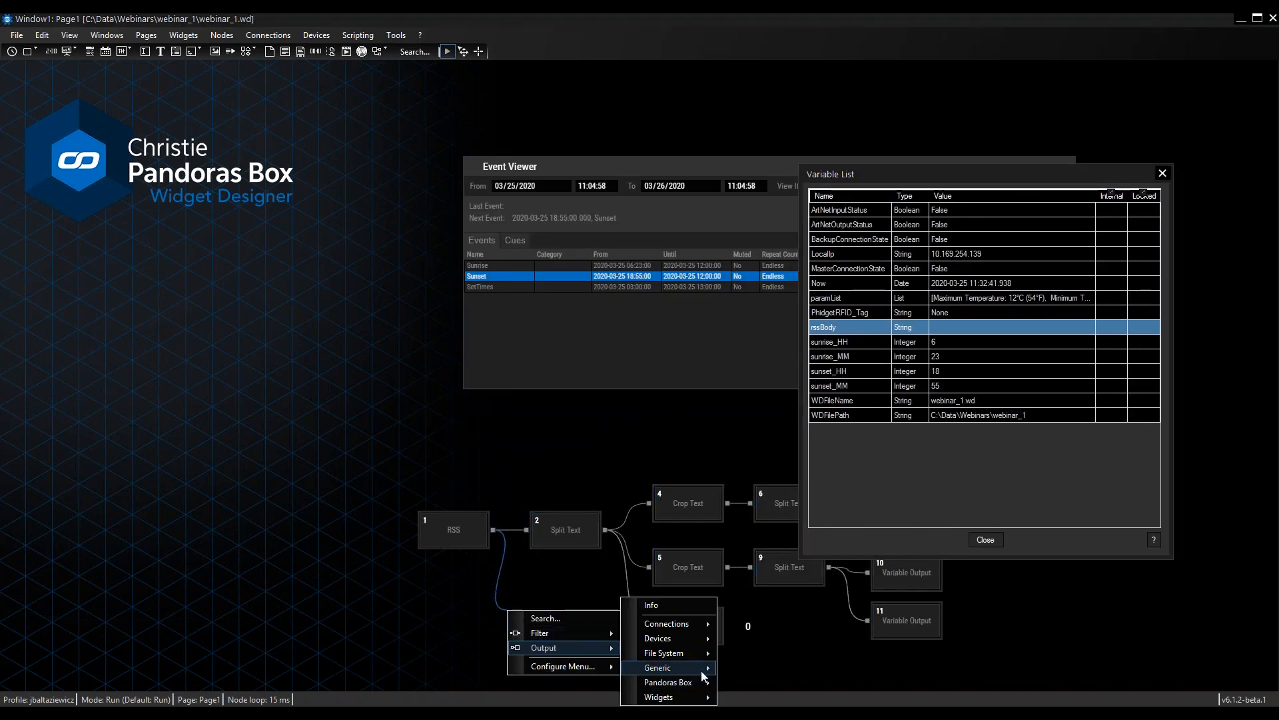
mouse_move(703, 674)
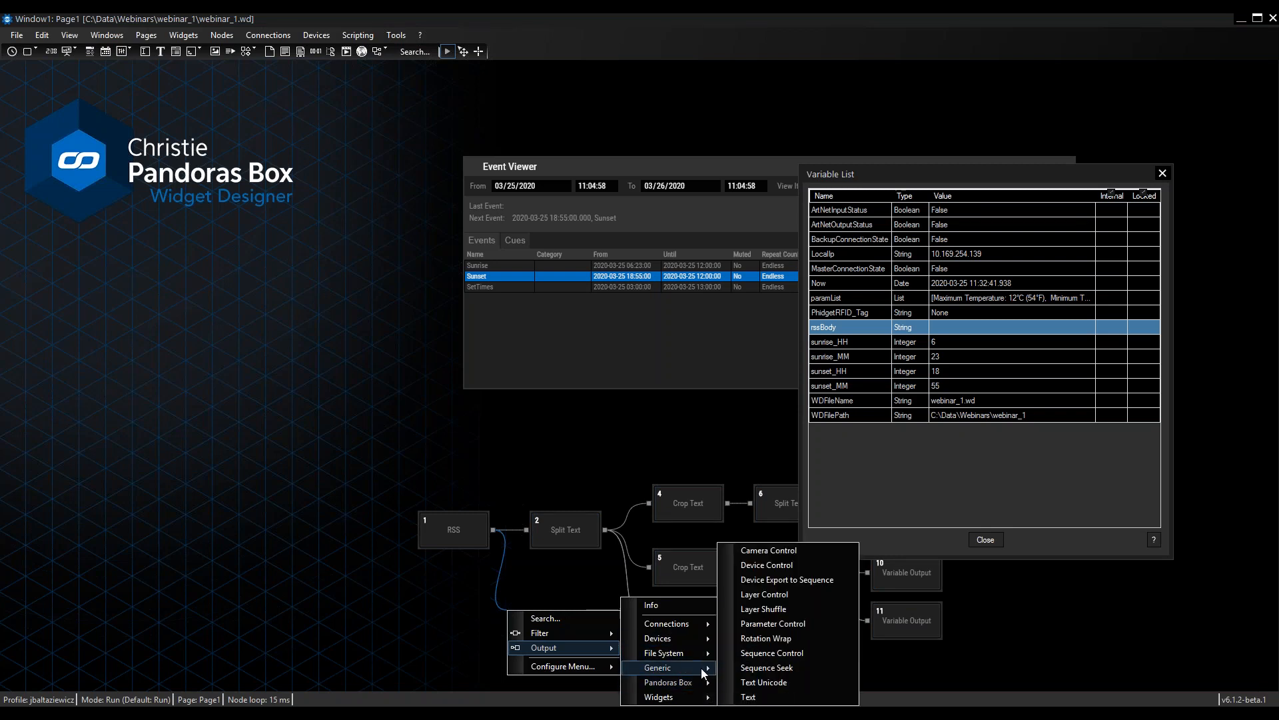
left_click(777, 693)
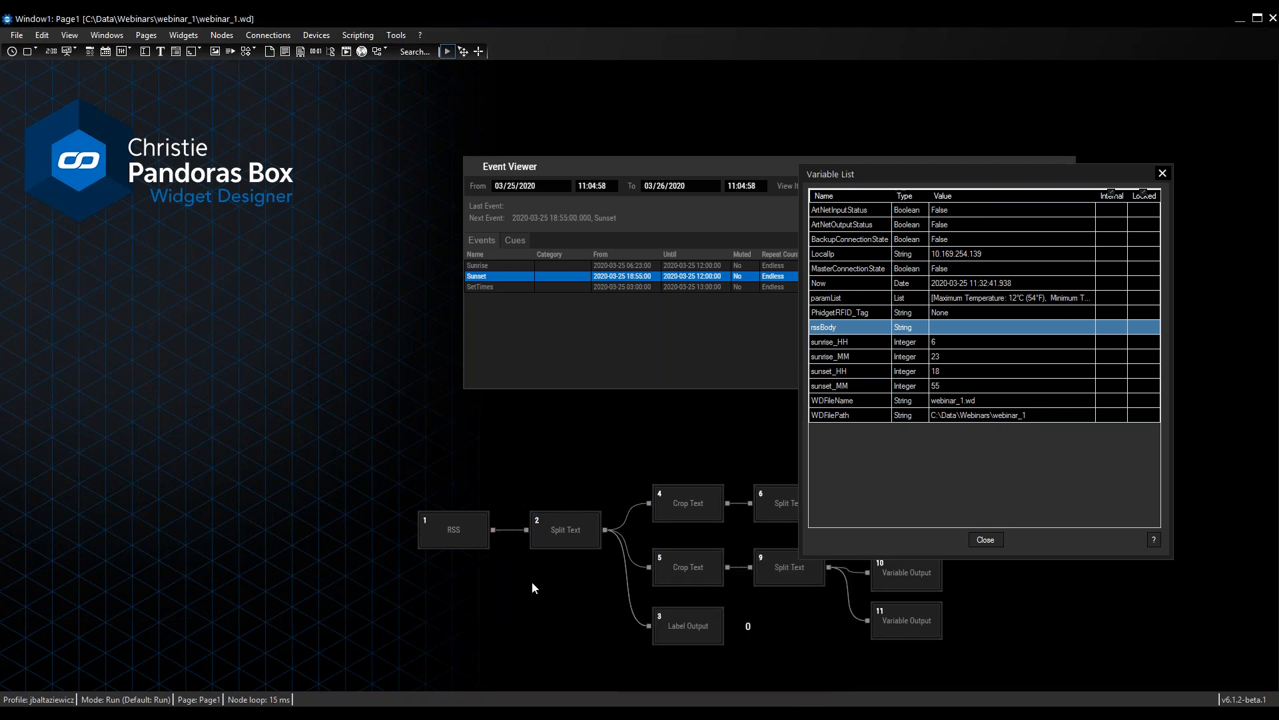
Step: Connect a new Variable Output node to the RSS node and place it below the first Split Text node
left_click_drag(953, 650, 501, 438)
mouse_move(571, 474)
mouse_move(676, 547)
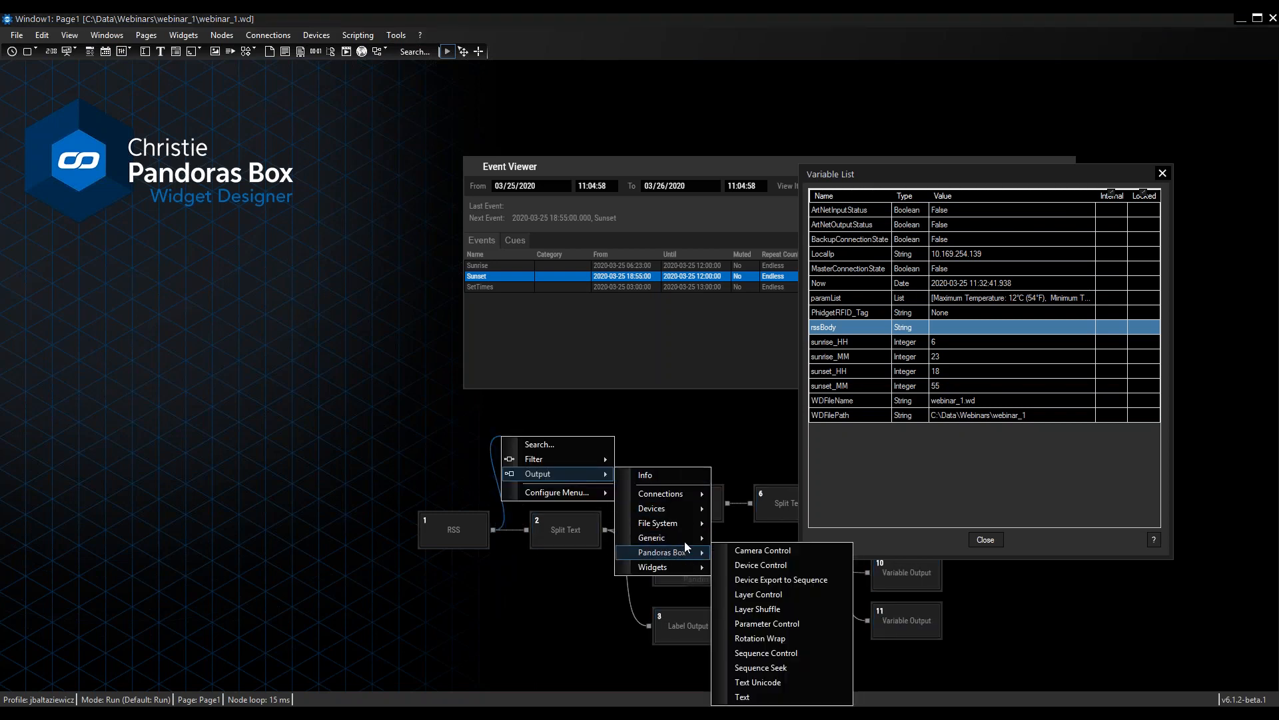
left_click(750, 565)
left_click_drag(527, 443, 549, 605)
Step: Configure the new Variable Output node to send 1 Single Text to the rssBody variable, and confirm it
double_click(549, 605)
left_click(691, 360)
left_click(681, 388)
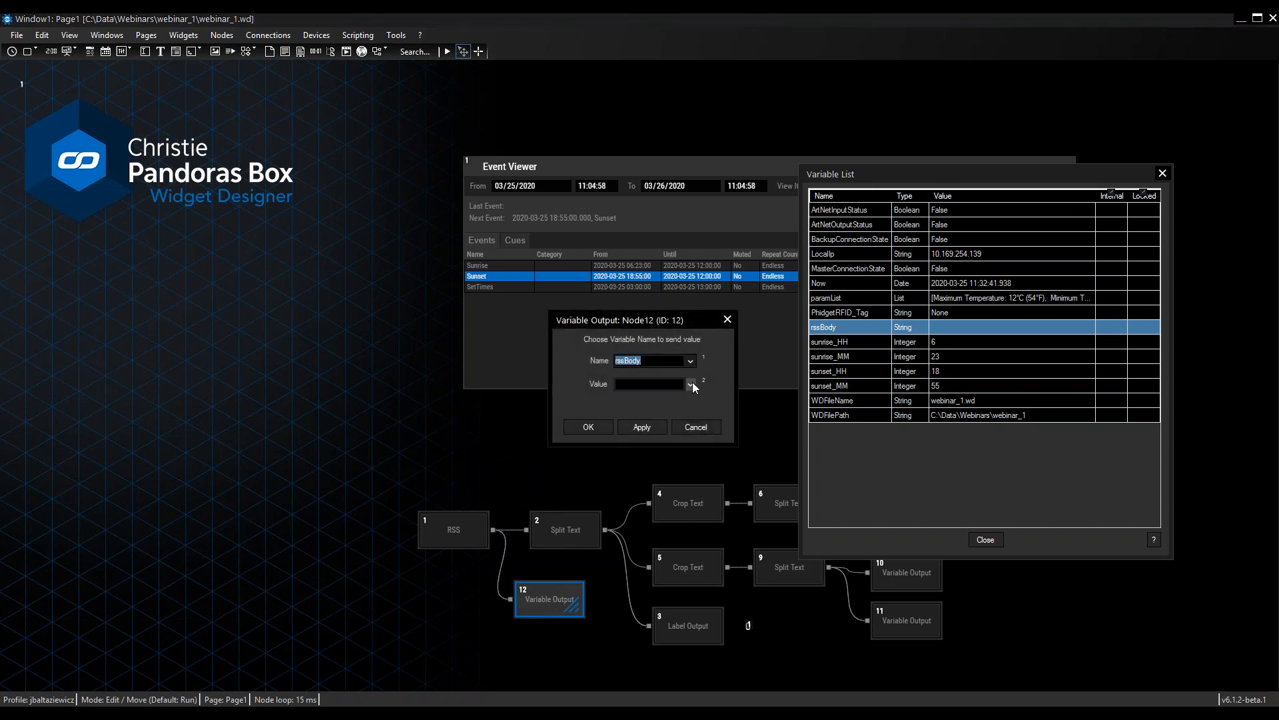
left_click(691, 385)
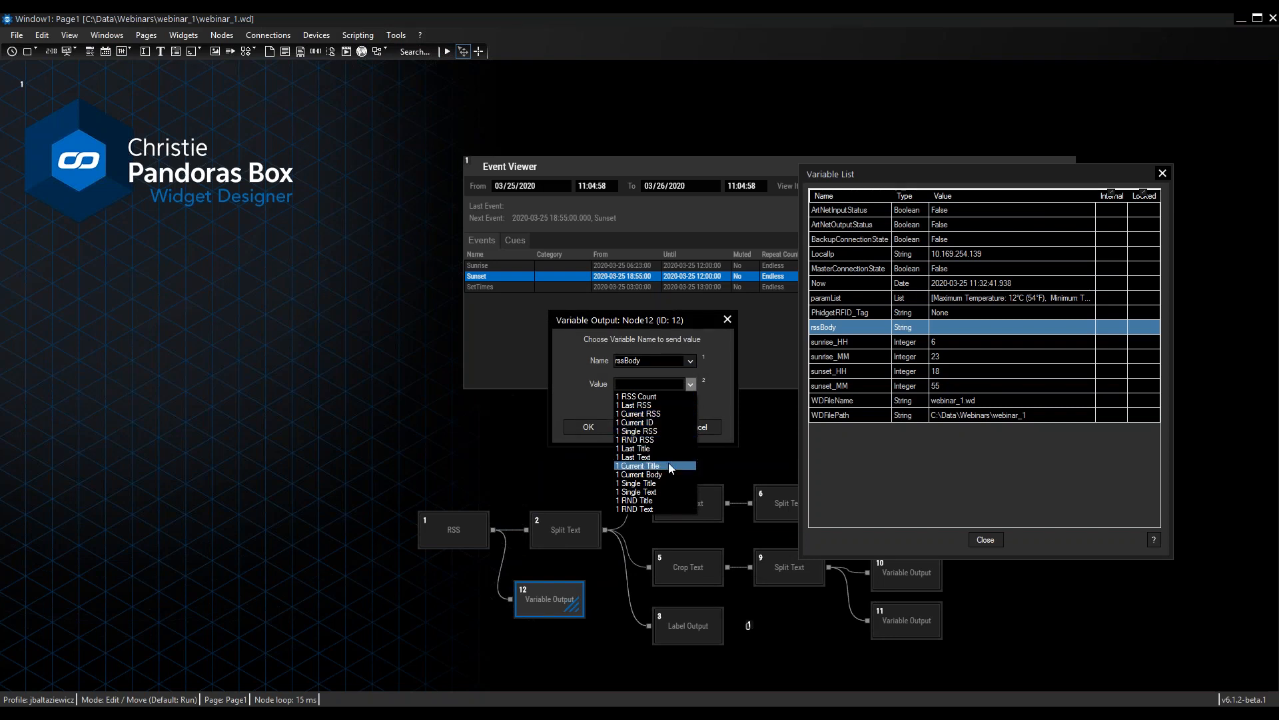
left_click(666, 491)
left_click(653, 428)
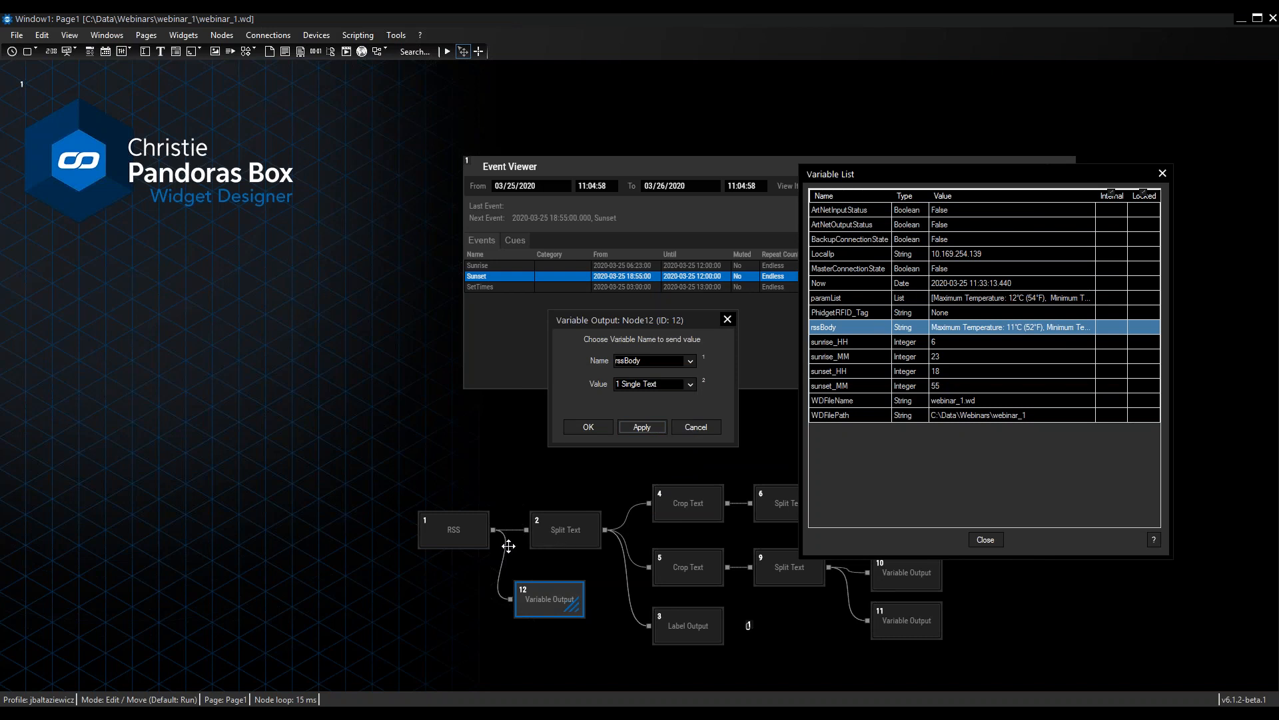
left_click(595, 428)
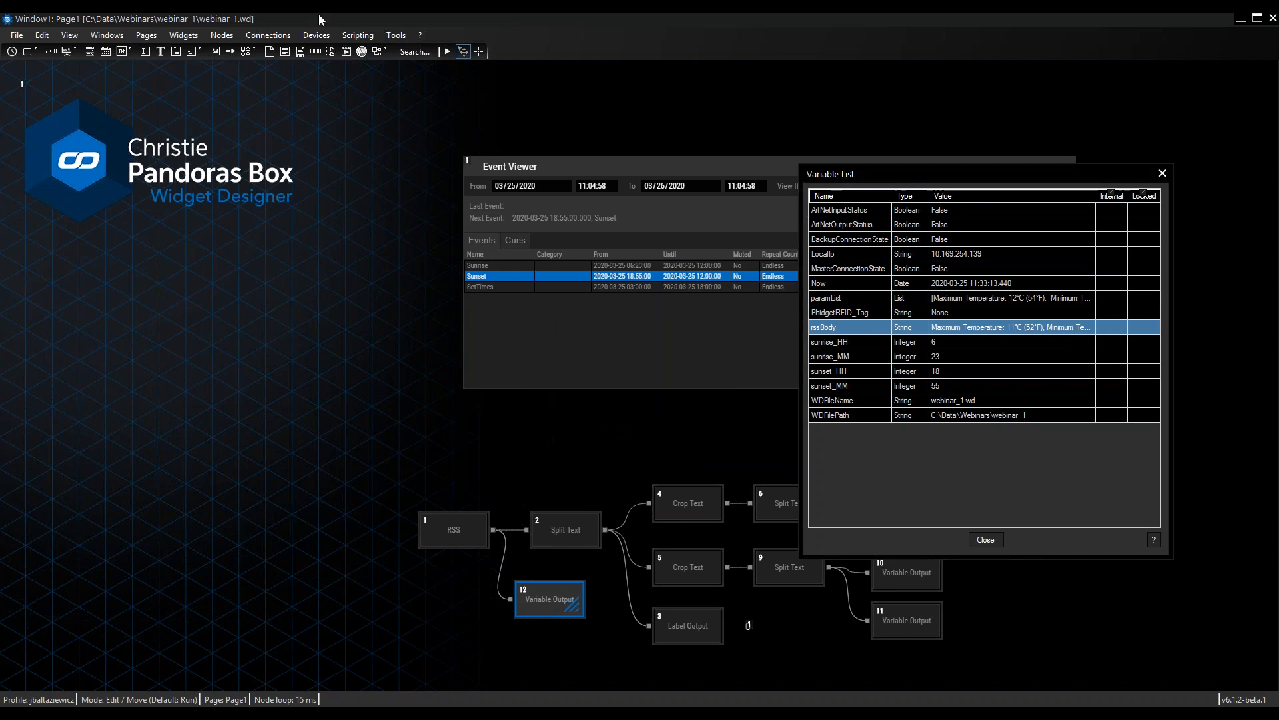
Step: Create a macro named scriptApproach in an enlarged macro window, apply it, and place the window over the Event Viewer, beside the Variable List
left_click(359, 36)
mouse_move(440, 52)
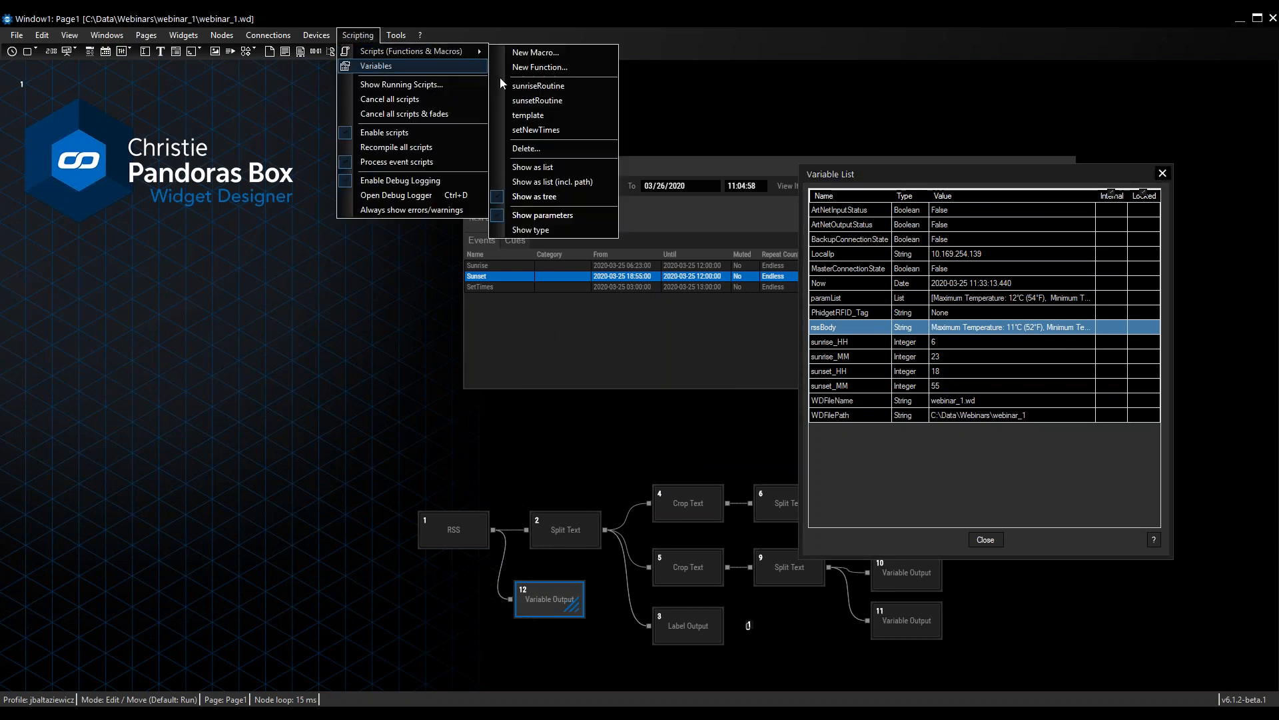
left_click(562, 58)
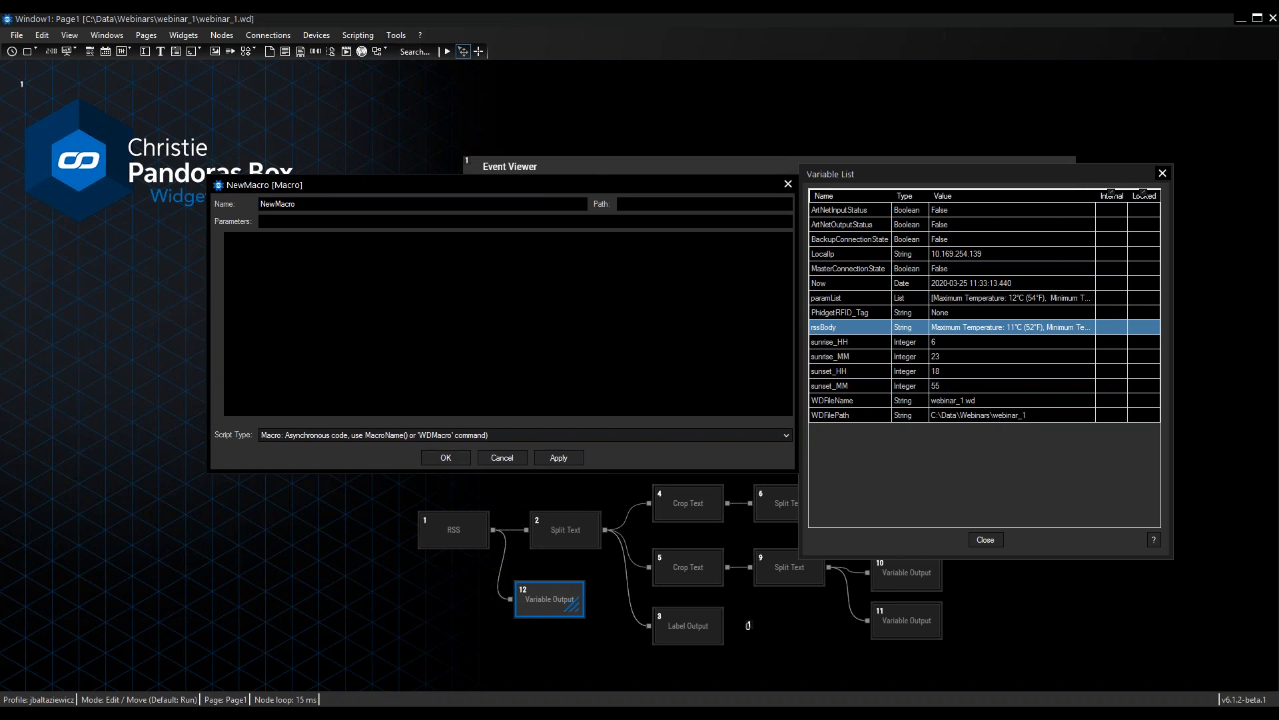
double_click(311, 204)
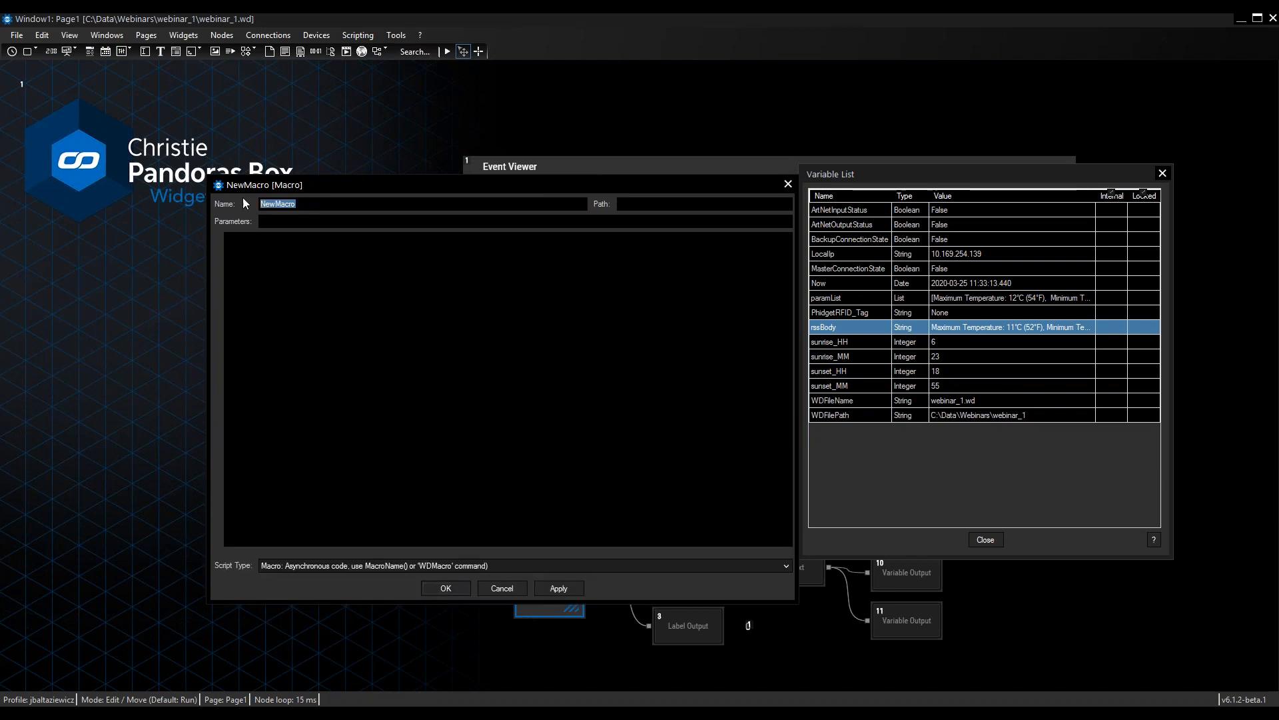
type("scriptApproach")
left_click(563, 589)
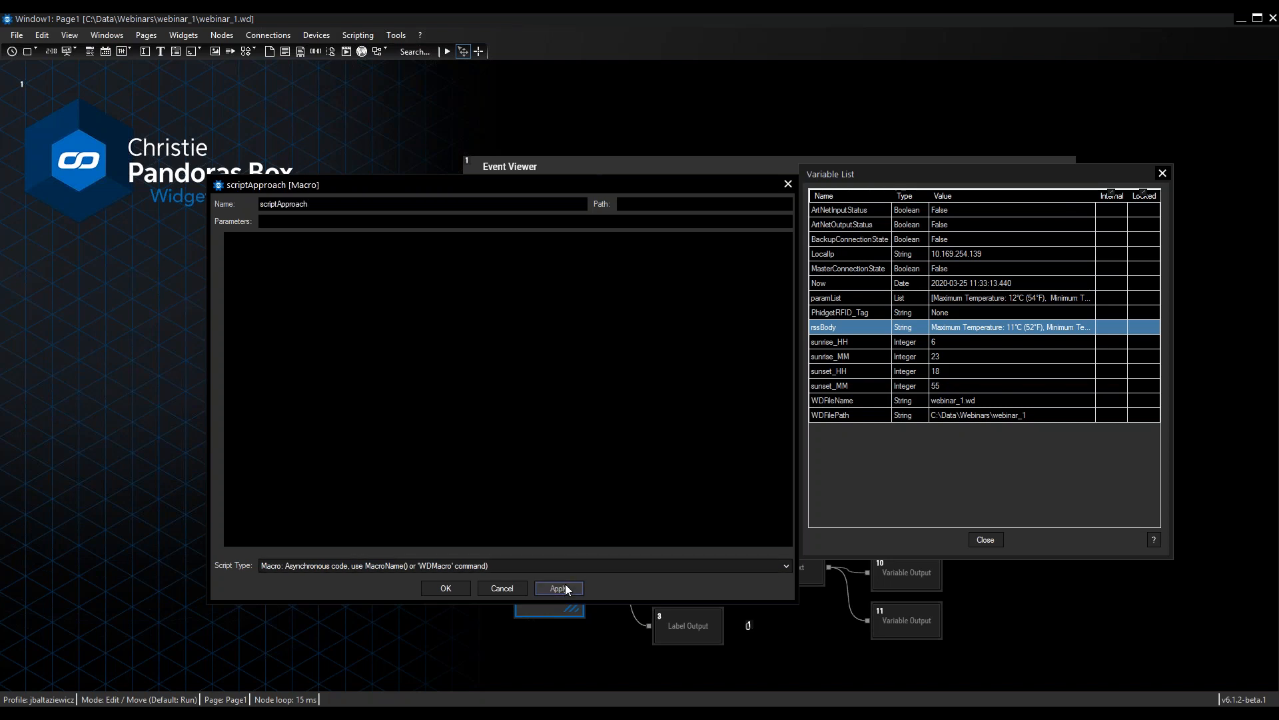
left_click_drag(481, 189, 900, 215)
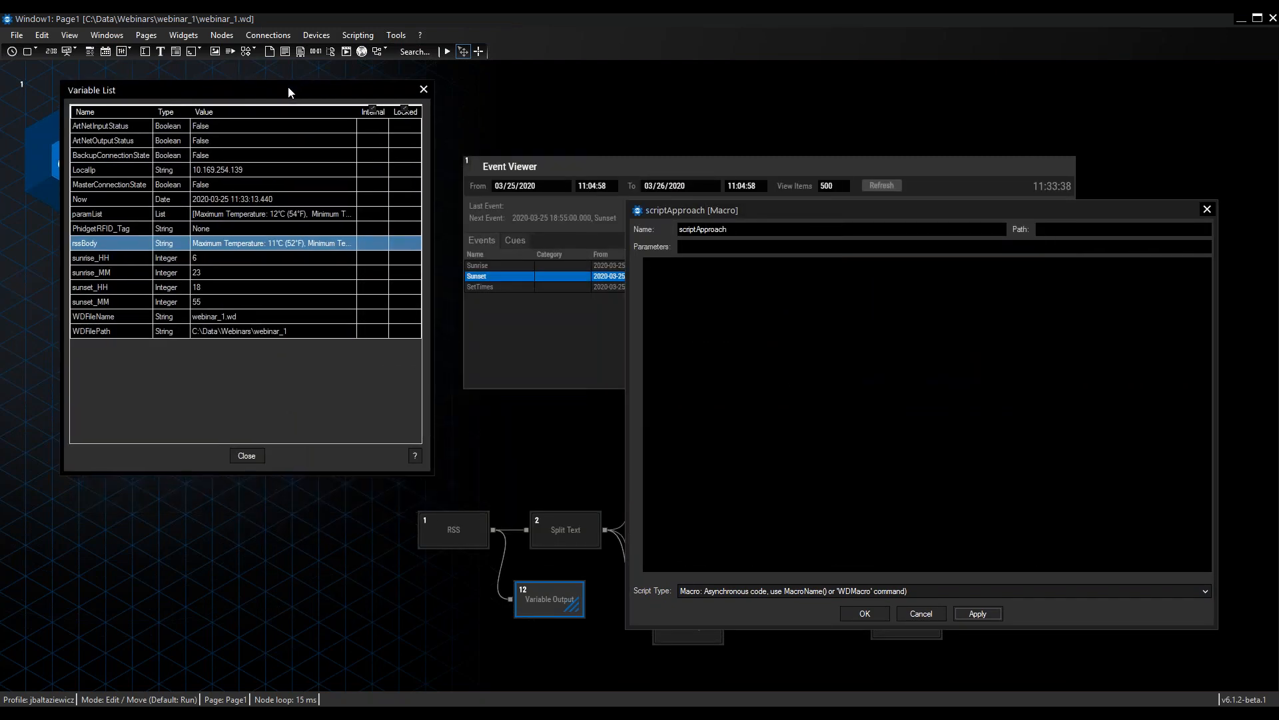